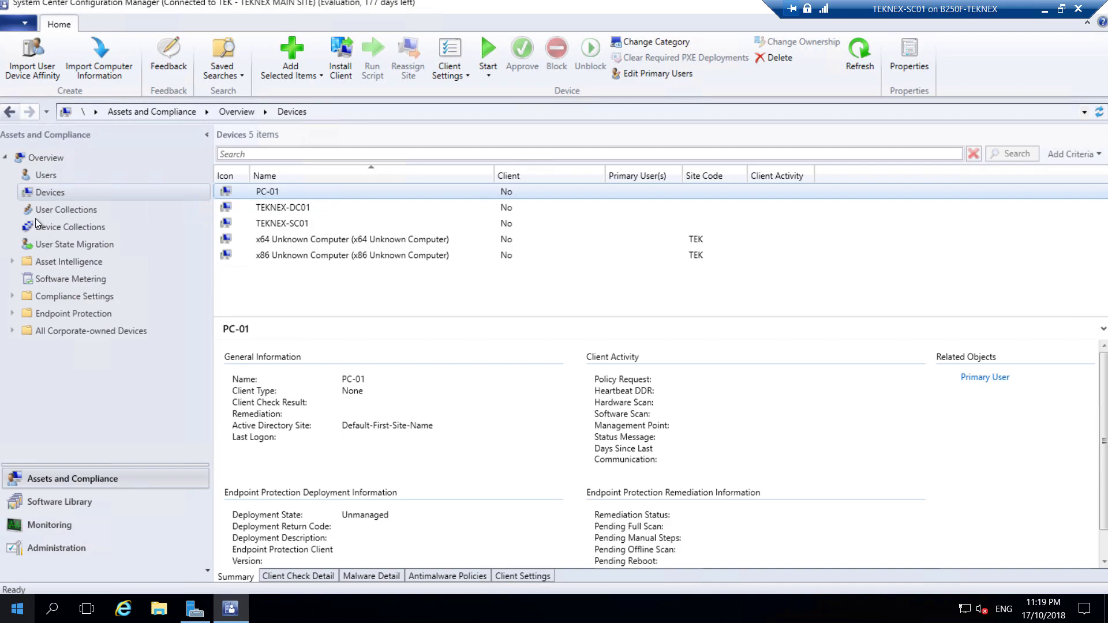
Open the Configuration Manager client installation wizard for device PC-01.
{"action": "right_click", "coordinate": [275, 190]}
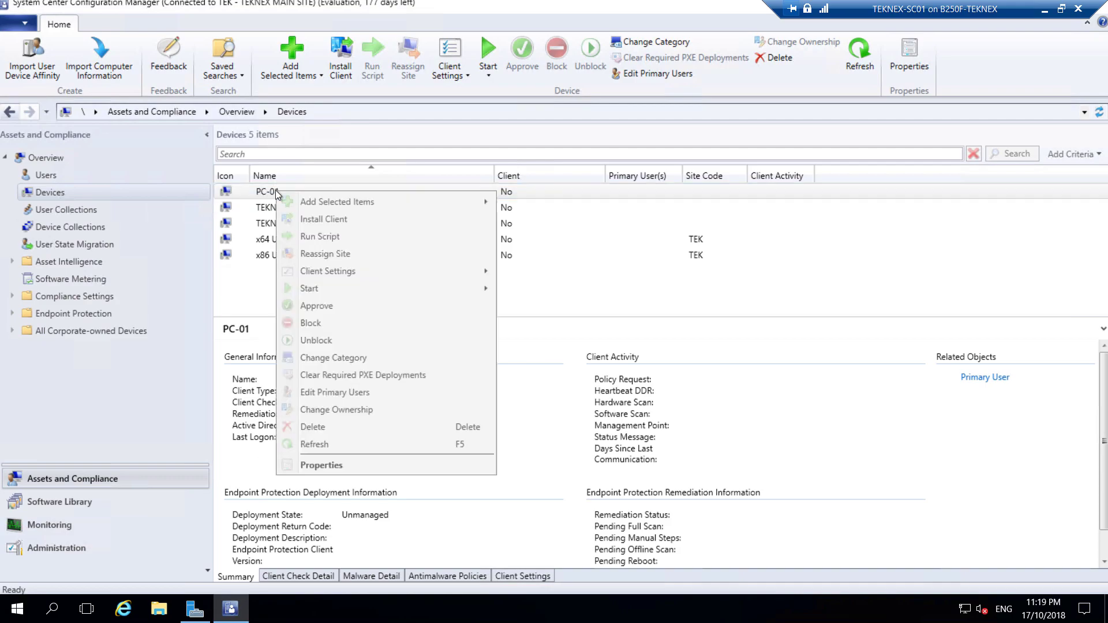
{"action": "left_click", "coordinate": [340, 223]}
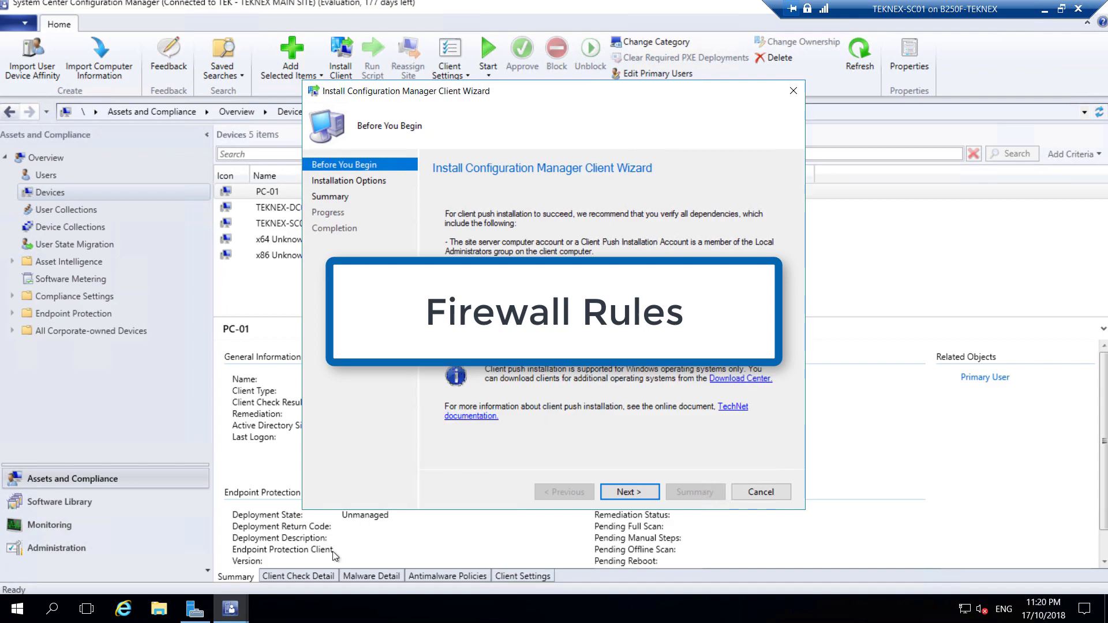
Switch to the TEKNEX-DC01 virtual machine session and close its SMS_TEK properties and teknex-sc01 network share windows.
{"action": "left_click", "coordinate": [1045, 10]}
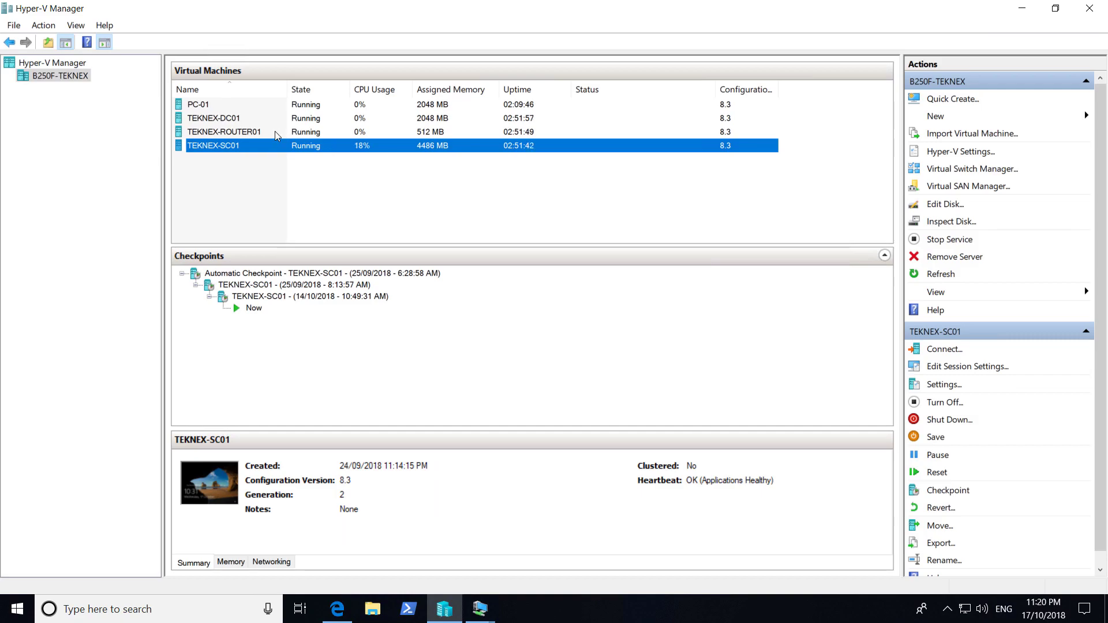
{"action": "left_click", "coordinate": [481, 608]}
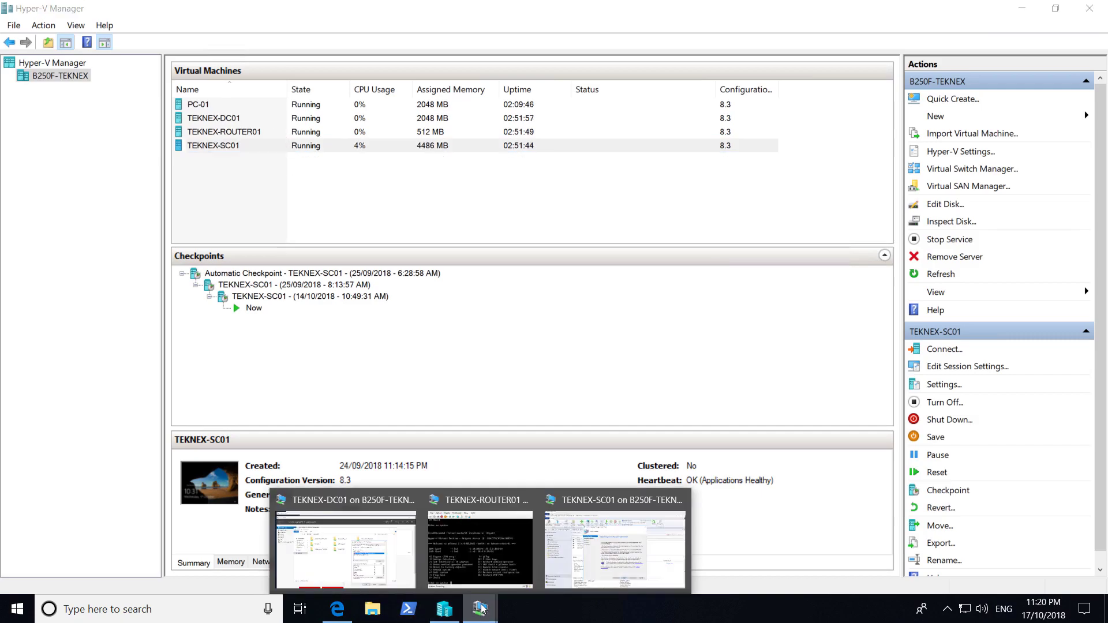
{"action": "left_click", "coordinate": [348, 552]}
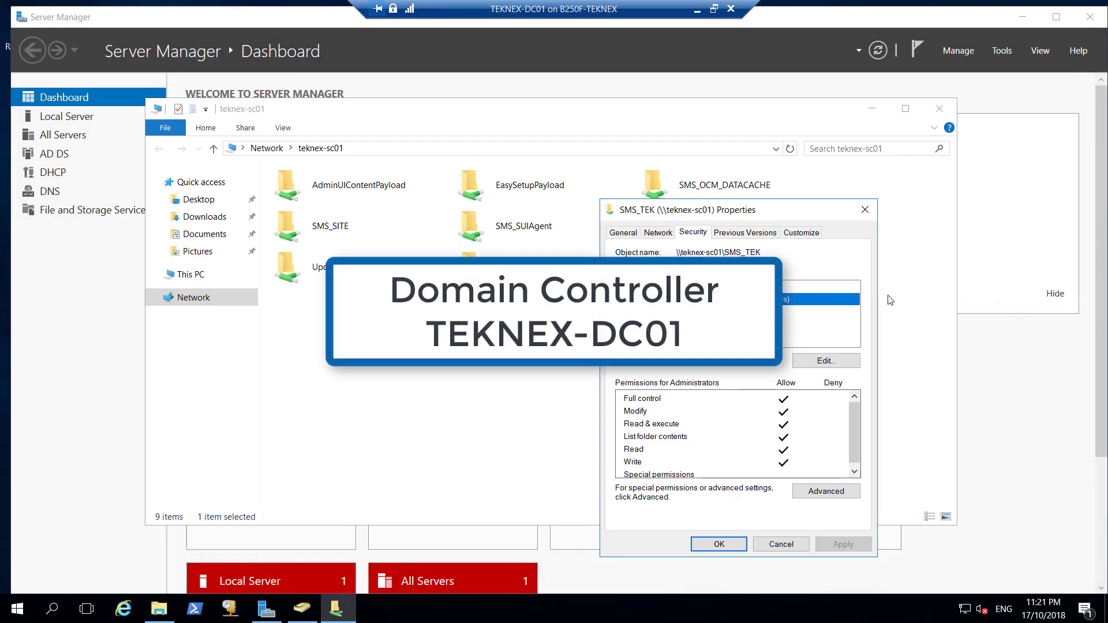
{"action": "left_click", "coordinate": [866, 209]}
{"action": "left_click", "coordinate": [930, 111]}
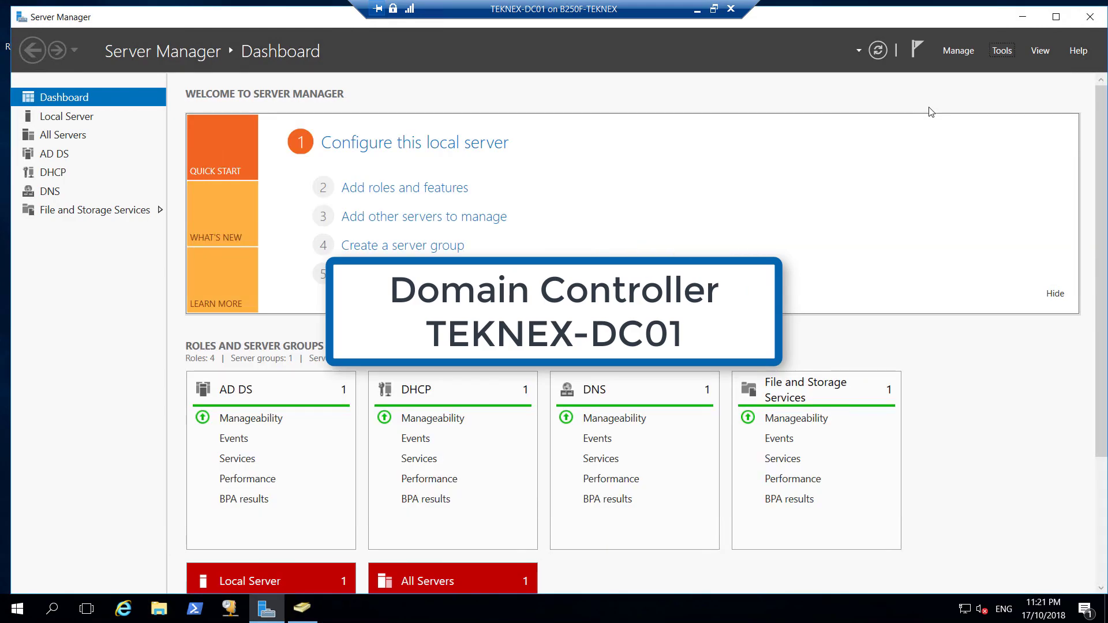
Open Group Policy Management and expand the forest to the contents of the TEKNEX.LOCAL domain, with full names readable.
{"action": "left_click", "coordinate": [1002, 51]}
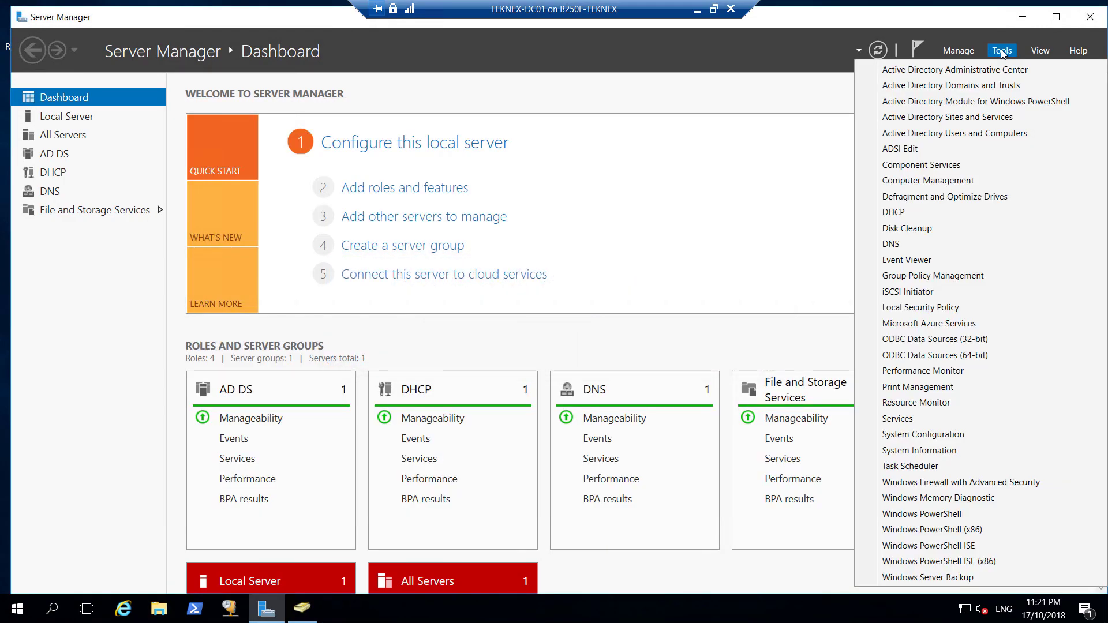
{"action": "left_click", "coordinate": [933, 275]}
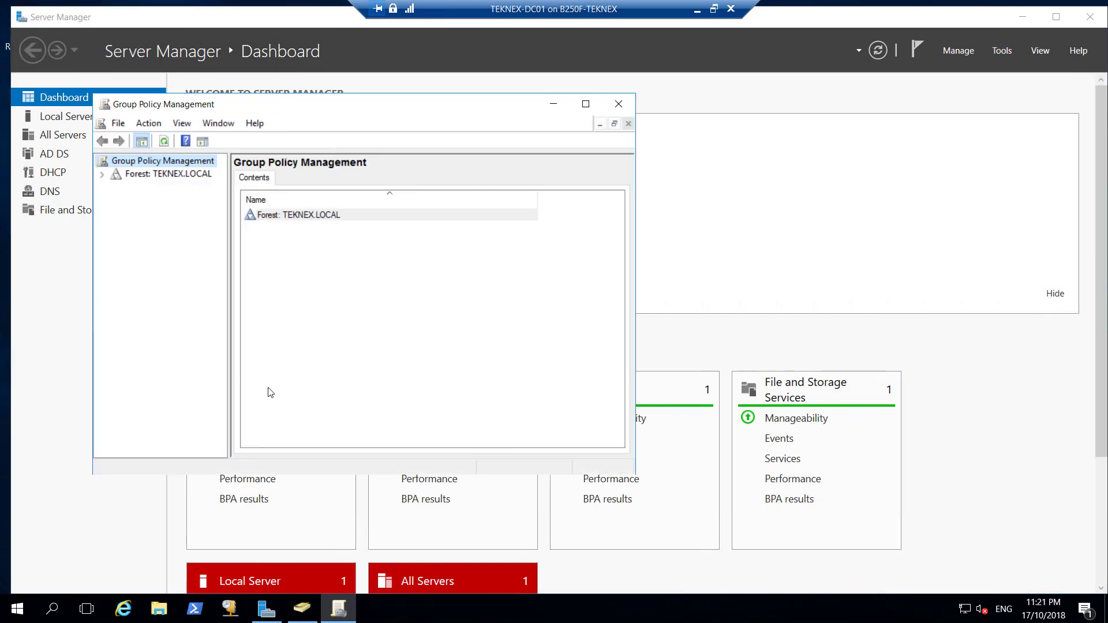
{"action": "left_click", "coordinate": [102, 175]}
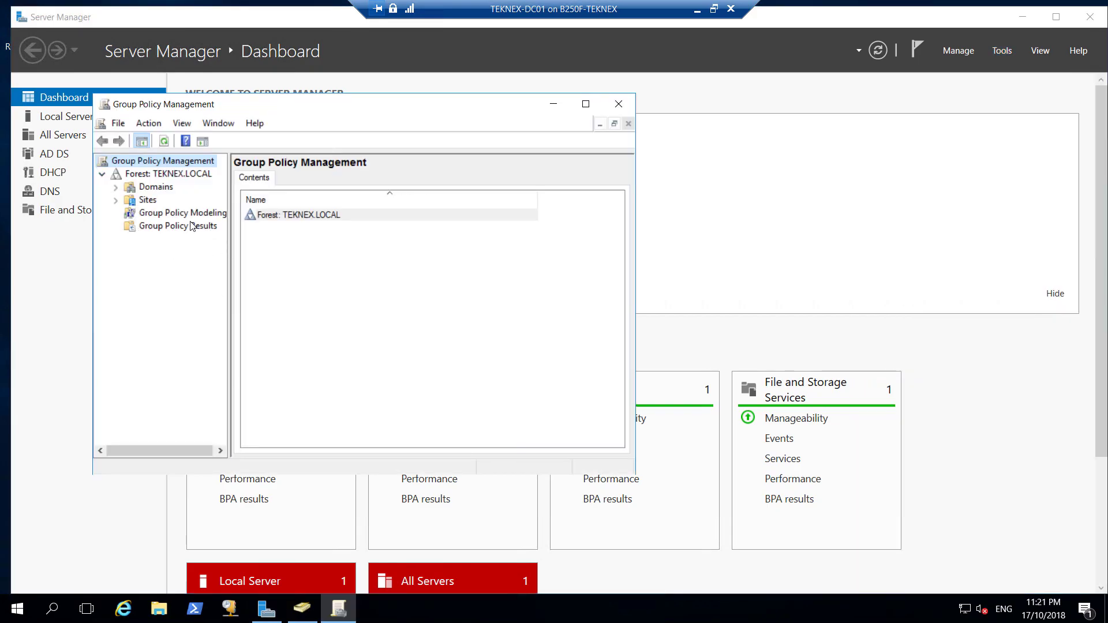
{"action": "left_click", "coordinate": [117, 188]}
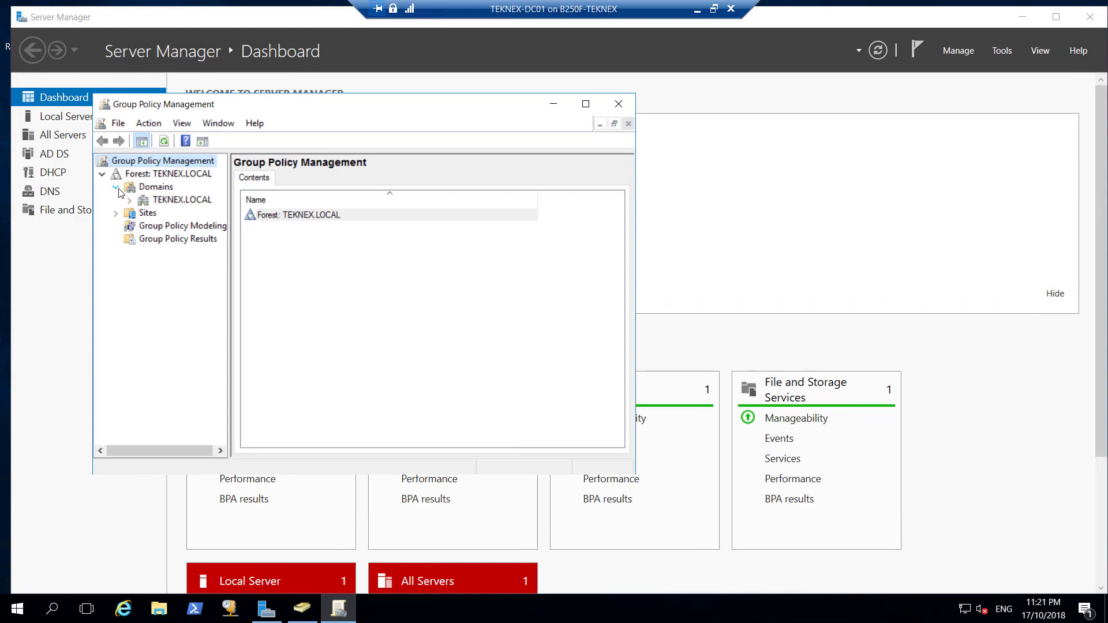
{"action": "left_click", "coordinate": [131, 201]}
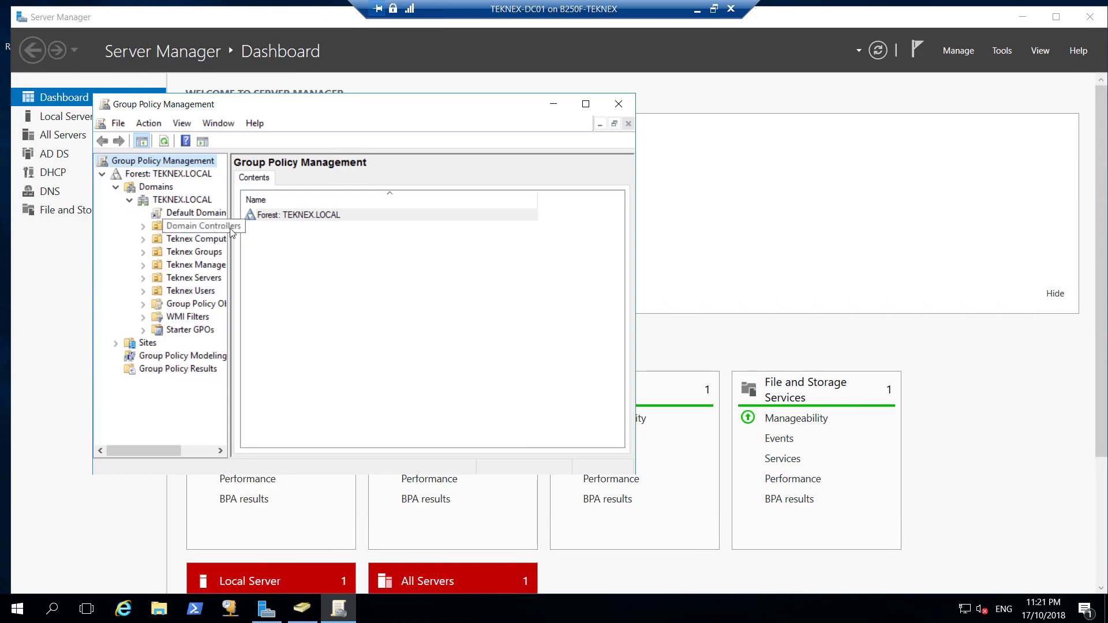
{"action": "left_click_drag", "start_coordinate": [247, 225], "coordinate": [309, 226]}
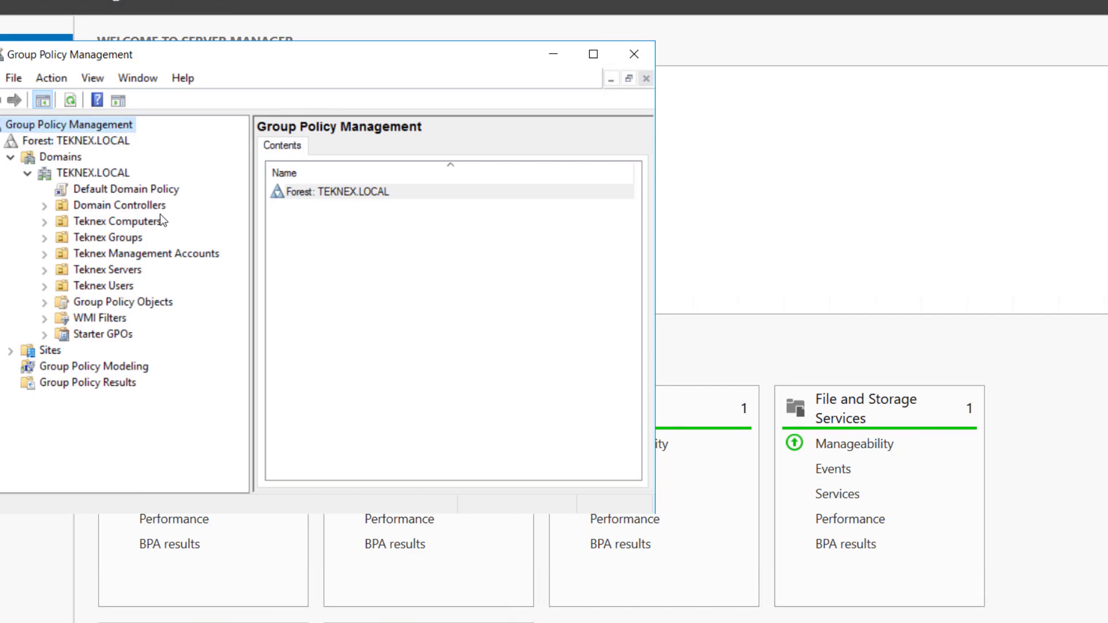
Create a GPO named "SCCM Clientt Rules" linked to the Teknex Computers organizational unit.
{"action": "left_click", "coordinate": [107, 222]}
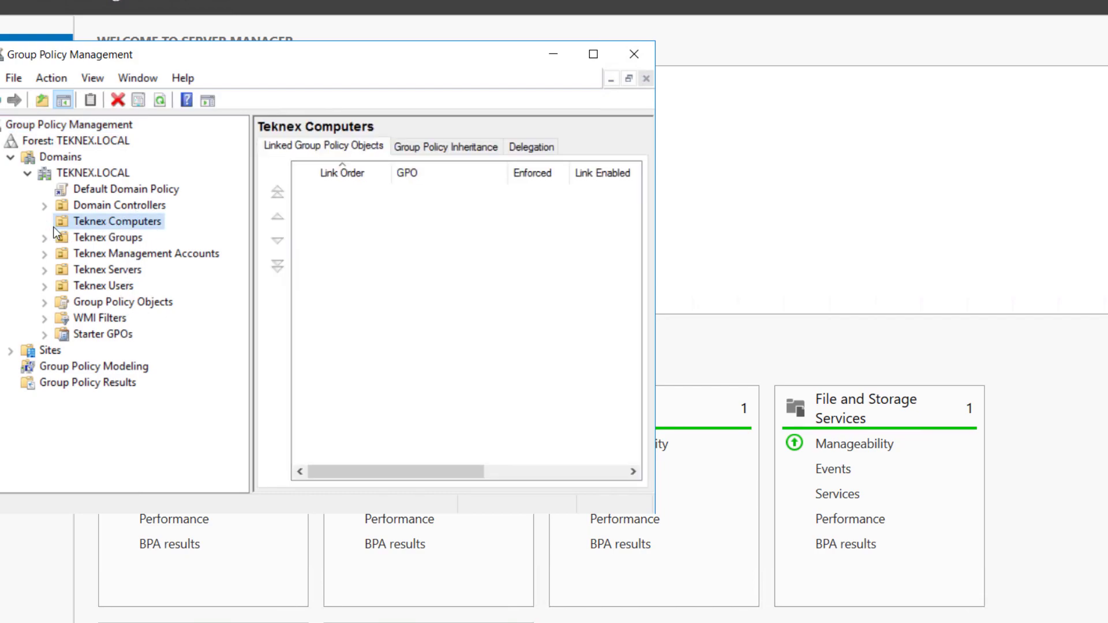
{"action": "left_click", "coordinate": [110, 222]}
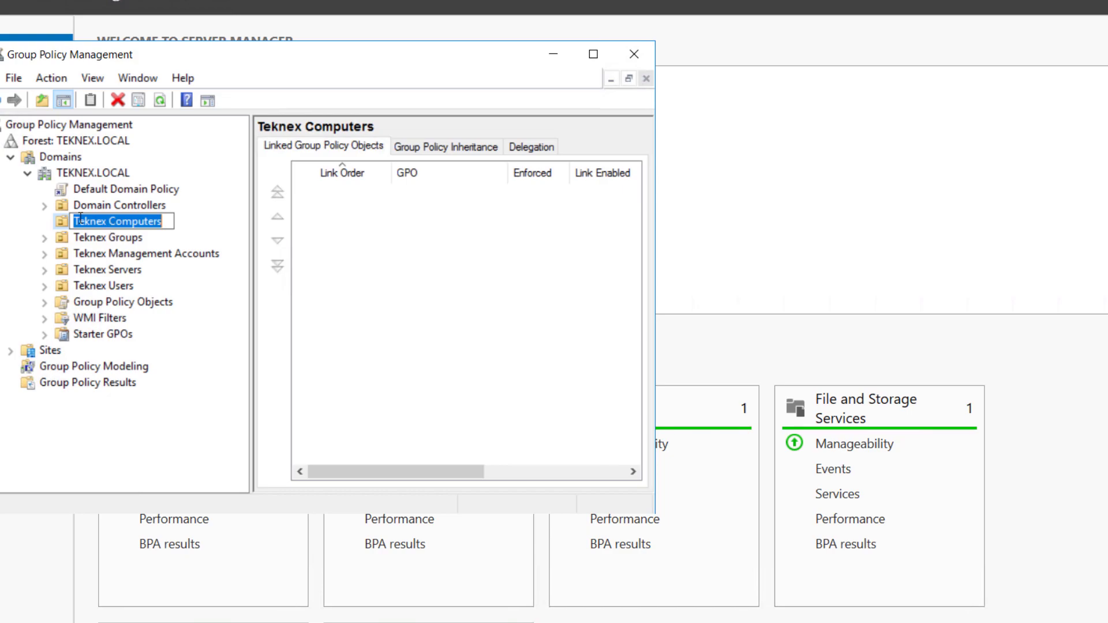
{"action": "key", "text": "Escape"}
{"action": "right_click", "coordinate": [109, 221]}
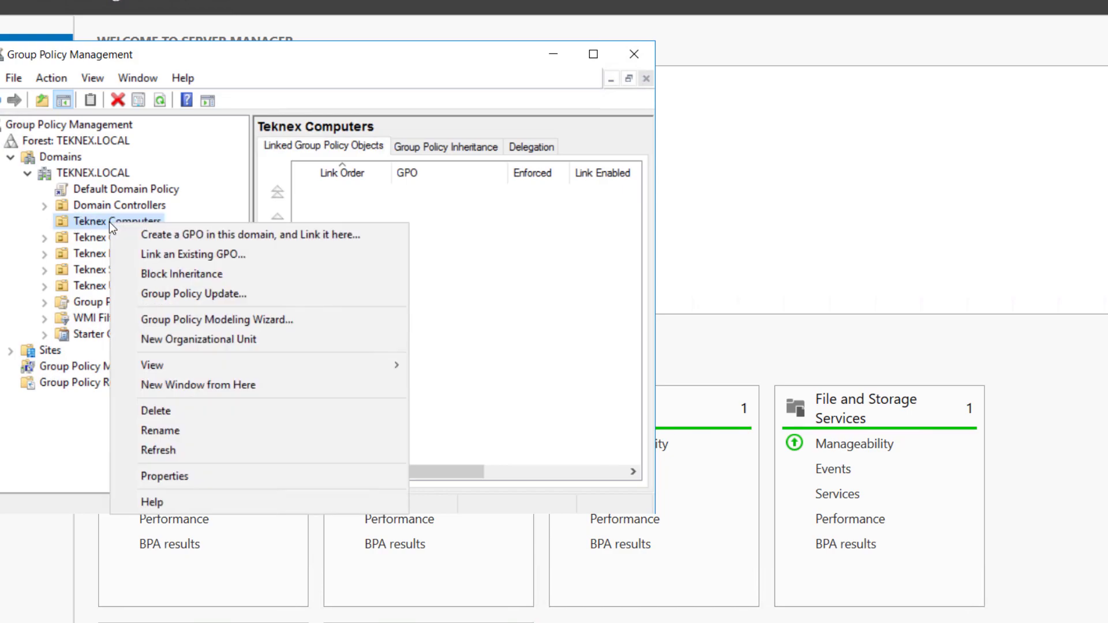
{"action": "left_click", "coordinate": [189, 237]}
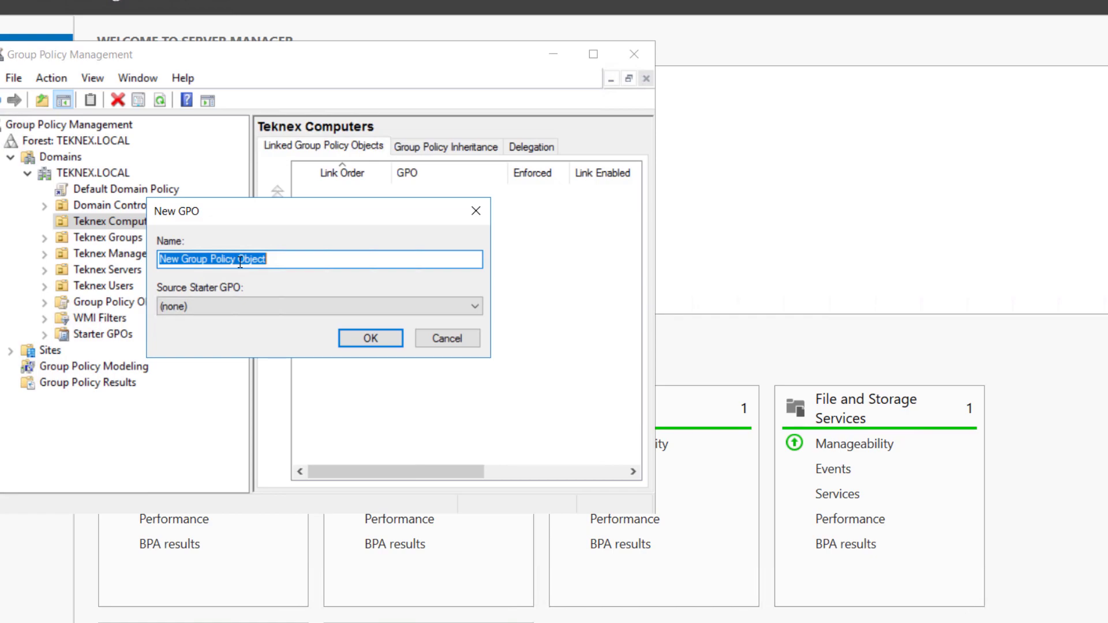
{"action": "type", "text": "SCCM Client; Rules"}
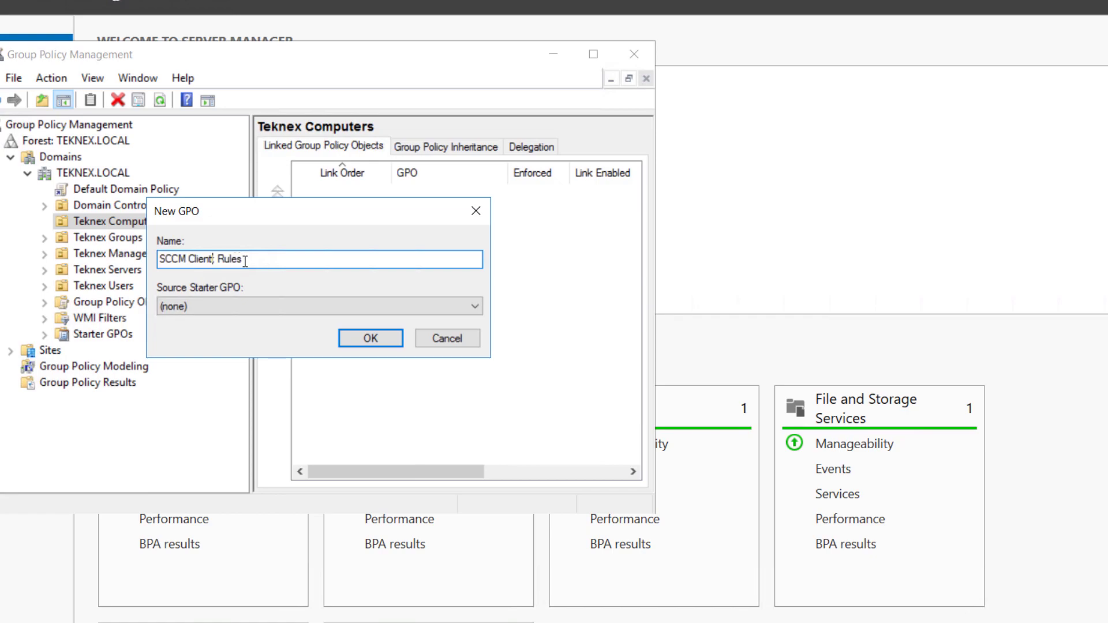
{"action": "left_click", "coordinate": [397, 341]}
Open the SCCM Clientt Rules GPO for editing and expand Computer Configuration's Windows Settings policies down to Security Settings.
{"action": "right_click", "coordinate": [504, 195]}
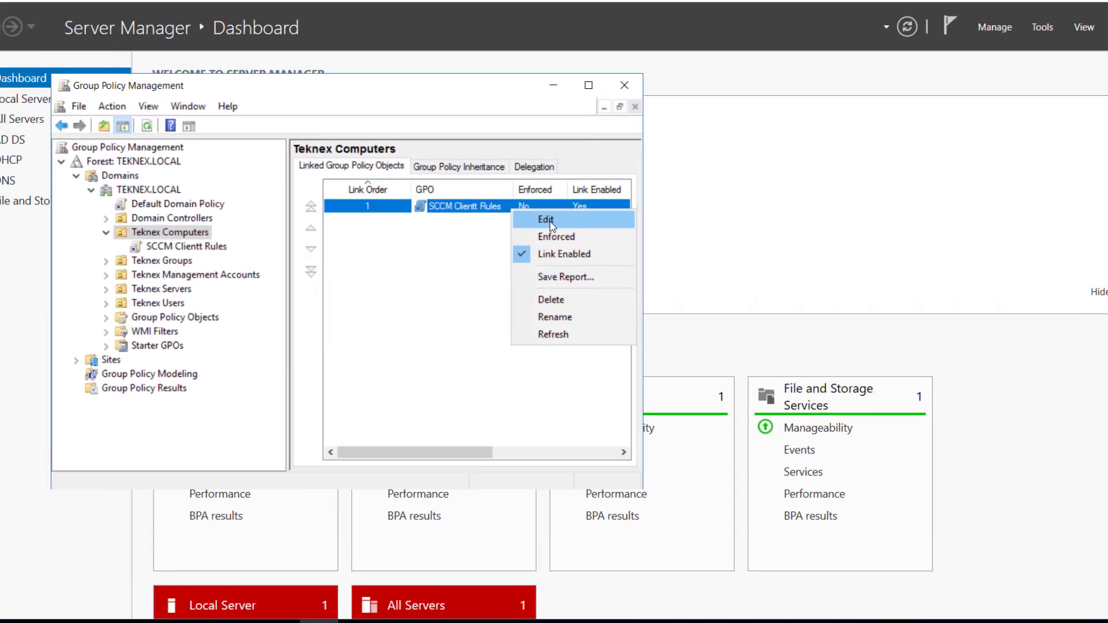
{"action": "left_click", "coordinate": [532, 206]}
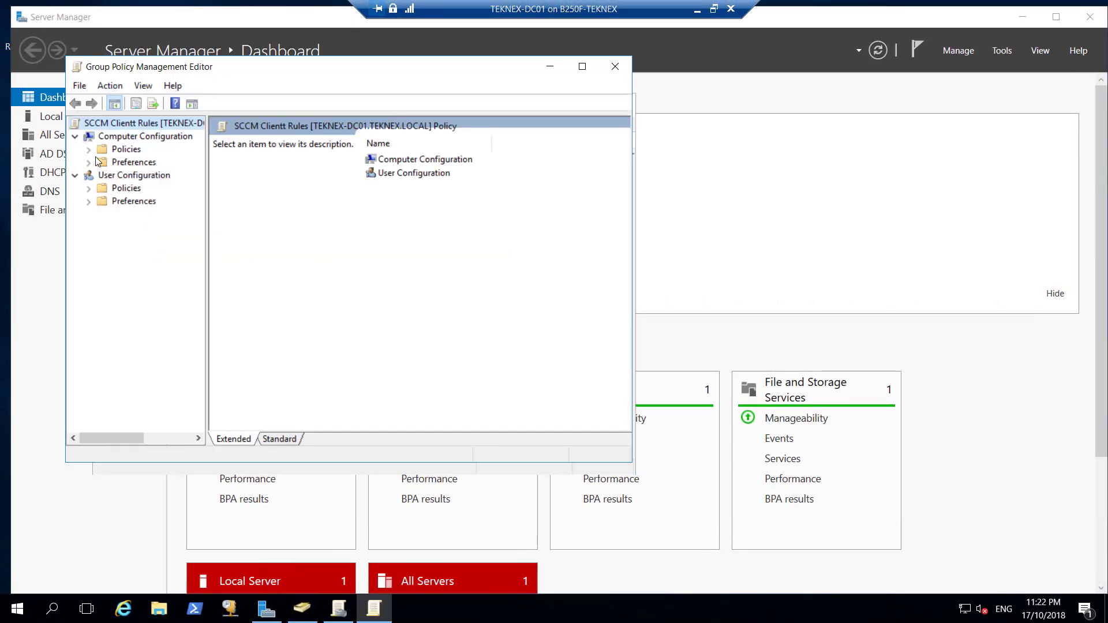
{"action": "left_click", "coordinate": [87, 150]}
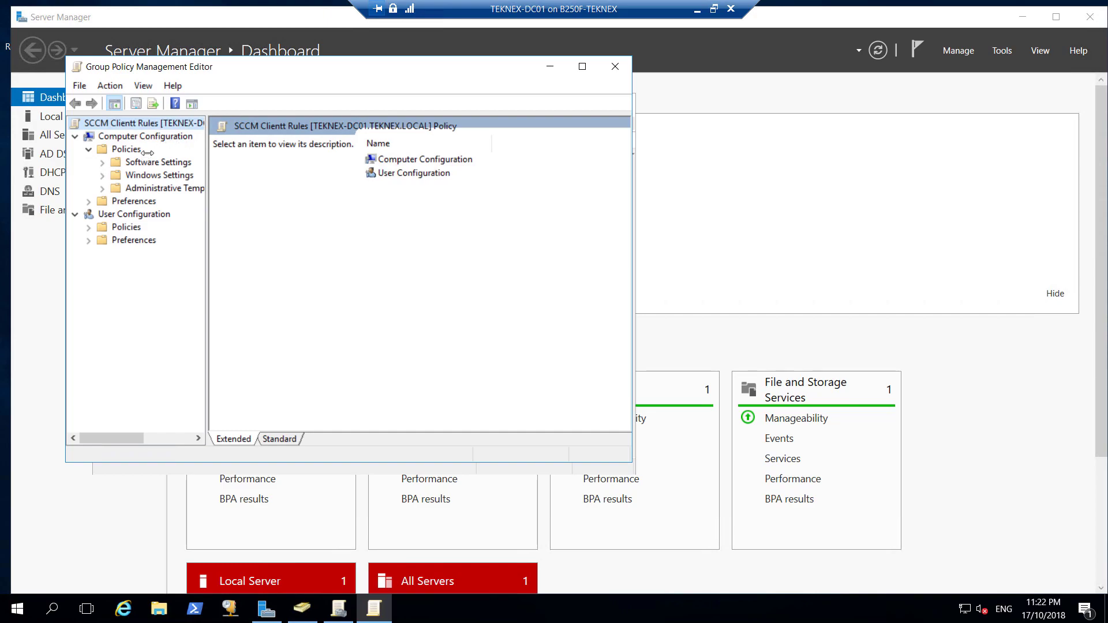
{"action": "left_click", "coordinate": [126, 150]}
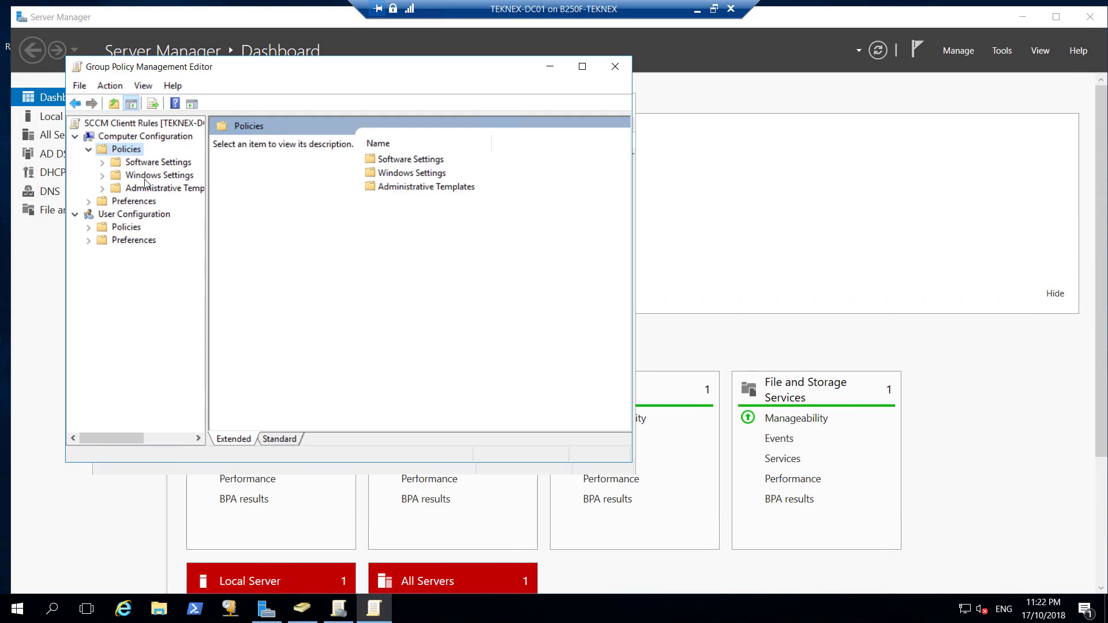
{"action": "left_click", "coordinate": [151, 175]}
{"action": "left_click", "coordinate": [102, 175]}
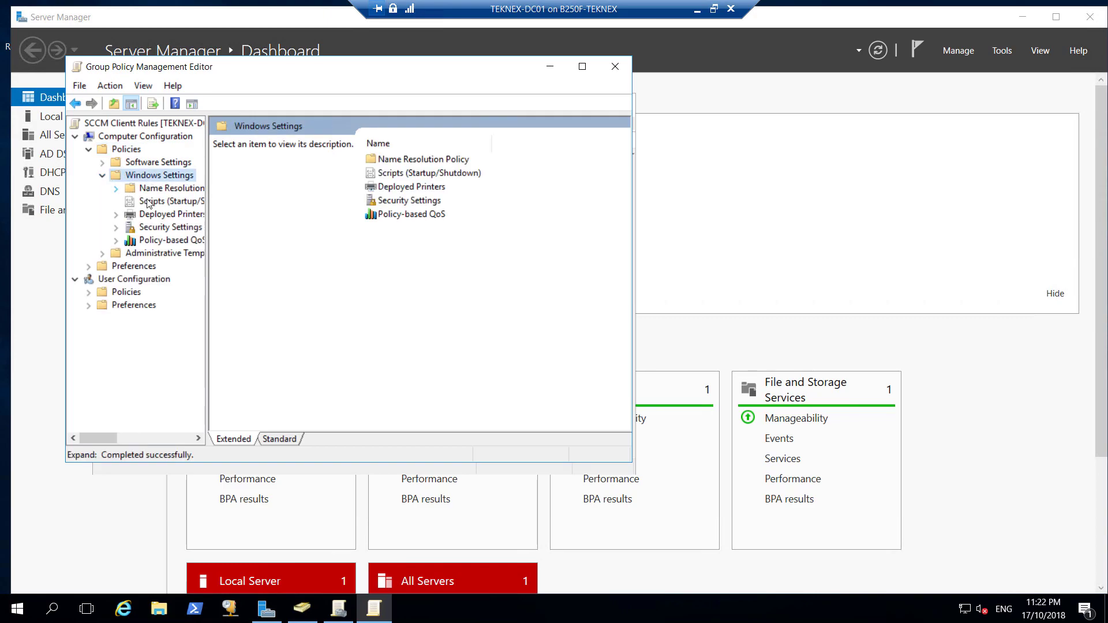
{"action": "left_click", "coordinate": [156, 228]}
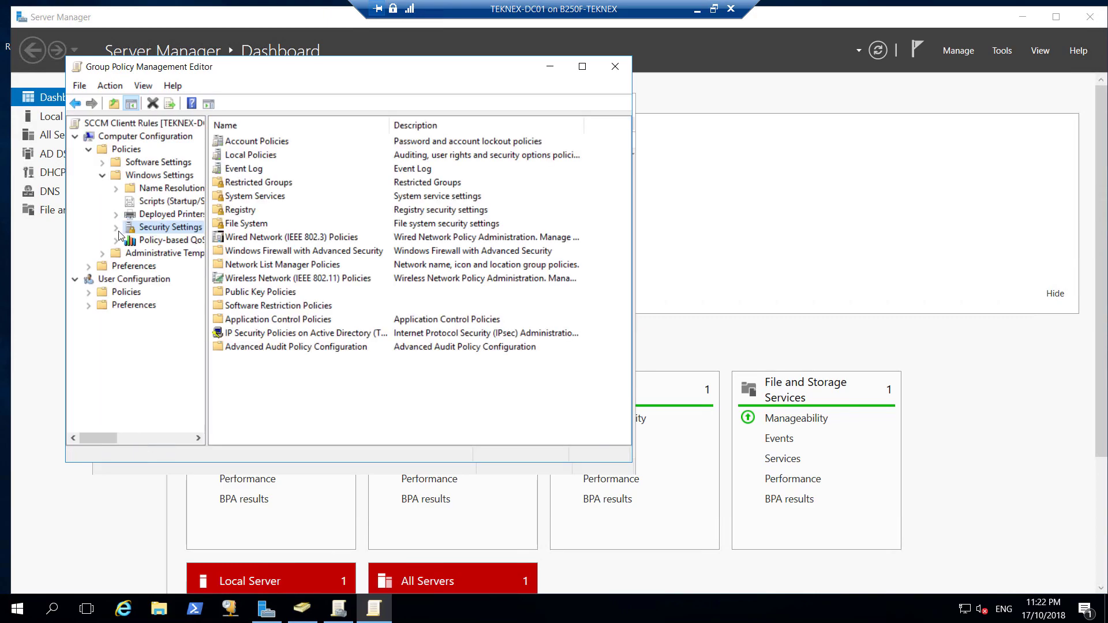
{"action": "left_click", "coordinate": [116, 228]}
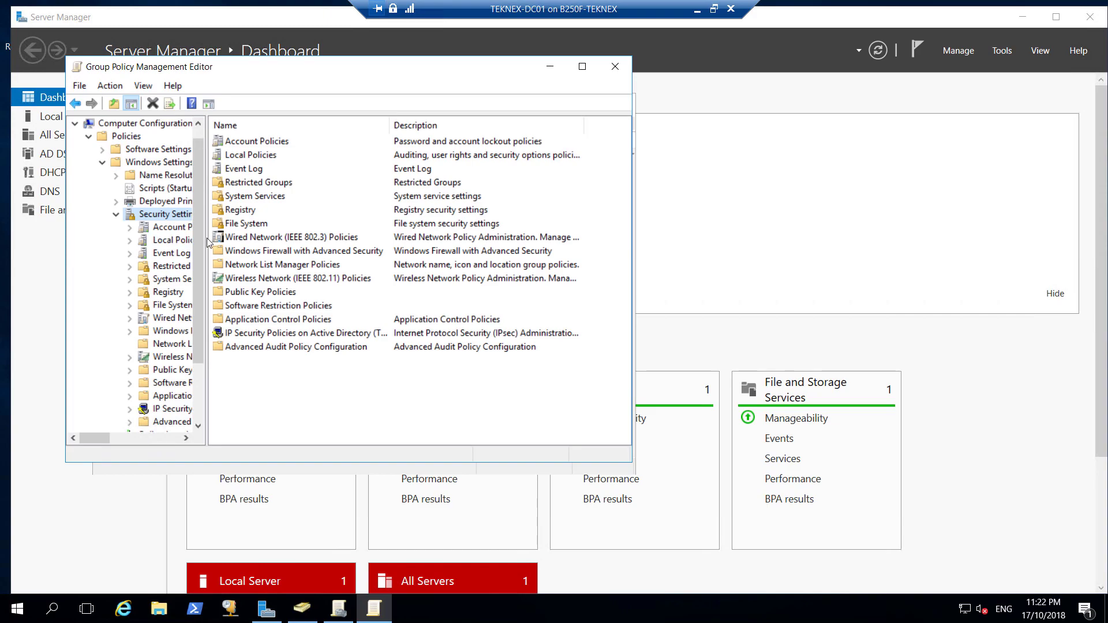
Widen the policy tree and show the Inbound Rules of Windows Firewall with Advanced Security.
{"action": "left_click_drag", "start_coordinate": [208, 243], "coordinate": [322, 238]}
{"action": "scroll", "coordinate": [228, 323], "scroll_direction": "down", "scroll_amount": 1}
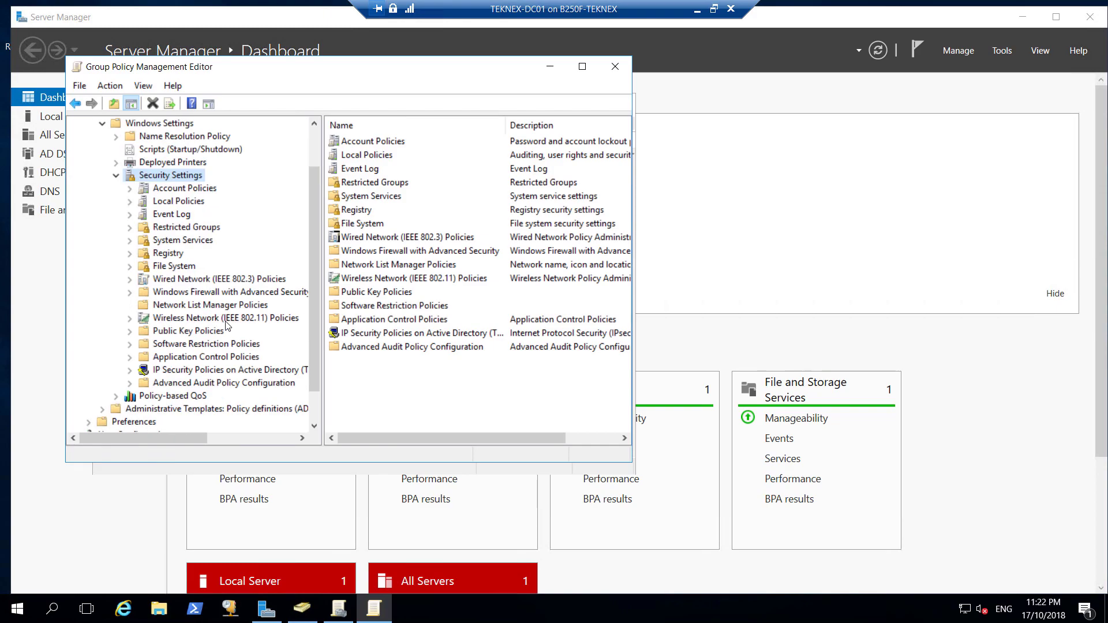
{"action": "left_click", "coordinate": [239, 296]}
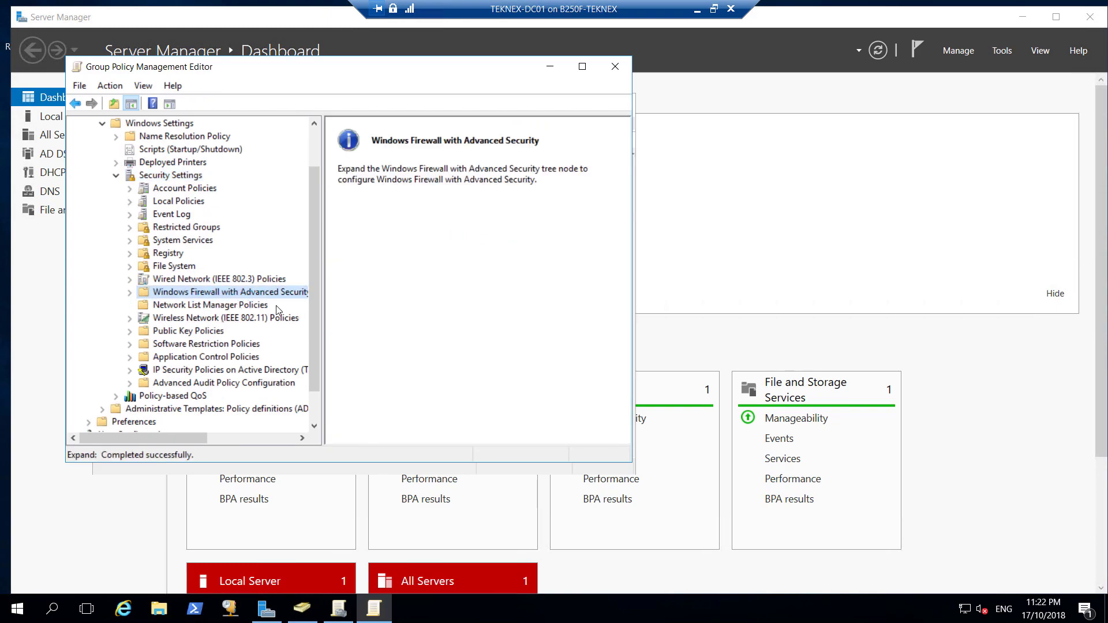
{"action": "double_click", "coordinate": [234, 294]}
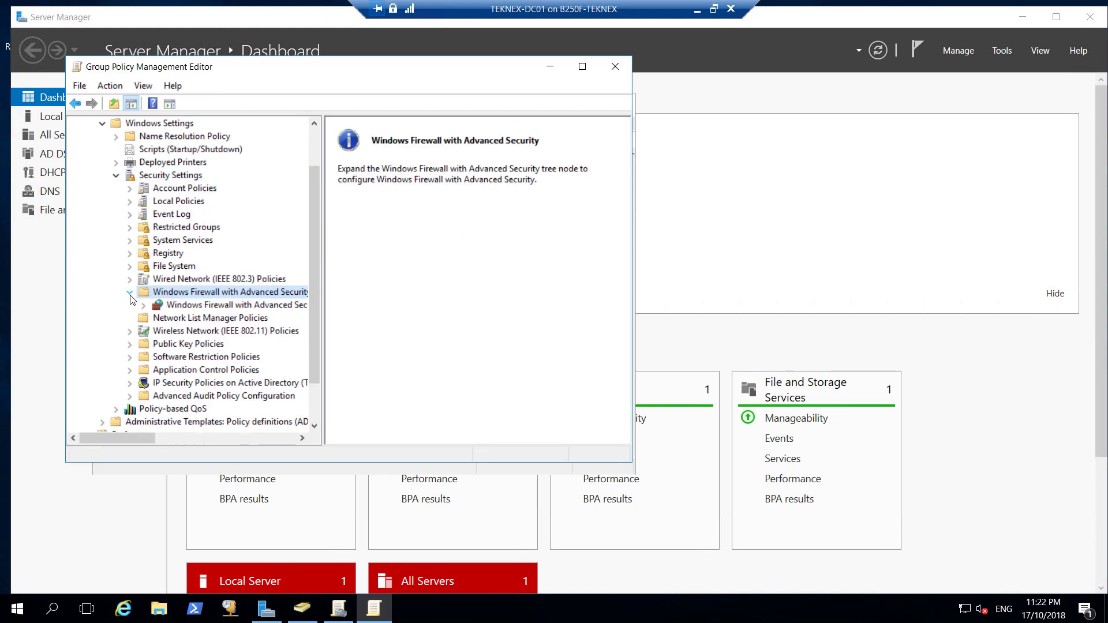
{"action": "left_click", "coordinate": [212, 305]}
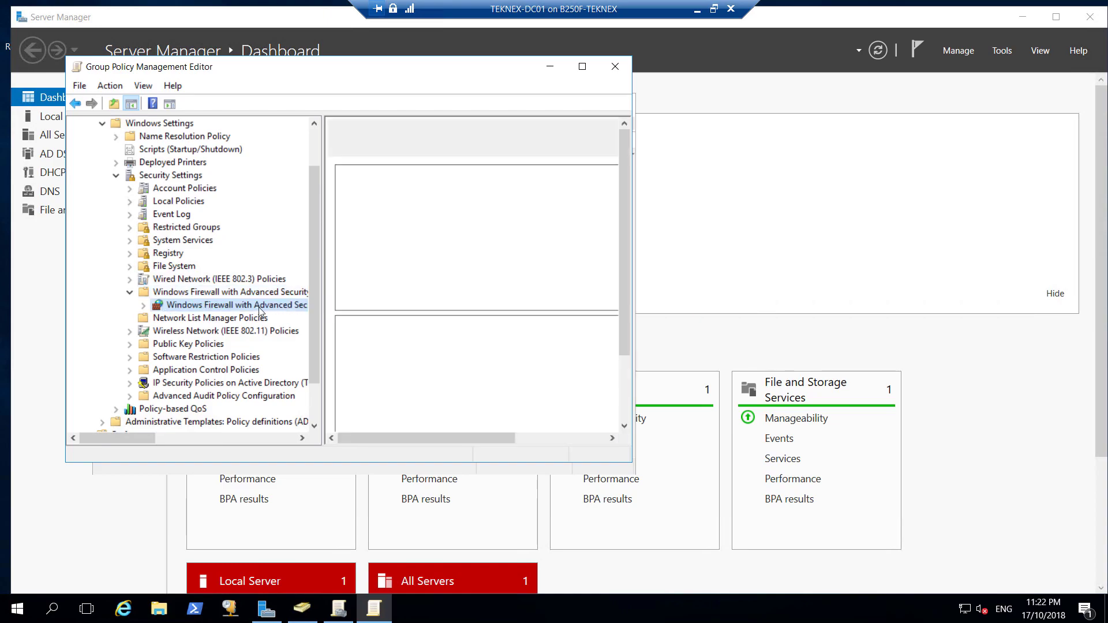
{"action": "left_click", "coordinate": [144, 306]}
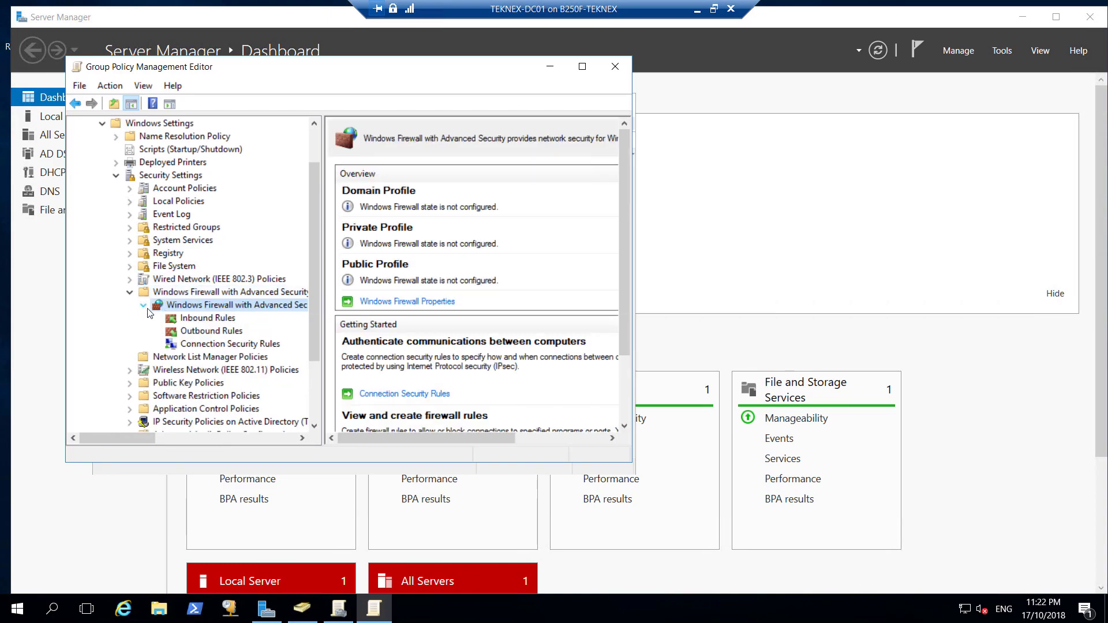
{"action": "left_click", "coordinate": [208, 318]}
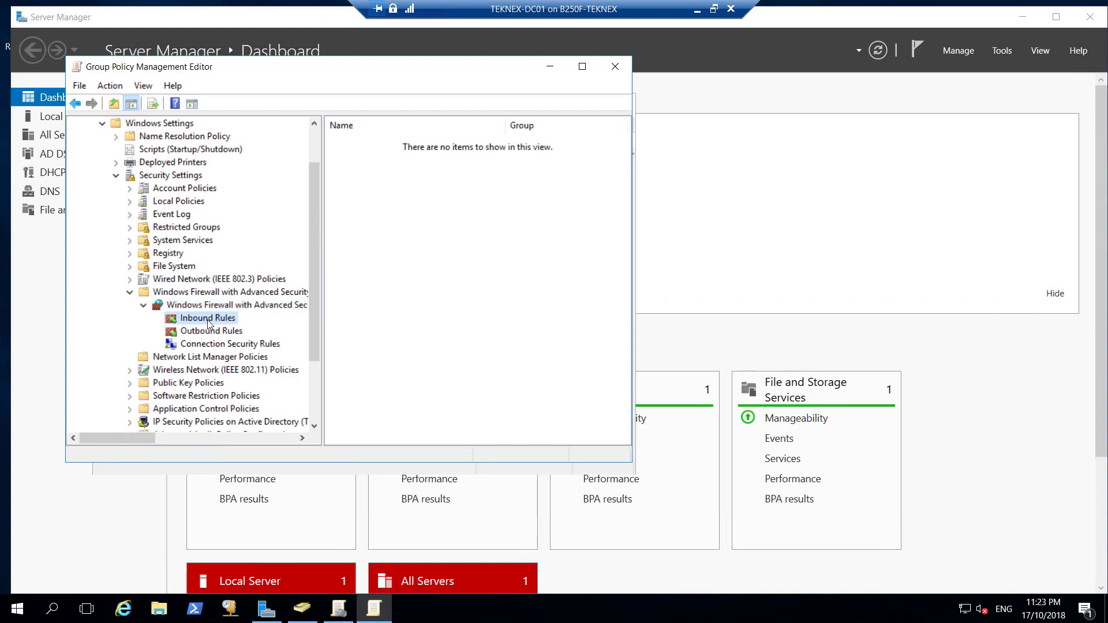
Create the predefined File and Printer Sharing inbound rules, keeping every listed rule and allowing the connection.
{"action": "right_click", "coordinate": [209, 323]}
{"action": "left_click", "coordinate": [241, 330]}
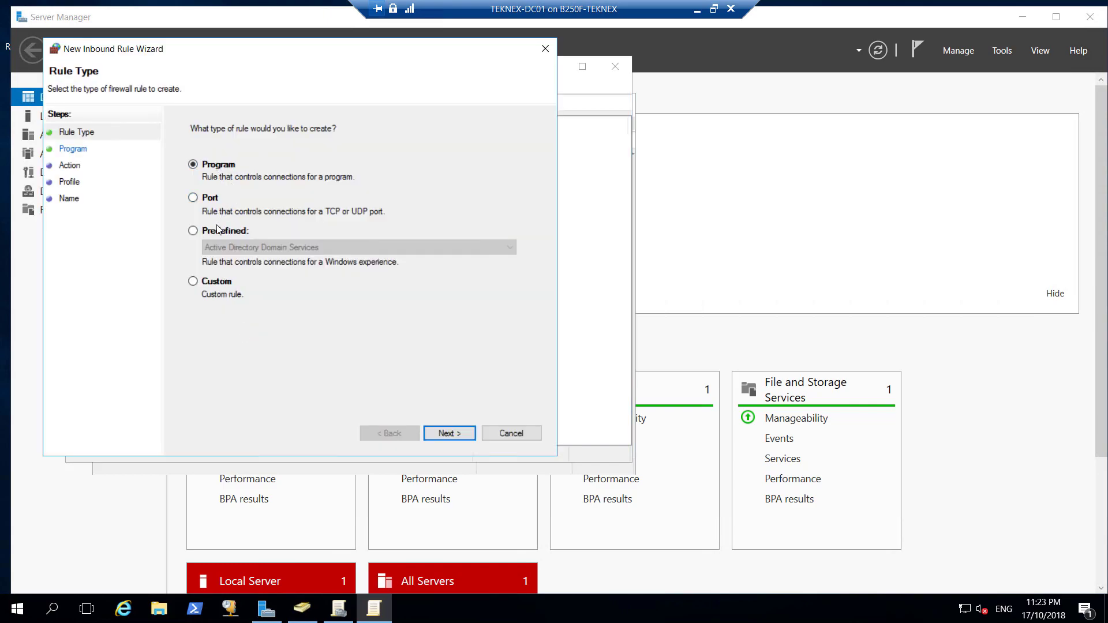
{"action": "left_click", "coordinate": [222, 230]}
{"action": "left_click", "coordinate": [236, 247]}
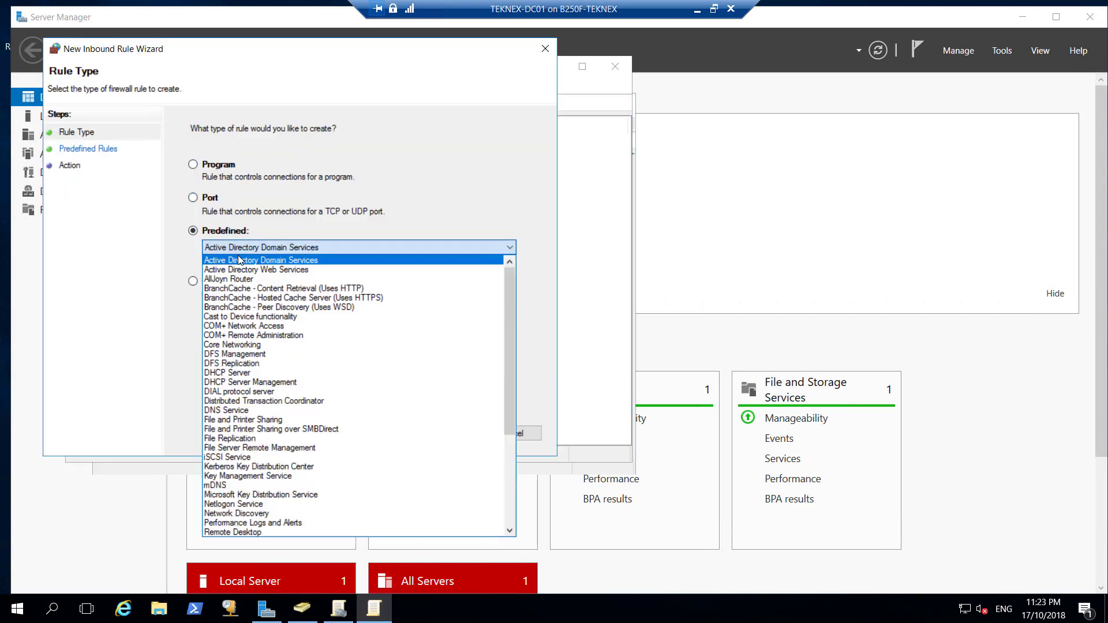
{"action": "left_click", "coordinate": [295, 420]}
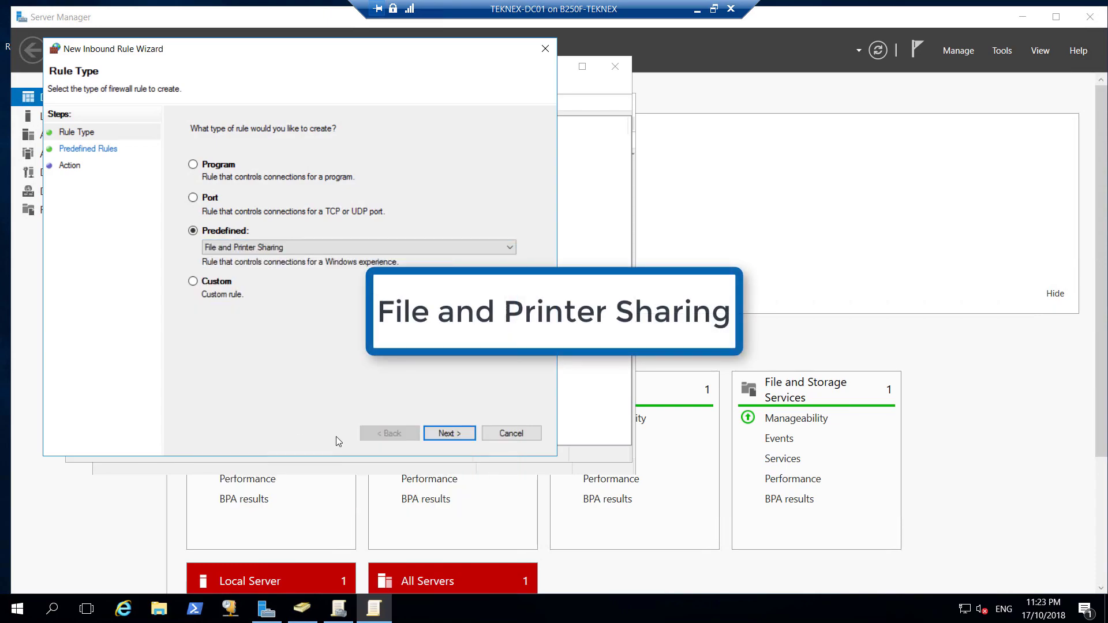
{"action": "left_click", "coordinate": [442, 436]}
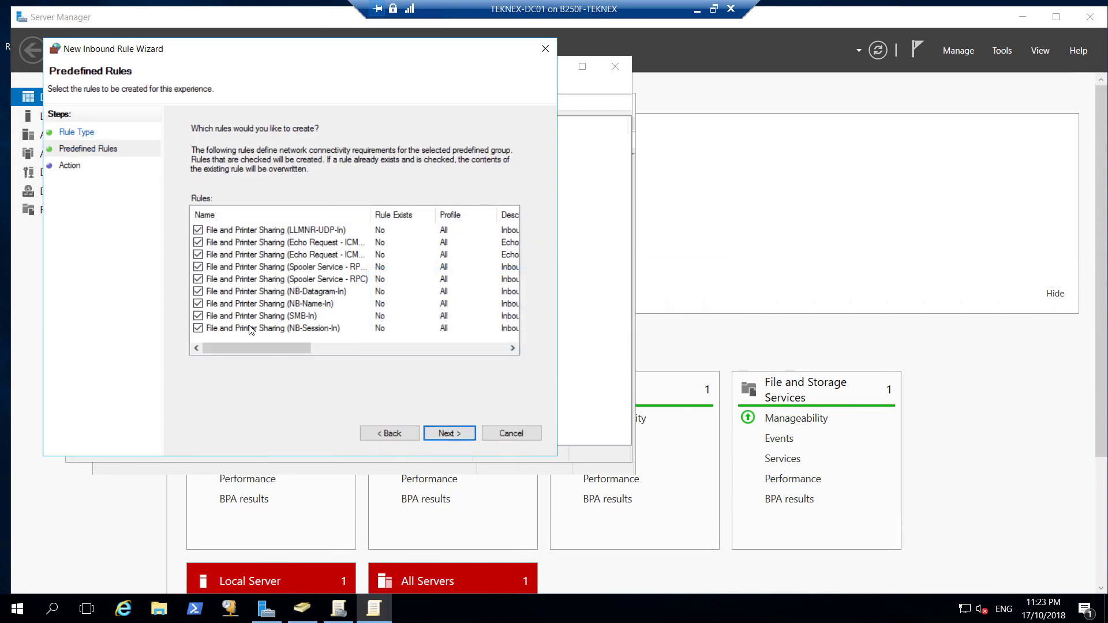
{"action": "left_click", "coordinate": [445, 435]}
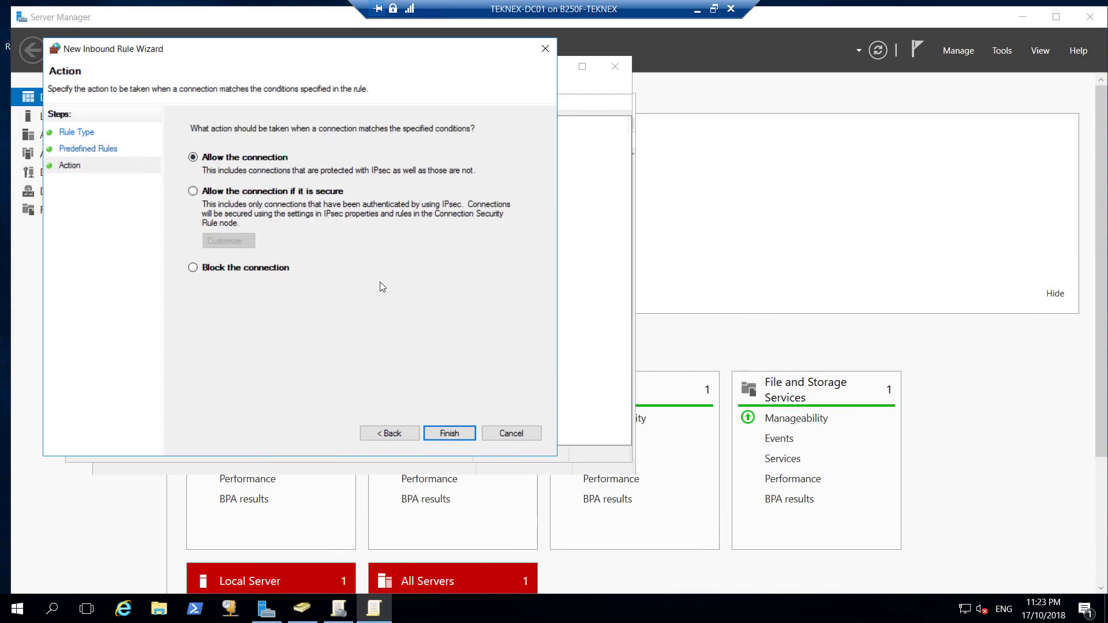
{"action": "left_click", "coordinate": [456, 432]}
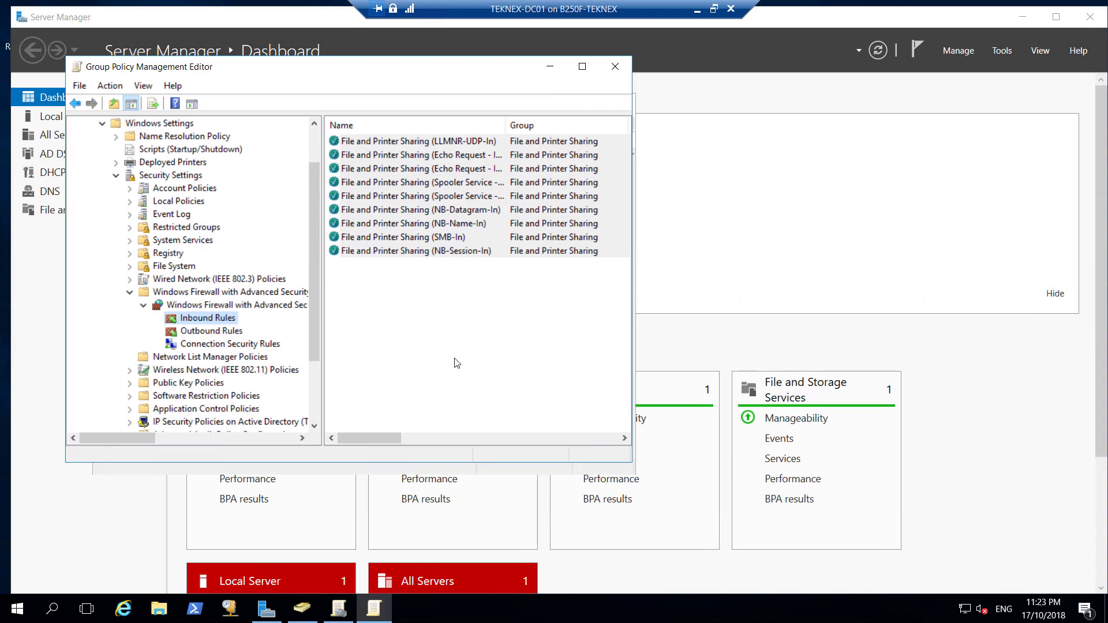
Create the predefined Windows Management Instrumentation (WMI) inbound rules, keeping every listed rule and allowing the connection.
{"action": "right_click", "coordinate": [208, 318]}
{"action": "left_click", "coordinate": [232, 324]}
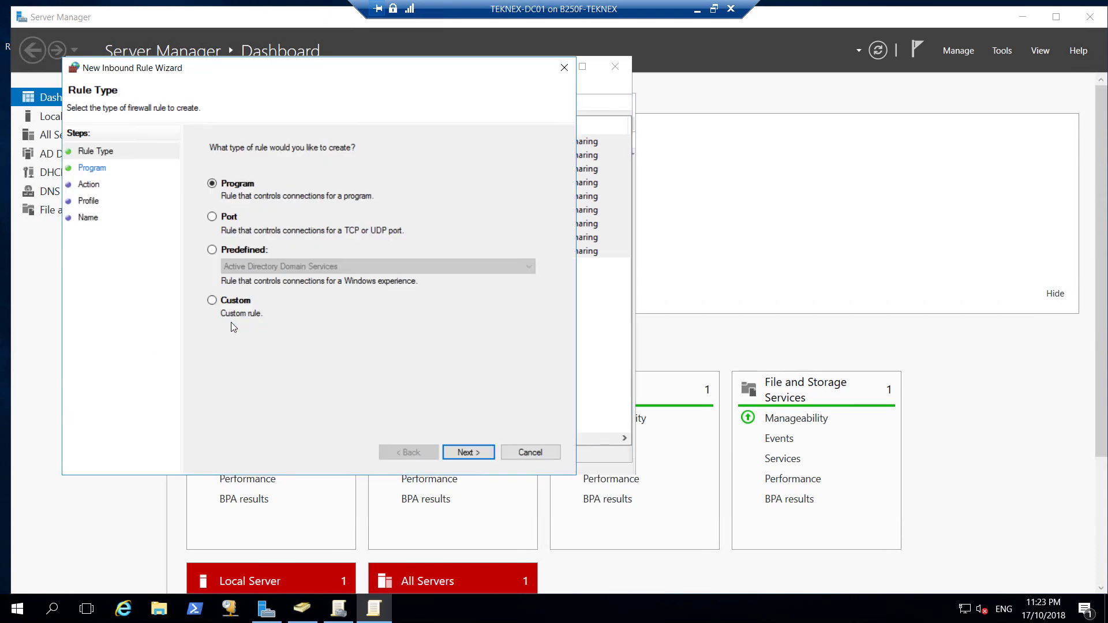
{"action": "left_click", "coordinate": [242, 249]}
{"action": "left_click", "coordinate": [274, 267]}
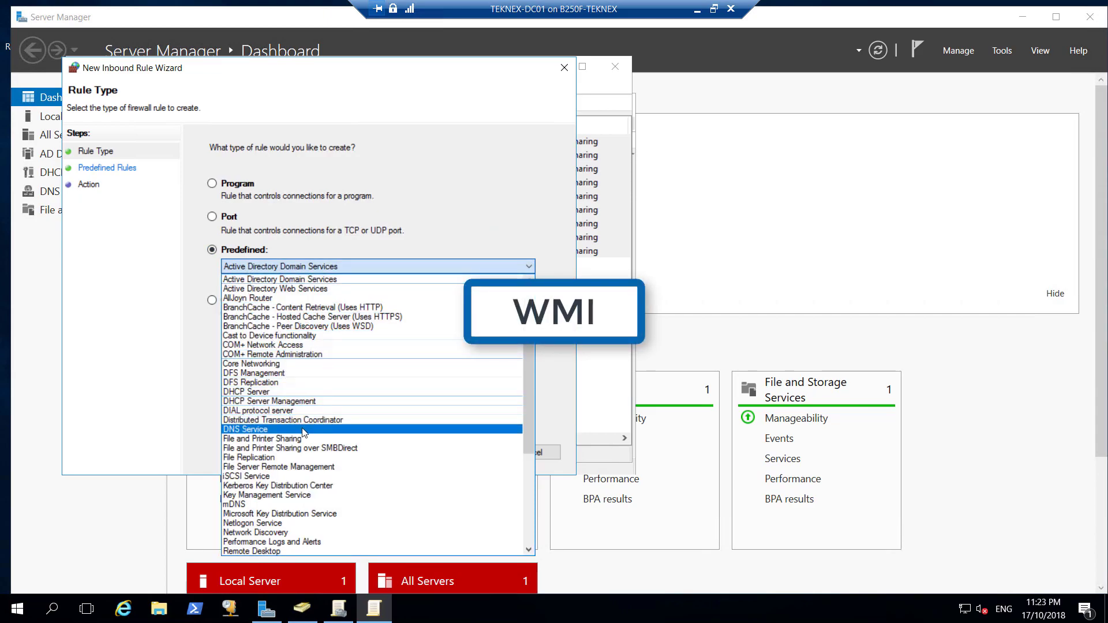
{"action": "scroll", "coordinate": [302, 436], "scroll_direction": "down", "scroll_amount": 1}
{"action": "scroll", "coordinate": [302, 447], "scroll_direction": "down", "scroll_amount": 3}
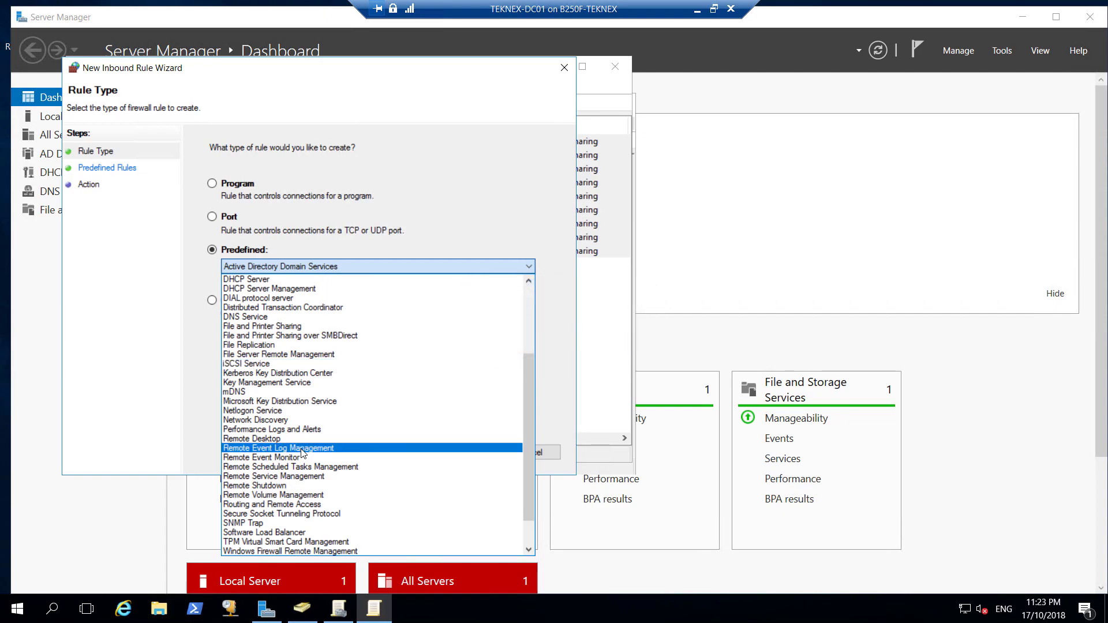
{"action": "scroll", "coordinate": [303, 452], "scroll_direction": "down", "scroll_amount": 2}
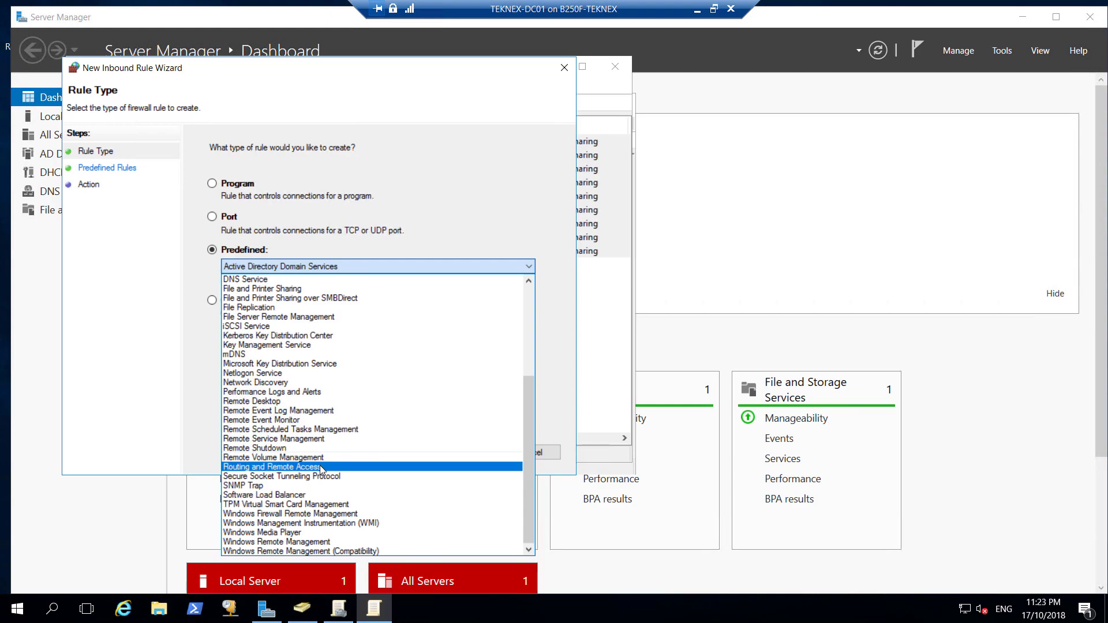
{"action": "left_click", "coordinate": [336, 526]}
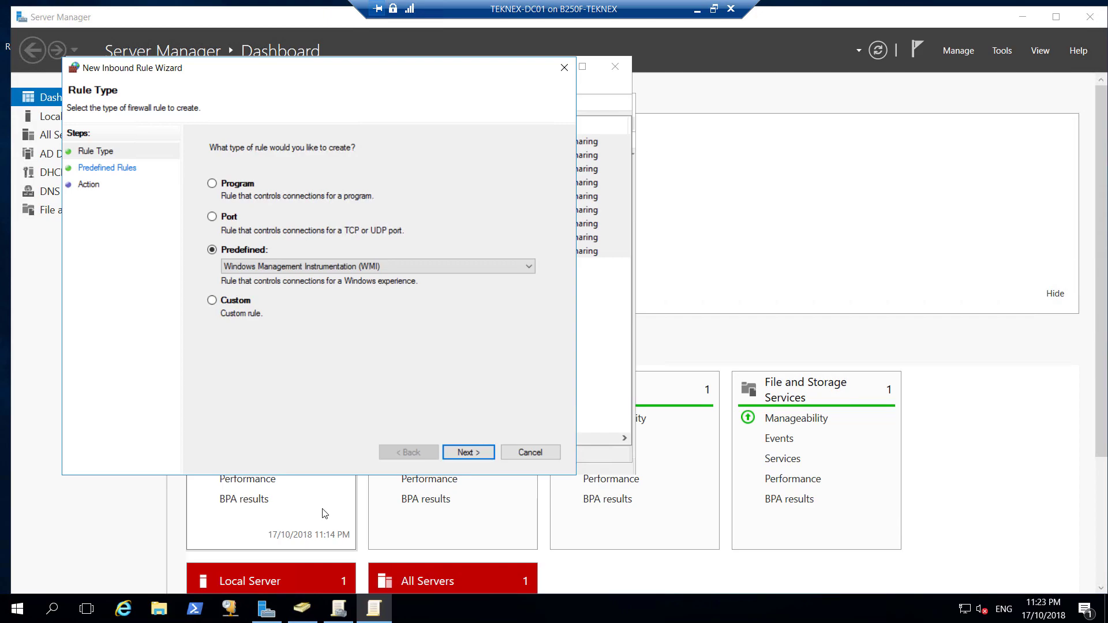
{"action": "left_click", "coordinate": [468, 452]}
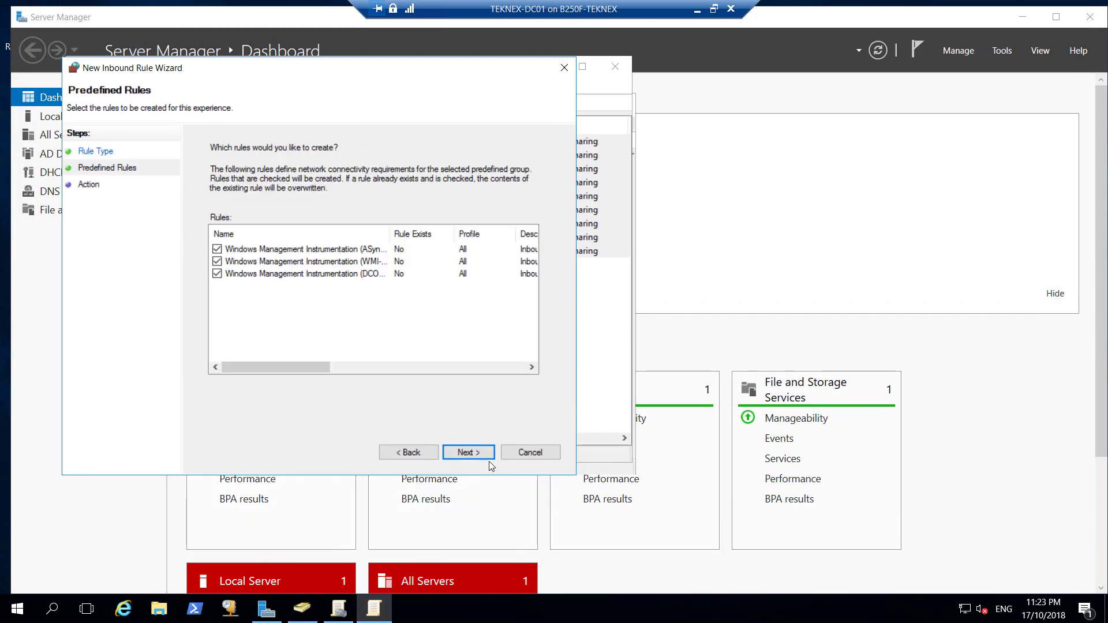
{"action": "left_click", "coordinate": [481, 453]}
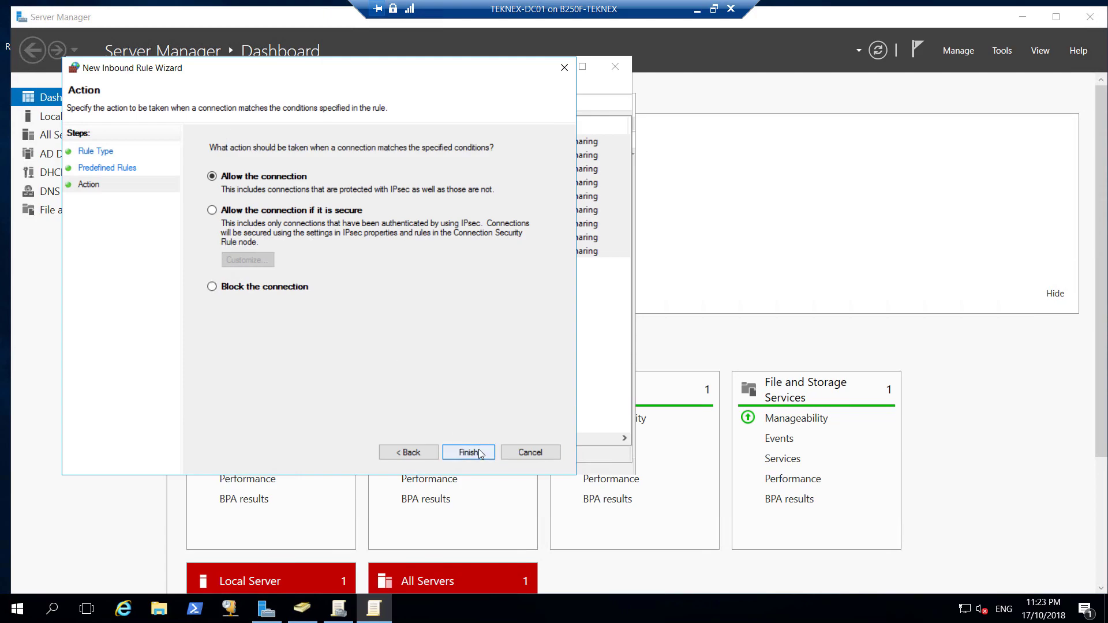
{"action": "left_click", "coordinate": [480, 453]}
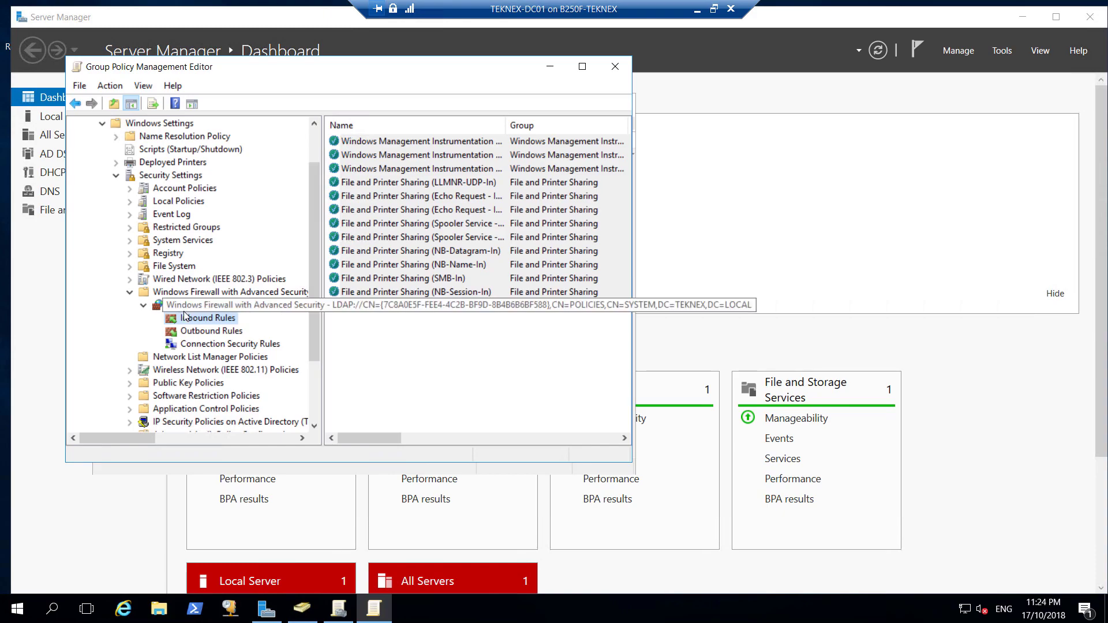
Set up a new inbound port rule that allows connections on specific TCP local port 2701.
{"action": "right_click", "coordinate": [203, 325]}
{"action": "left_click", "coordinate": [243, 331]}
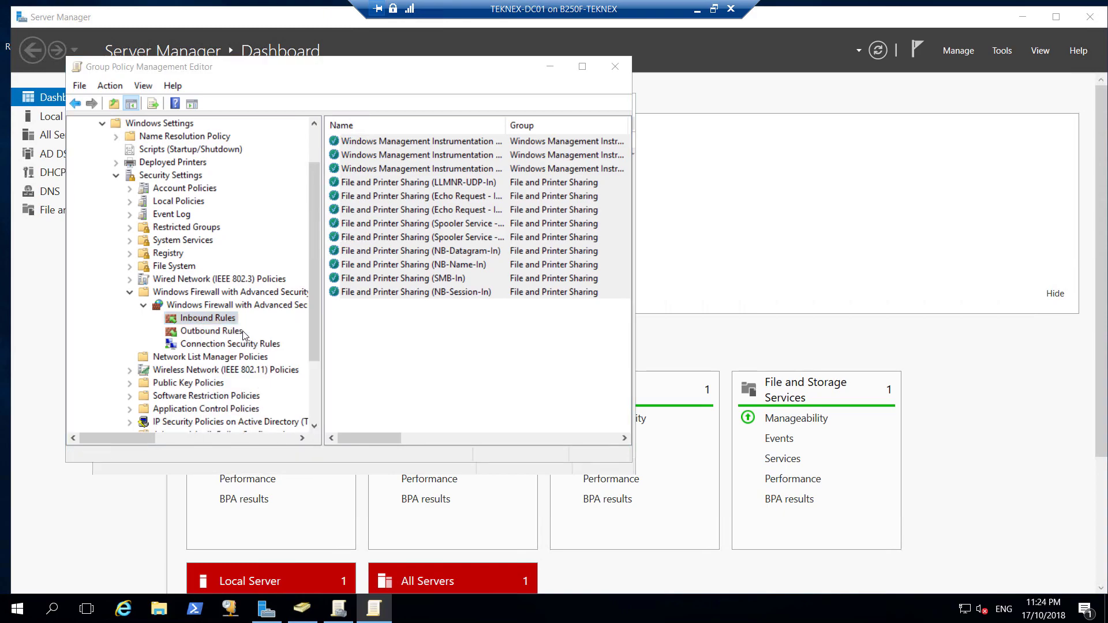
{"action": "left_click", "coordinate": [245, 237]}
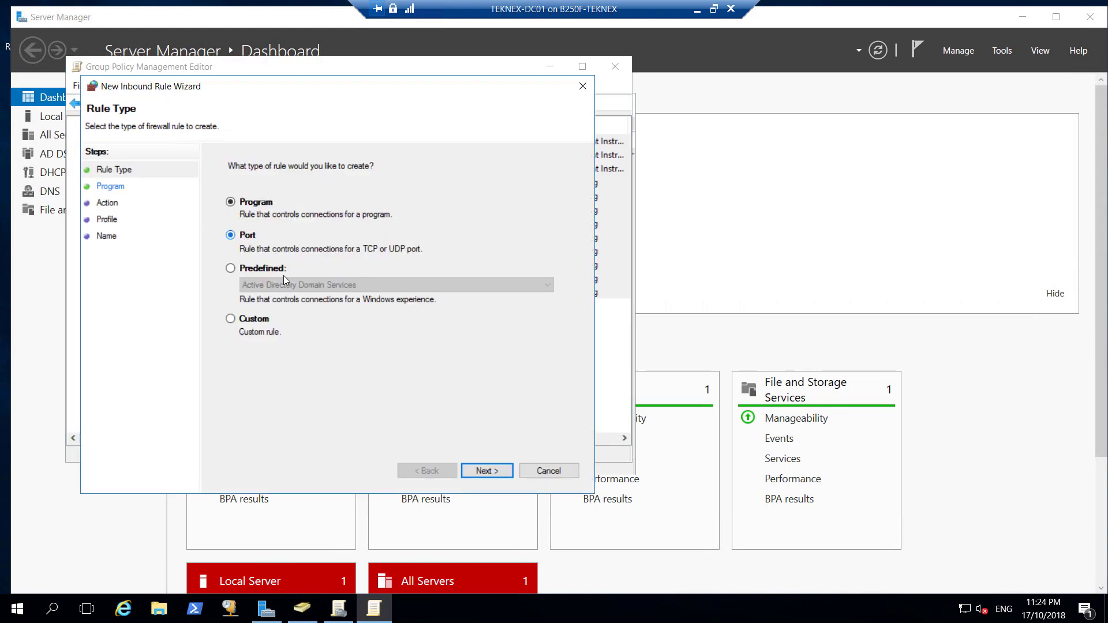
{"action": "left_click", "coordinate": [487, 471]}
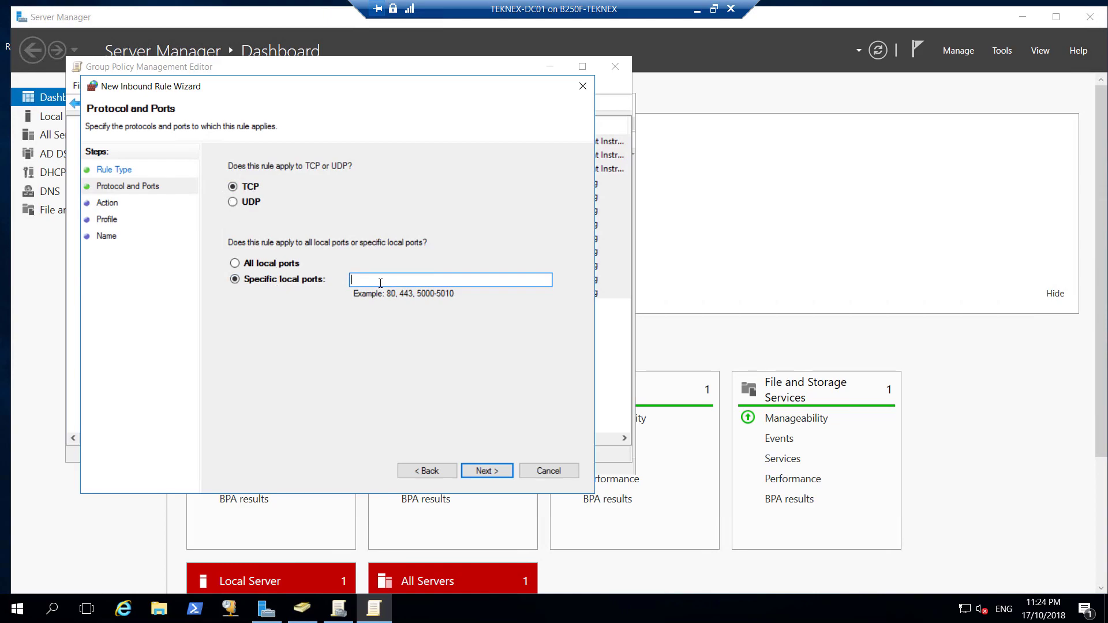
{"action": "type", "text": "2701"}
{"action": "left_click", "coordinate": [499, 473]}
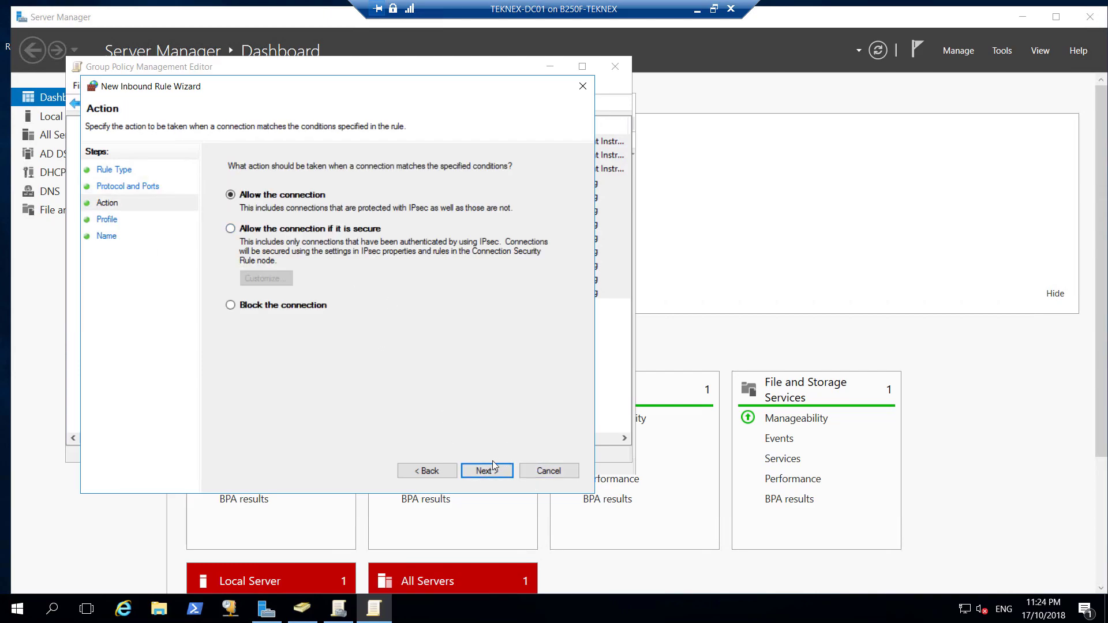
{"action": "left_click", "coordinate": [490, 472]}
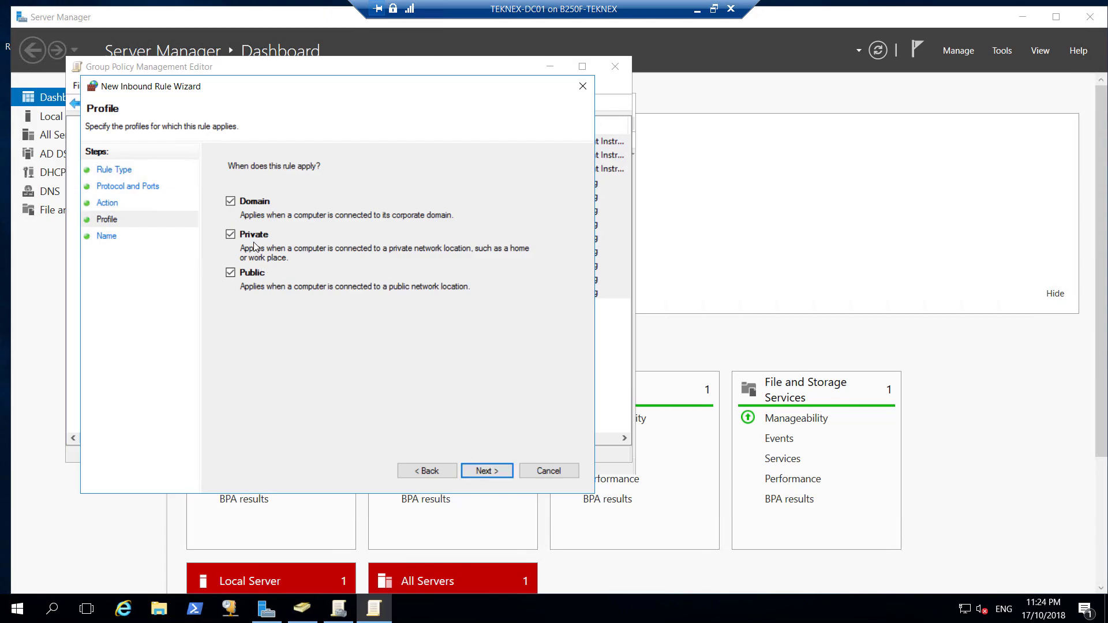
Restrict the inbound port rule to the Domain profile and finish it with the name "Allow SCCM Remote Control".
{"action": "left_click", "coordinate": [258, 237]}
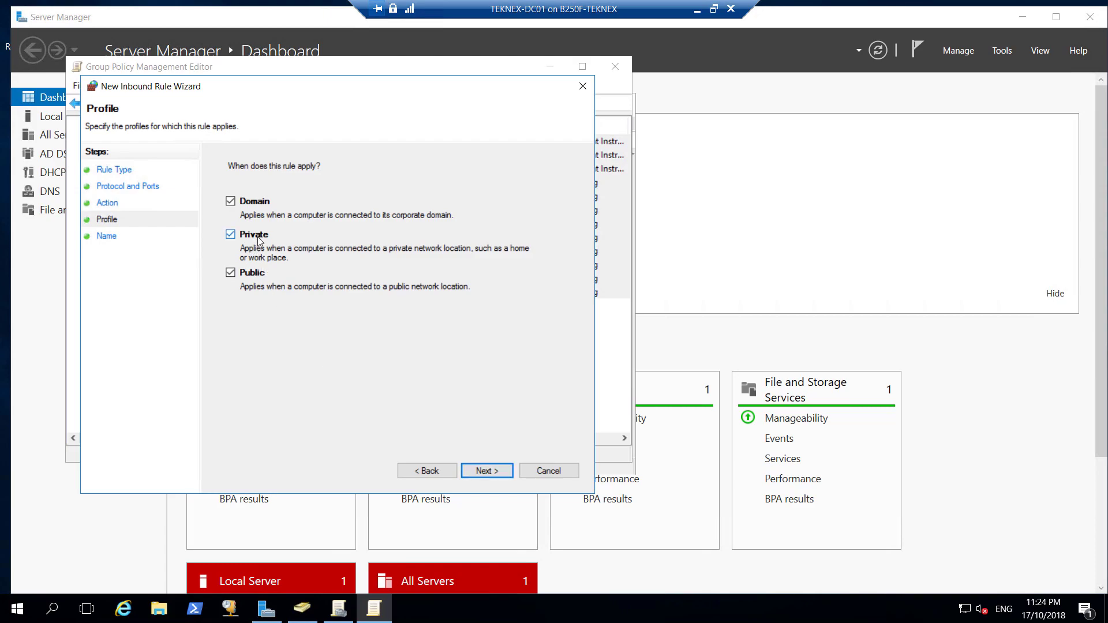
{"action": "left_click", "coordinate": [252, 274]}
{"action": "left_click", "coordinate": [484, 470]}
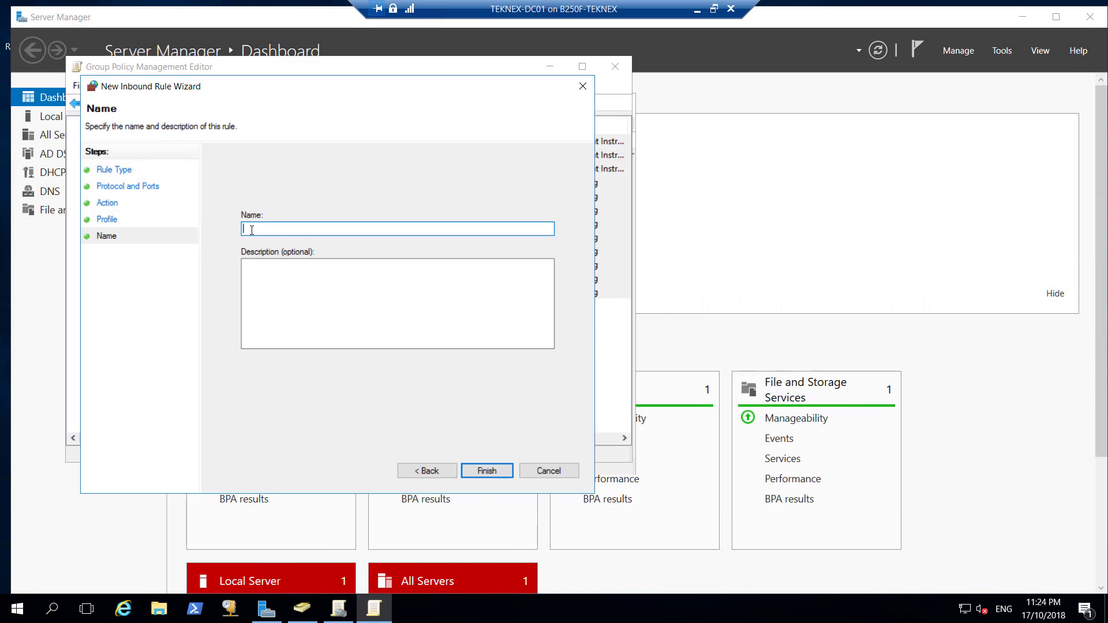
{"action": "type", "text": "Allow SCCM Remote Control"}
{"action": "left_click", "coordinate": [483, 470]}
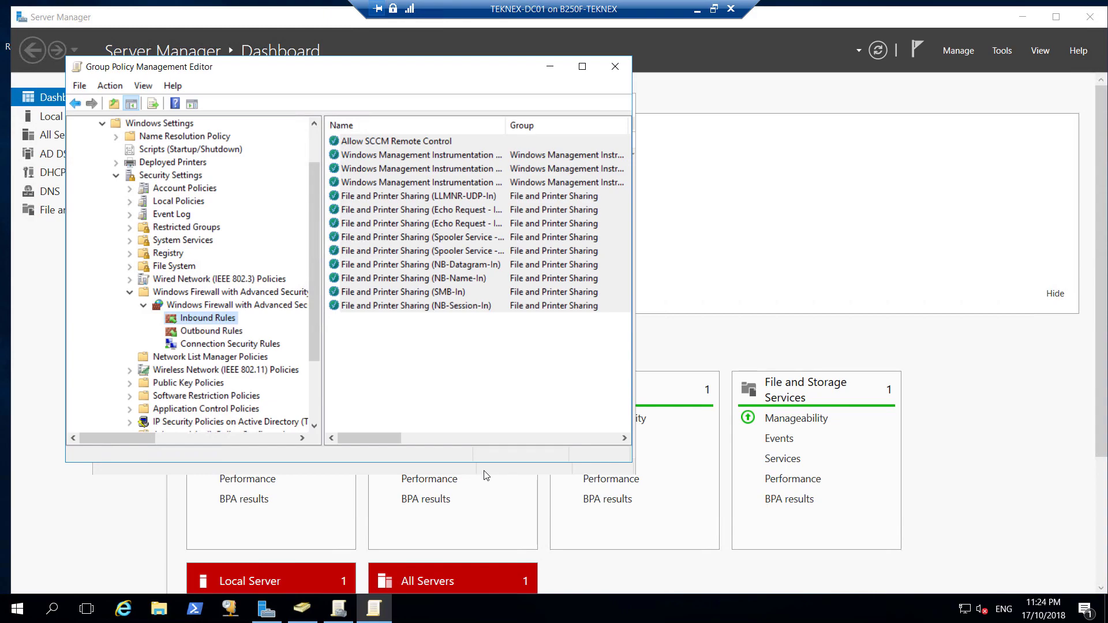
Create the predefined File and Printer Sharing outbound rules, keeping every listed rule and choosing to allow the connection.
{"action": "left_click", "coordinate": [207, 332]}
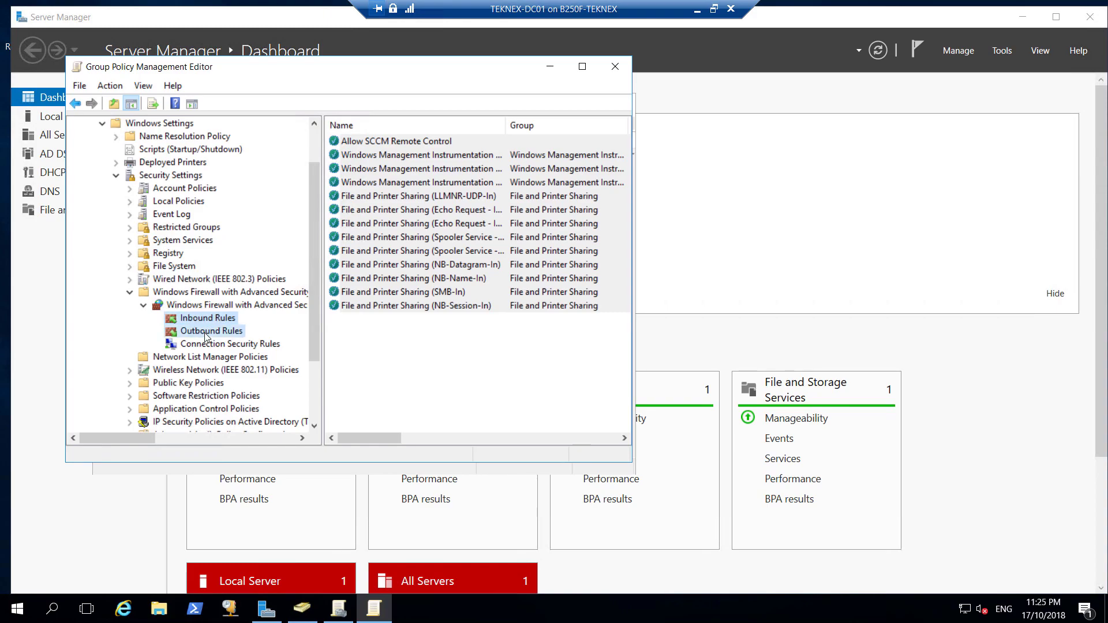
{"action": "right_click", "coordinate": [206, 335]}
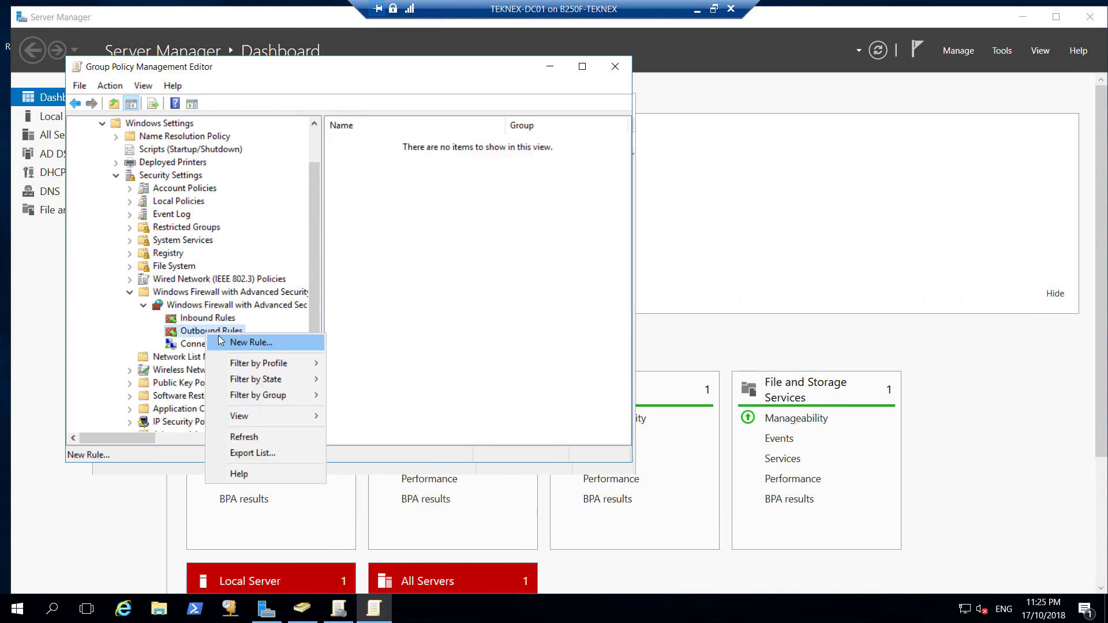
{"action": "left_click", "coordinate": [236, 342]}
{"action": "left_click", "coordinate": [262, 284]}
{"action": "left_click", "coordinate": [271, 303]}
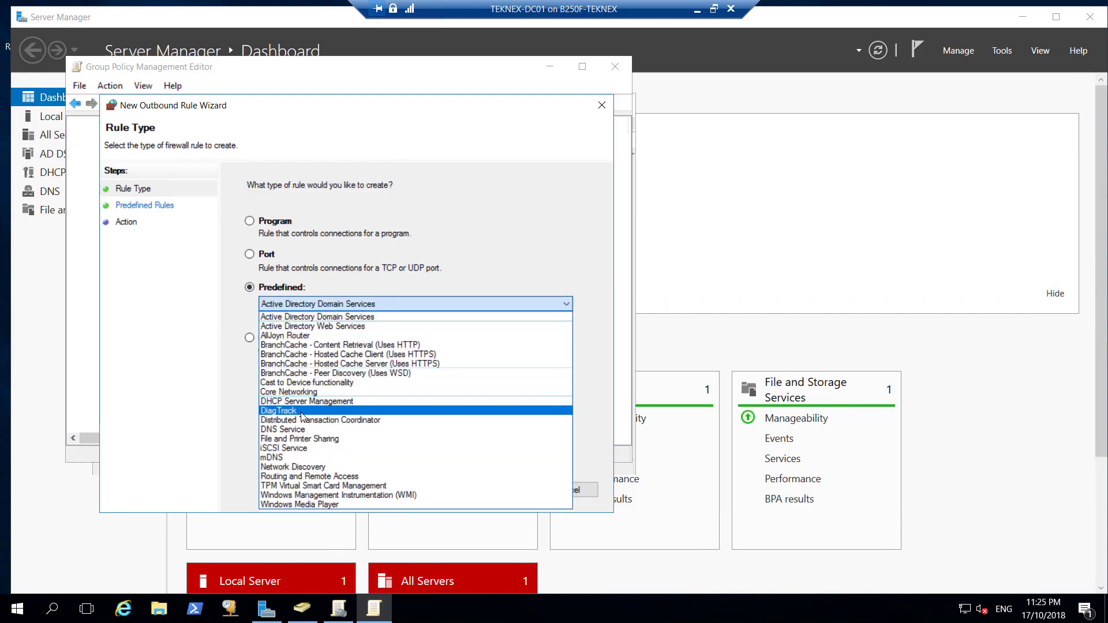
{"action": "left_click", "coordinate": [317, 440]}
{"action": "left_click", "coordinate": [506, 491]}
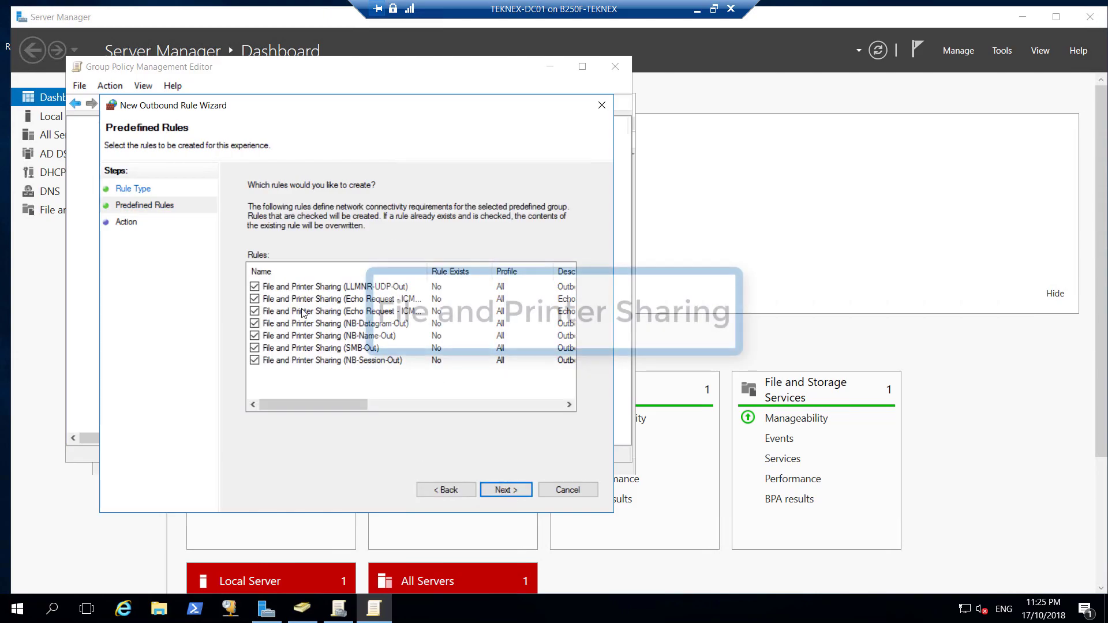
{"action": "left_click", "coordinate": [507, 490]}
{"action": "left_click", "coordinate": [308, 218]}
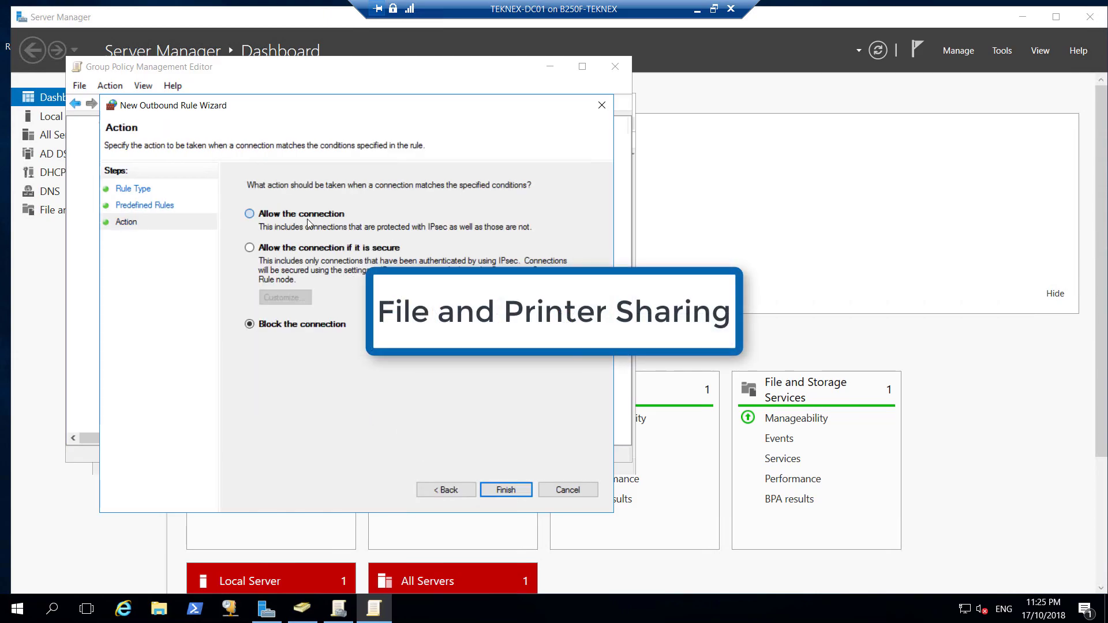
{"action": "left_click", "coordinate": [507, 489]}
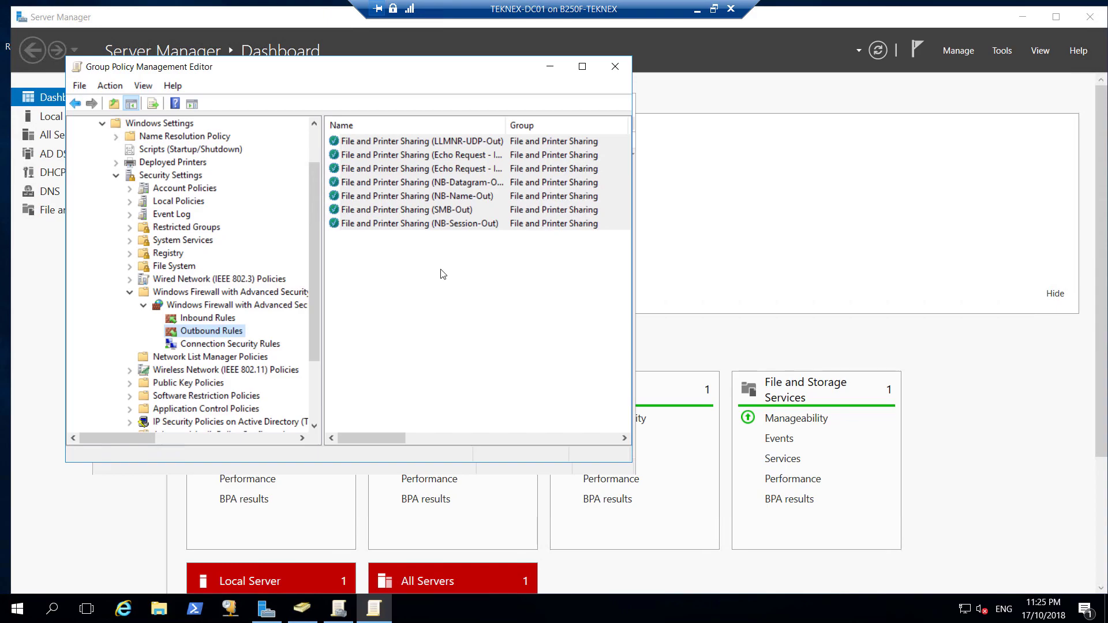
Set up a new outbound port rule that allows connections to specific TCP remote port 10123.
{"action": "right_click", "coordinate": [202, 334]}
{"action": "left_click", "coordinate": [230, 345]}
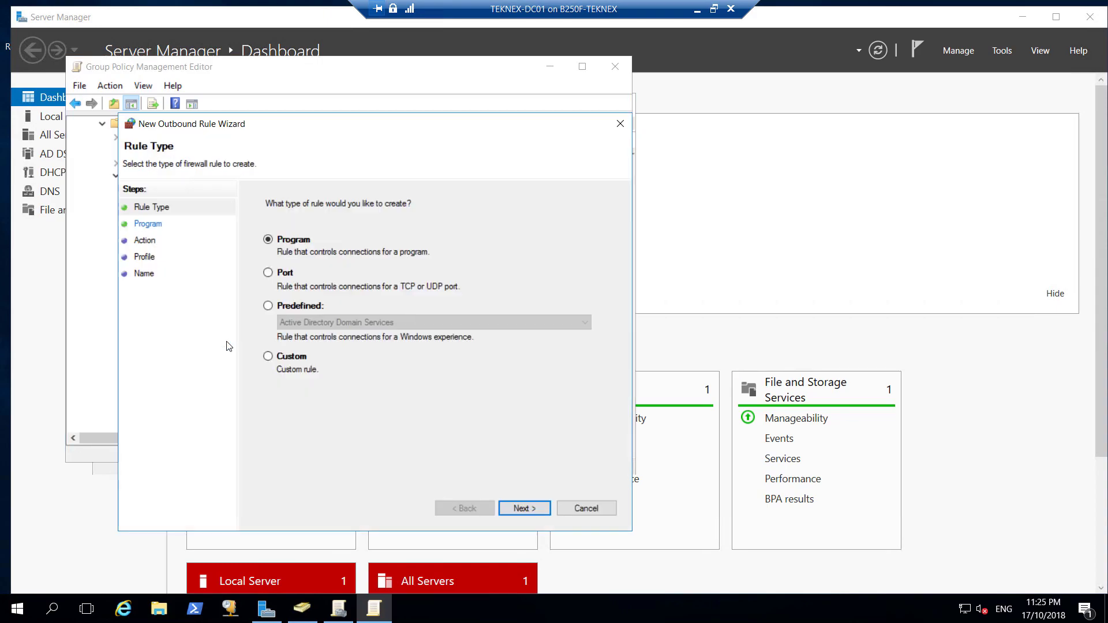
{"action": "left_click", "coordinate": [286, 274]}
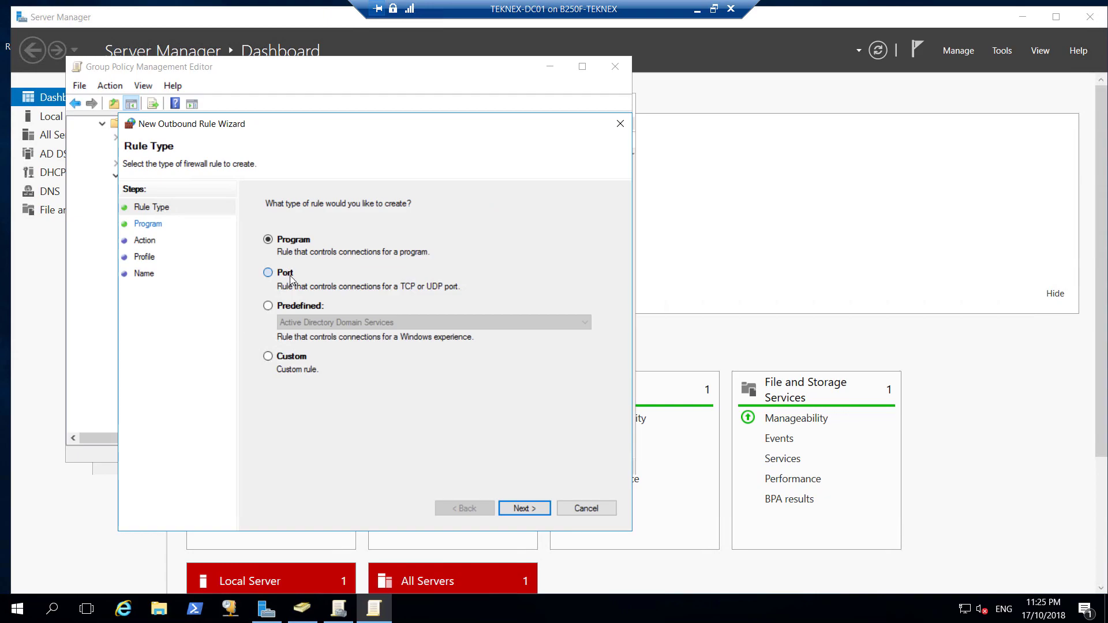
{"action": "left_click", "coordinate": [542, 508]}
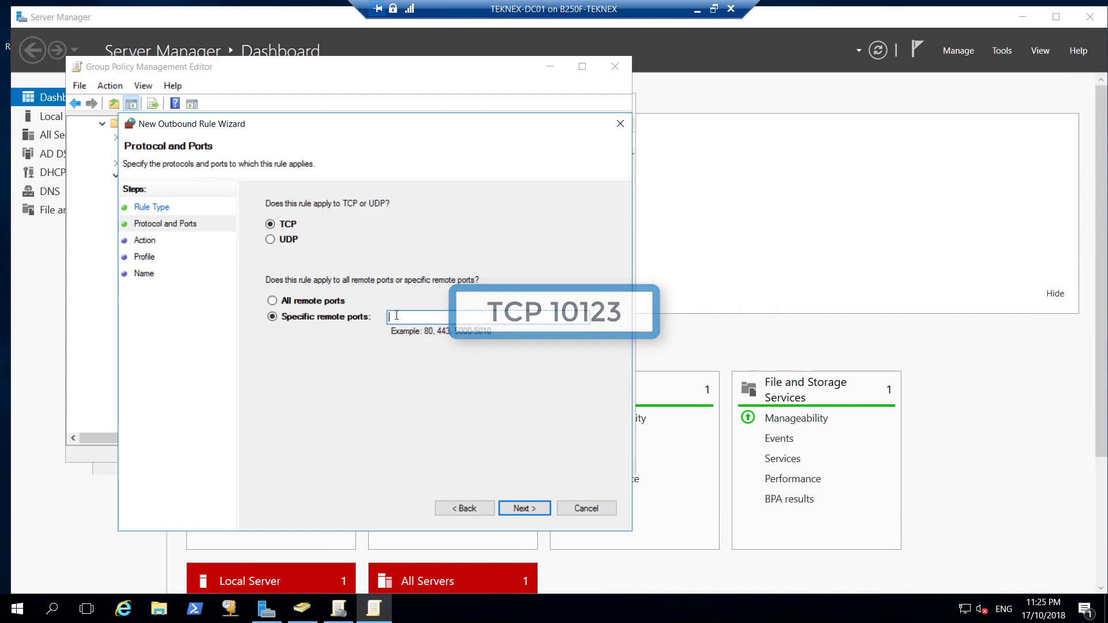
{"action": "type", "text": "10123"}
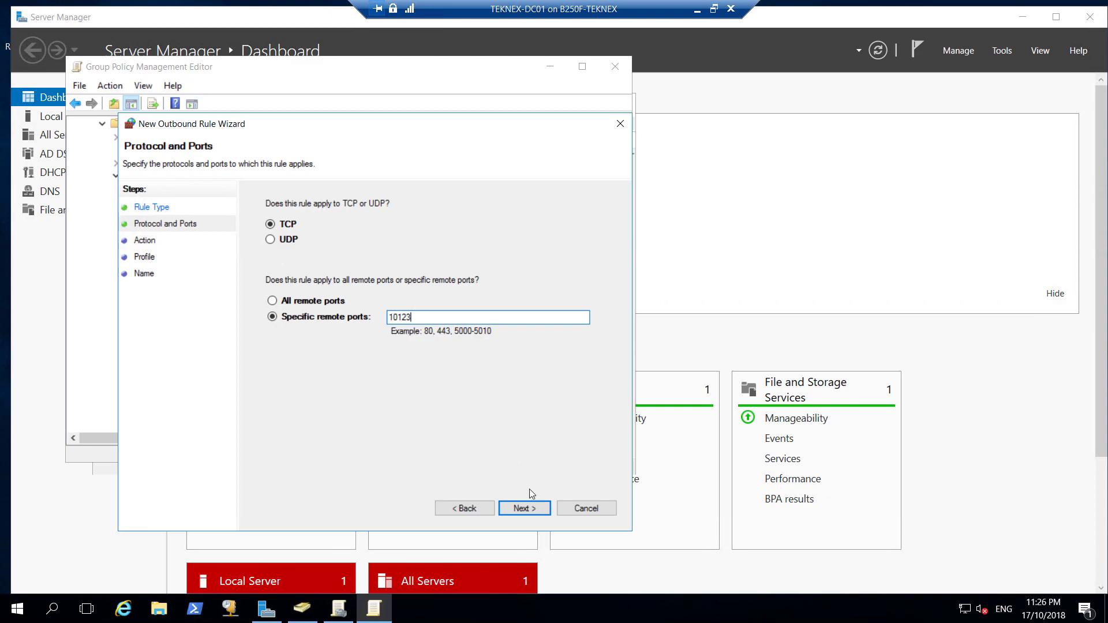
{"action": "left_click", "coordinate": [524, 509]}
{"action": "left_click", "coordinate": [327, 233]}
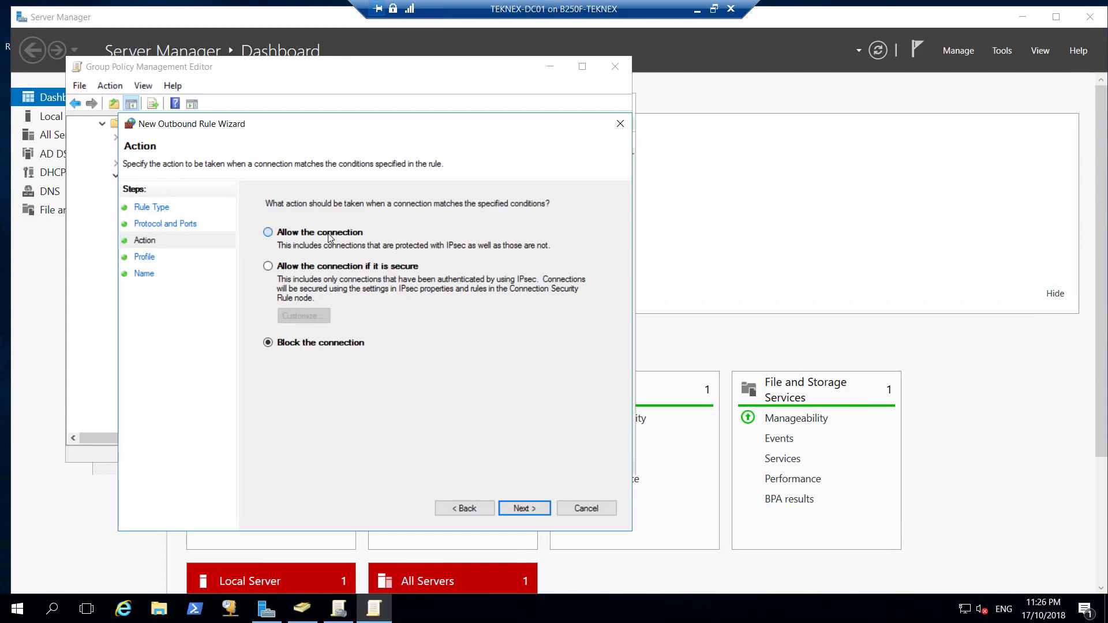
{"action": "left_click", "coordinate": [525, 508]}
Restrict the outbound port rule to the Domain profile by excluding Private and Public, and continue to its naming.
{"action": "left_click", "coordinate": [288, 274]}
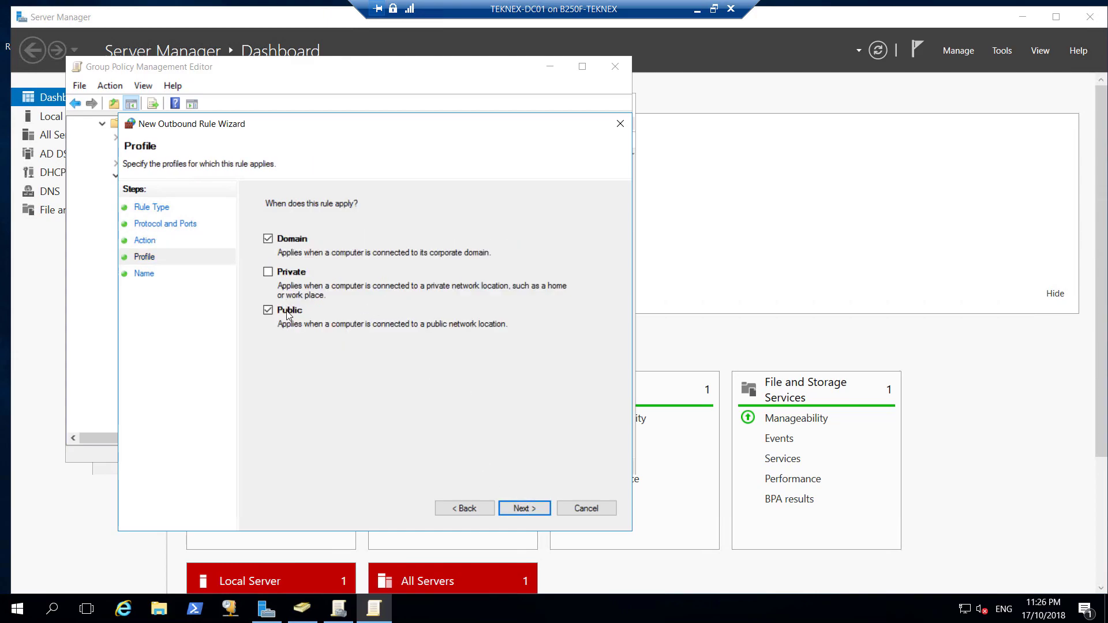
{"action": "left_click", "coordinate": [289, 311]}
{"action": "left_click", "coordinate": [536, 509]}
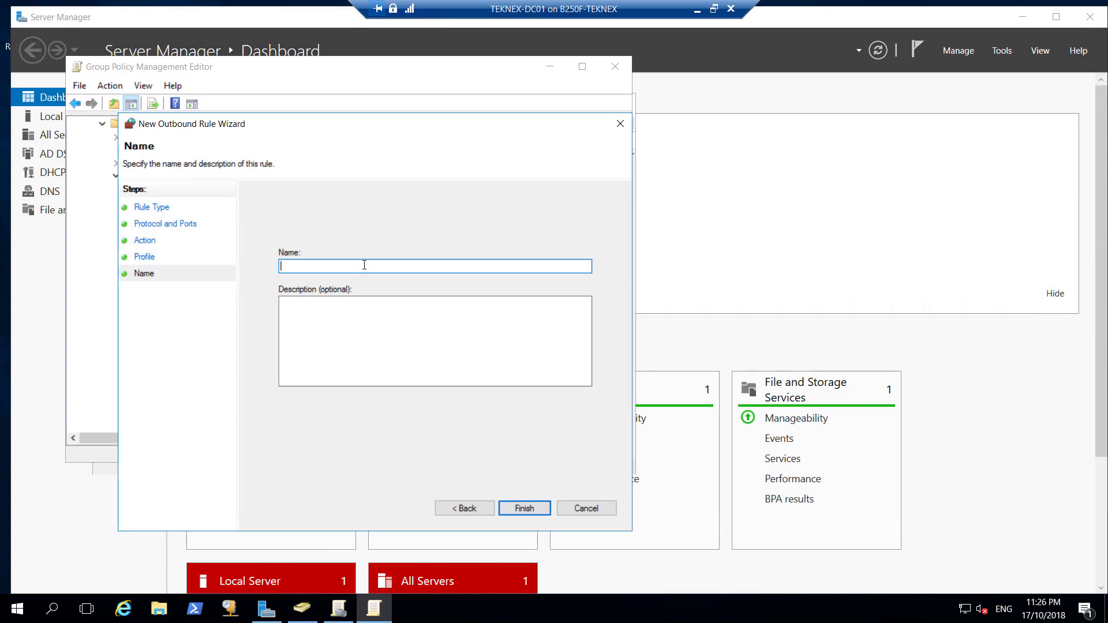
Name the outbound port rule "SCCM Client Notifications" and finish creating it.
{"action": "type", "text": "SCCM Client Notifications"}
{"action": "left_click", "coordinate": [514, 507]}
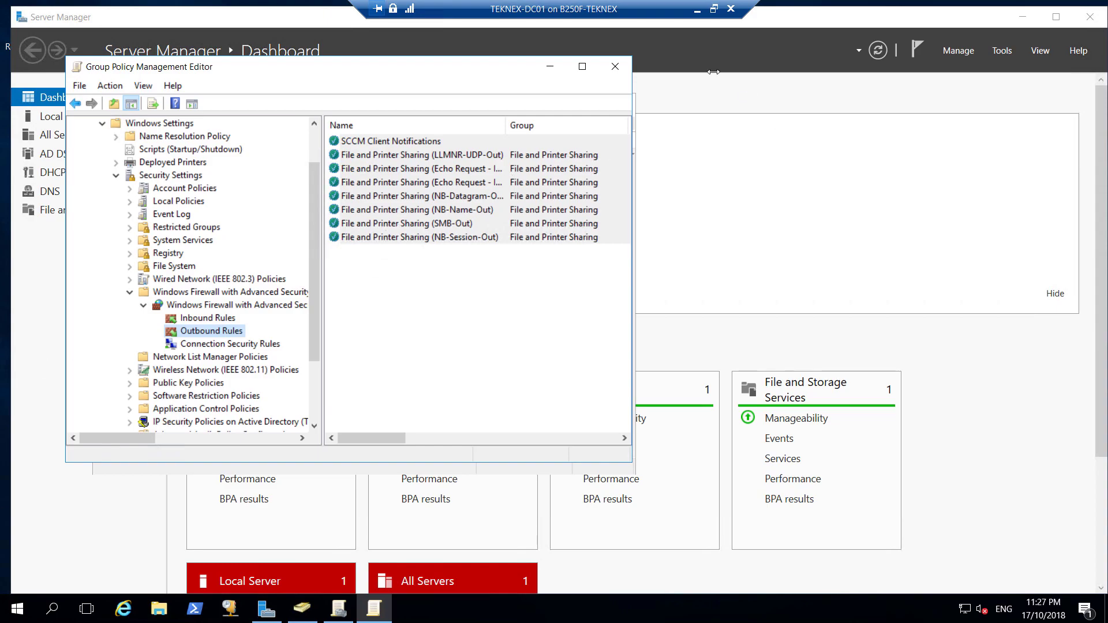
Switch to the TEKNEX-SC01 virtual machine and exit the Install Configuration Manager Client Wizard, discarding unsaved changes.
{"action": "left_click", "coordinate": [696, 10]}
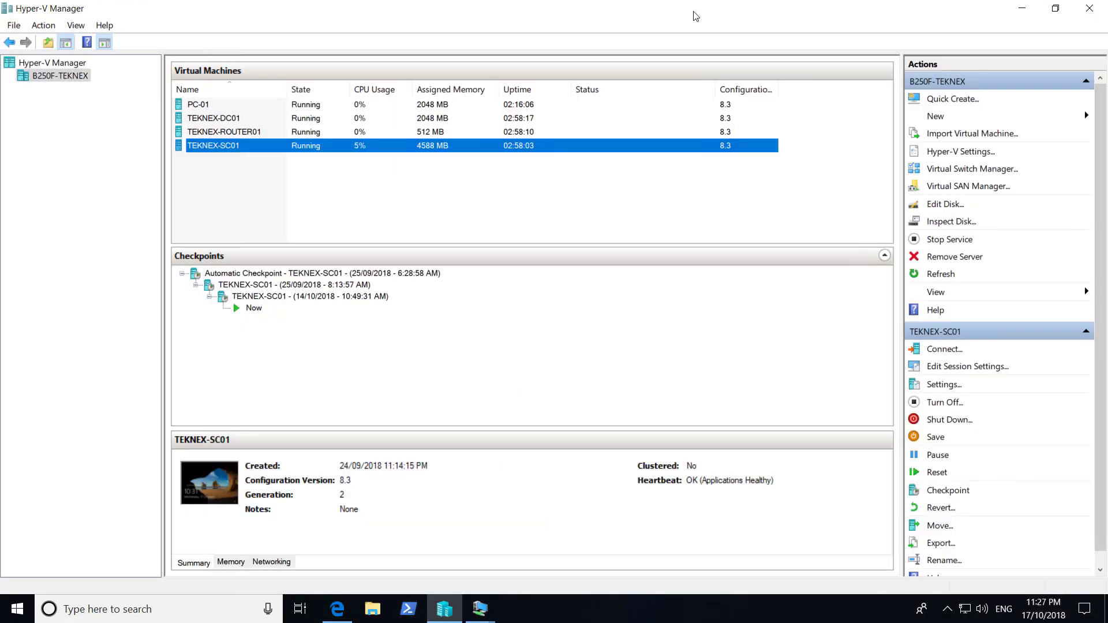
{"action": "mouse_move", "coordinate": [479, 609]}
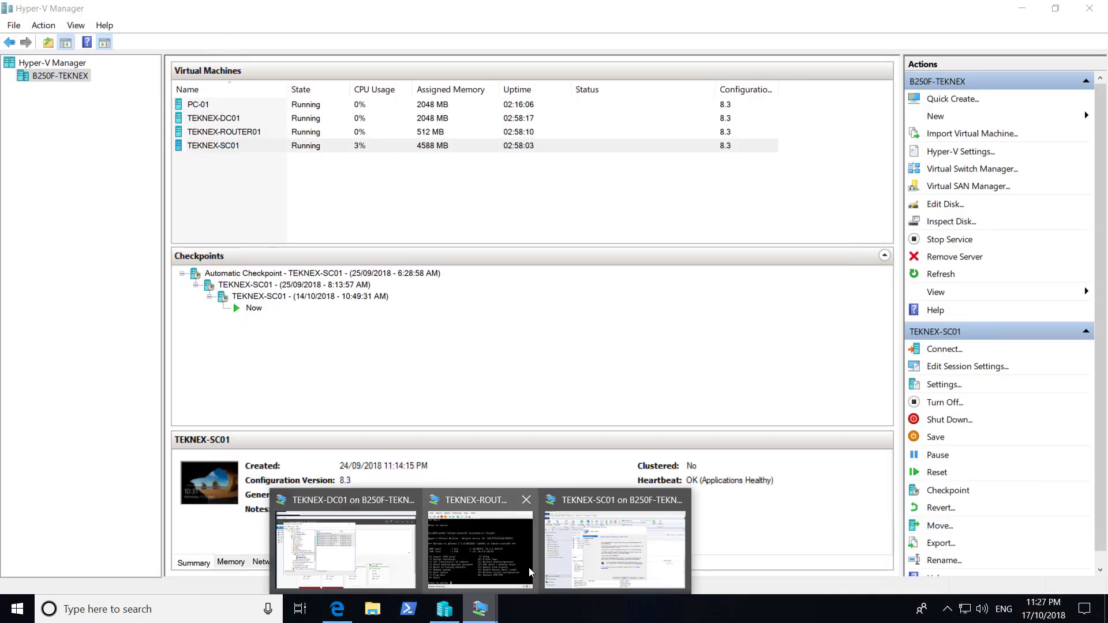
{"action": "left_click", "coordinate": [596, 550]}
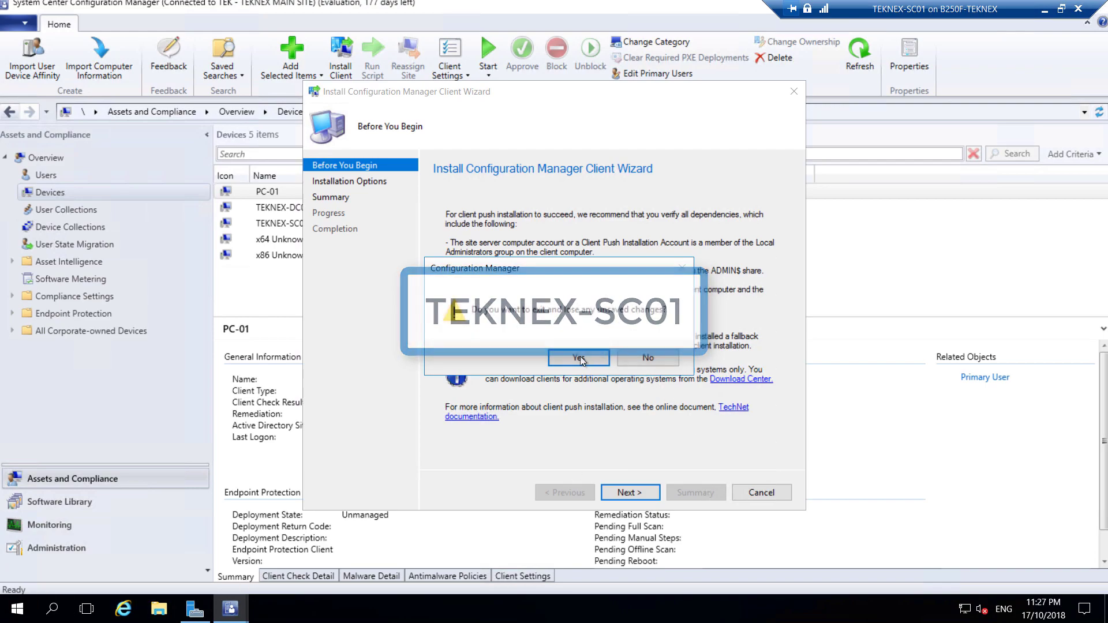
{"action": "key", "text": "Return"}
Find and open Windows Firewall with Advanced Security on TEKNEX-SC01.
{"action": "left_click", "coordinate": [60, 616]}
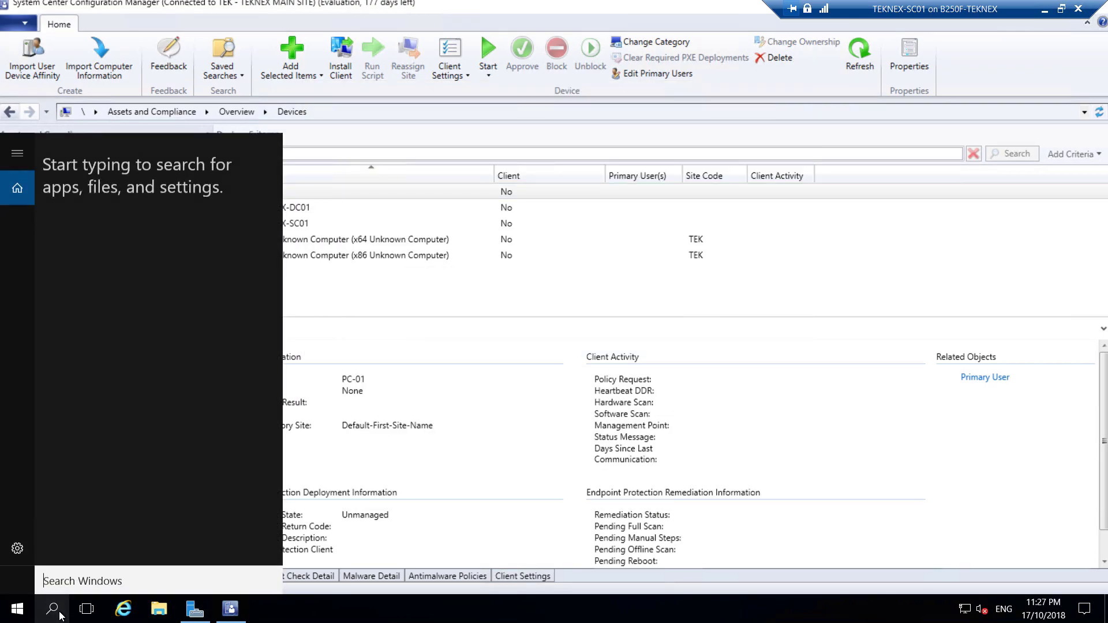
{"action": "type", "text": "windows"}
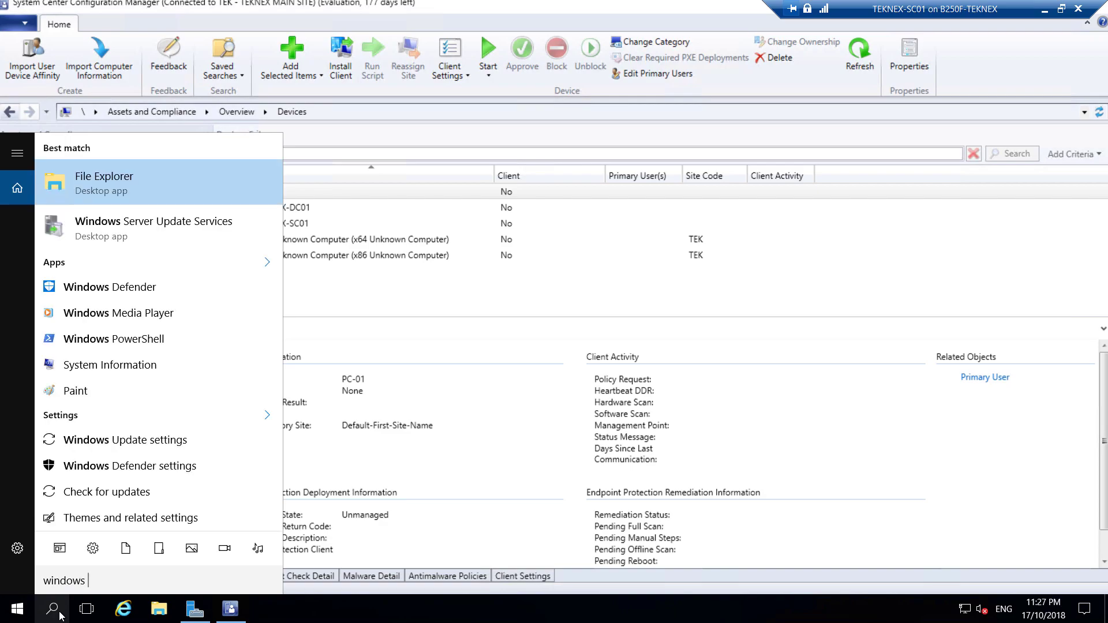
{"action": "key", "text": "Escape"}
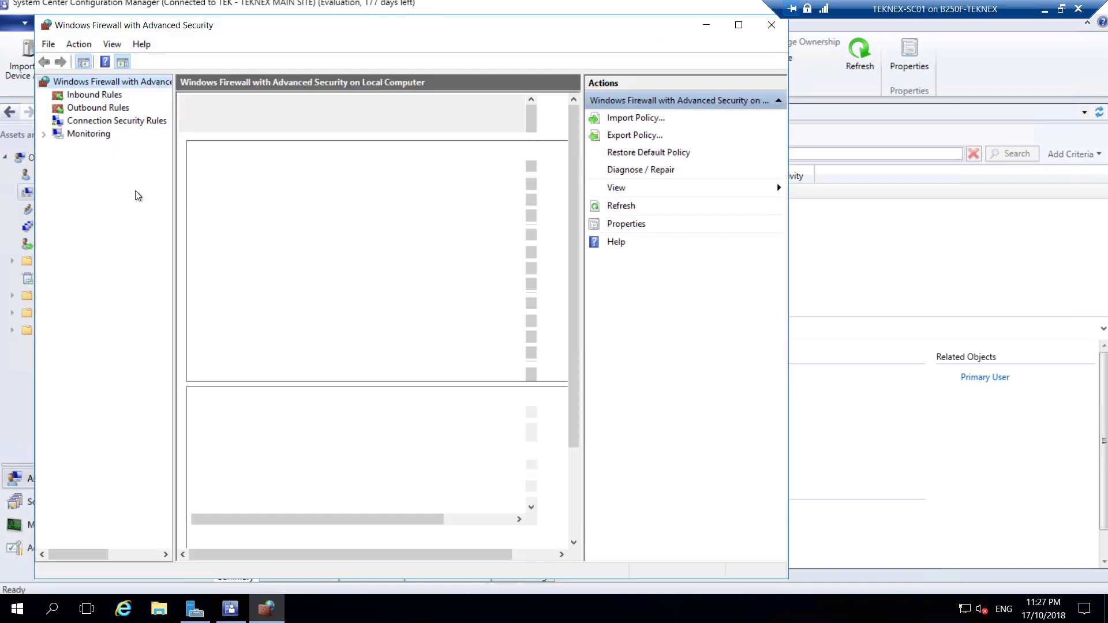
Set up a new inbound port rule that allows connections to specific TCP local ports 1433, 4022.
{"action": "left_click", "coordinate": [105, 95]}
{"action": "right_click", "coordinate": [106, 95]}
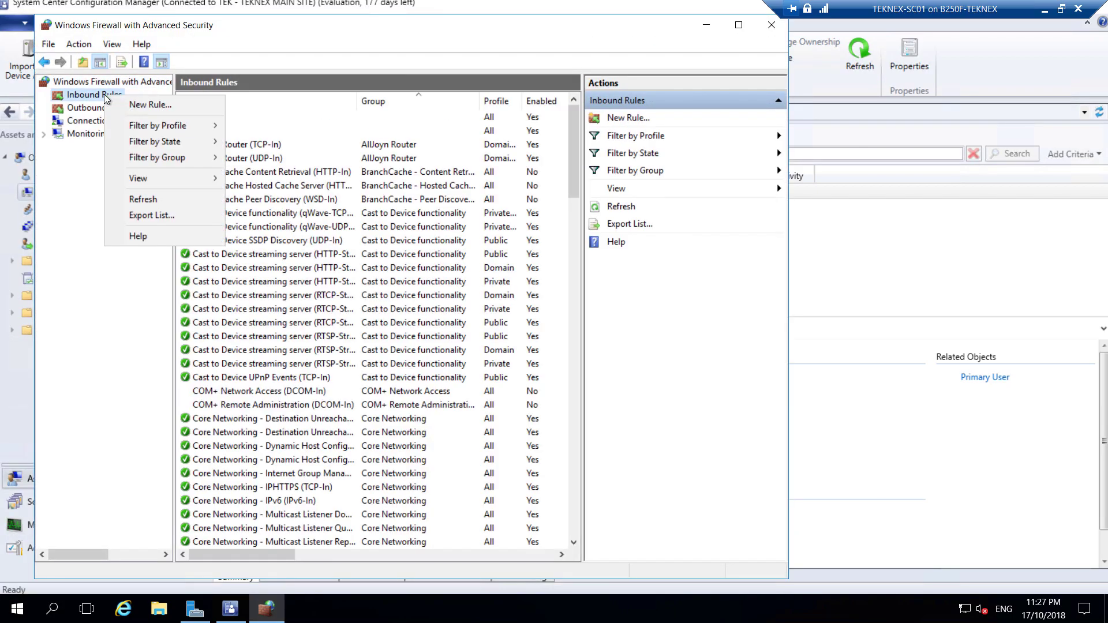
{"action": "left_click", "coordinate": [145, 109]}
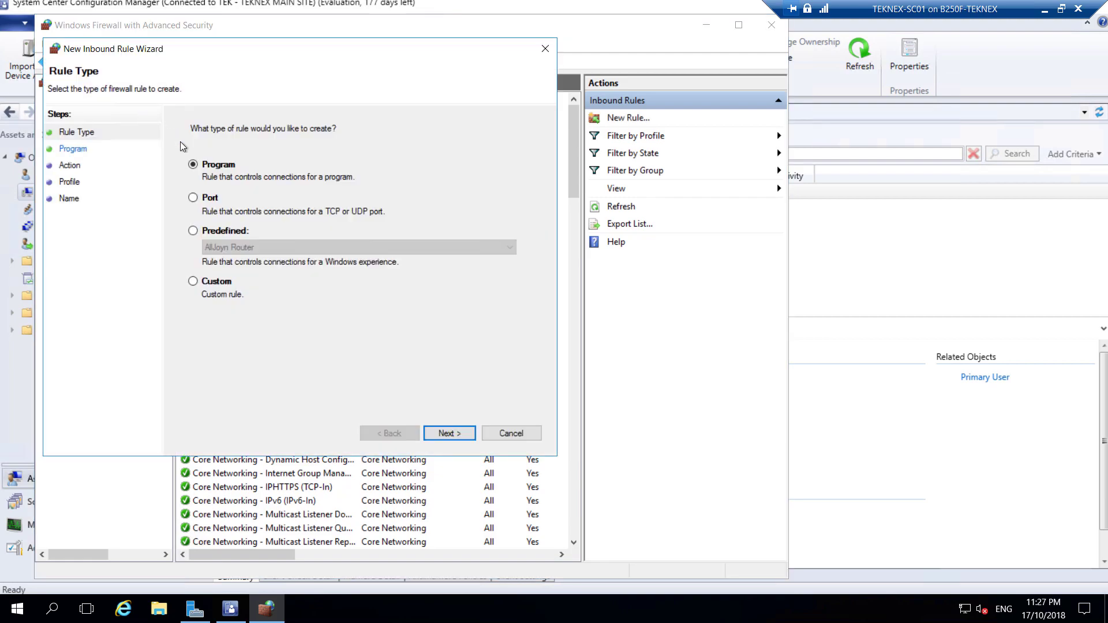
{"action": "left_click", "coordinate": [207, 198]}
{"action": "left_click", "coordinate": [450, 433]}
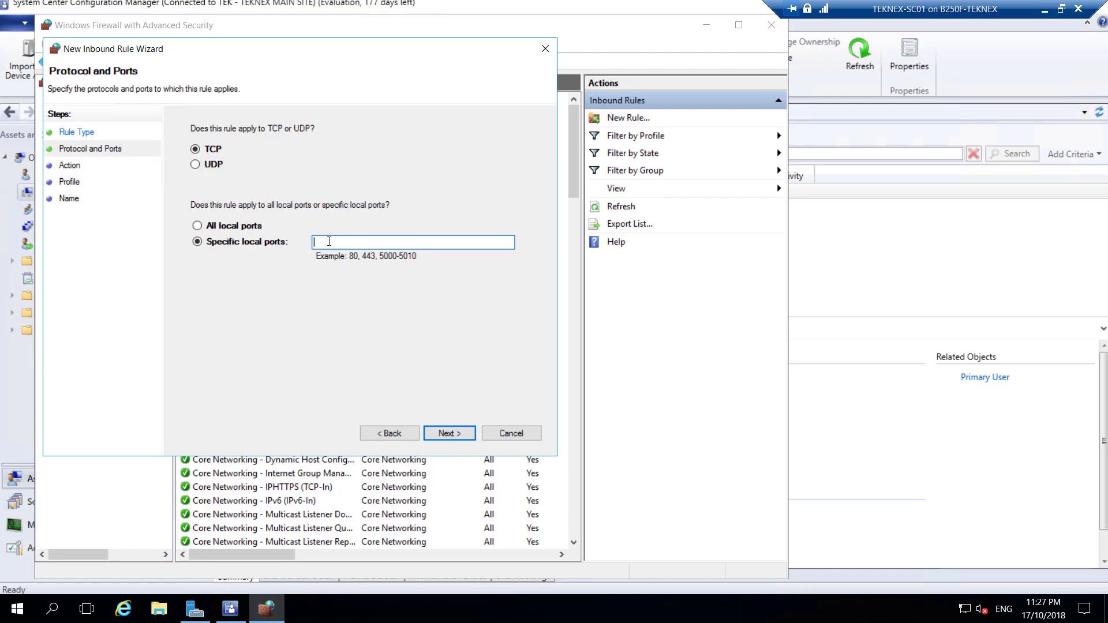
{"action": "type", "text": "1433"}
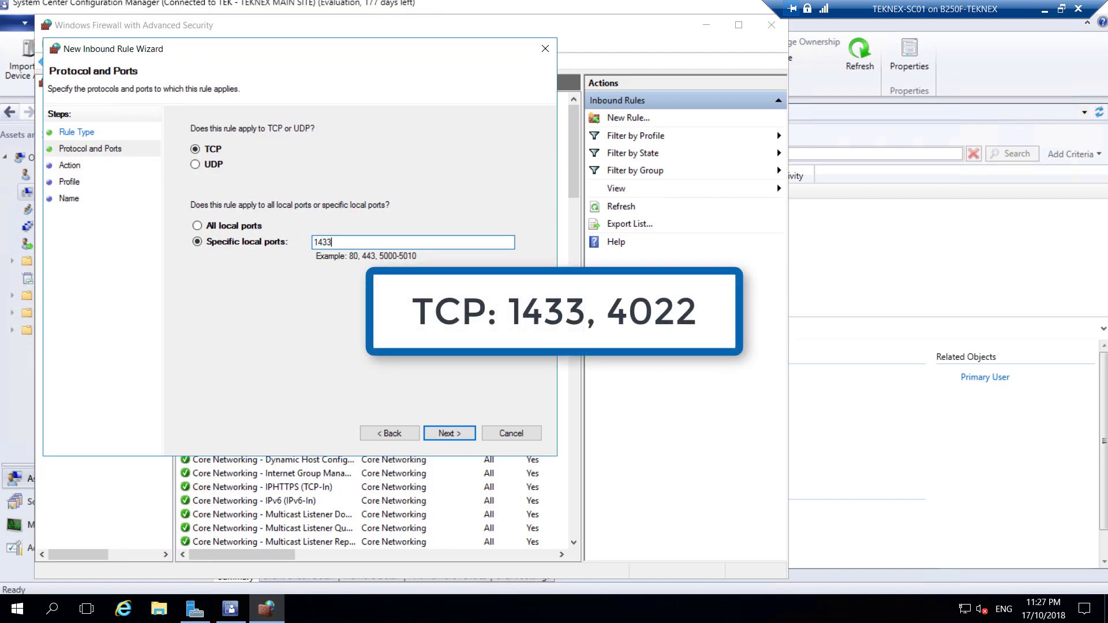
{"action": "type", "text": ", 4022"}
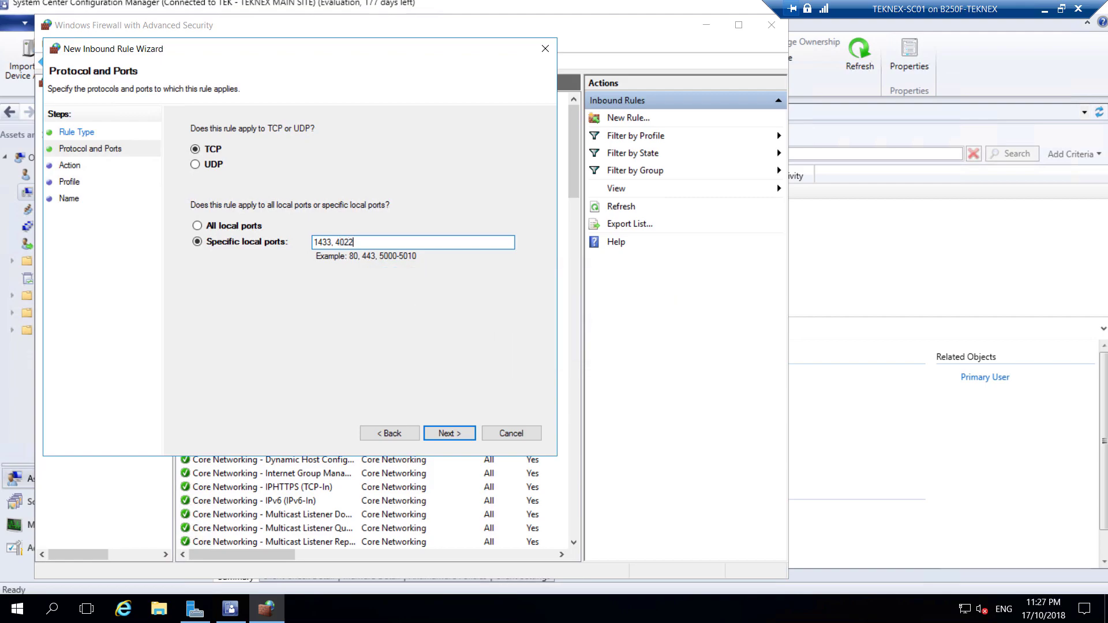
{"action": "left_click", "coordinate": [449, 433]}
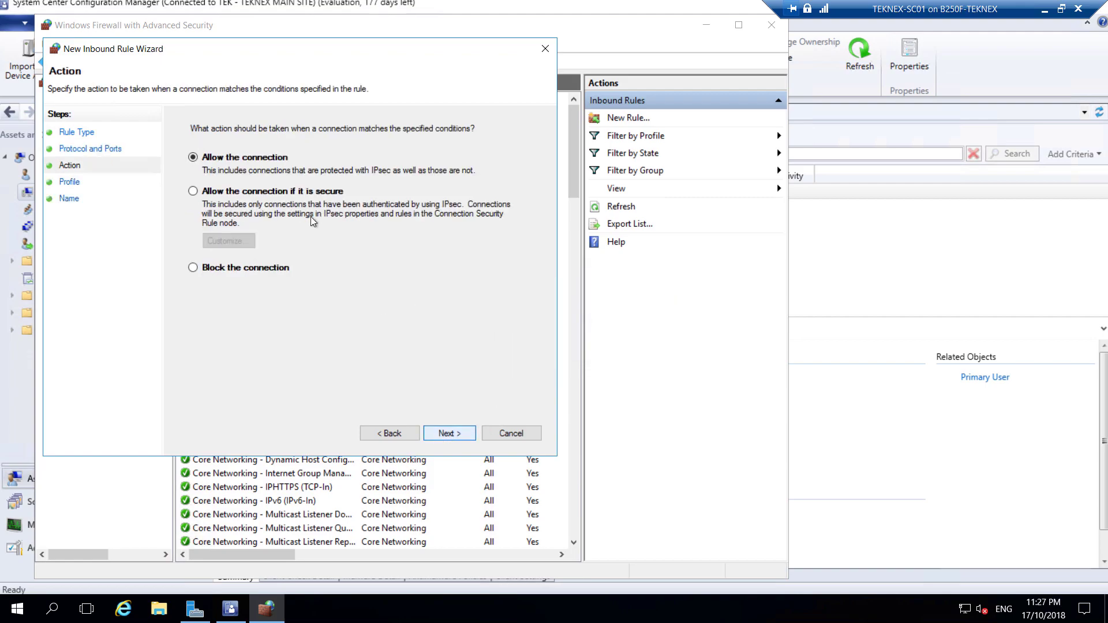
{"action": "left_click", "coordinate": [449, 433]}
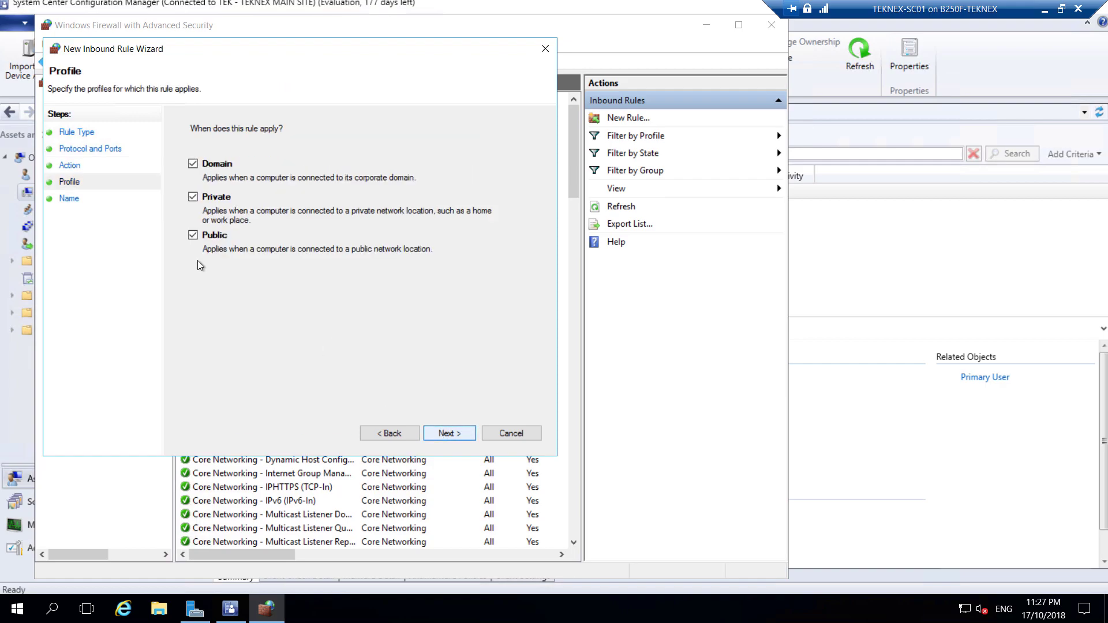
Restrict the inbound rule to the Domain profile, name it "SQL Server Port", copy that name and finish the rule.
{"action": "left_click", "coordinate": [231, 200]}
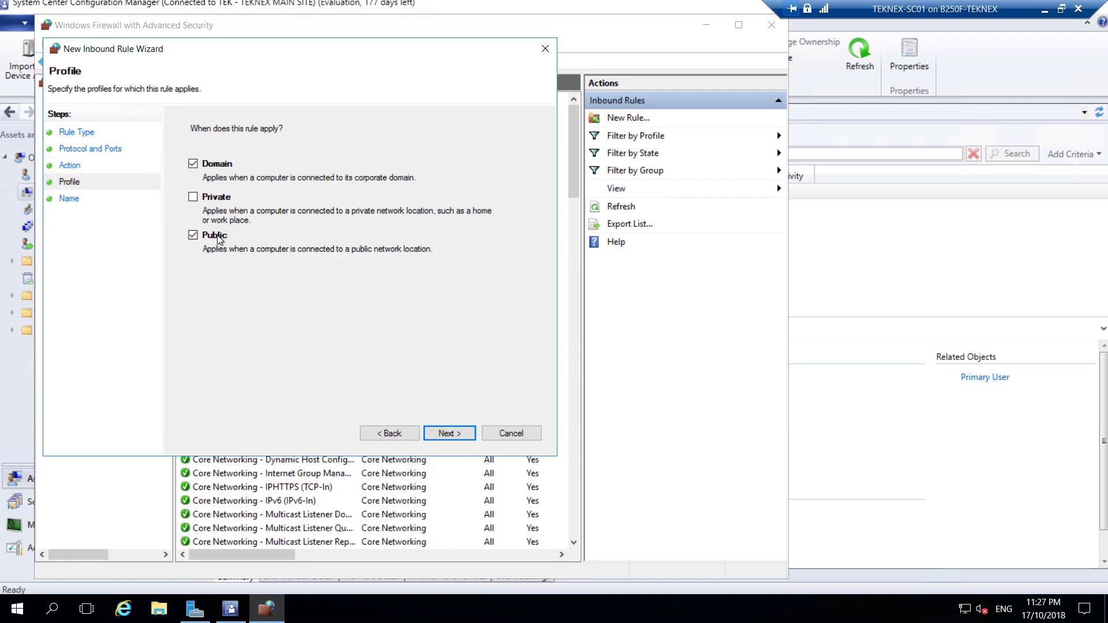
{"action": "left_click", "coordinate": [449, 432]}
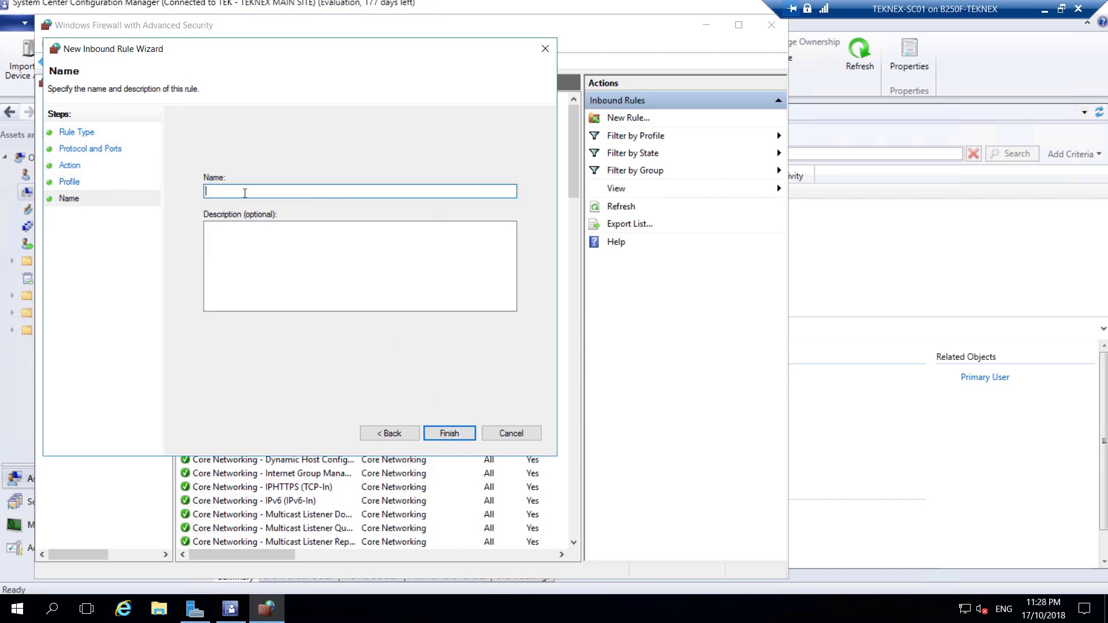
{"action": "type", "text": "SQL Server Port"}
{"action": "key", "text": "ctrl+a"}
{"action": "right_click", "coordinate": [222, 193]}
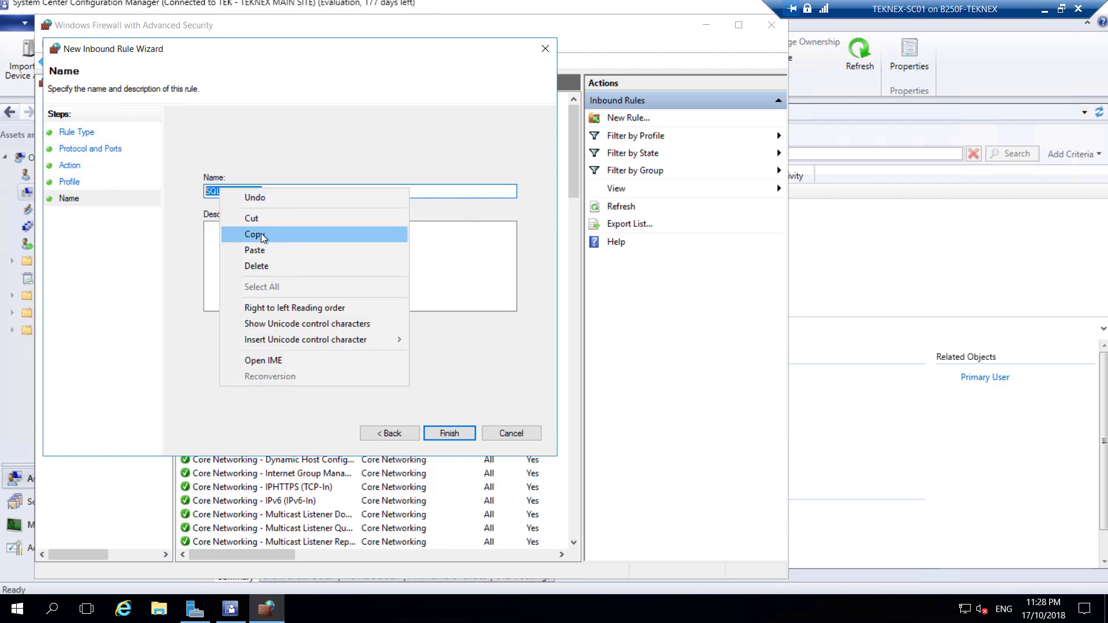
{"action": "left_click", "coordinate": [271, 235]}
{"action": "left_click", "coordinate": [450, 434]}
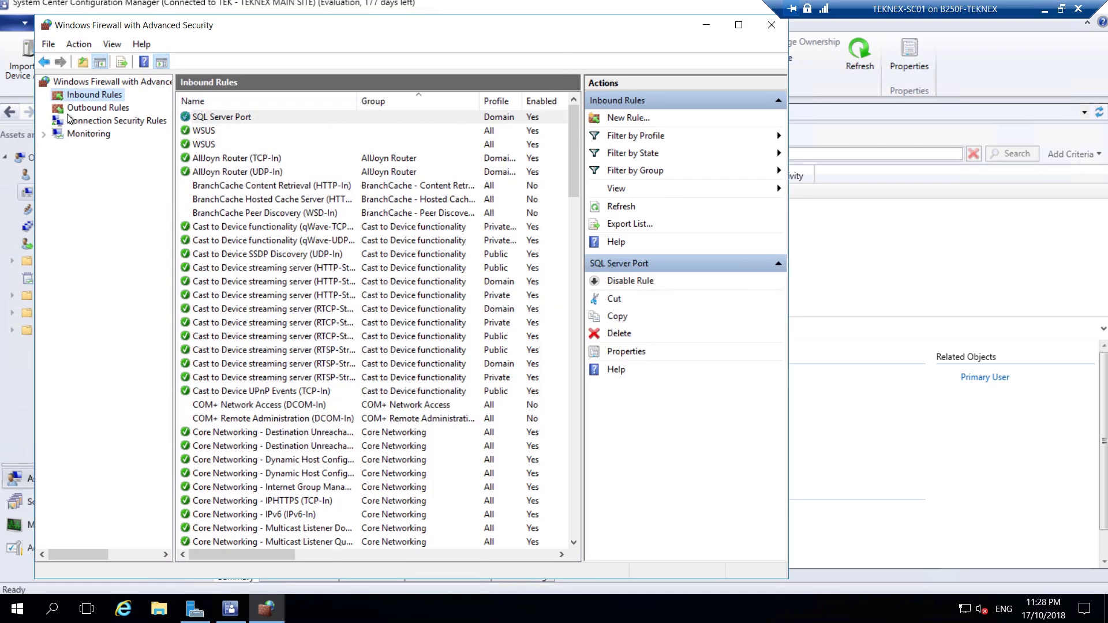
Set up a new outbound port rule that allows connections to specific TCP remote ports 1433, 4022.
{"action": "left_click", "coordinate": [105, 111]}
{"action": "right_click", "coordinate": [107, 113]}
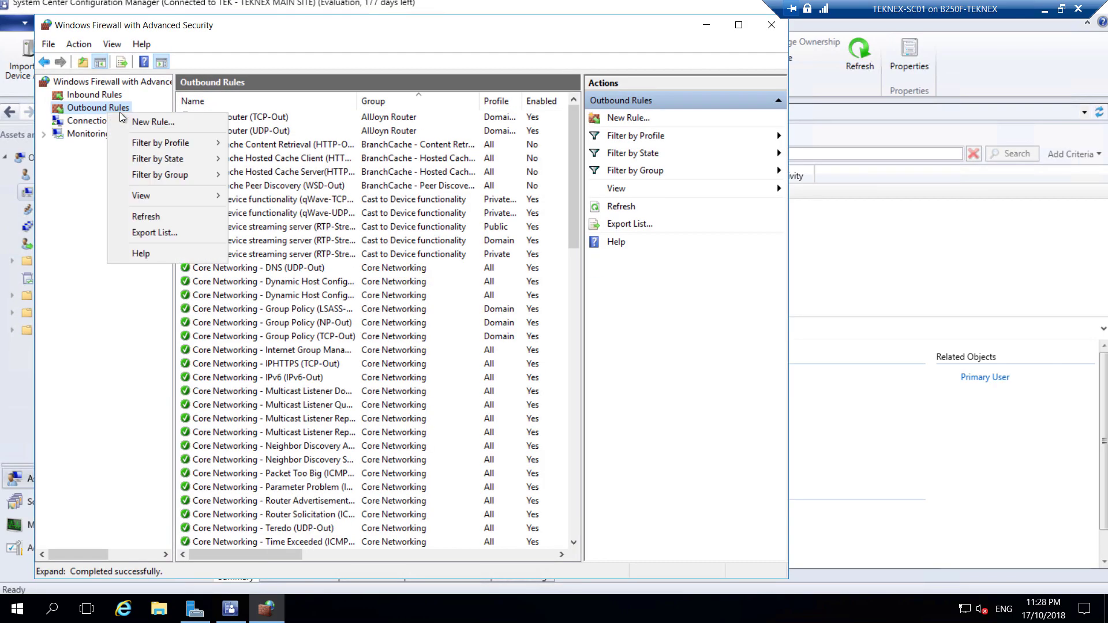
{"action": "left_click", "coordinate": [150, 122]}
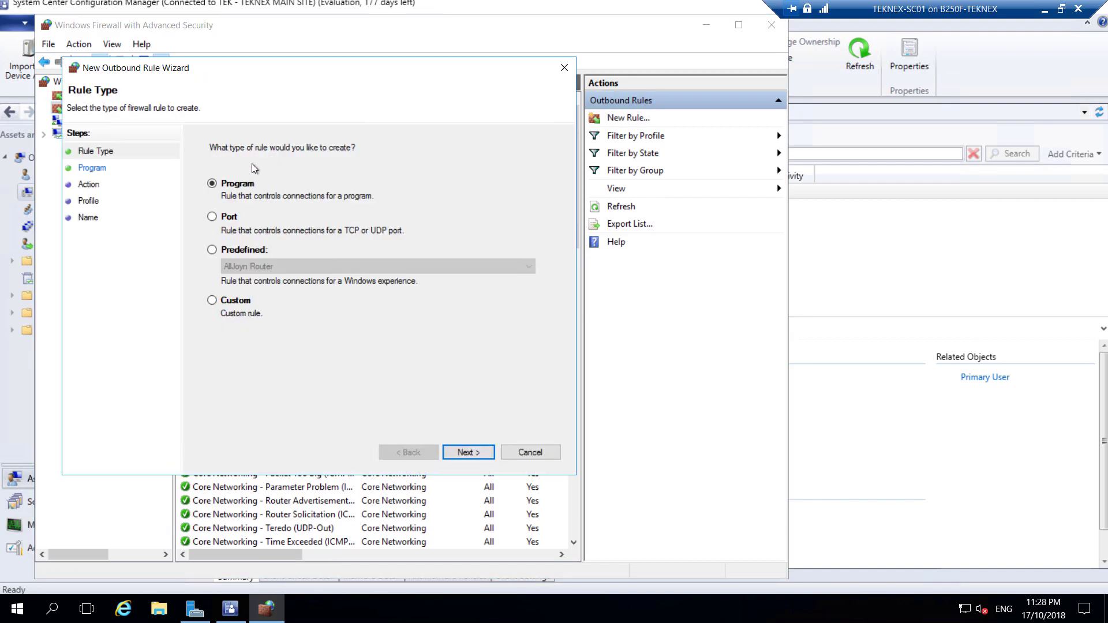
{"action": "left_click", "coordinate": [230, 219]}
{"action": "left_click", "coordinate": [465, 452]}
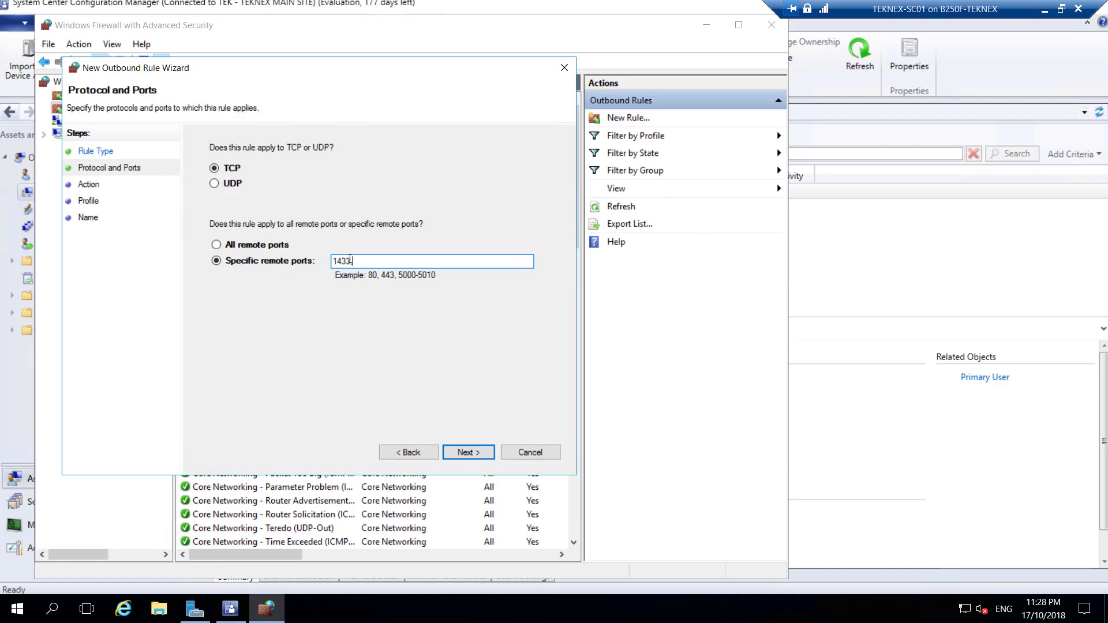
{"action": "type", "text": "1433, 4022"}
{"action": "left_click", "coordinate": [467, 451]}
{"action": "left_click", "coordinate": [258, 176]}
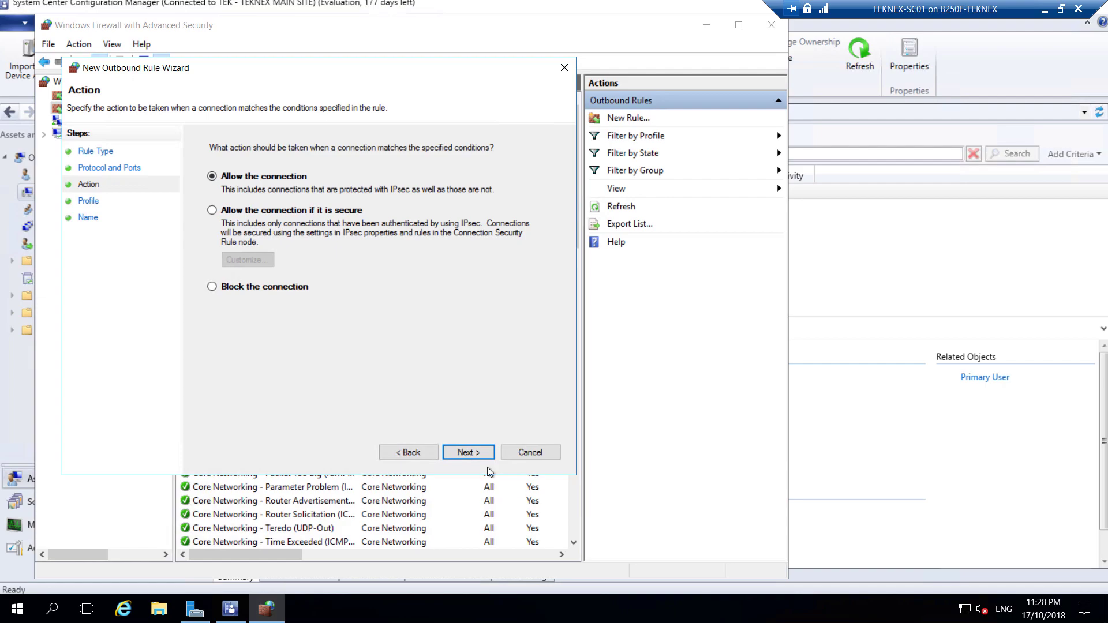
{"action": "left_click", "coordinate": [469, 453]}
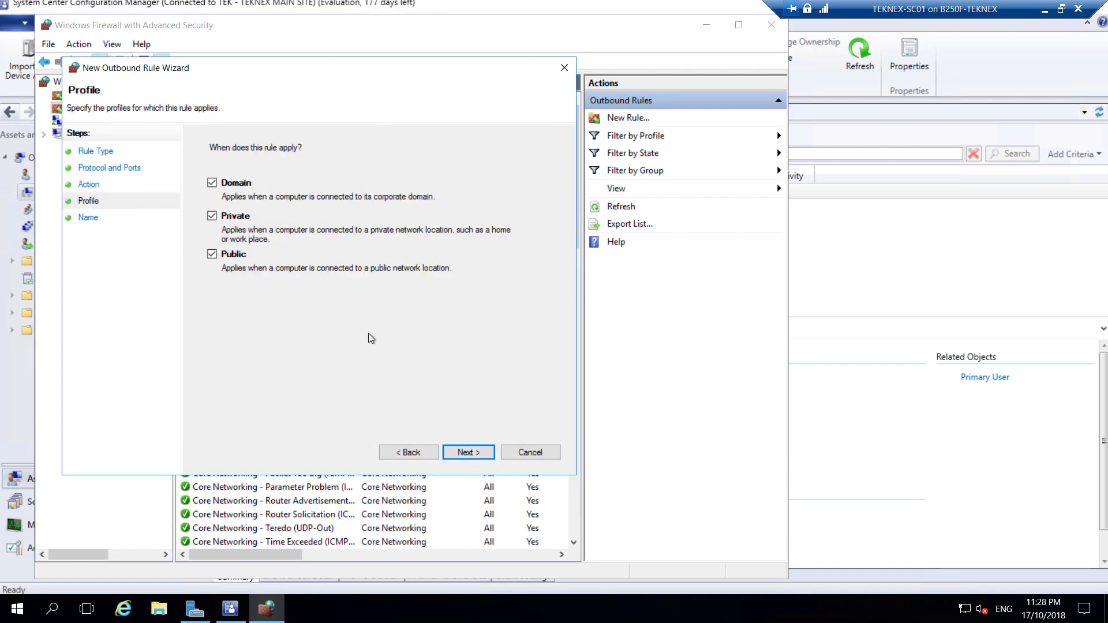
Restrict the outbound rule to the Domain profile, paste "SQL Server Port" as its name and finish the rule.
{"action": "left_click", "coordinate": [232, 217]}
{"action": "left_click", "coordinate": [240, 257]}
{"action": "left_click", "coordinate": [477, 453]}
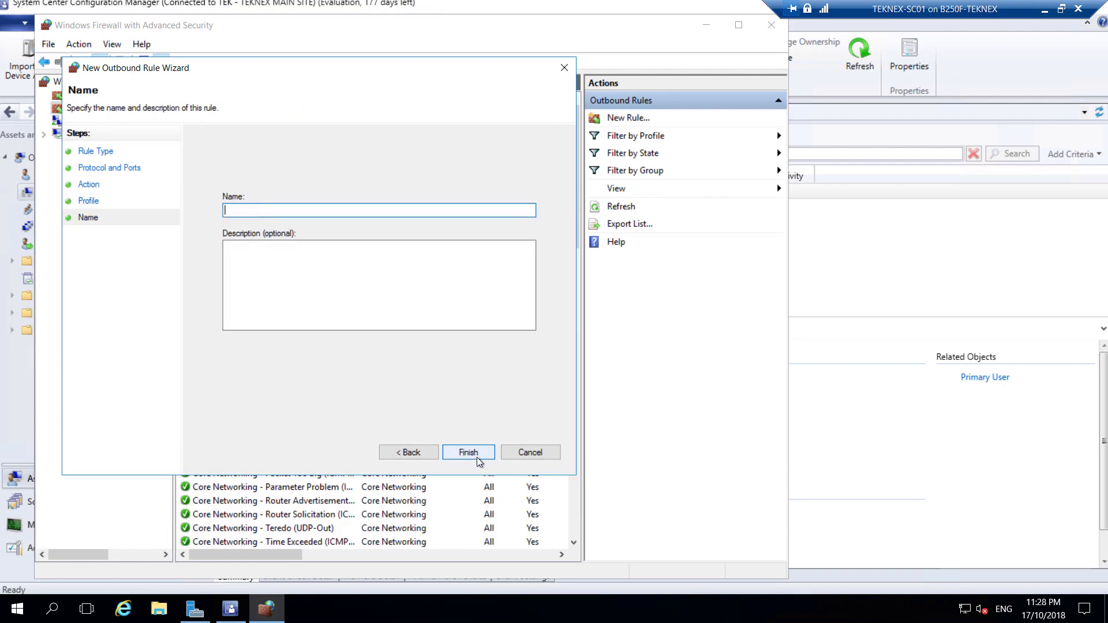
{"action": "right_click", "coordinate": [265, 213]}
{"action": "left_click", "coordinate": [308, 278]}
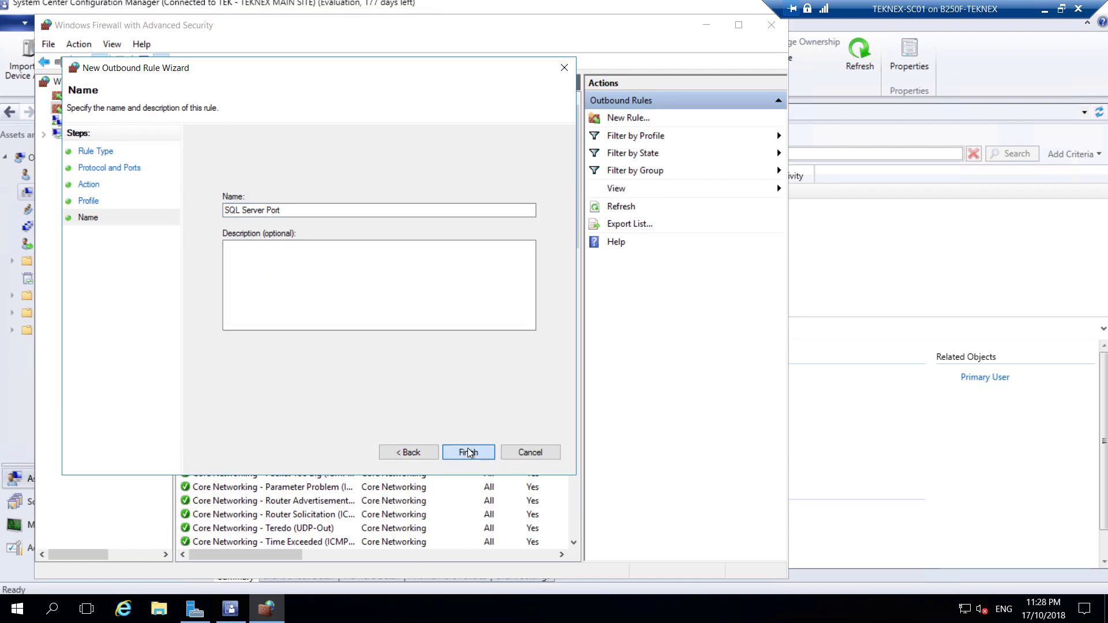
{"action": "left_click", "coordinate": [468, 453]}
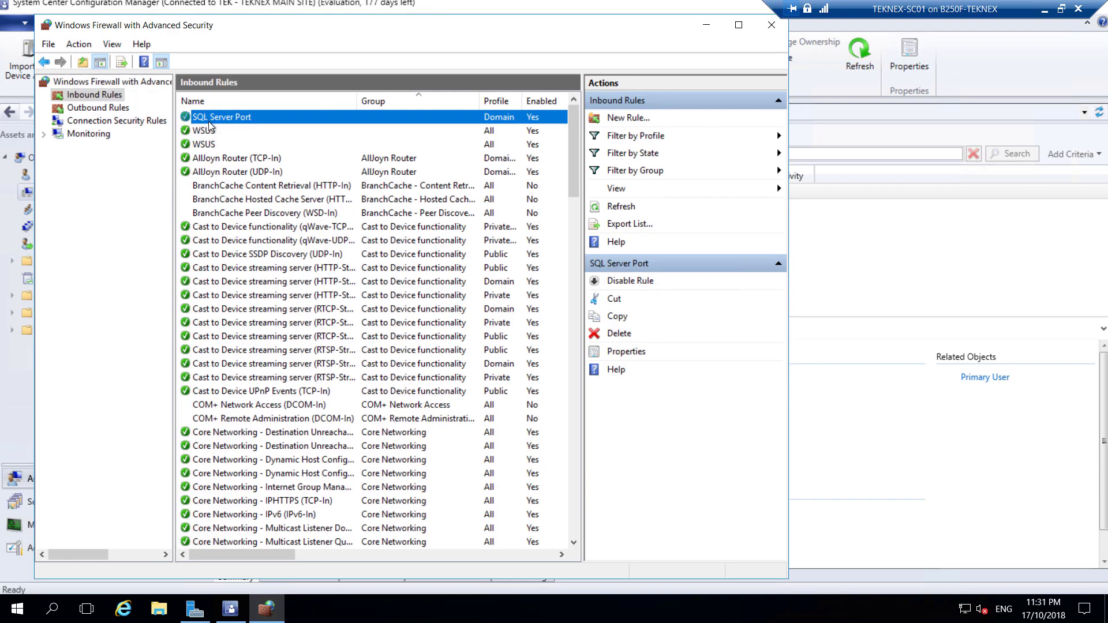
Extend the inbound SQL Server Port rule to the Private and Public profiles and apply the change.
{"action": "right_click", "coordinate": [228, 118]}
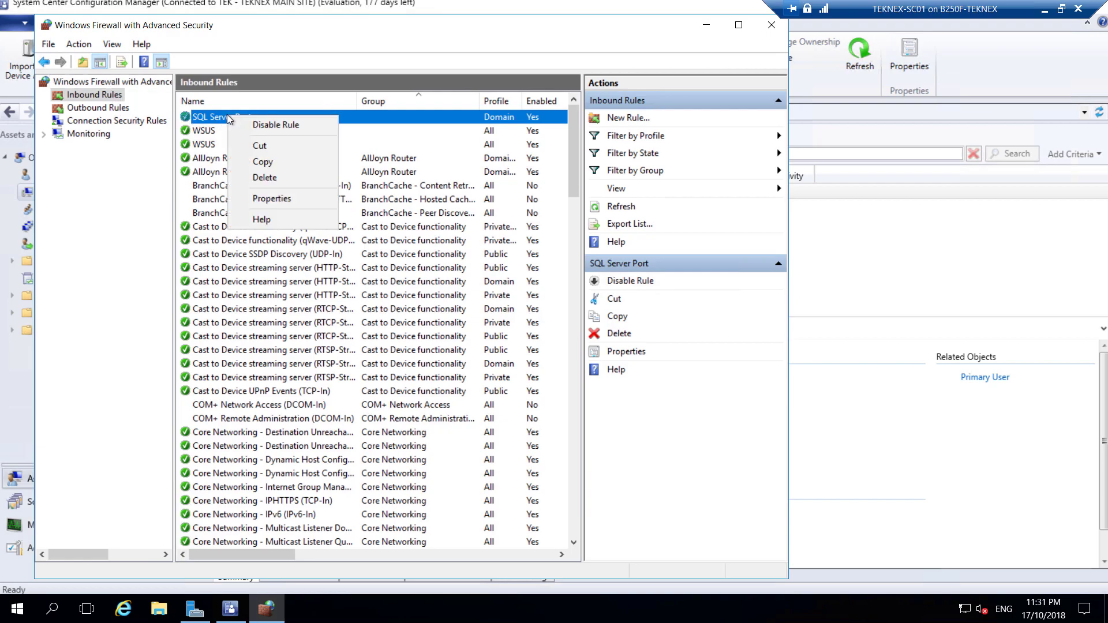
{"action": "left_click", "coordinate": [280, 198]}
{"action": "left_click", "coordinate": [406, 122]}
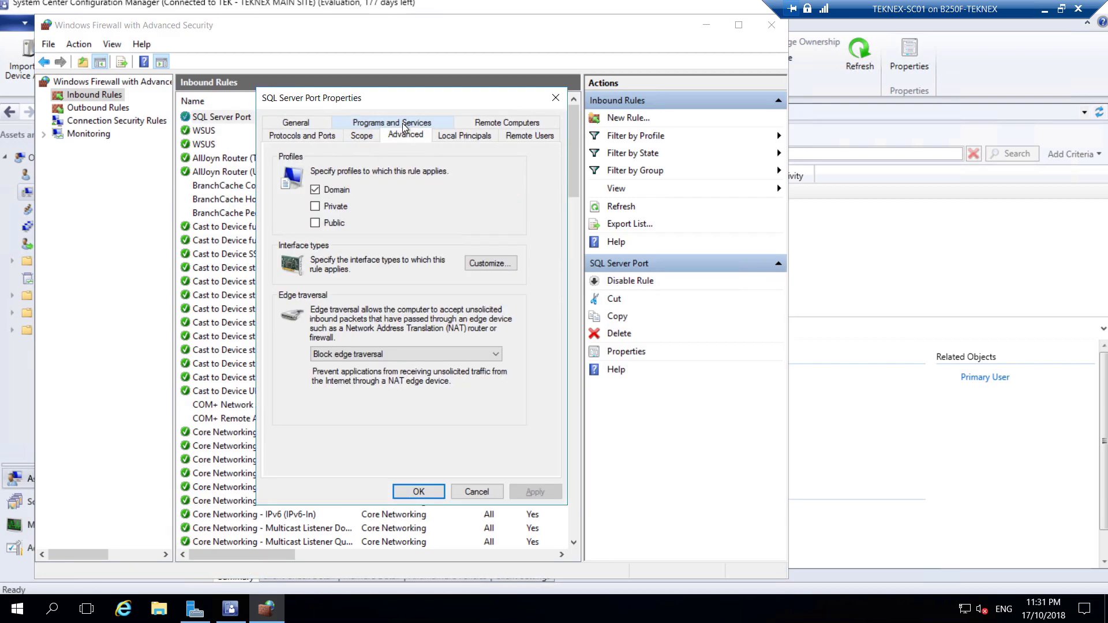
{"action": "left_click", "coordinate": [336, 208]}
{"action": "left_click", "coordinate": [319, 224]}
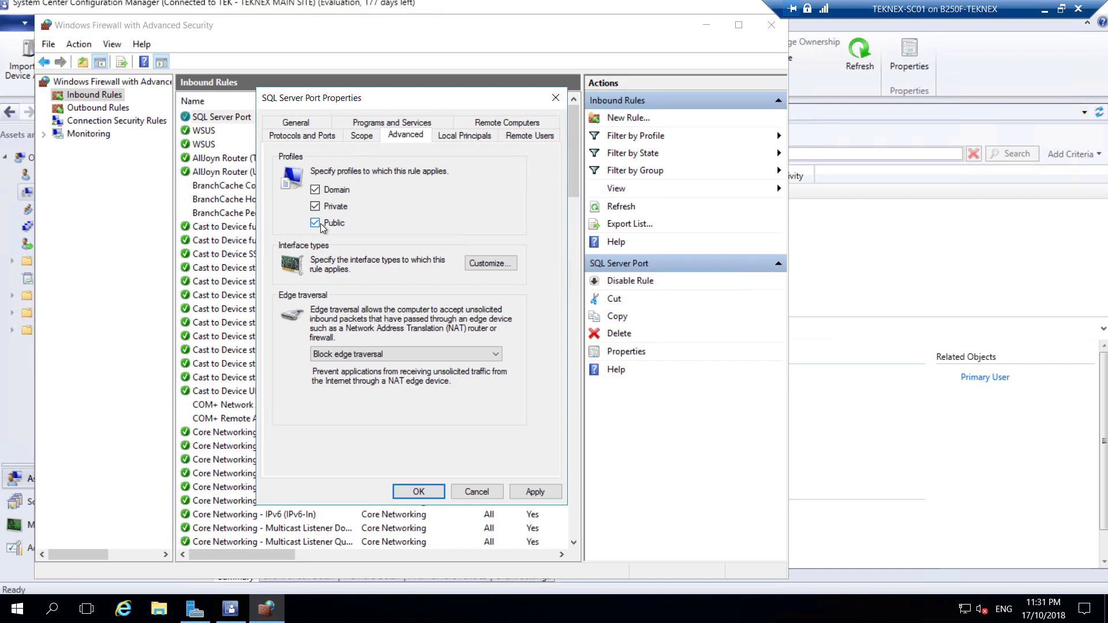
{"action": "left_click", "coordinate": [535, 492]}
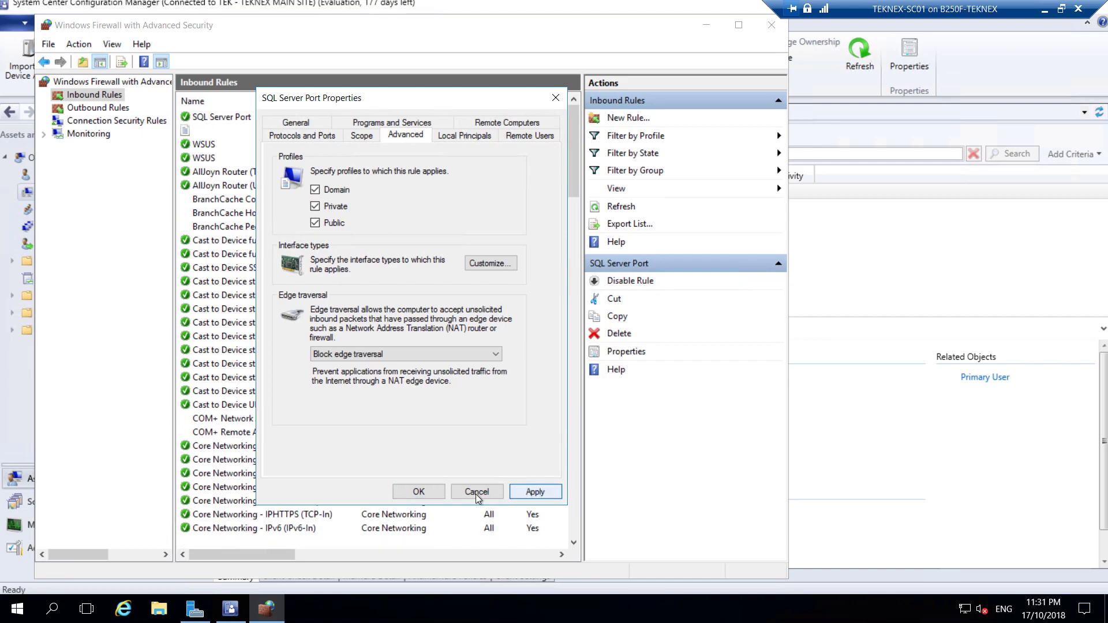
{"action": "left_click", "coordinate": [419, 493]}
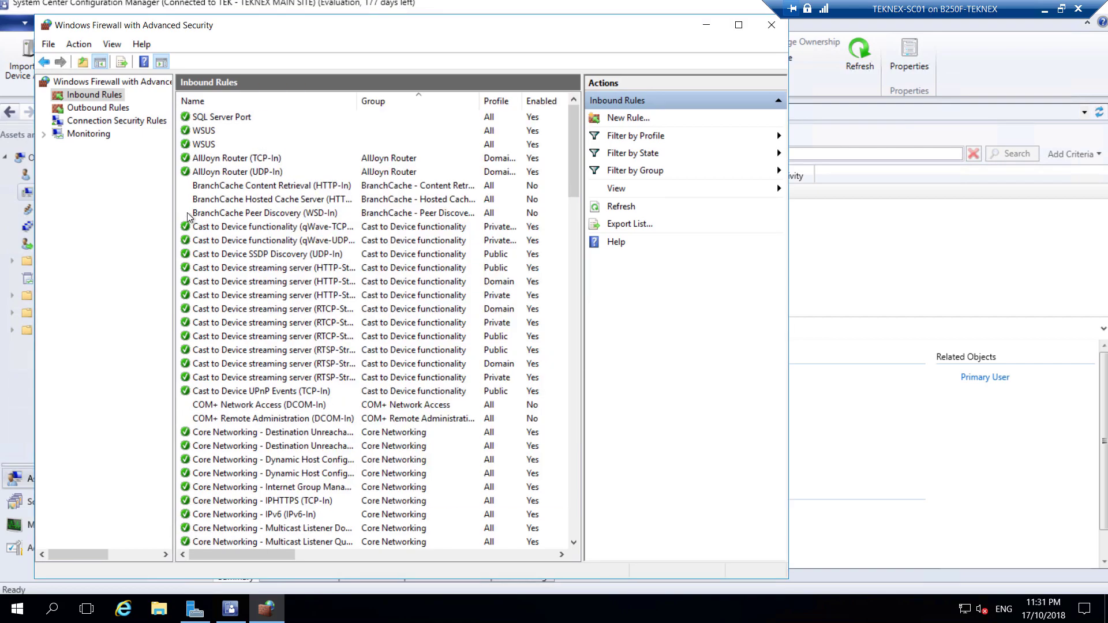
Extend the outbound SQL Server Port rule to the Private and Public profiles, apply the change and close its properties.
{"action": "left_click", "coordinate": [105, 110]}
{"action": "right_click", "coordinate": [205, 119]}
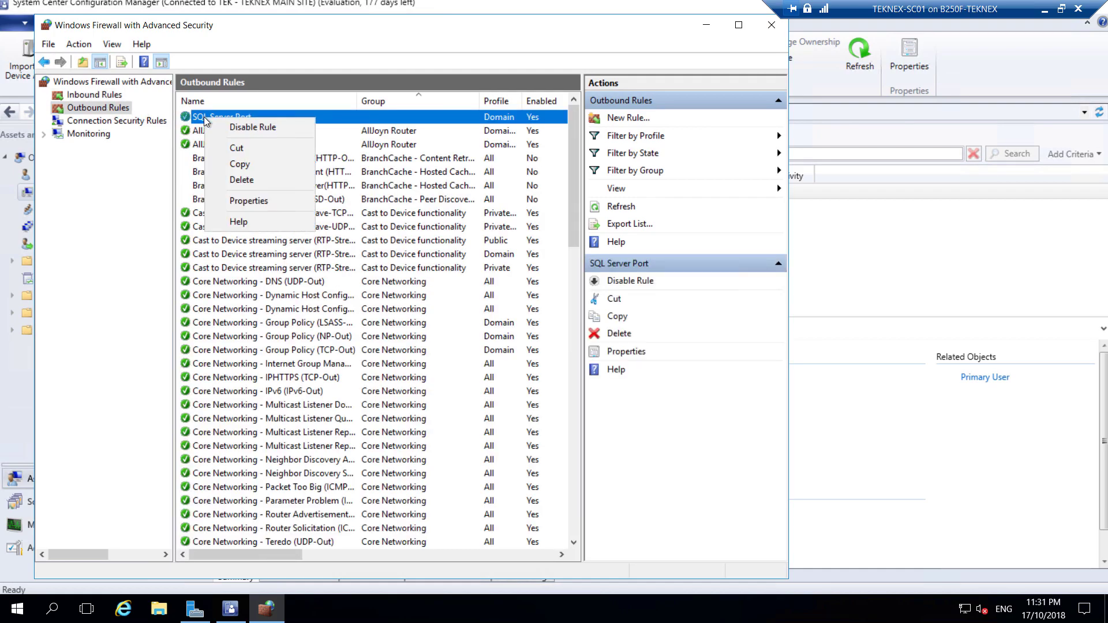
{"action": "left_click", "coordinate": [248, 201]}
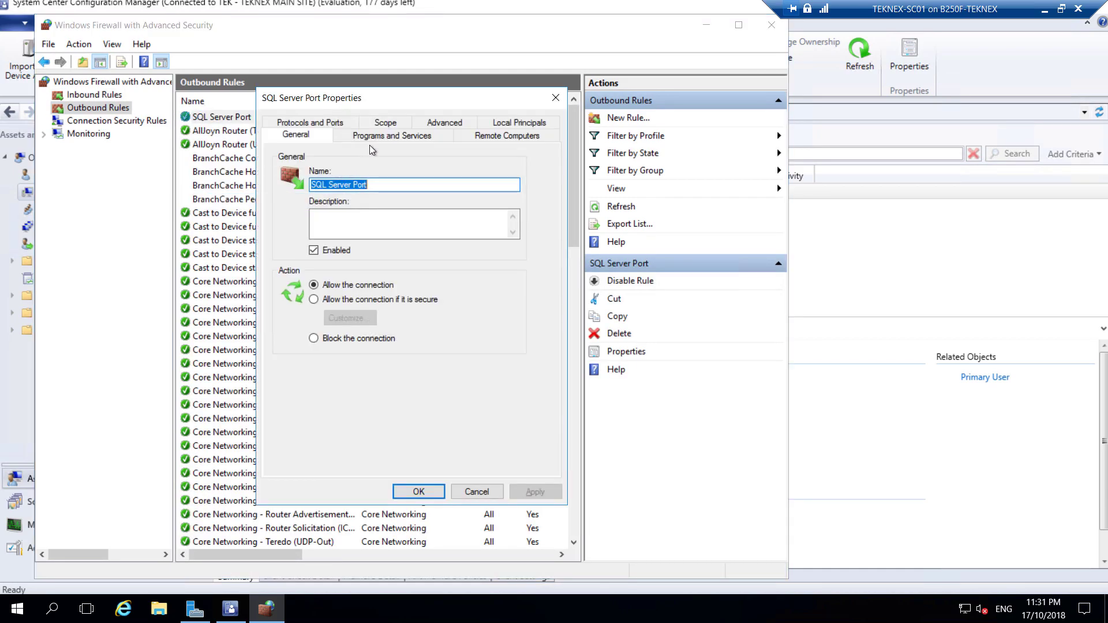
{"action": "left_click", "coordinate": [442, 124]}
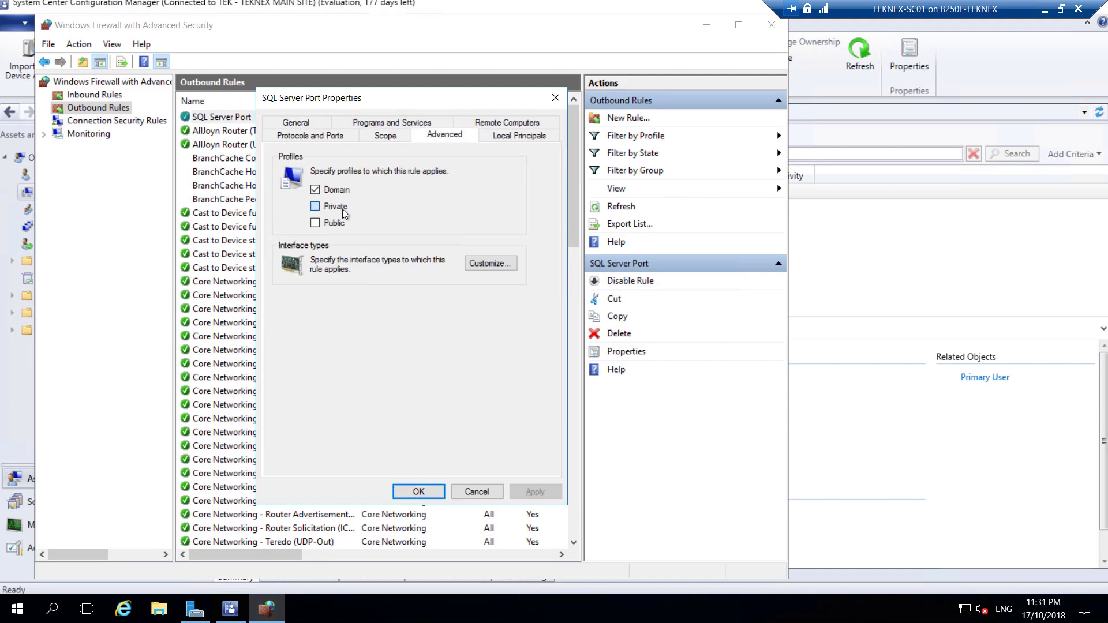
{"action": "left_click", "coordinate": [344, 212]}
{"action": "left_click", "coordinate": [338, 225]}
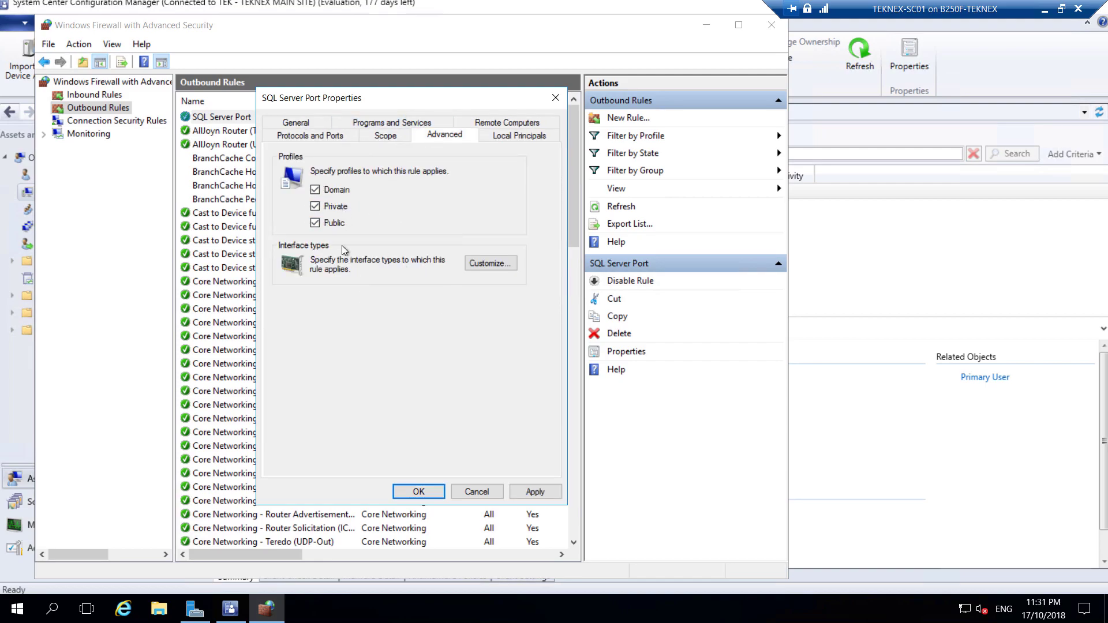
{"action": "left_click", "coordinate": [315, 207]}
{"action": "left_click", "coordinate": [551, 494]}
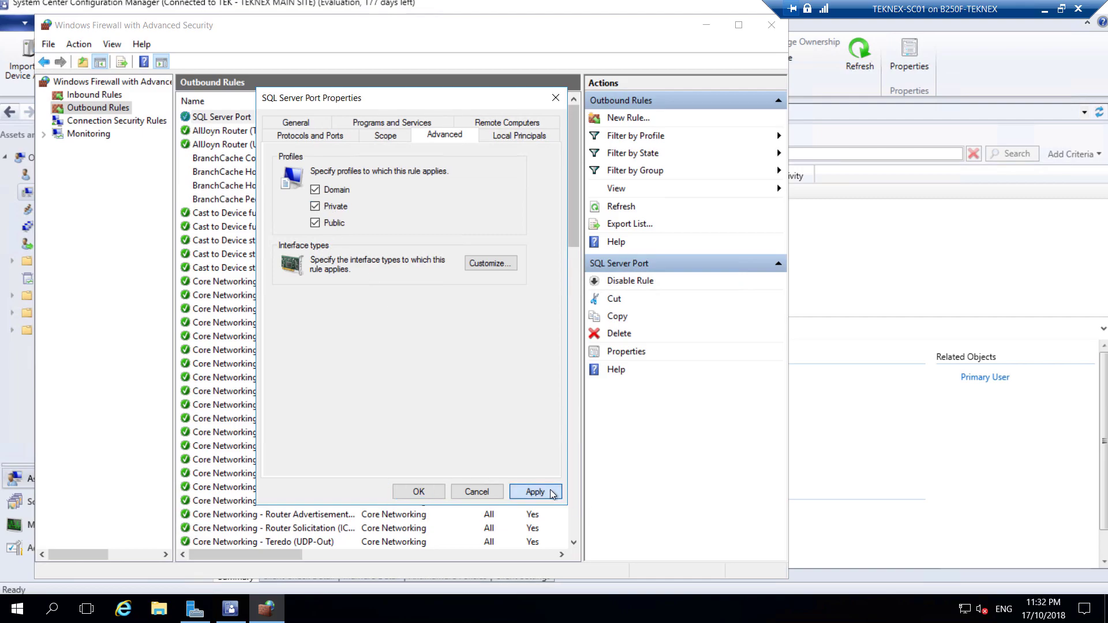
{"action": "left_click", "coordinate": [420, 491]}
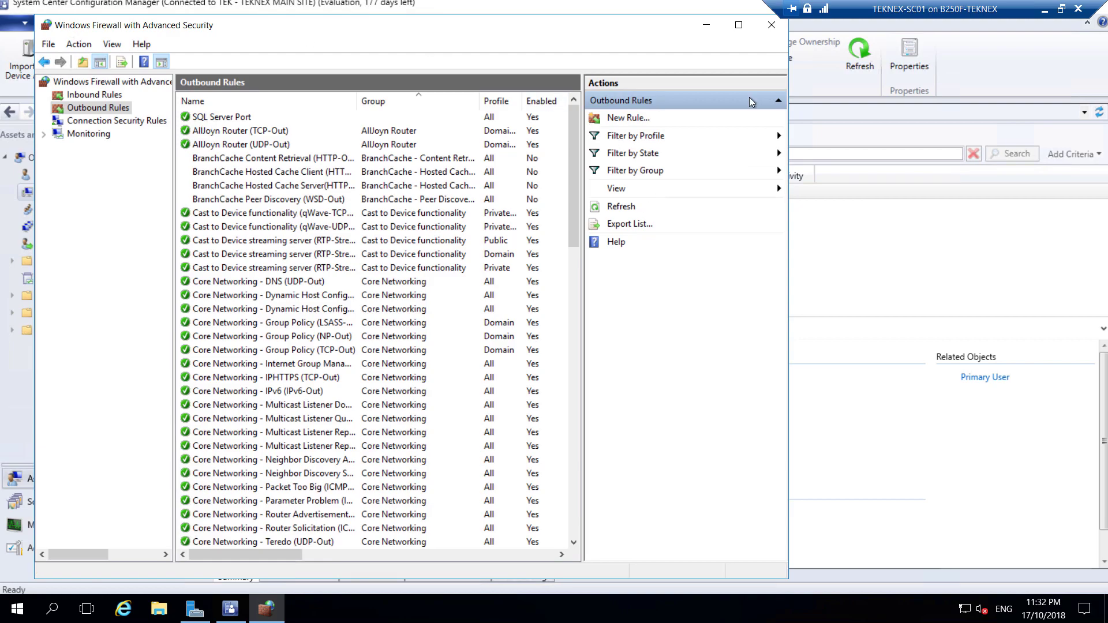
Switch from TEKNEX-SC01 to the PC-01 virtual machine in Hyper-V Manager and restart it from its sign-in screen.
{"action": "left_click", "coordinate": [705, 25]}
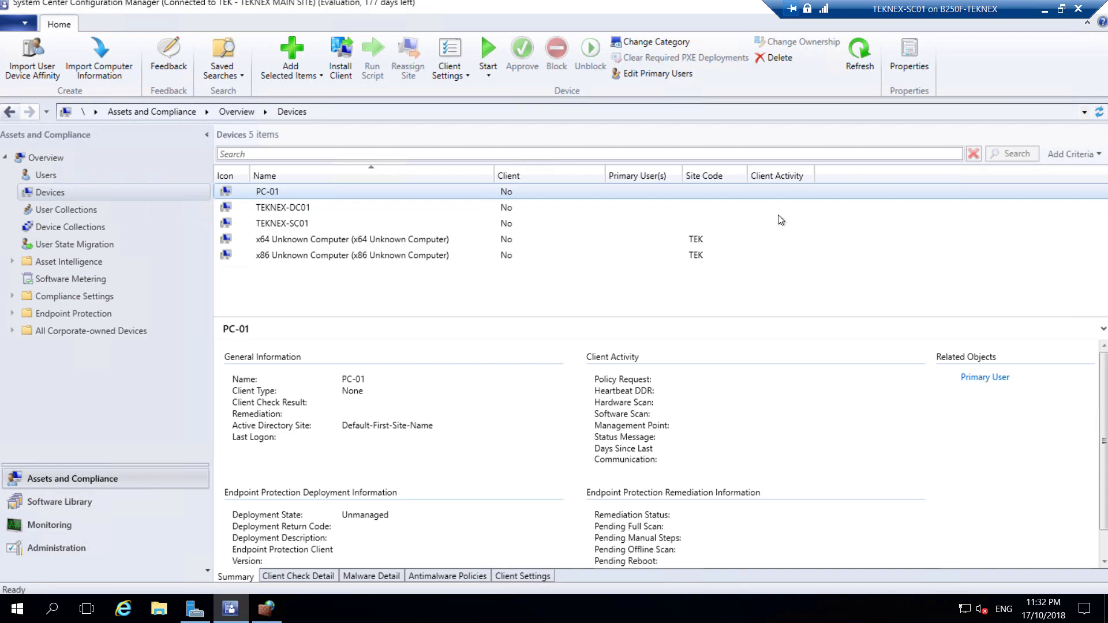
{"action": "left_click", "coordinate": [1045, 11]}
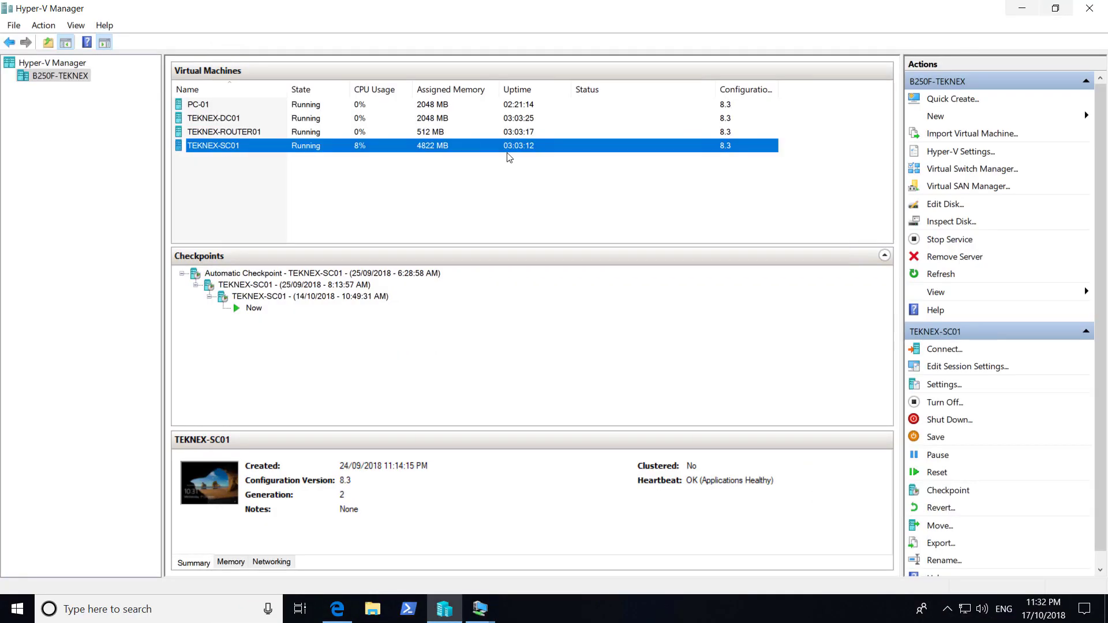
{"action": "left_click", "coordinate": [268, 110]}
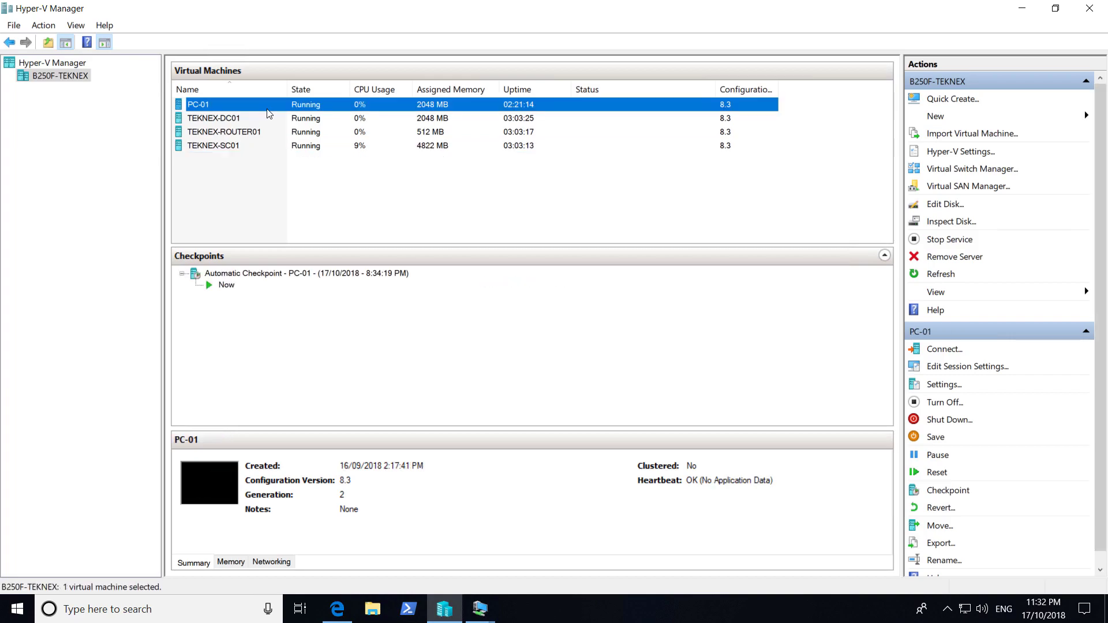
{"action": "double_click", "coordinate": [310, 105]}
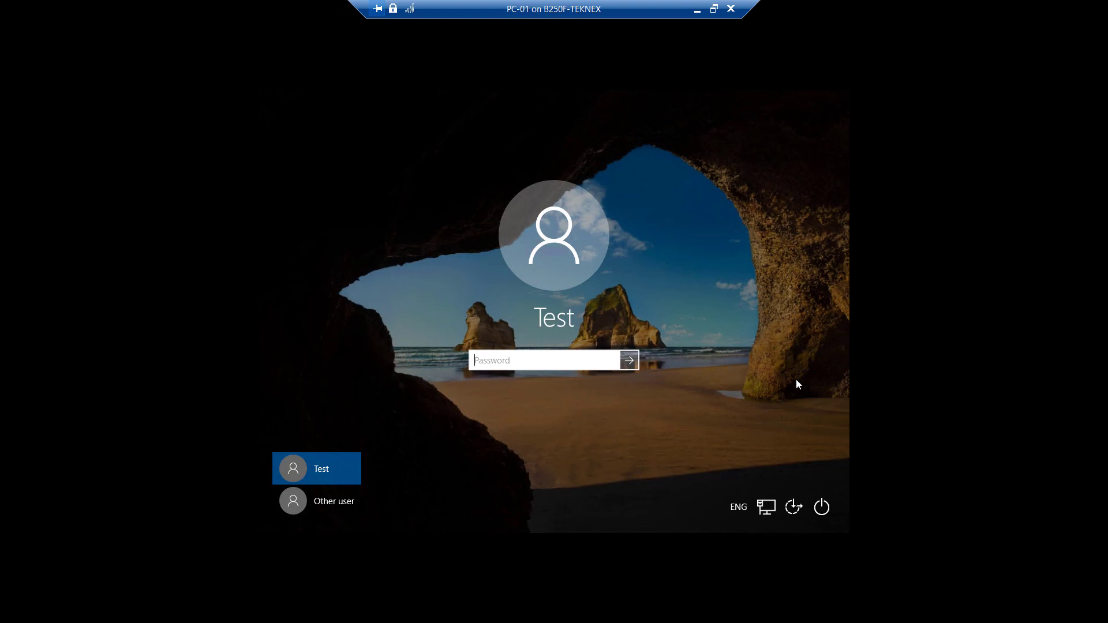
{"action": "left_click", "coordinate": [829, 503]}
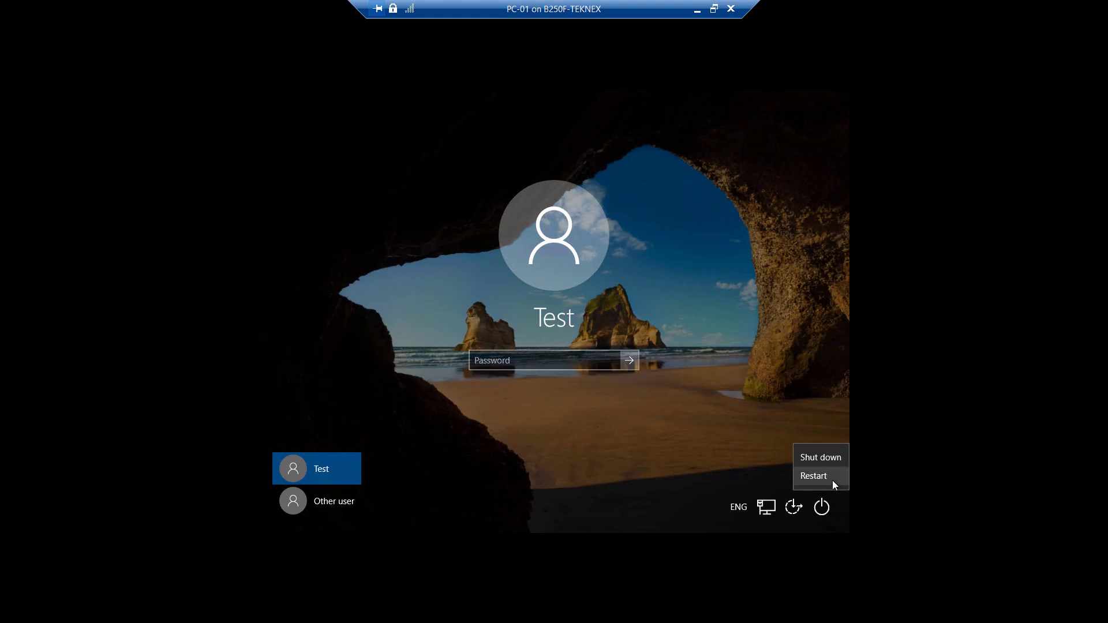
{"action": "left_click", "coordinate": [832, 480]}
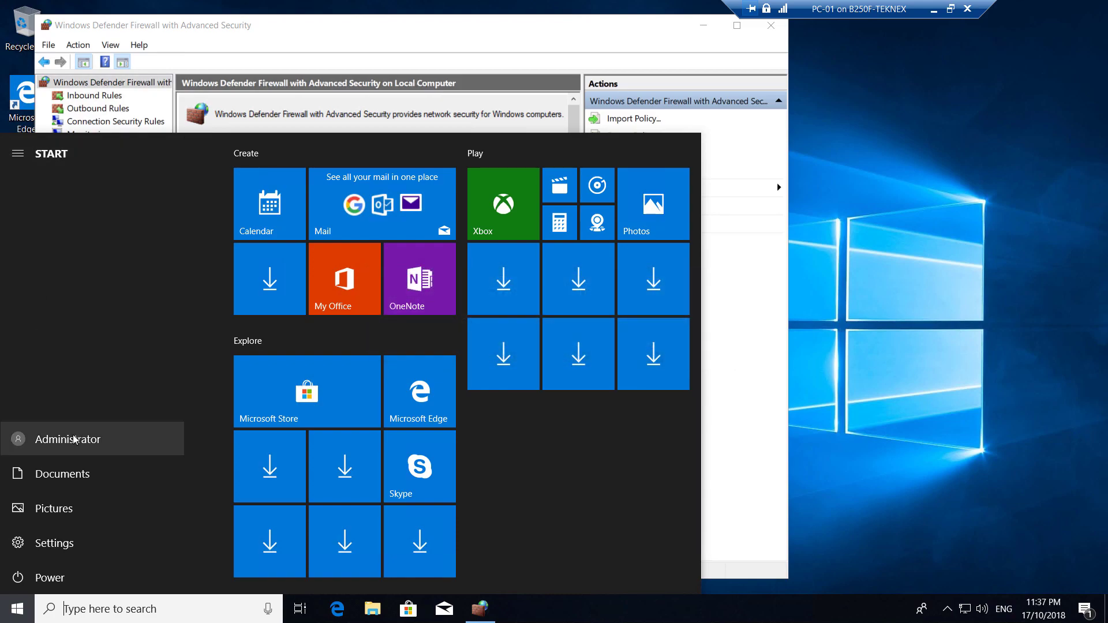
Check PC-01's inbound firewall rules for the Allow SCCM Remote Control rule.
{"action": "left_click", "coordinate": [195, 34]}
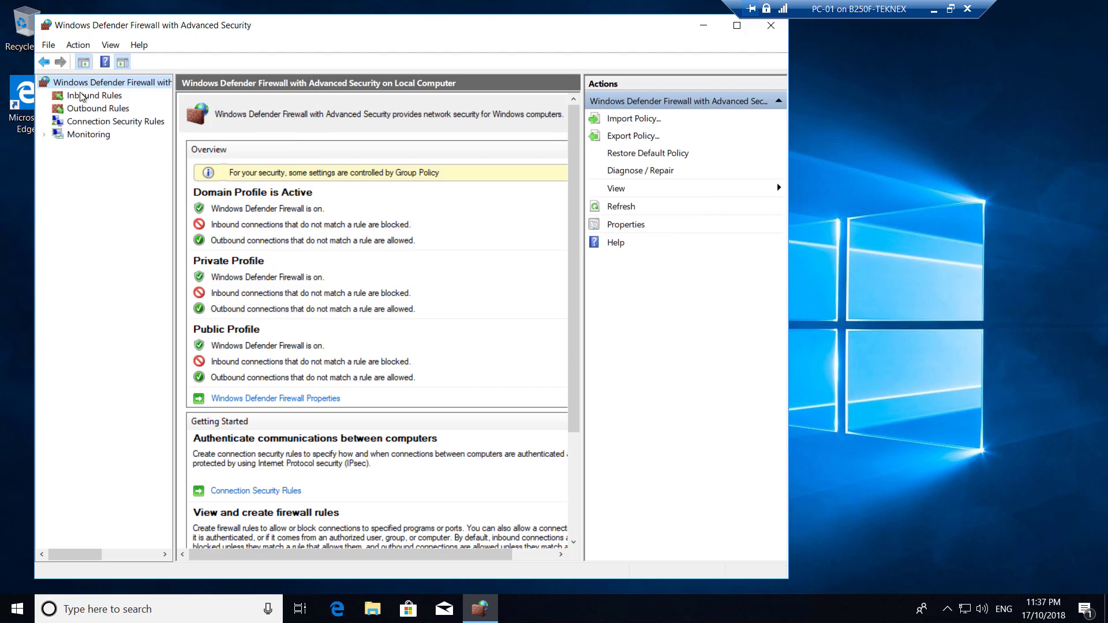
{"action": "left_click", "coordinate": [101, 98]}
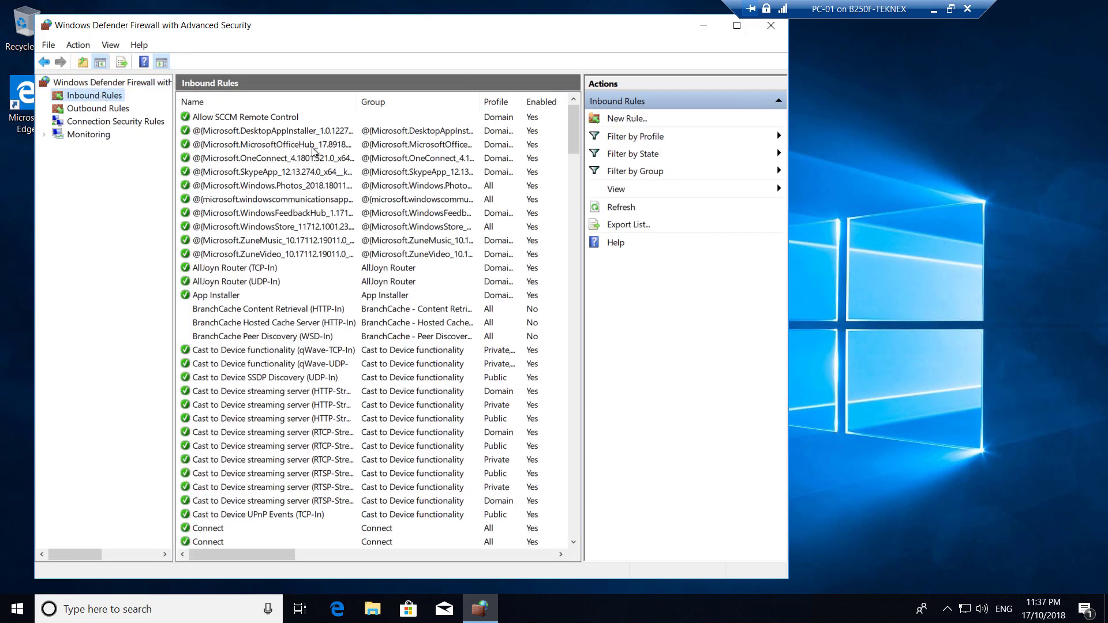
{"action": "left_click", "coordinate": [255, 119]}
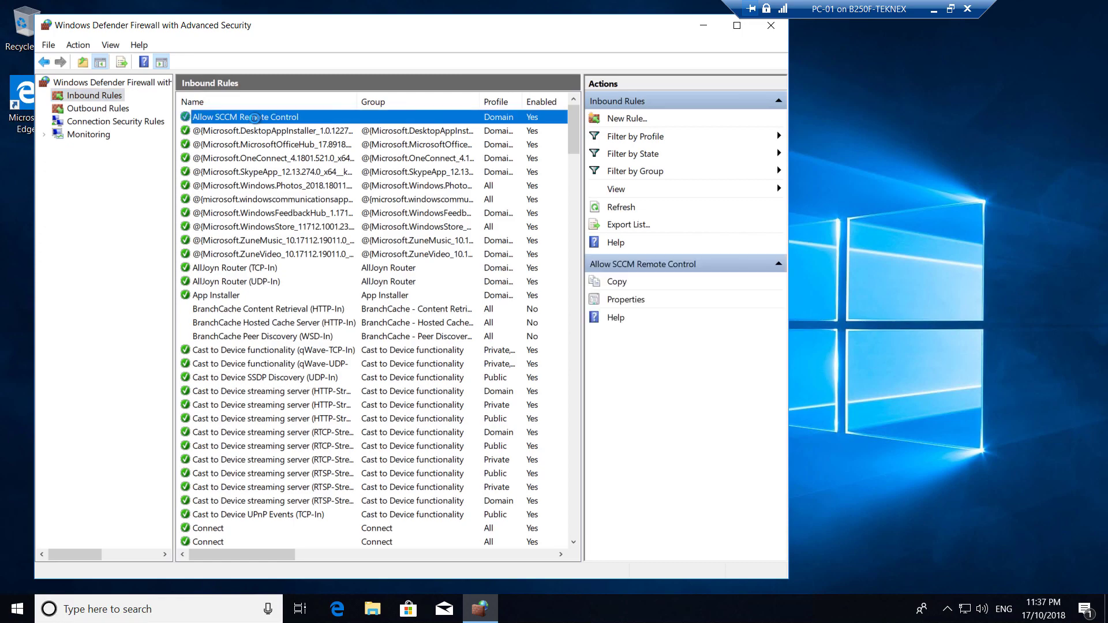
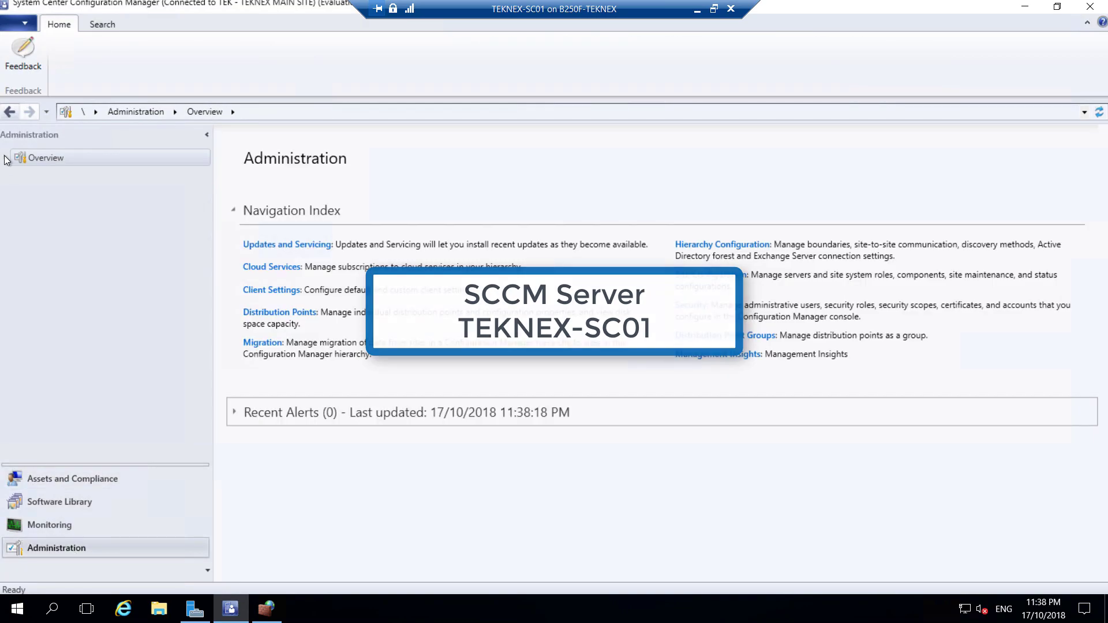
Open the Client Push Installation account settings for the TEK - TEKNEX MAIN SITE site in Configuration Manager on TEKNEX-SC01.
{"action": "left_click", "coordinate": [51, 383]}
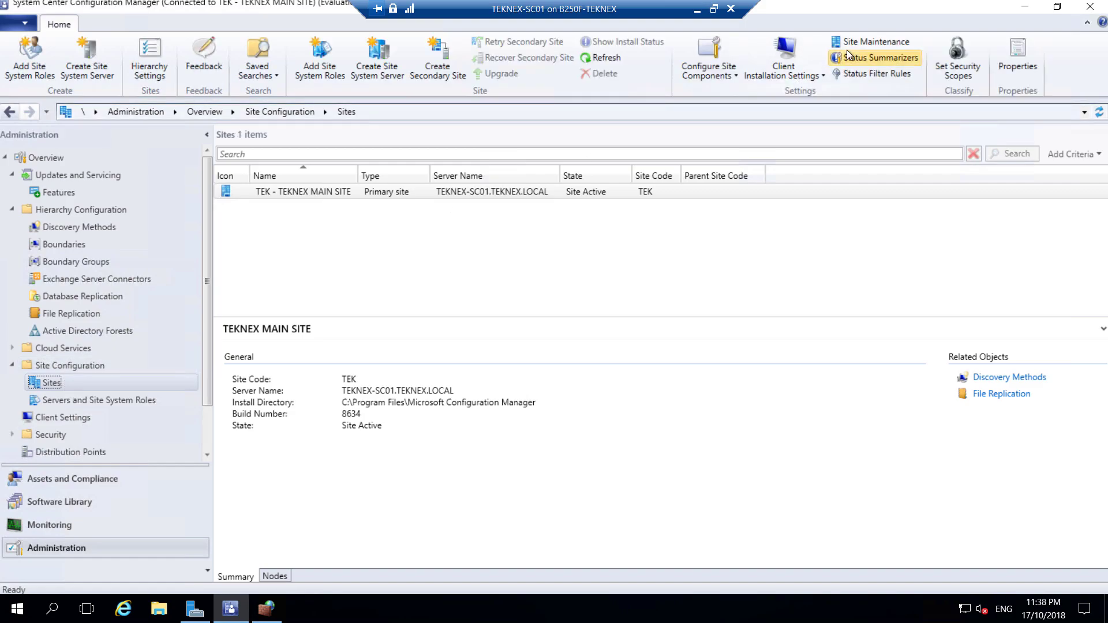
{"action": "left_click", "coordinate": [806, 74]}
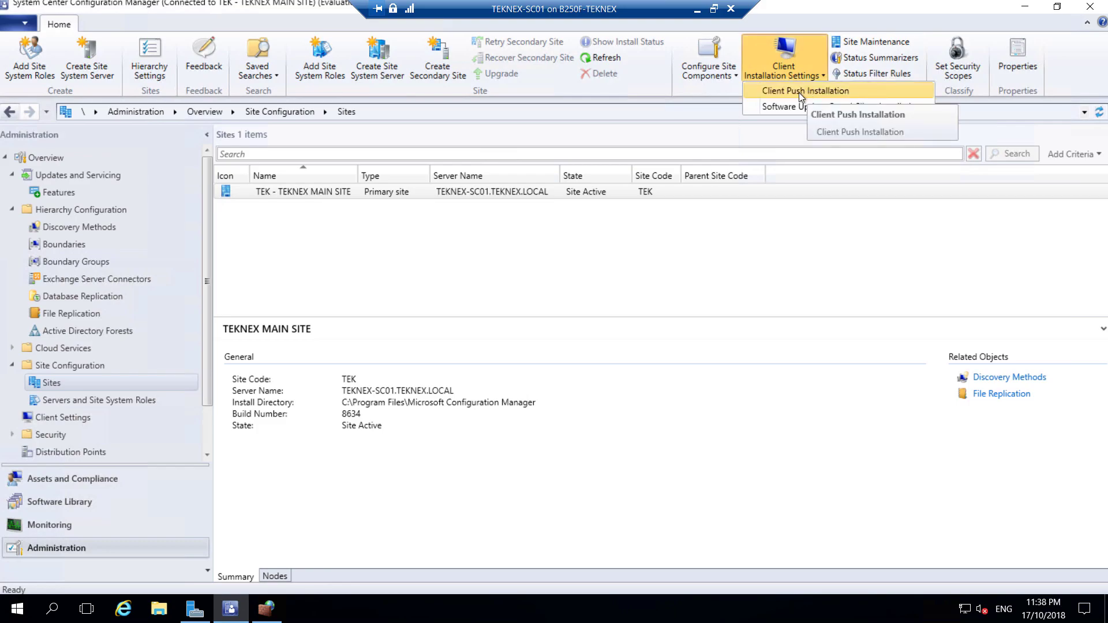
{"action": "left_click", "coordinate": [807, 92]}
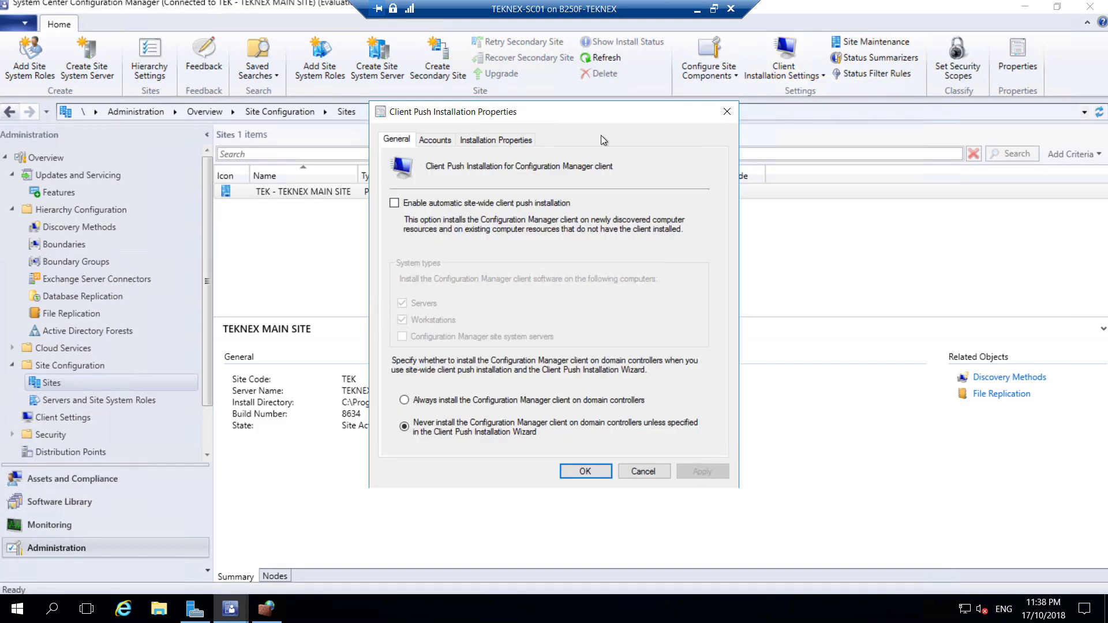
{"action": "left_click", "coordinate": [442, 140]}
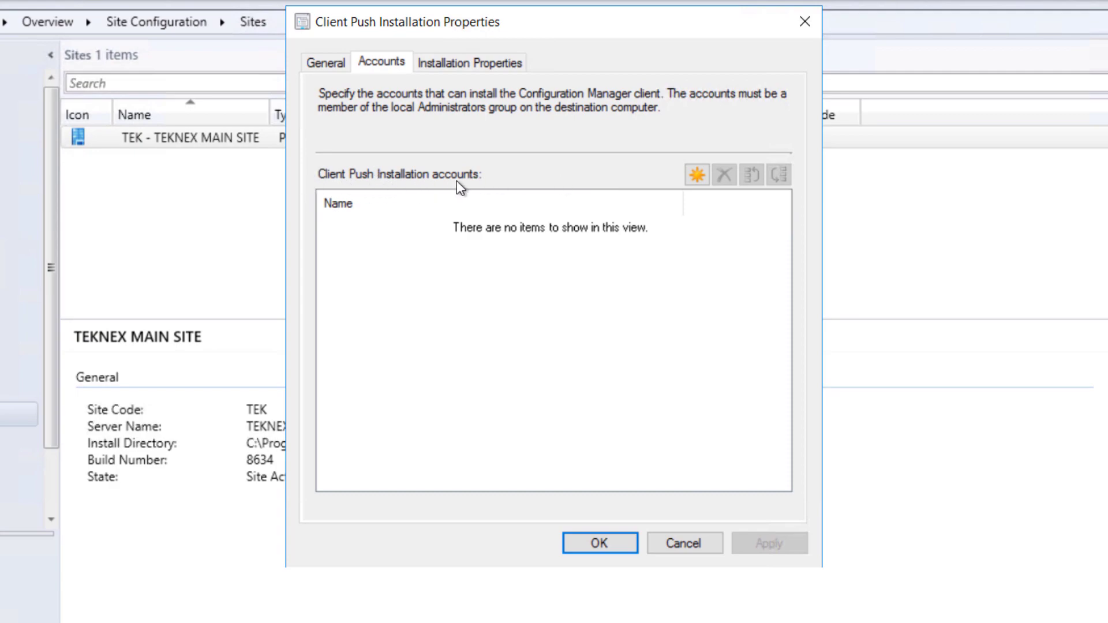
Start a new client push installation account and select the SCCM user from the TEKNEX.LOCAL domain.
{"action": "left_click", "coordinate": [696, 176]}
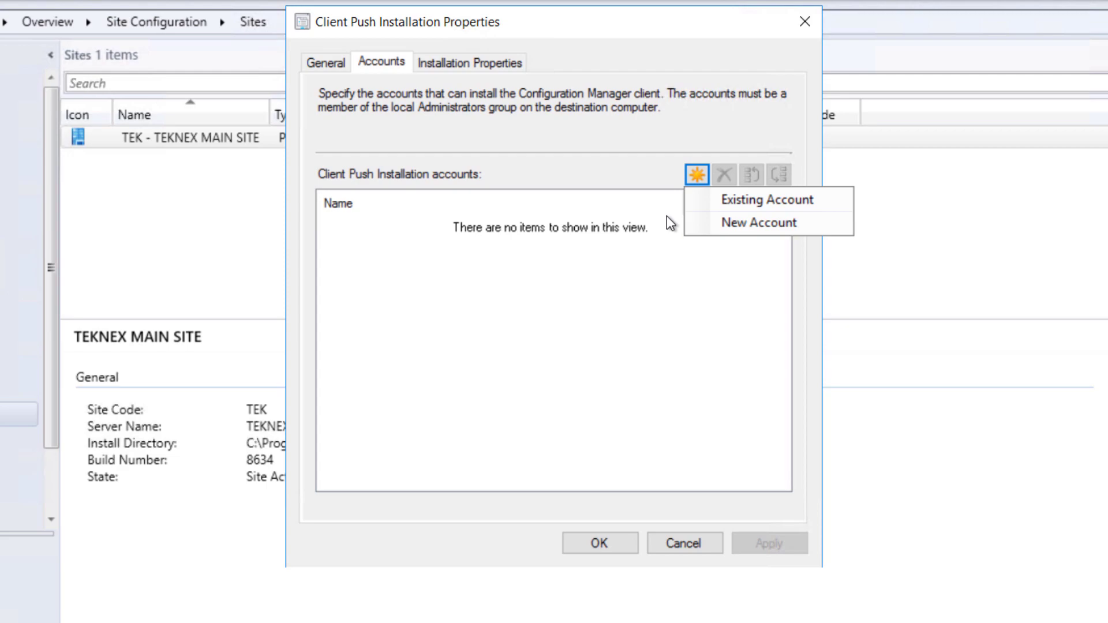
{"action": "left_click", "coordinate": [749, 223]}
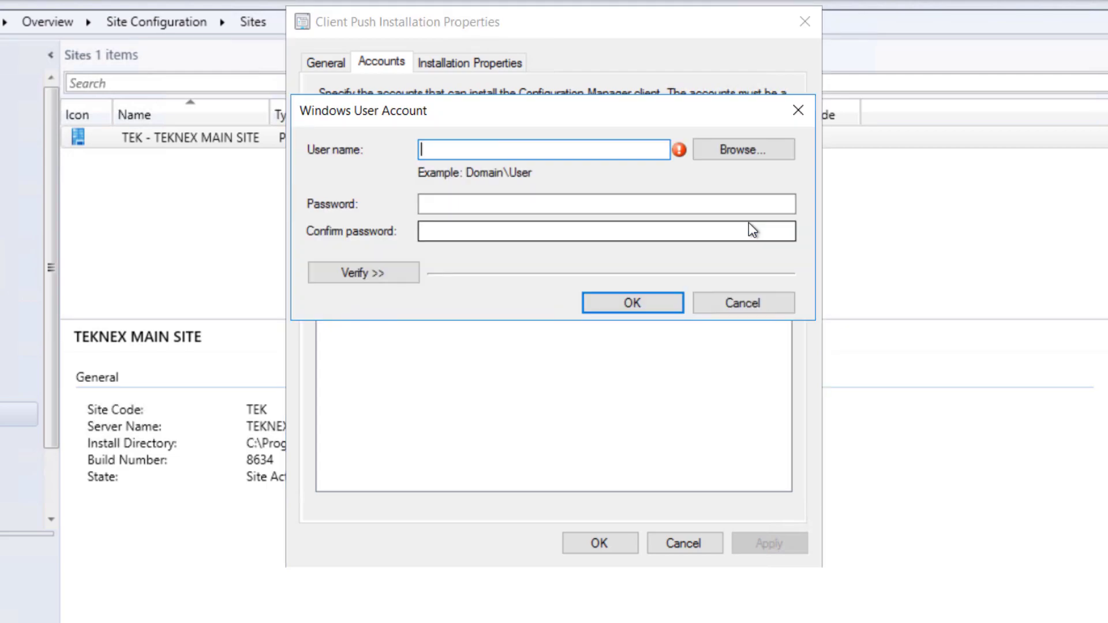
{"action": "left_click", "coordinate": [732, 151]}
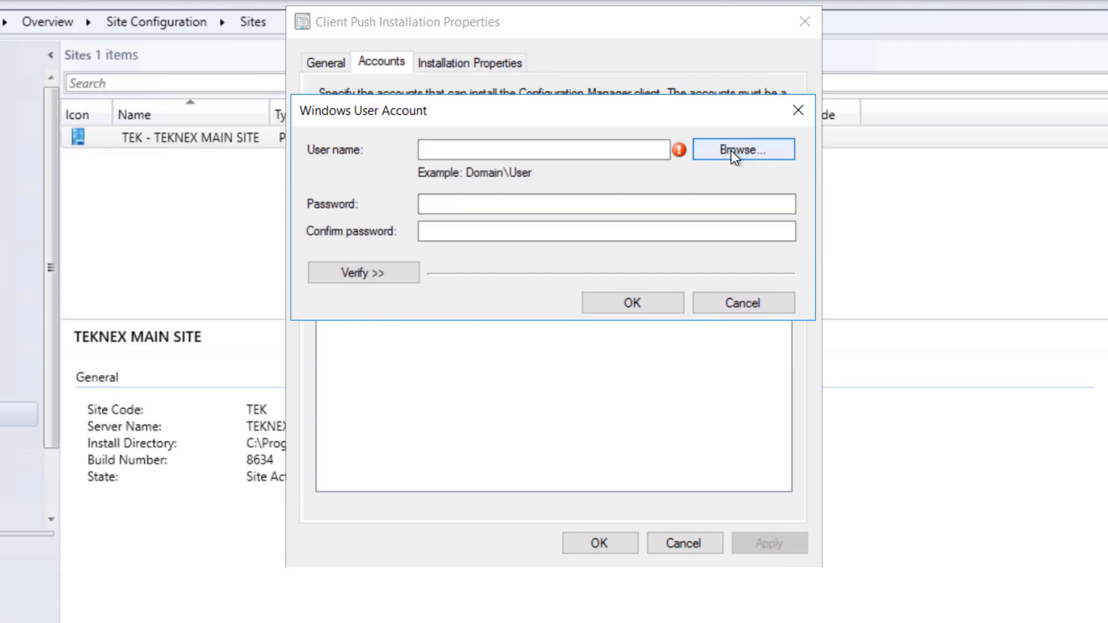
{"action": "type", "text": "sccm"}
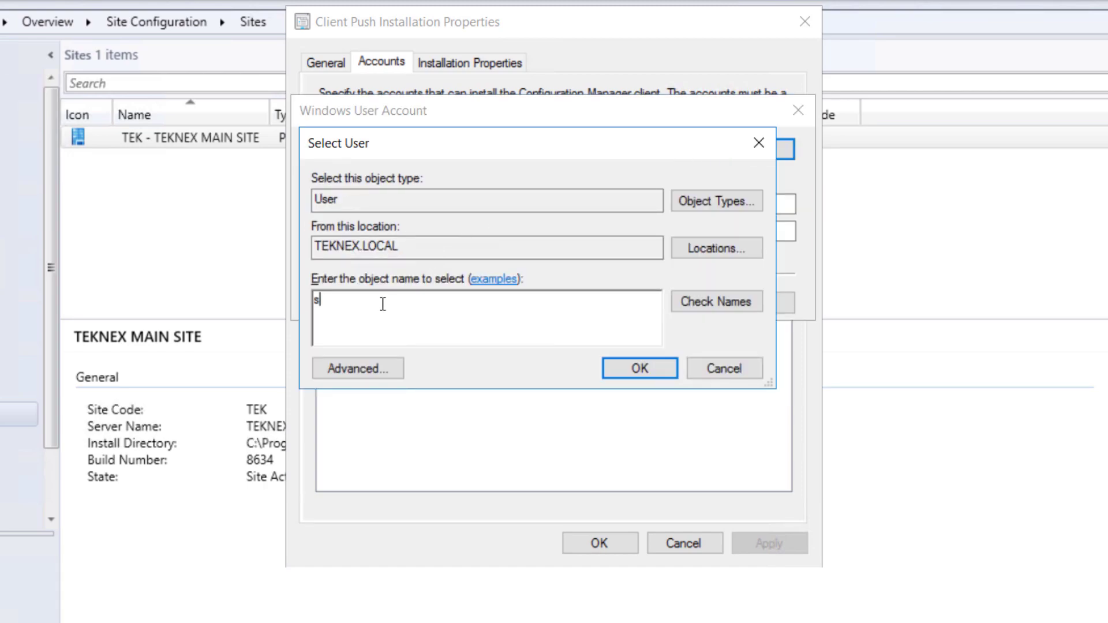
{"action": "left_click", "coordinate": [720, 306]}
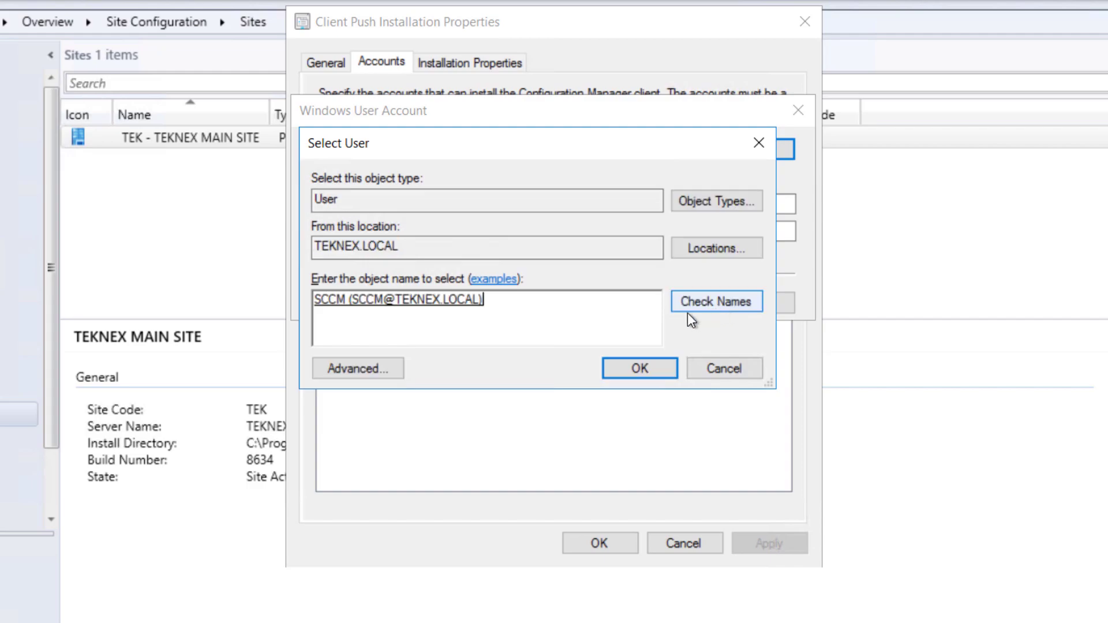
{"action": "left_click", "coordinate": [625, 369]}
Paste the account password into both the password and confirm password fields for TEKNEX\SCCM.
{"action": "left_click", "coordinate": [465, 209]}
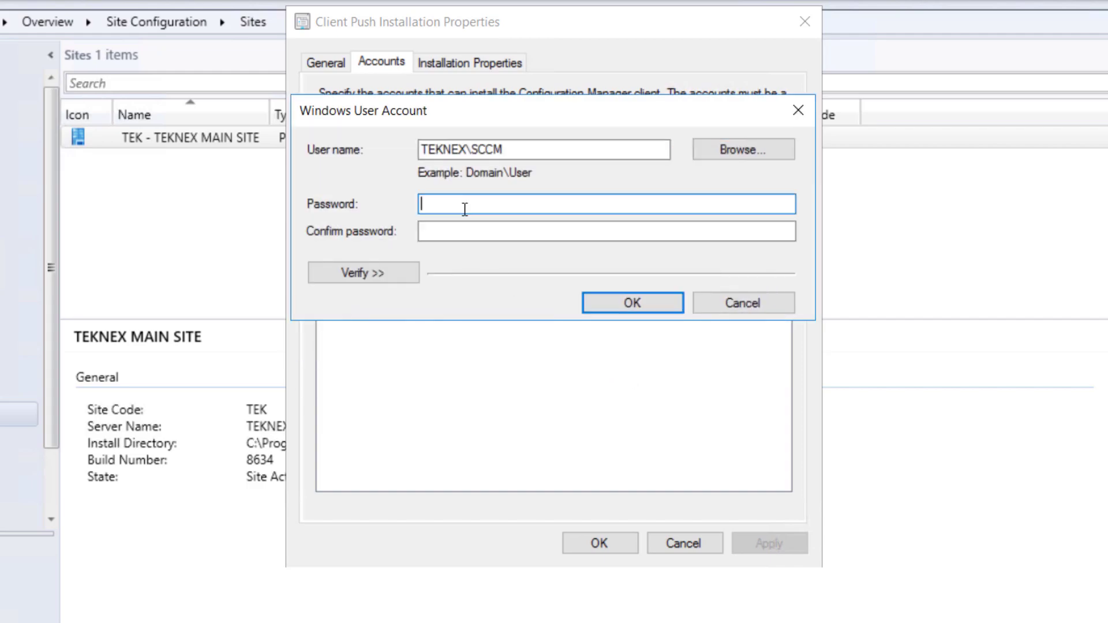
{"action": "key", "text": "ctrl+v"}
{"action": "key", "text": "Tab"}
{"action": "key", "text": "ctrl+v"}
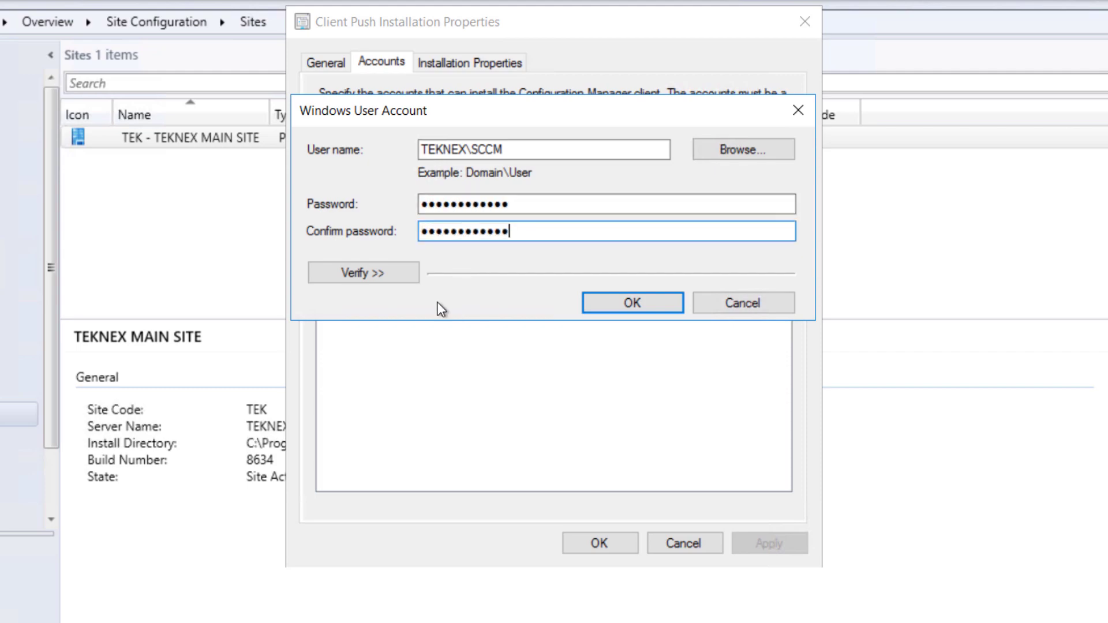
Test the account's connection to the network share \\pc-01\c$ and dismiss the result.
{"action": "left_click", "coordinate": [403, 271]}
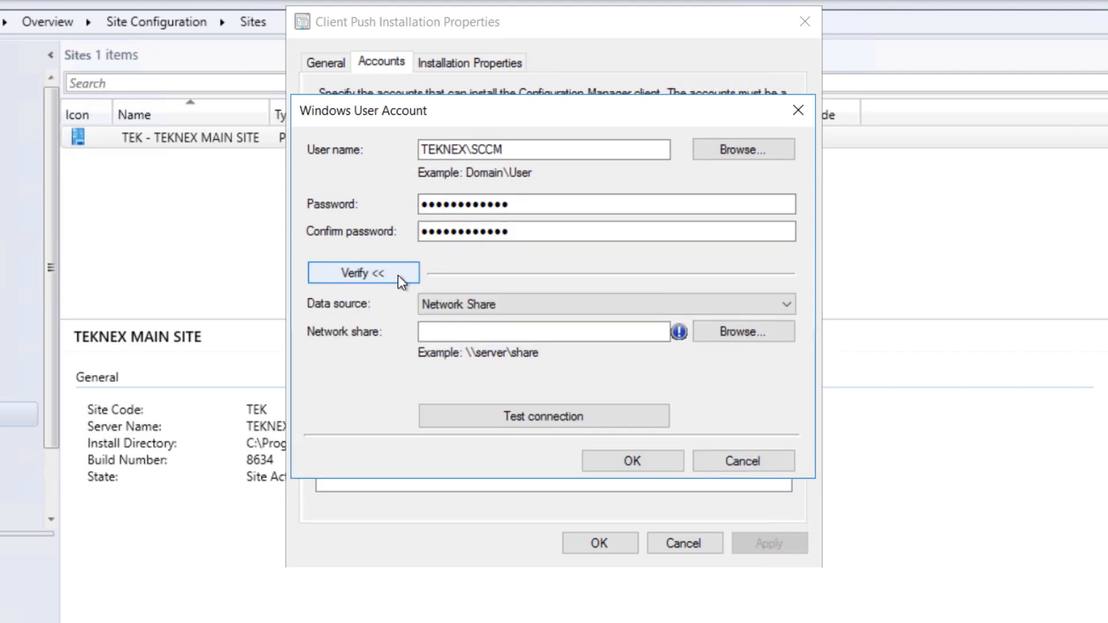
{"action": "left_click", "coordinate": [450, 333]}
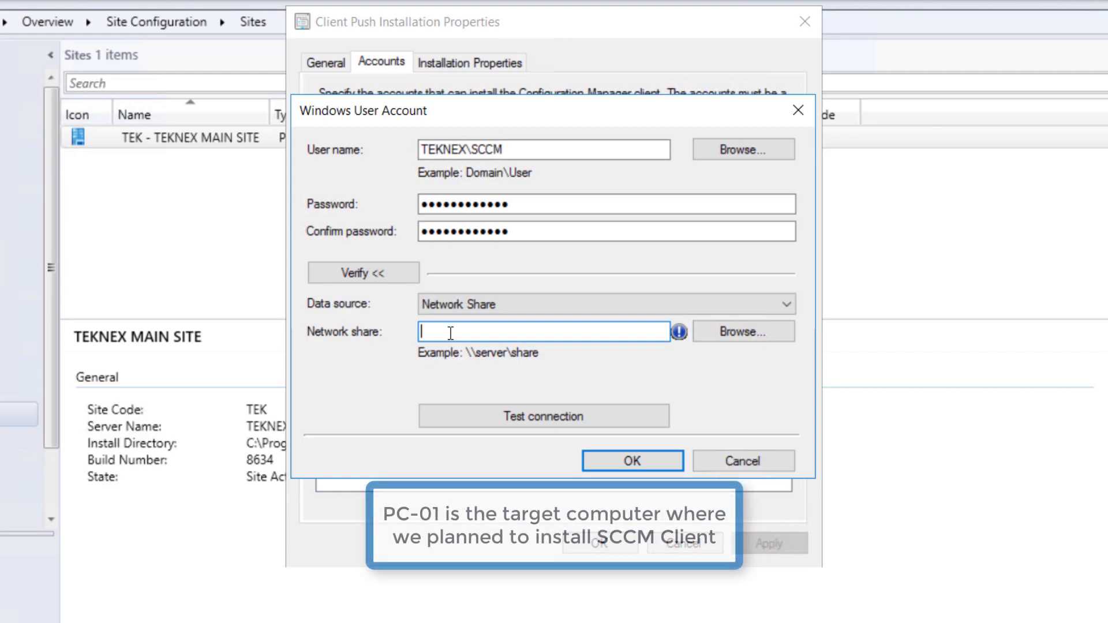
{"action": "type", "text": "\\\\pc"}
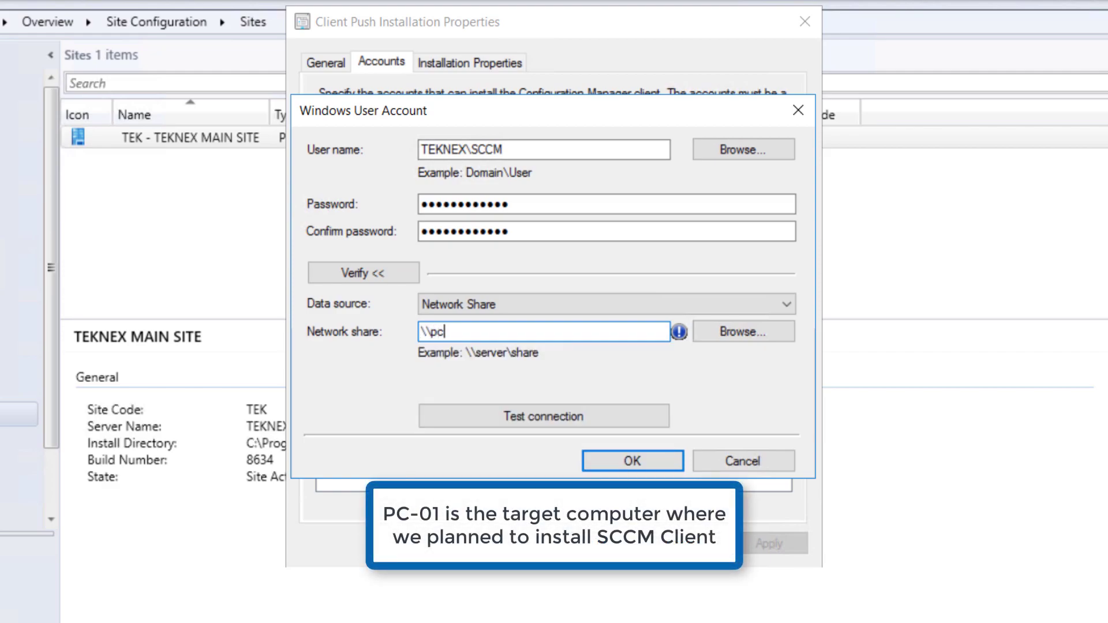
{"action": "type", "text": "-01\\c"}
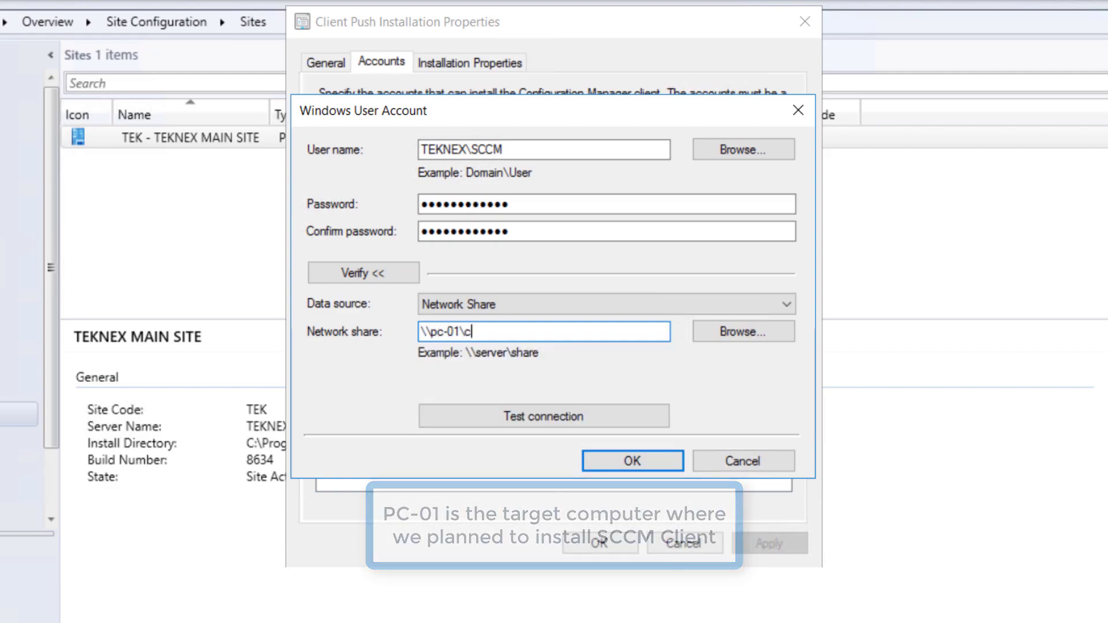
{"action": "type", "text": "$"}
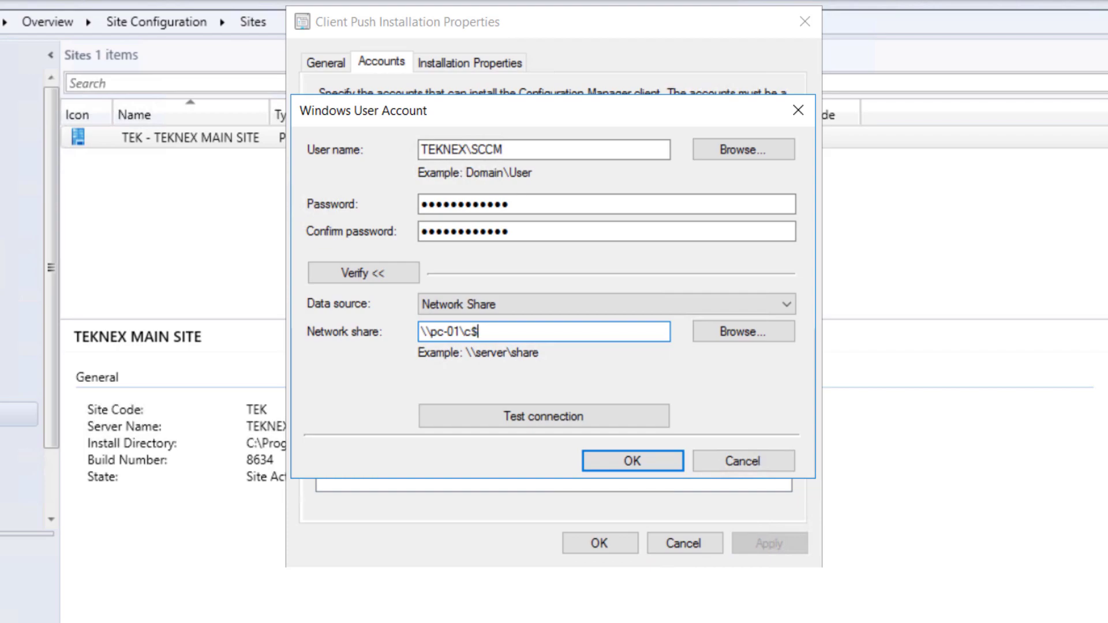
{"action": "left_click", "coordinate": [537, 418]}
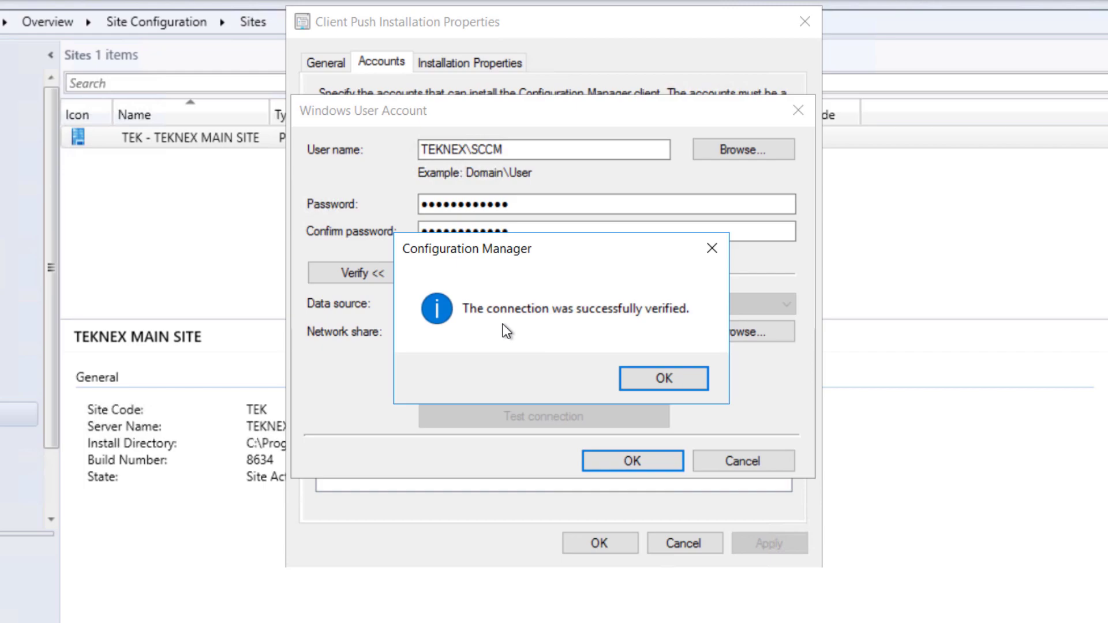
{"action": "left_click", "coordinate": [647, 377]}
{"action": "left_click_drag", "start_coordinate": [460, 334], "coordinate": [433, 338]}
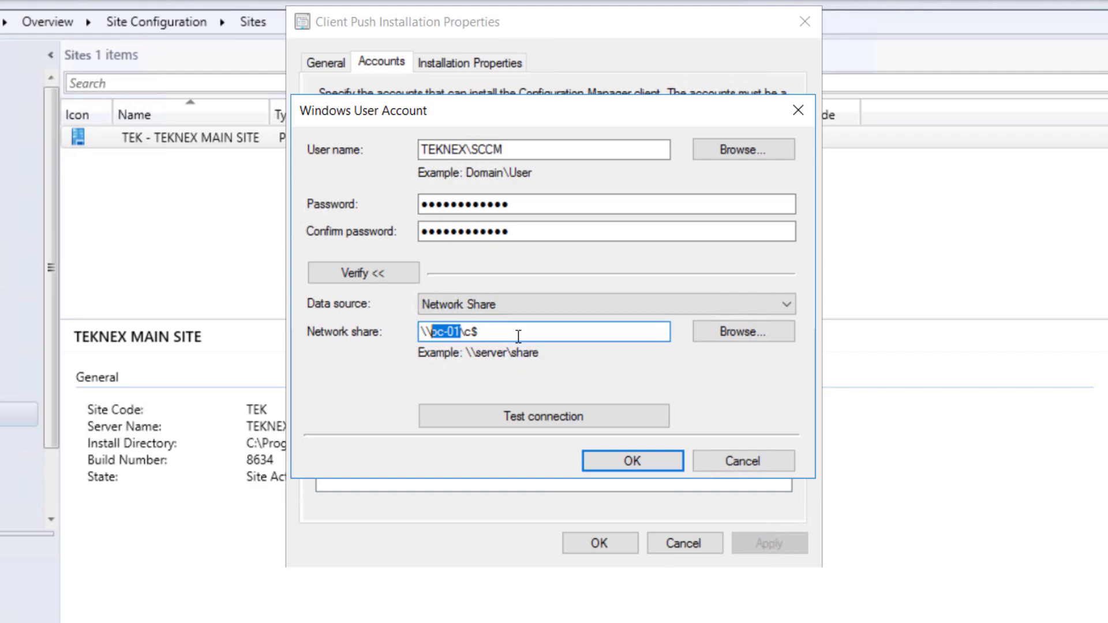
{"action": "left_click_drag", "start_coordinate": [517, 336], "coordinate": [325, 326]}
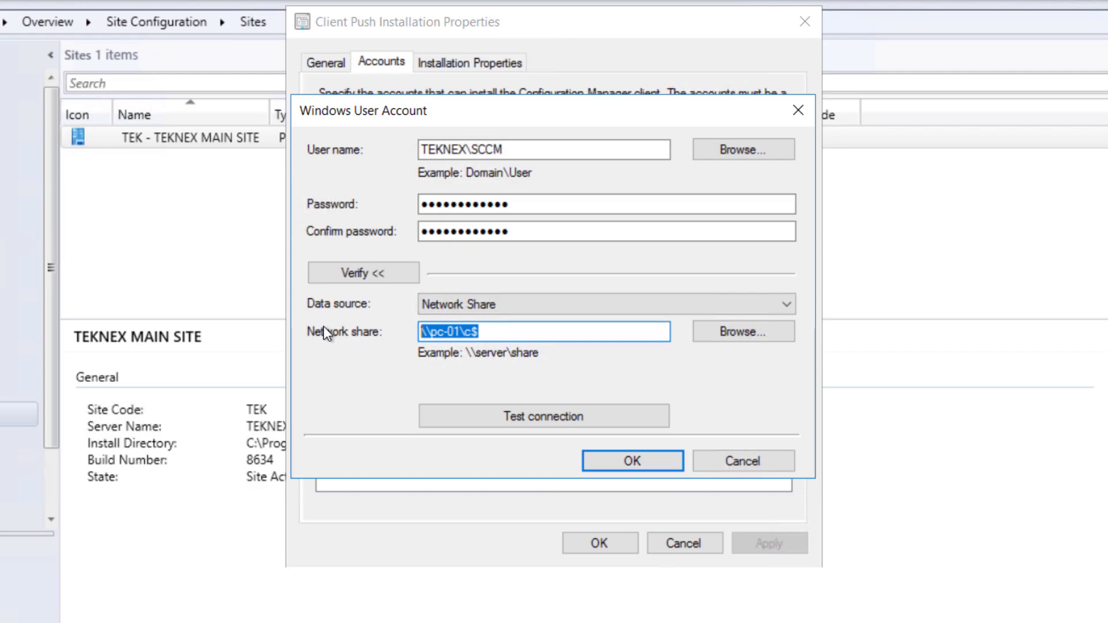
Save the TEKNEX\SCCM account as a client push installation account, apply the change and close the properties.
{"action": "left_click", "coordinate": [662, 459]}
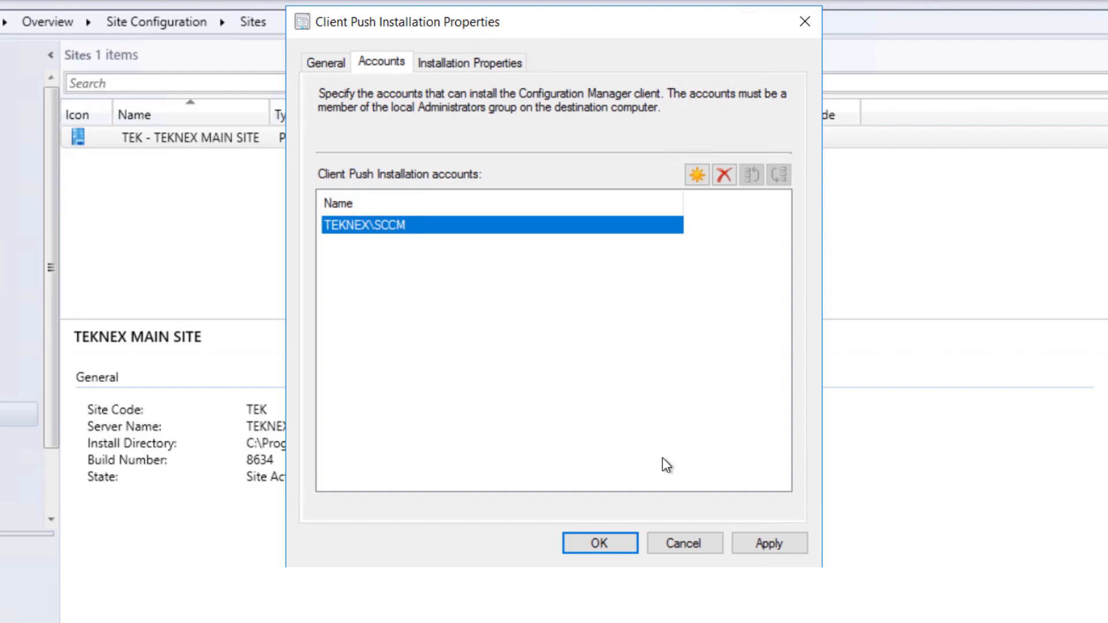
{"action": "left_click", "coordinate": [780, 547]}
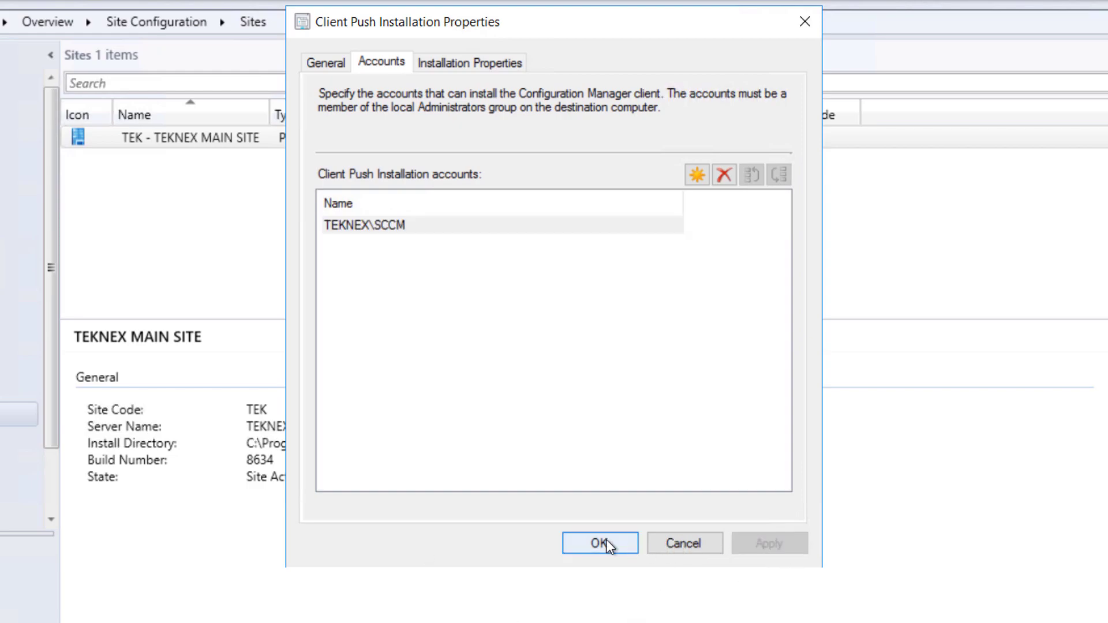
{"action": "left_click", "coordinate": [605, 541]}
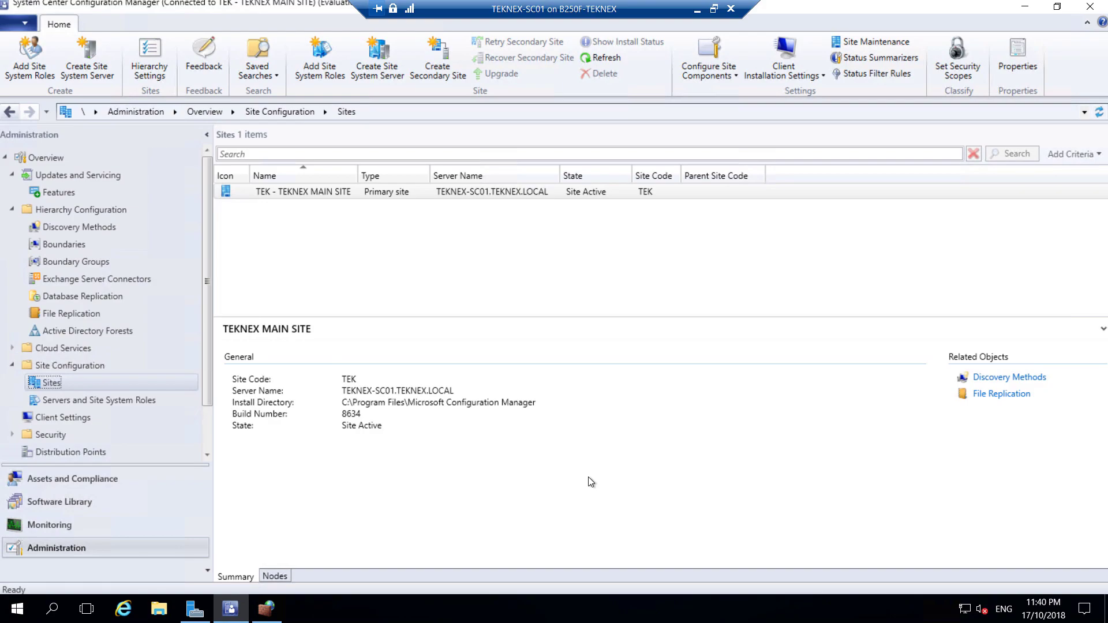
Switch to the PC-01 virtual machine and open its C:\Windows folder in File Explorer.
{"action": "left_click", "coordinate": [698, 9]}
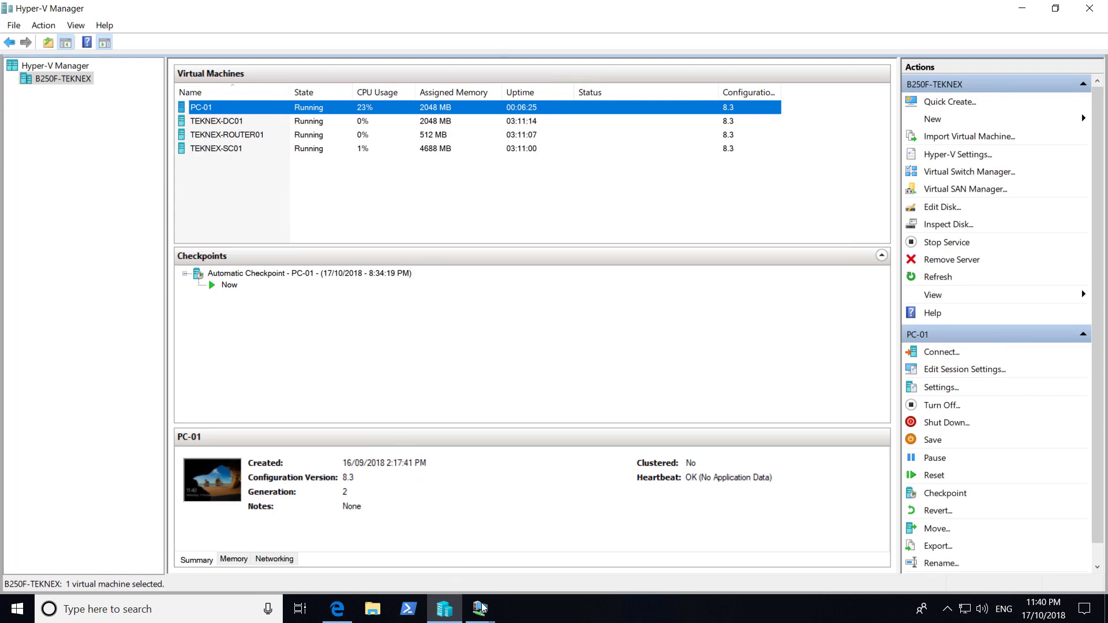
{"action": "mouse_move", "coordinate": [482, 607]}
{"action": "left_click", "coordinate": [690, 545]}
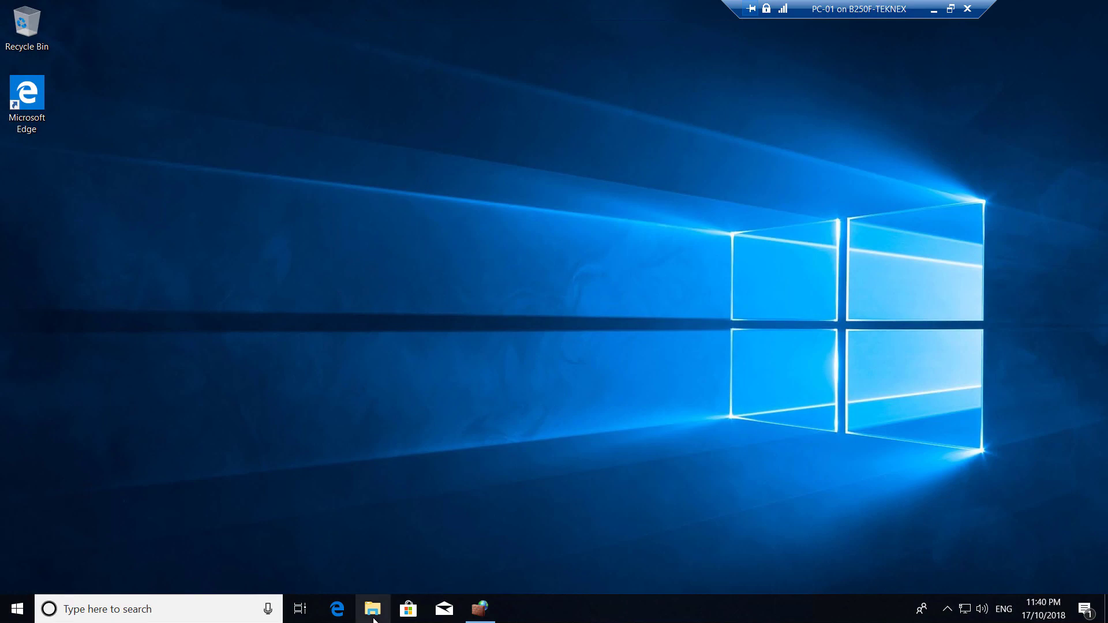
{"action": "left_click", "coordinate": [372, 620]}
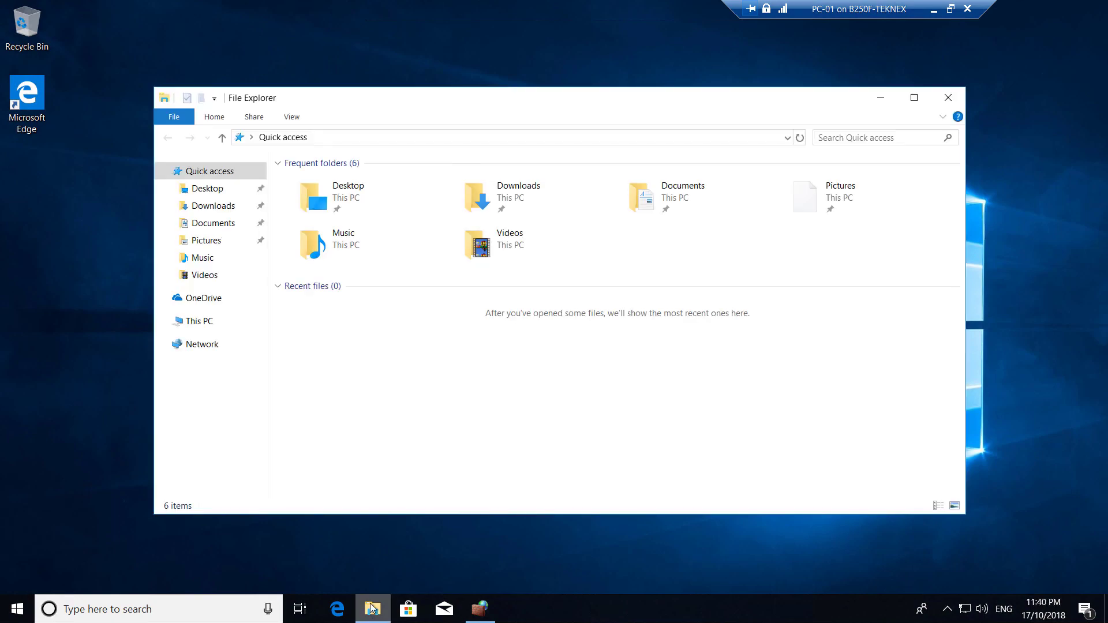
{"action": "left_click", "coordinate": [209, 326]}
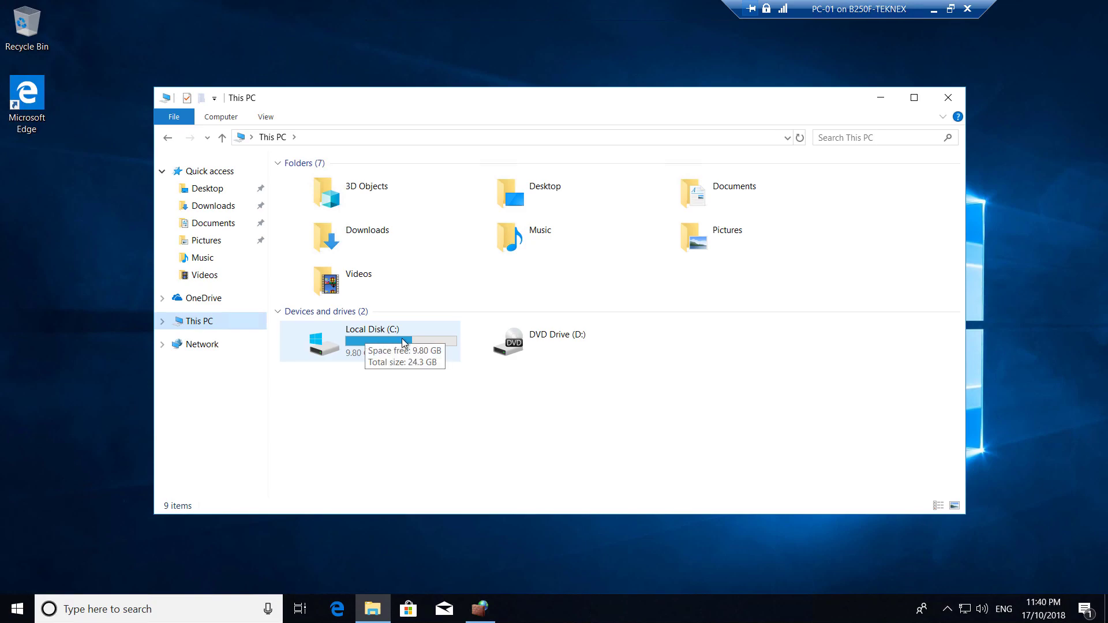
{"action": "double_click", "coordinate": [379, 341]}
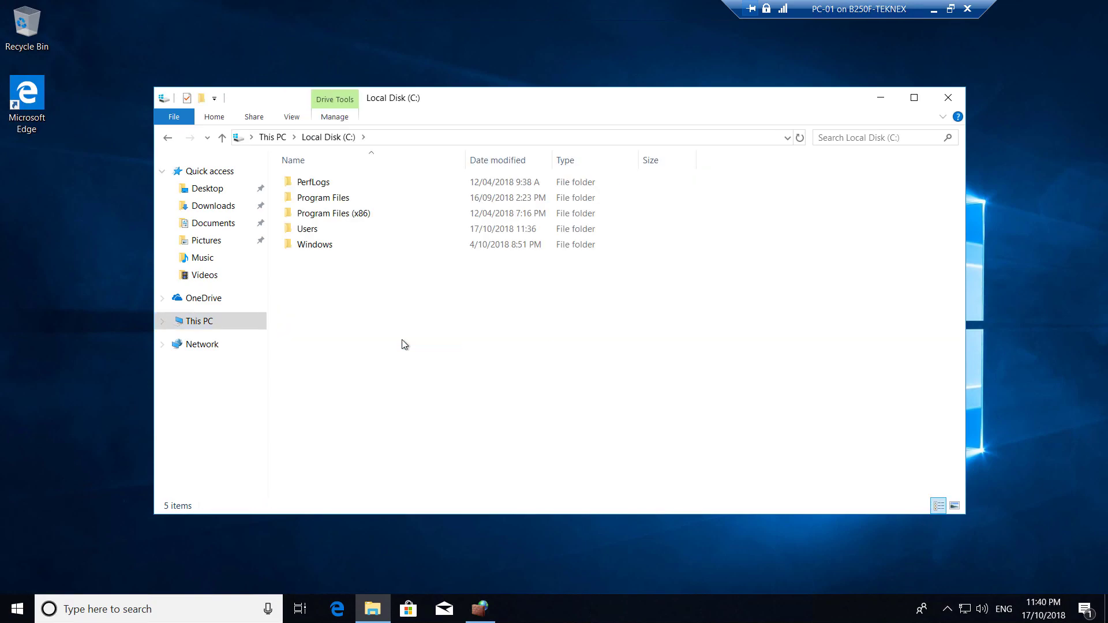
{"action": "double_click", "coordinate": [337, 248]}
{"action": "scroll", "coordinate": [364, 283], "scroll_direction": "down", "scroll_amount": 1}
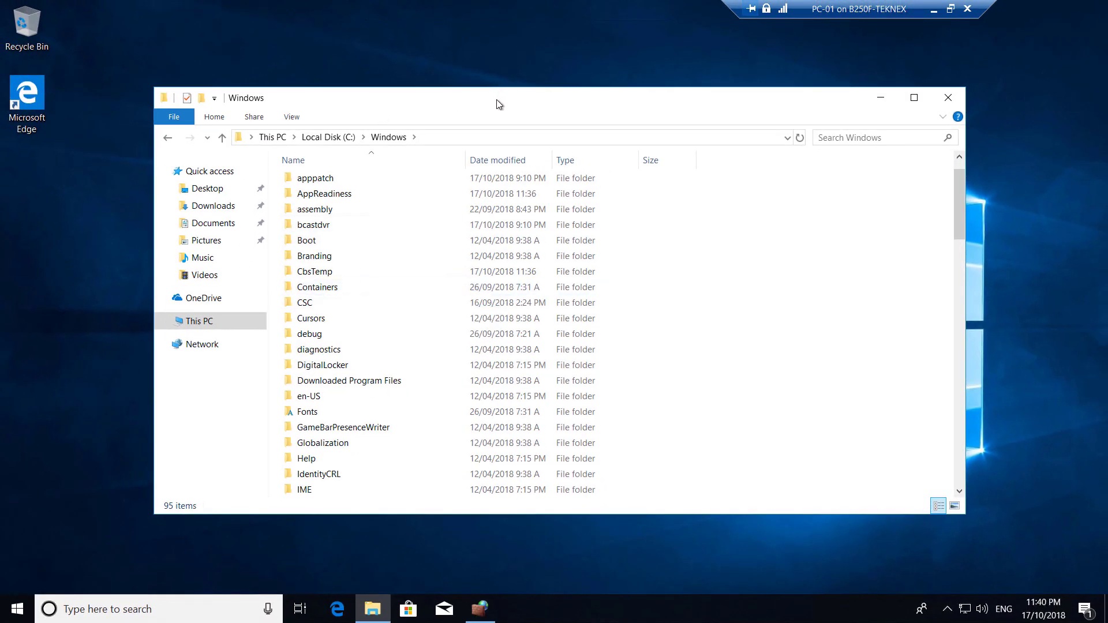
{"action": "left_click_drag", "start_coordinate": [497, 101], "coordinate": [498, 67]}
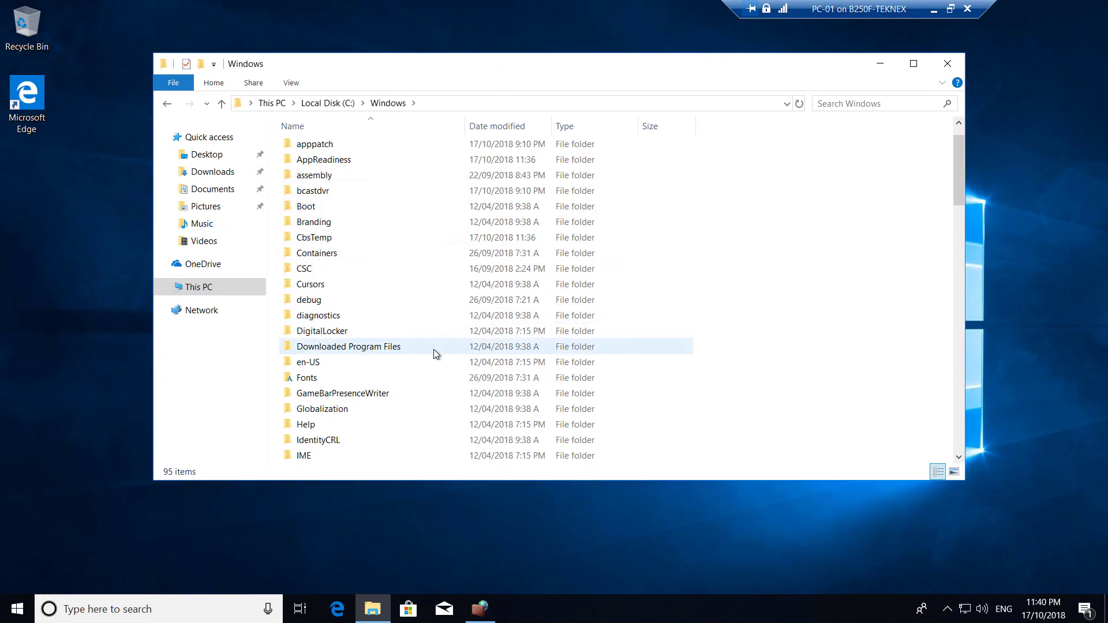
Open the network shares of \\teknex-sc01 from PC-01 and place their window over the Windows folder.
{"action": "key", "text": "super+r"}
{"action": "type", "text": "\\\\"}
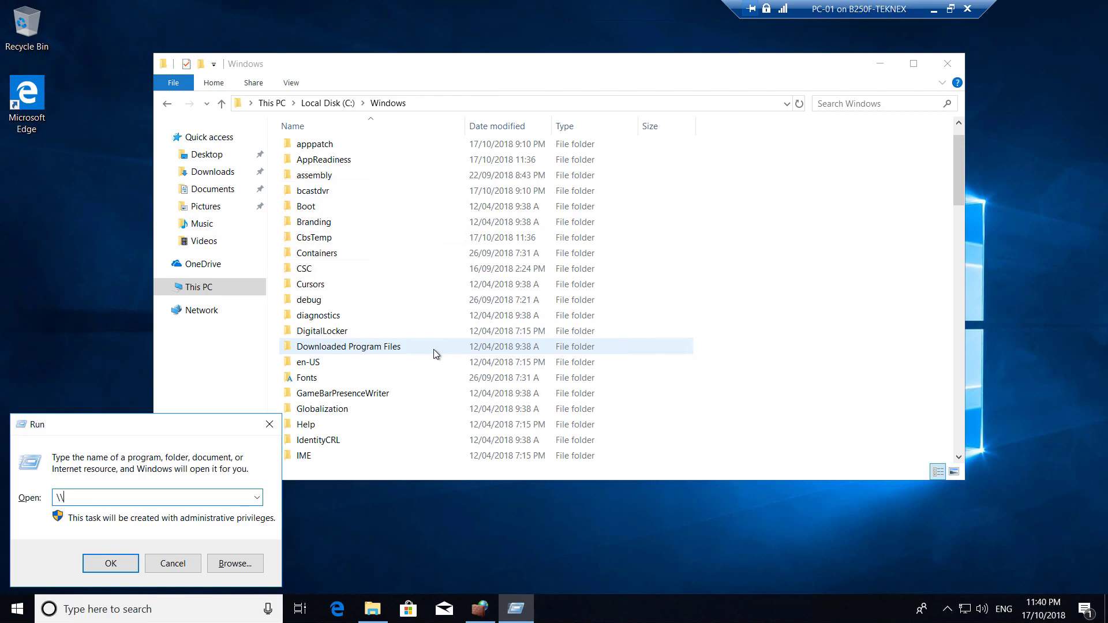
{"action": "type", "text": "teknex-sc01"}
{"action": "key", "text": "Return"}
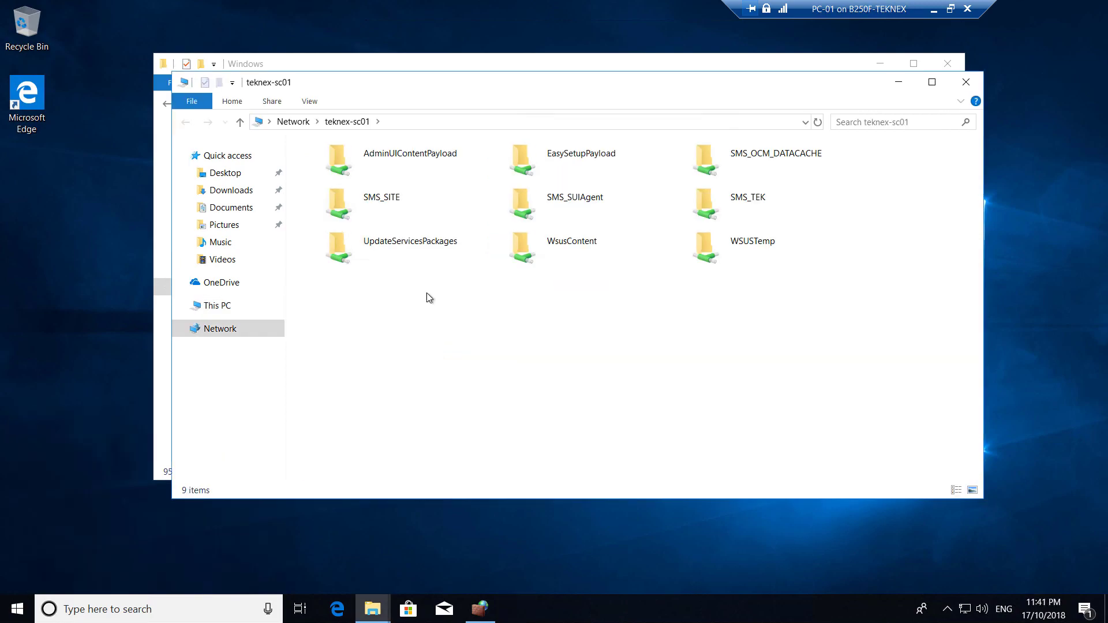
{"action": "left_click_drag", "start_coordinate": [552, 85], "coordinate": [518, 133]}
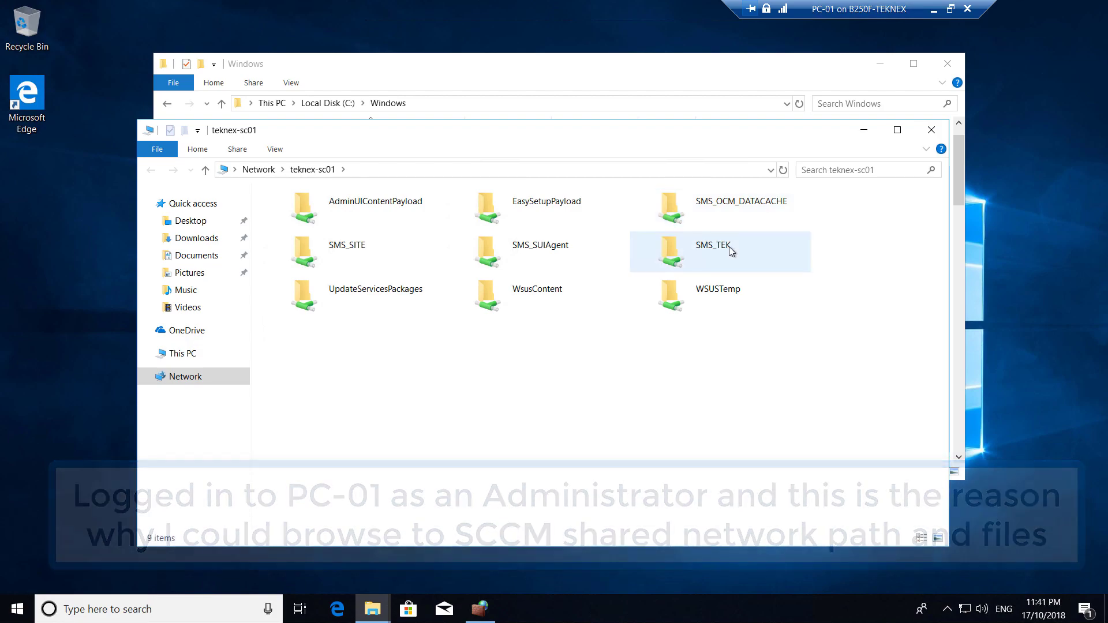
Copy cmtrace from the tools folder of the SMS_TEK share to the PC-01 desktop.
{"action": "double_click", "coordinate": [727, 248]}
{"action": "scroll", "coordinate": [289, 455], "scroll_direction": "down", "scroll_amount": 3}
{"action": "double_click", "coordinate": [291, 498]}
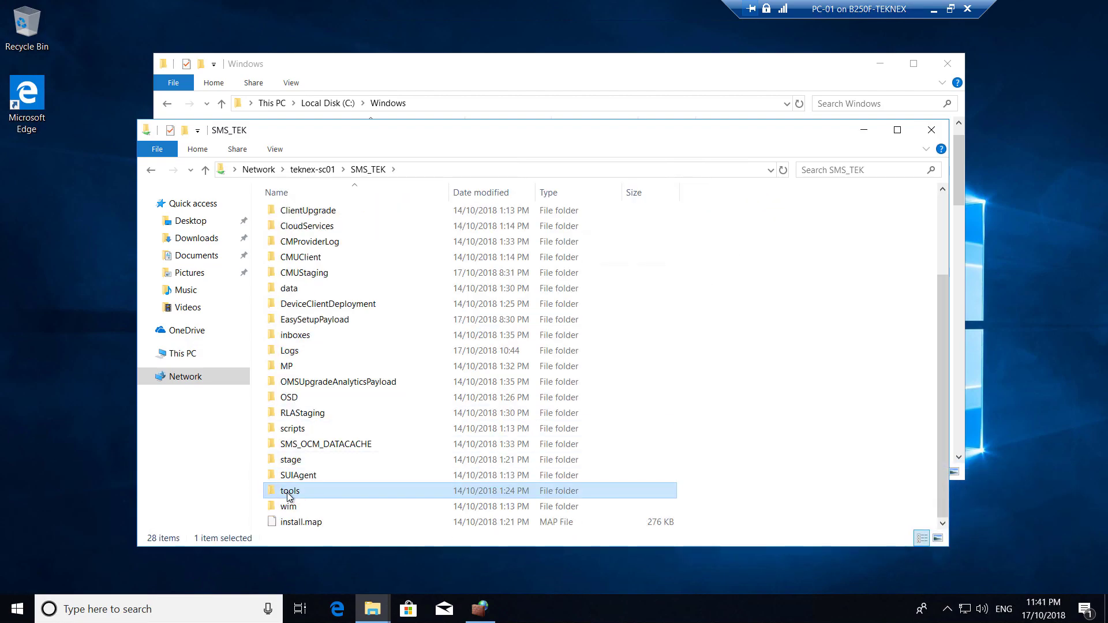
{"action": "left_click", "coordinate": [320, 261]}
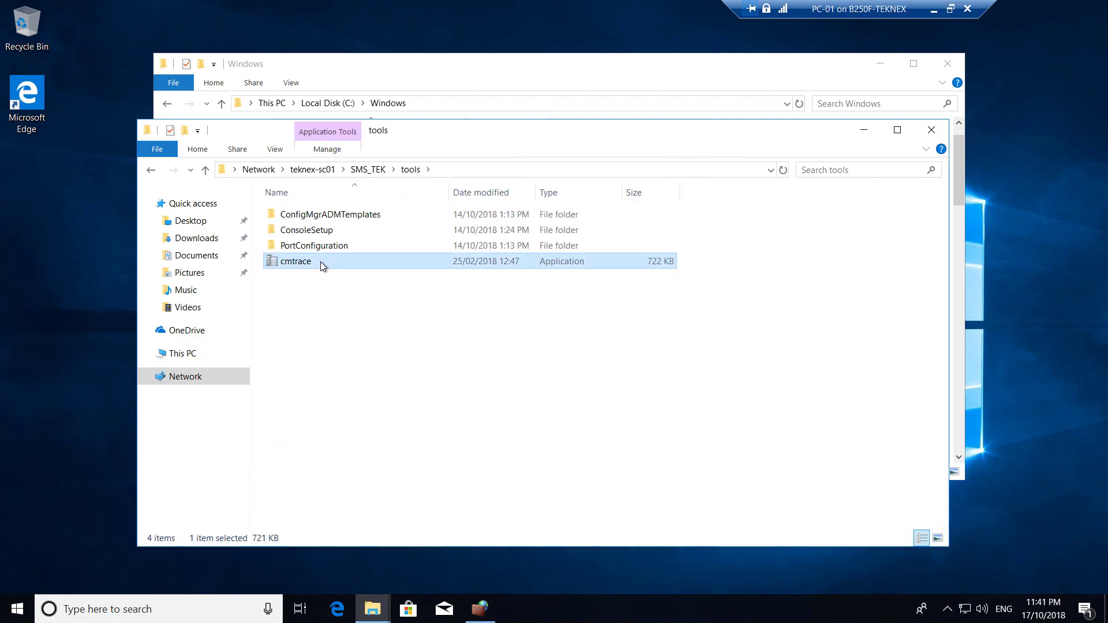
{"action": "left_click_drag", "start_coordinate": [340, 261], "coordinate": [22, 220]}
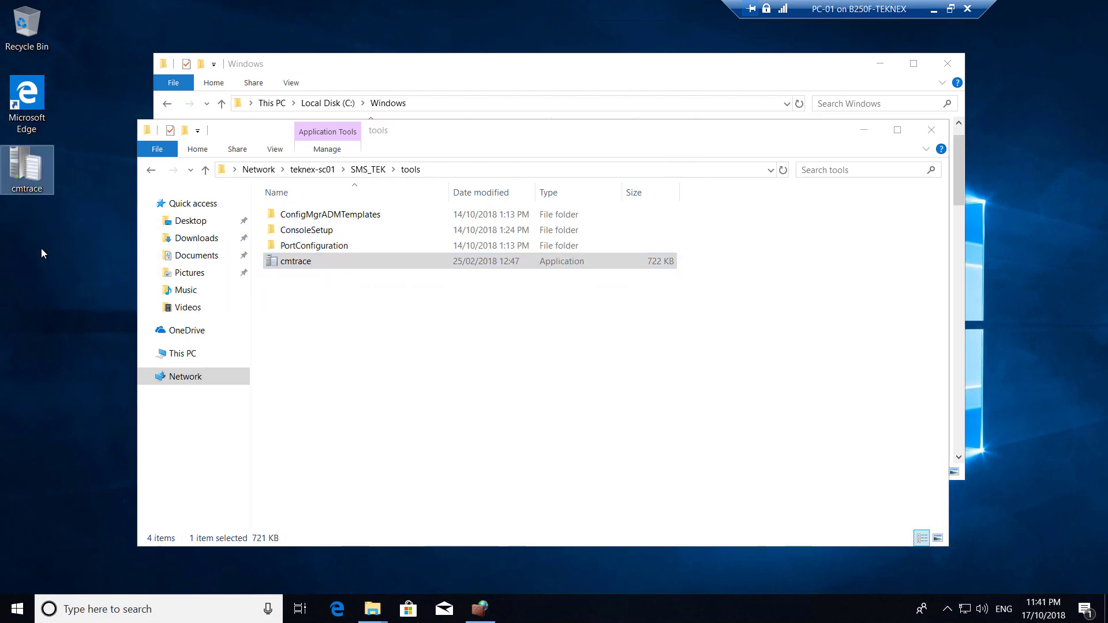
Open the Logs folder in the SMS_TEK share and select the ccm log file.
{"action": "left_click", "coordinate": [153, 173]}
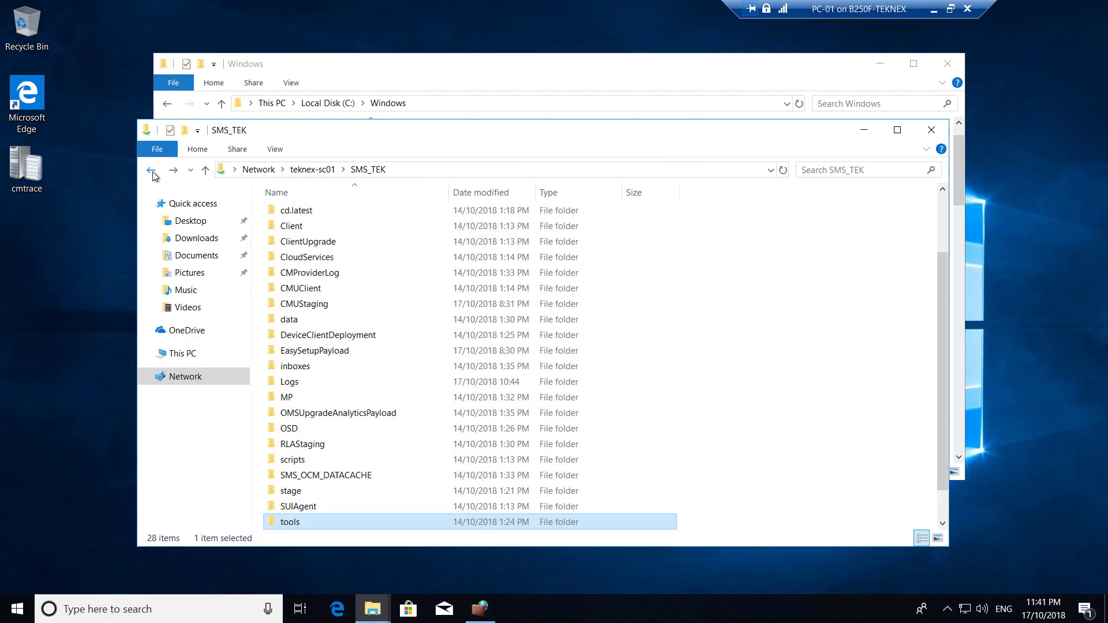
{"action": "left_click", "coordinate": [311, 307]}
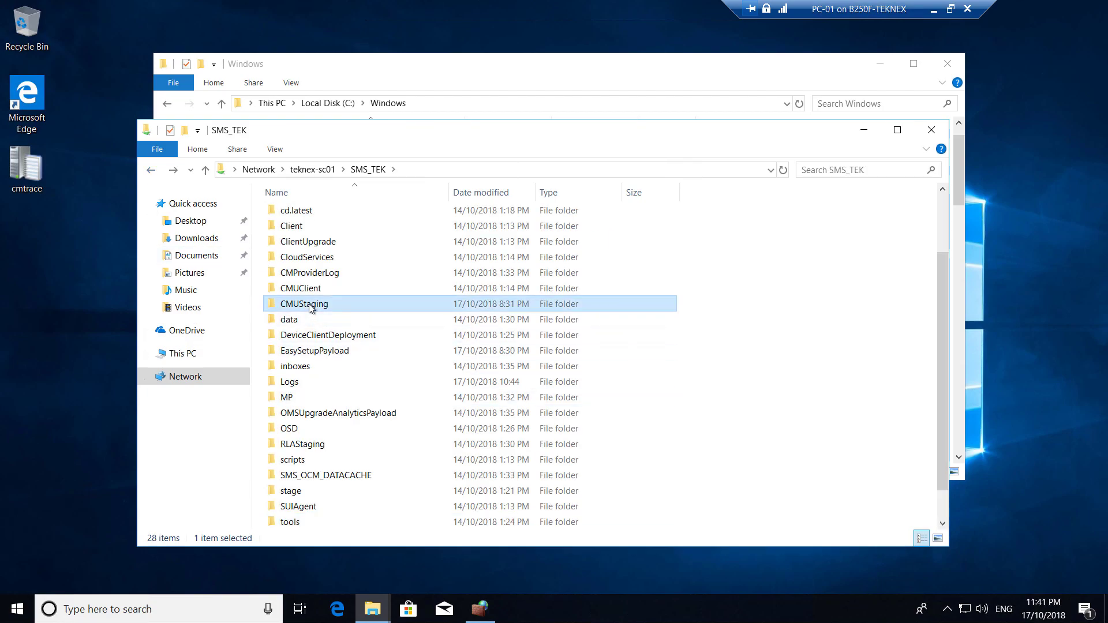
{"action": "double_click", "coordinate": [316, 382]}
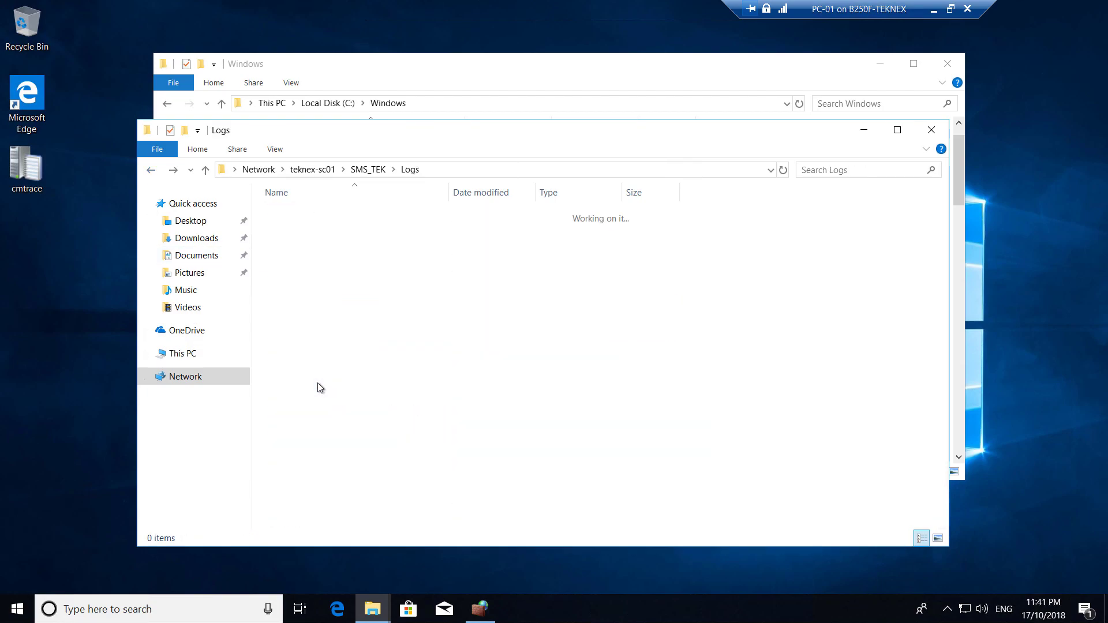
{"action": "left_click", "coordinate": [318, 371]}
{"action": "left_click", "coordinate": [326, 417]}
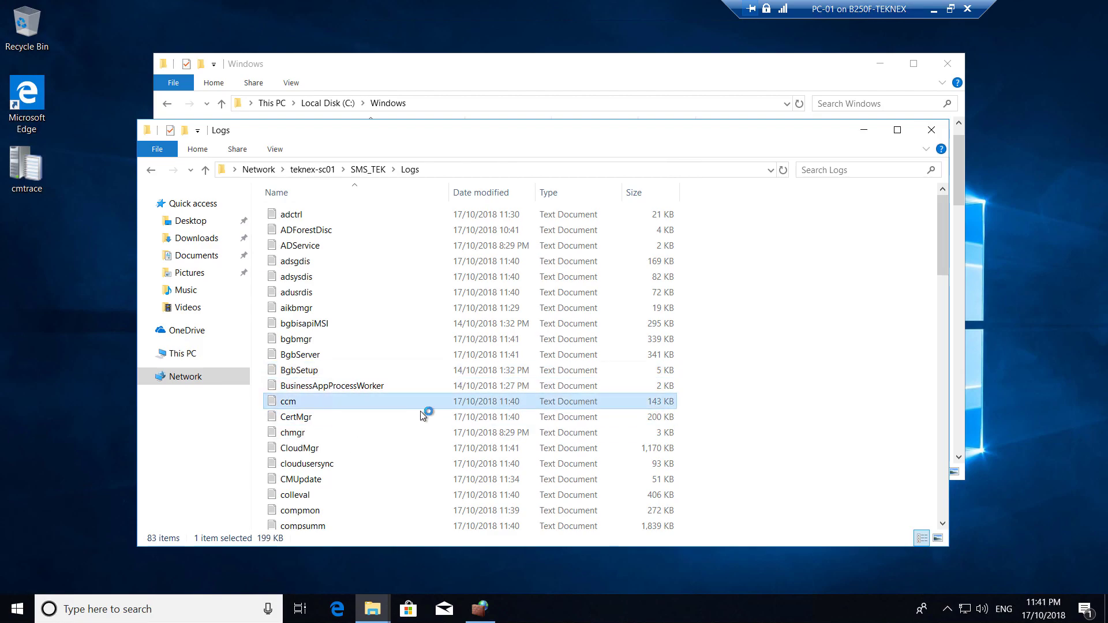
{"action": "left_click", "coordinate": [281, 406]}
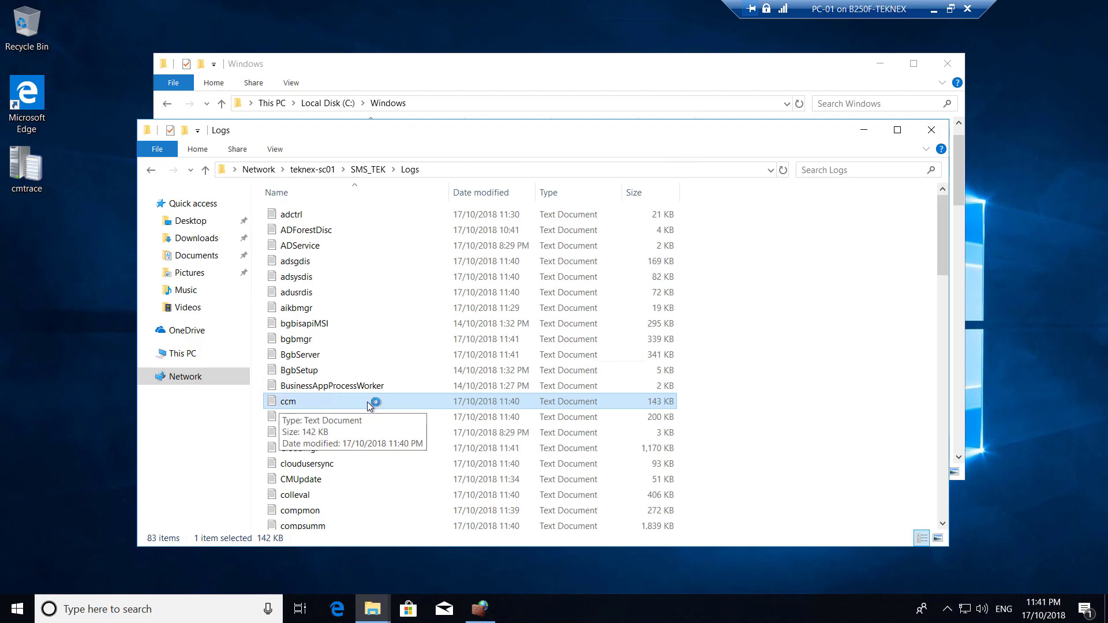
{"action": "right_click", "coordinate": [293, 403]}
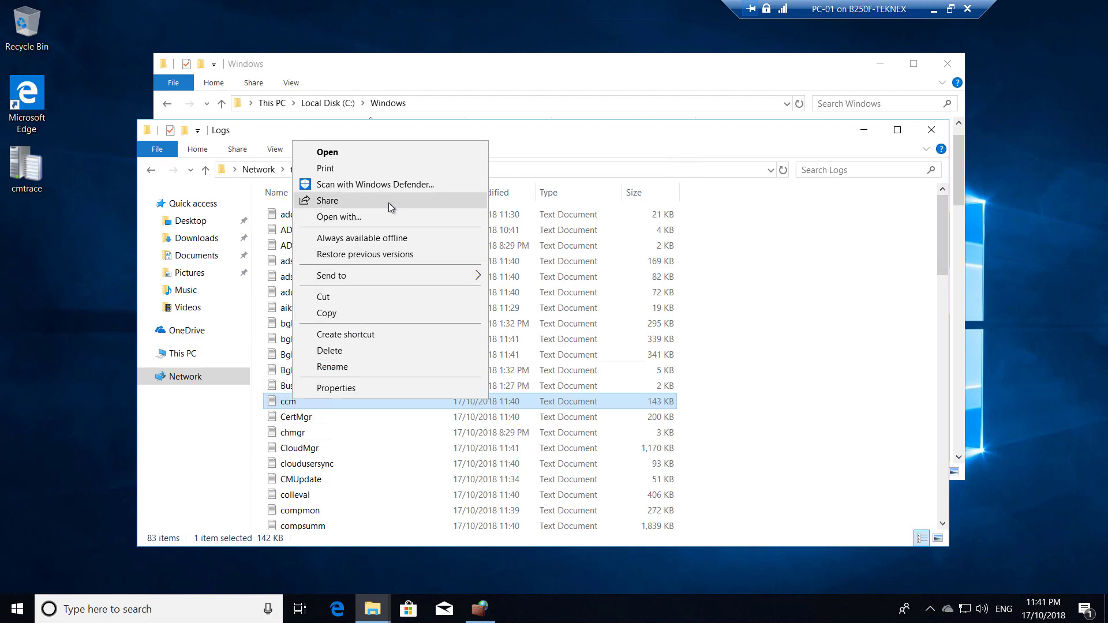
Launch cmtrace from the desktop, make it the default viewer for log files and minimize it.
{"action": "left_click", "coordinate": [27, 180]}
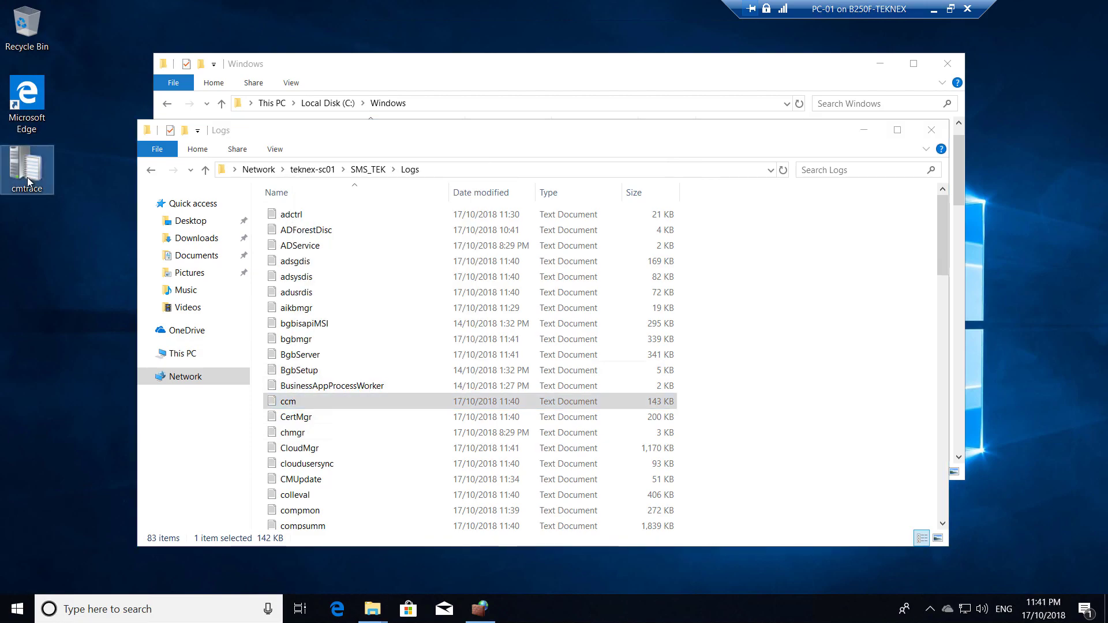
{"action": "double_click", "coordinate": [27, 179]}
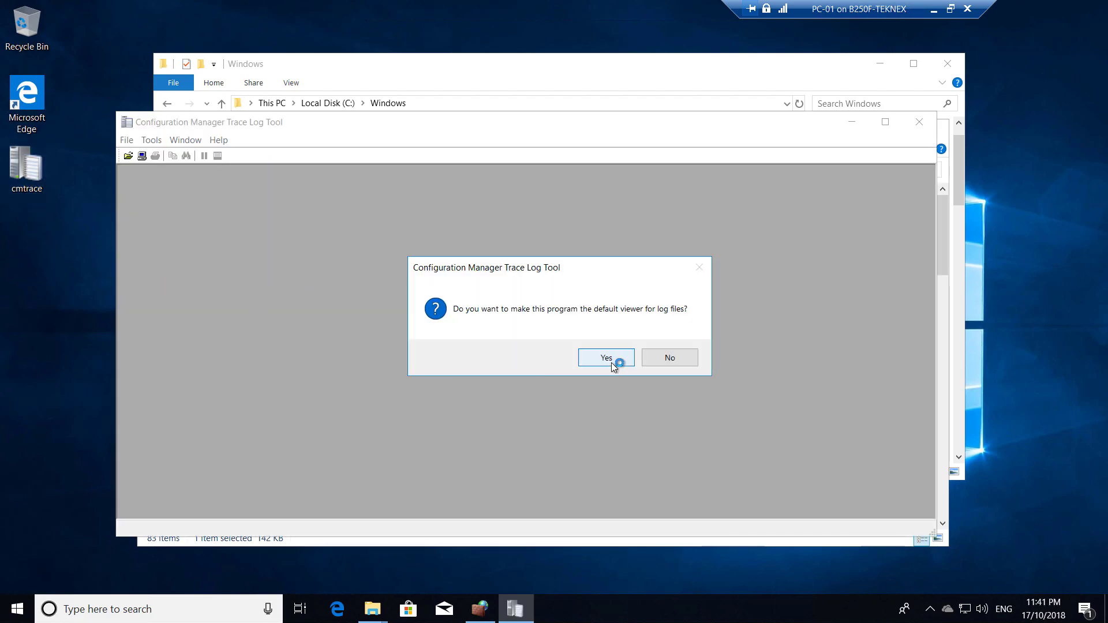
{"action": "left_click", "coordinate": [612, 362]}
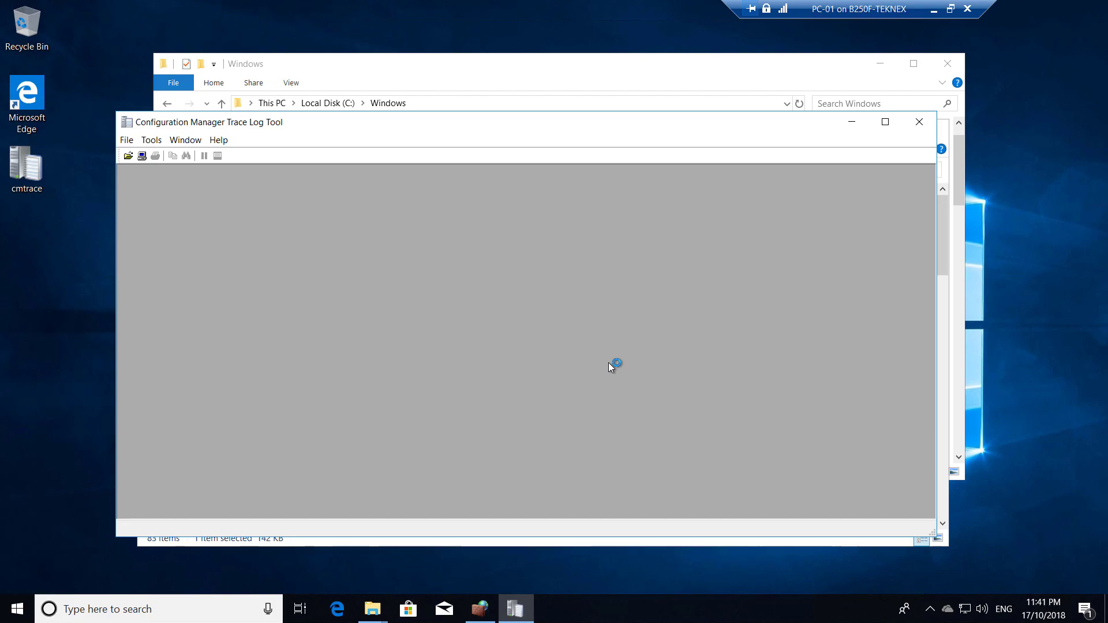
{"action": "left_click", "coordinate": [850, 123]}
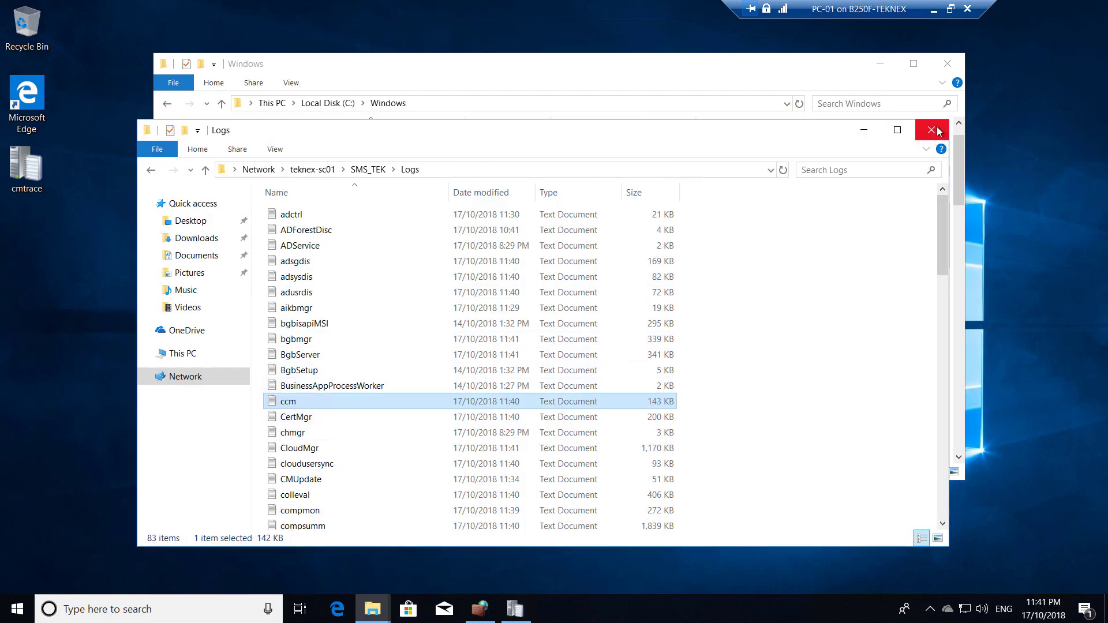
Reload the SMS_TEK Logs folder, open the ccm log in the trace tool and examine its latest entries.
{"action": "left_click", "coordinate": [152, 170]}
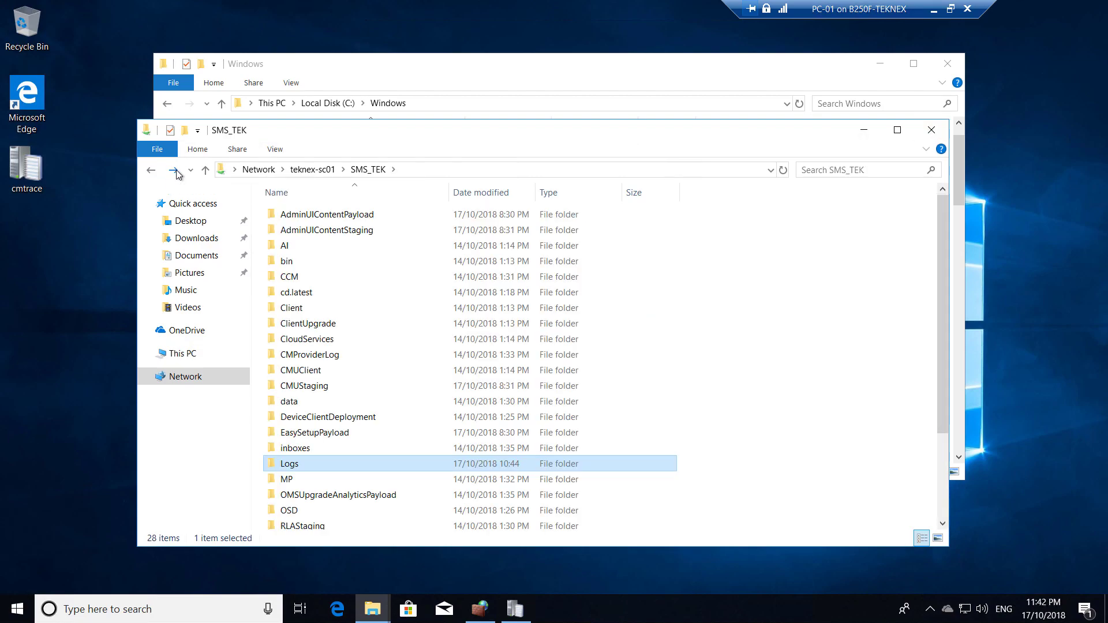
{"action": "left_click", "coordinate": [172, 170]}
{"action": "double_click", "coordinate": [292, 402]}
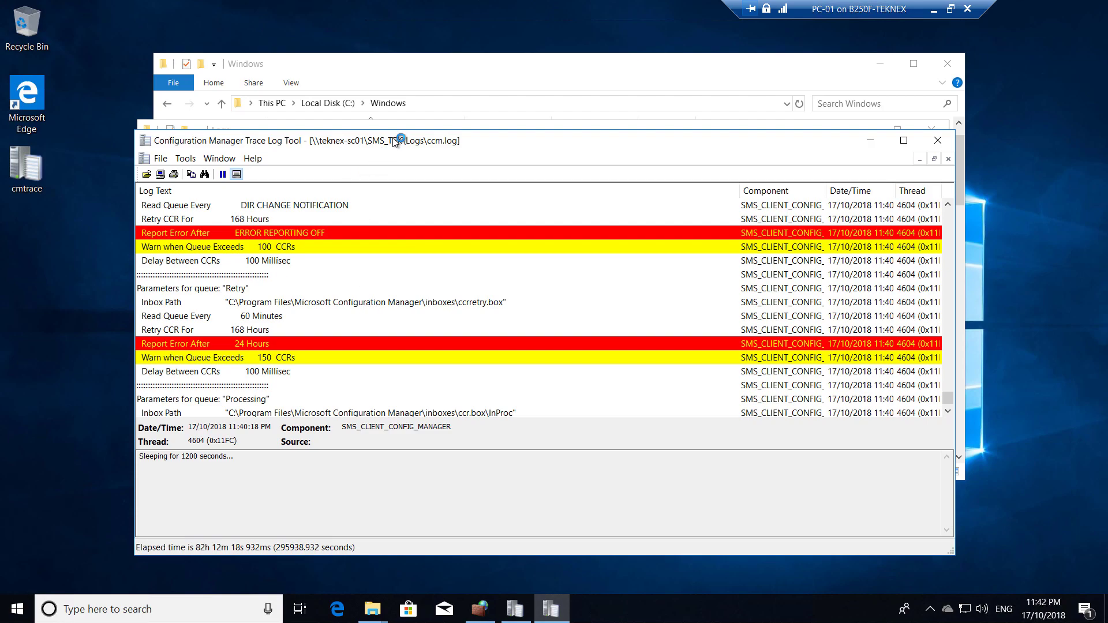
{"action": "left_click_drag", "start_coordinate": [510, 138], "coordinate": [440, 96]}
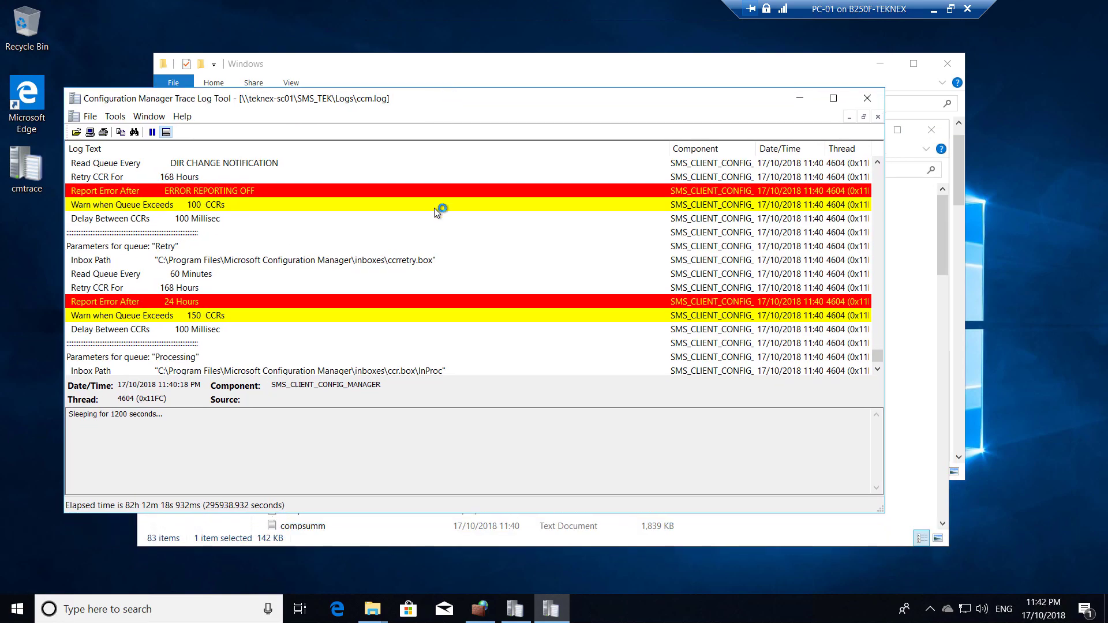
{"action": "scroll", "coordinate": [431, 208], "scroll_direction": "down", "scroll_amount": 3}
{"action": "left_click", "coordinate": [438, 287]}
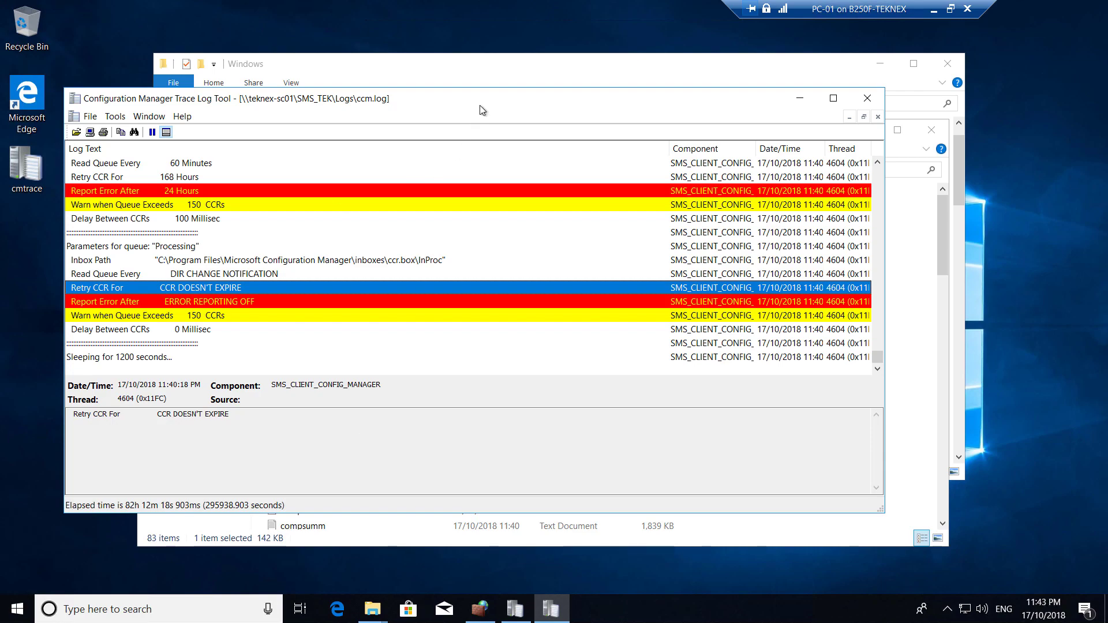
Run taskmgr on PC-01, expand it to the full view and list the detailed processes.
{"action": "key", "text": "super+r"}
{"action": "type", "text": "taskmg"}
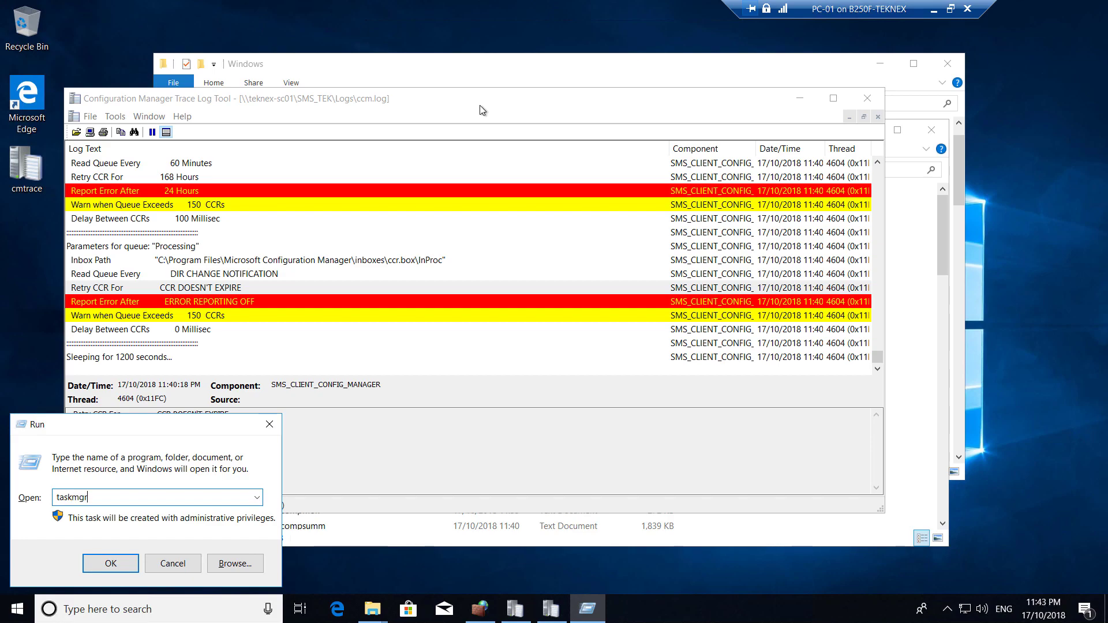
{"action": "key", "text": "Return"}
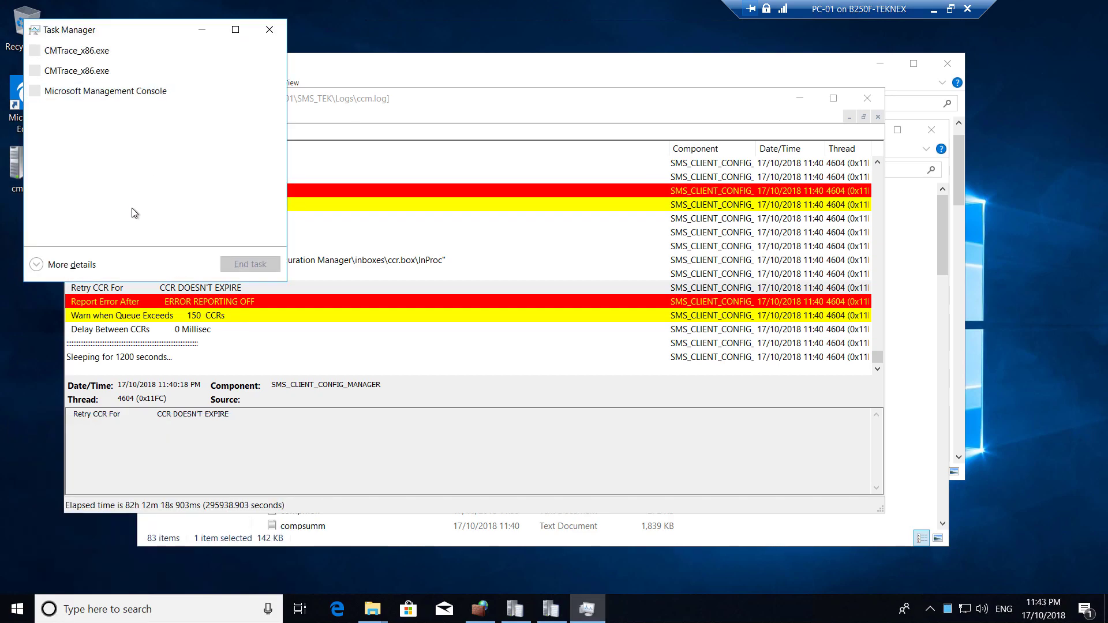
{"action": "left_click", "coordinate": [72, 265]}
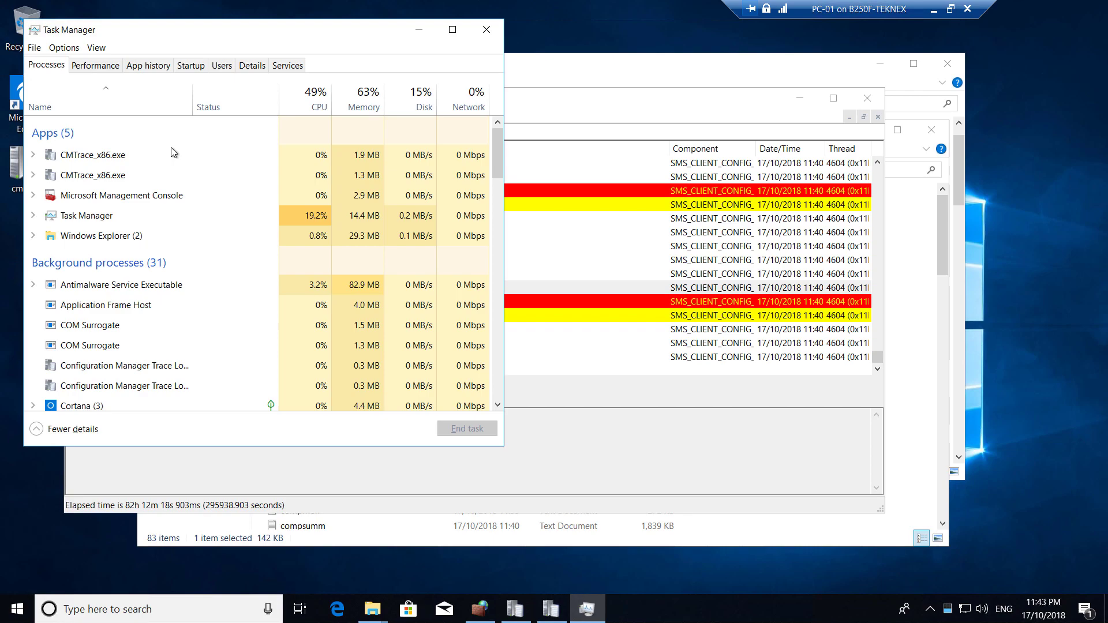
{"action": "left_click", "coordinate": [245, 67]}
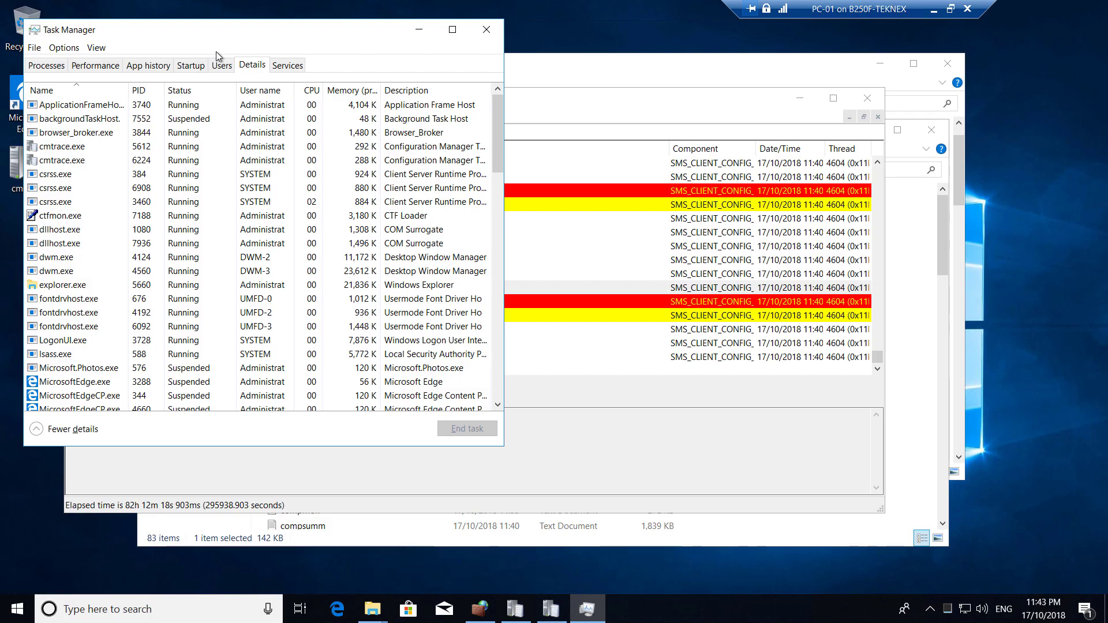
Switch back to the Configuration Manager console on the TEKNEX-SC01 virtual machine.
{"action": "left_click", "coordinate": [934, 9]}
{"action": "left_click", "coordinate": [480, 609]}
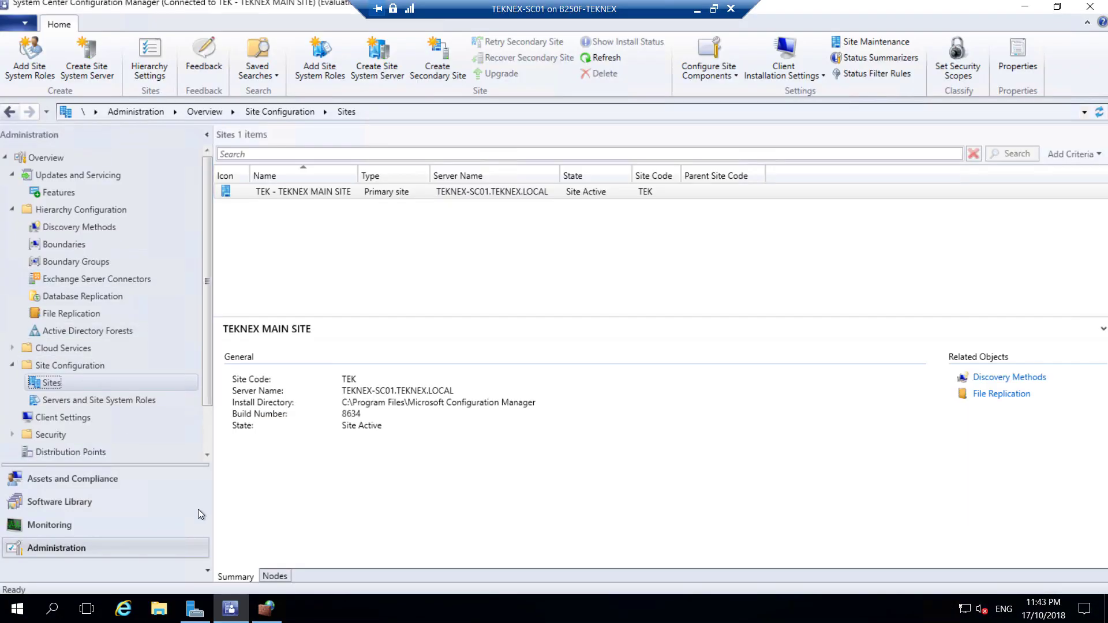
Start the client installation wizard for PC-01 from the Devices list in Assets and Compliance and proceed to its installation options.
{"action": "left_click", "coordinate": [120, 477]}
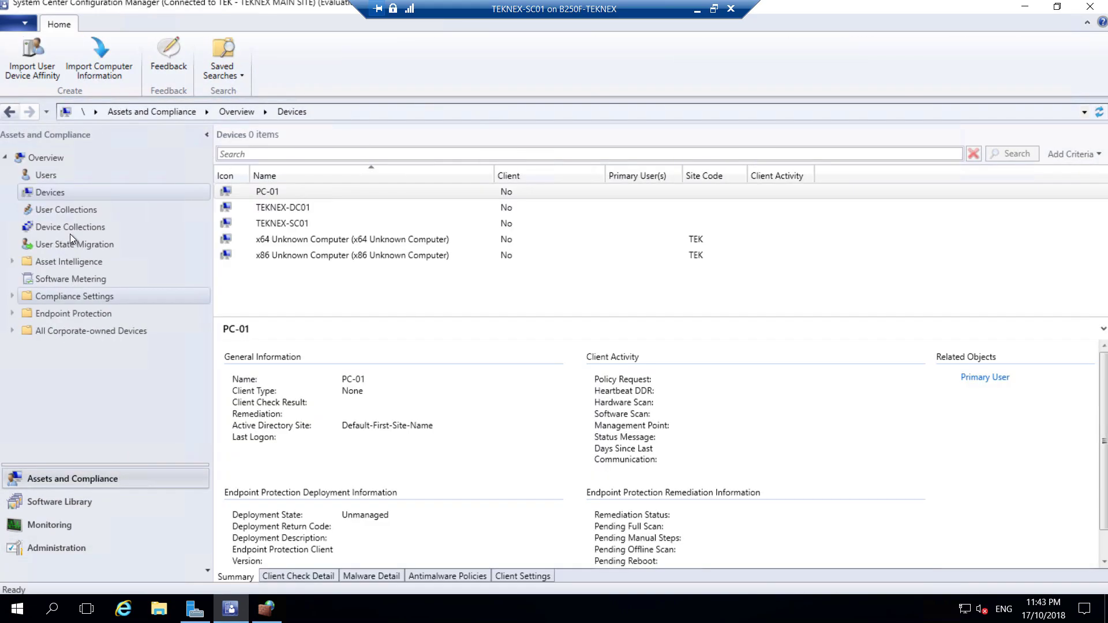
{"action": "left_click", "coordinate": [291, 190]}
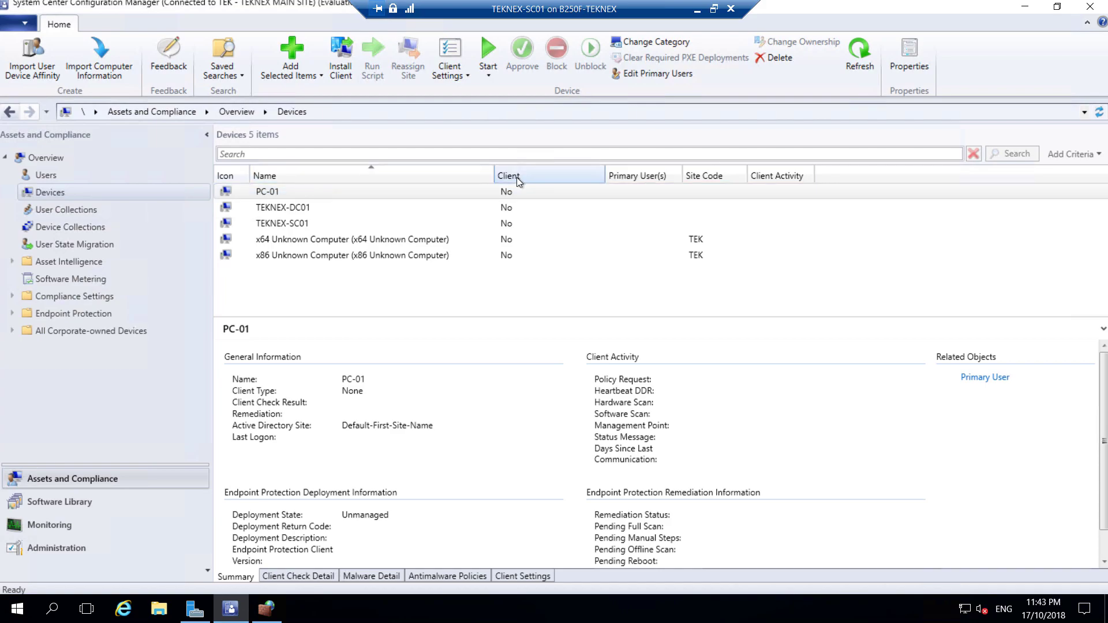
{"action": "right_click", "coordinate": [264, 192]}
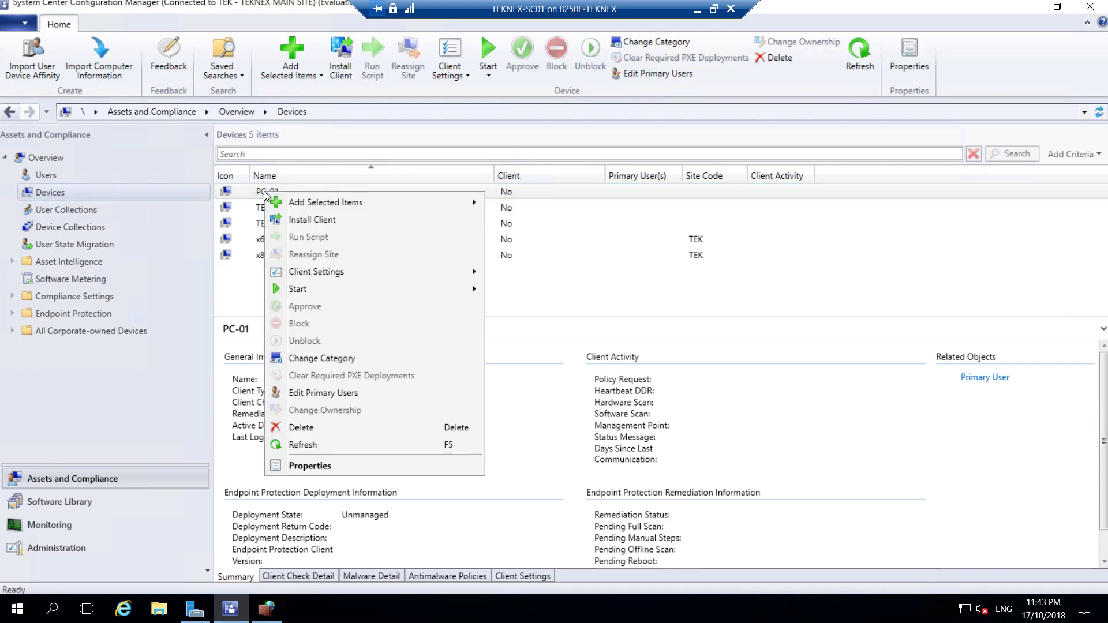
{"action": "left_click", "coordinate": [325, 220]}
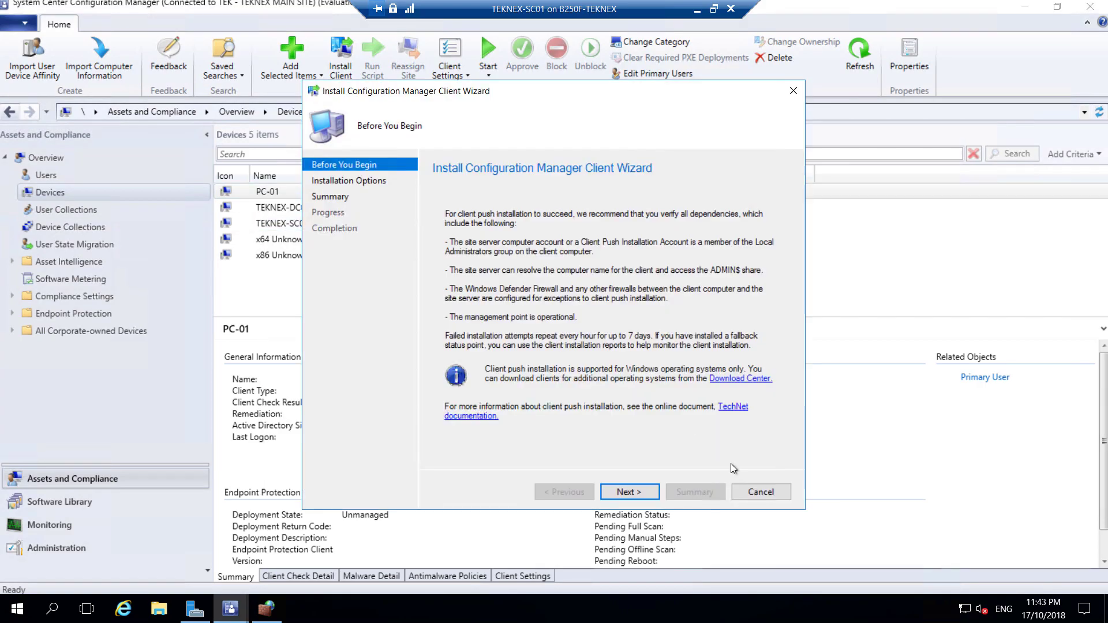
{"action": "left_click", "coordinate": [641, 492]}
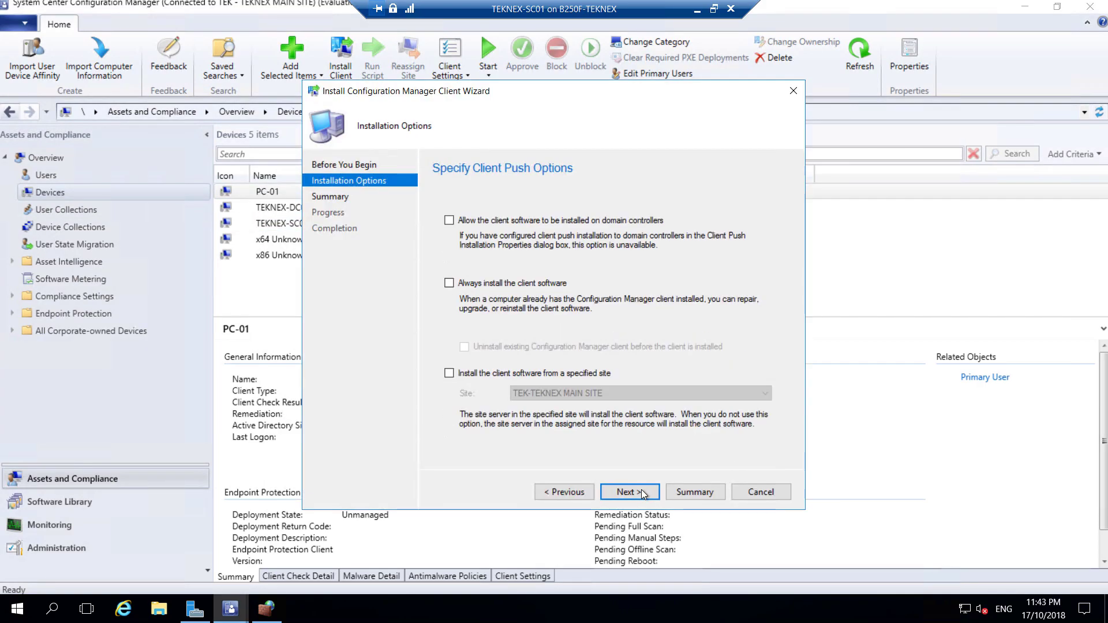
Push the client with always install enabled, no uninstall of the existing client, and TEK-TEKNEX MAIN SITE as the specified site, and finish the wizard.
{"action": "left_click", "coordinate": [515, 284]}
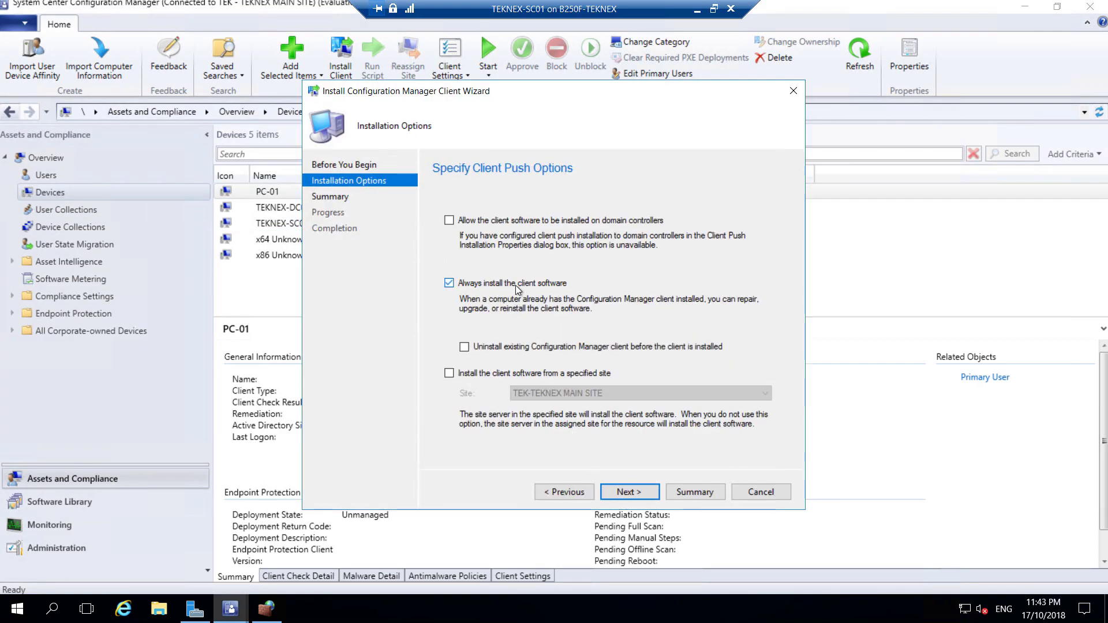
{"action": "left_click", "coordinate": [488, 348]}
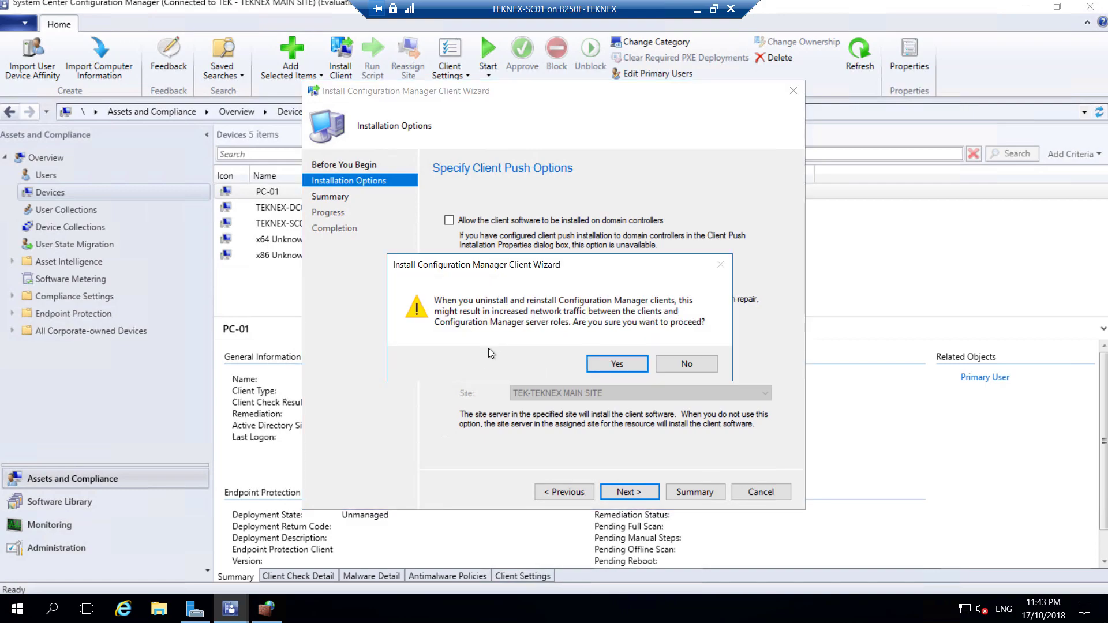
{"action": "left_click", "coordinate": [697, 365]}
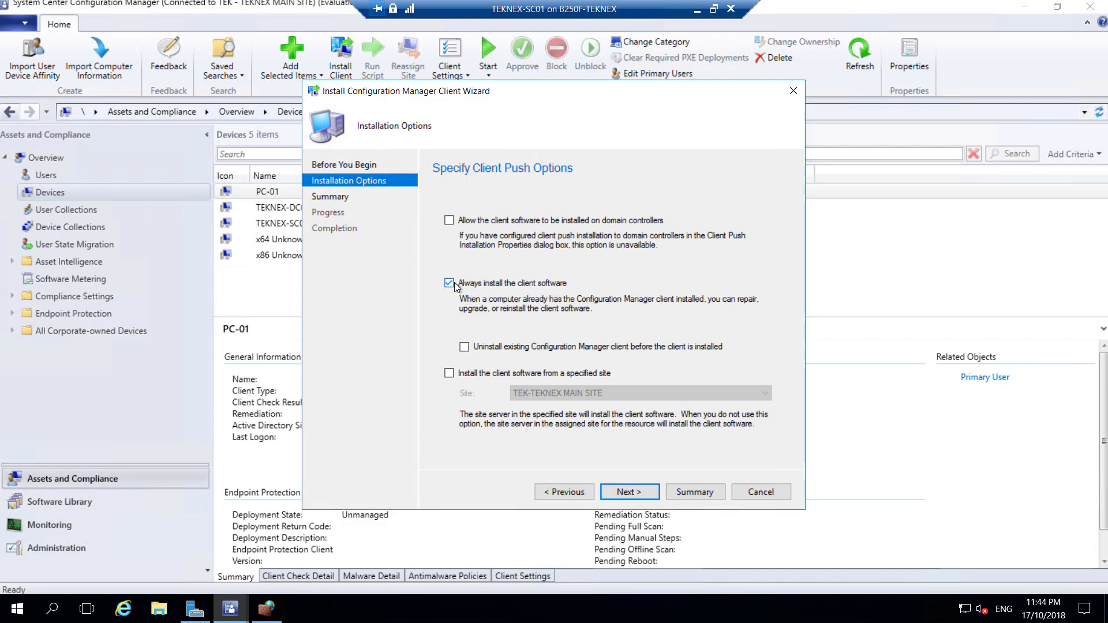
{"action": "left_click", "coordinate": [463, 377]}
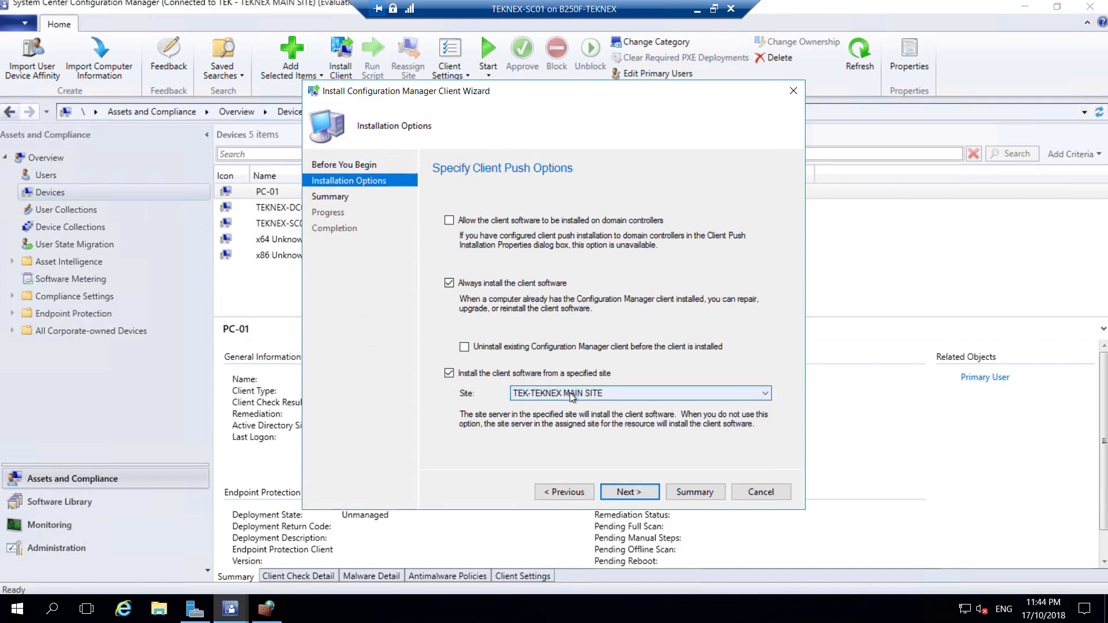
{"action": "left_click", "coordinate": [632, 492]}
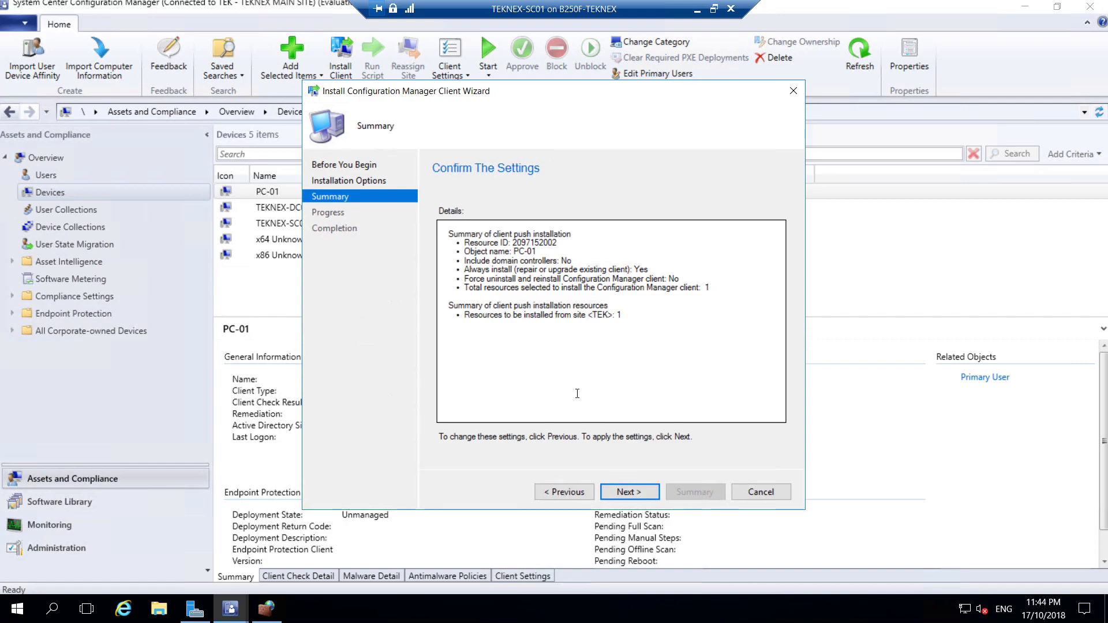
{"action": "left_click", "coordinate": [645, 490]}
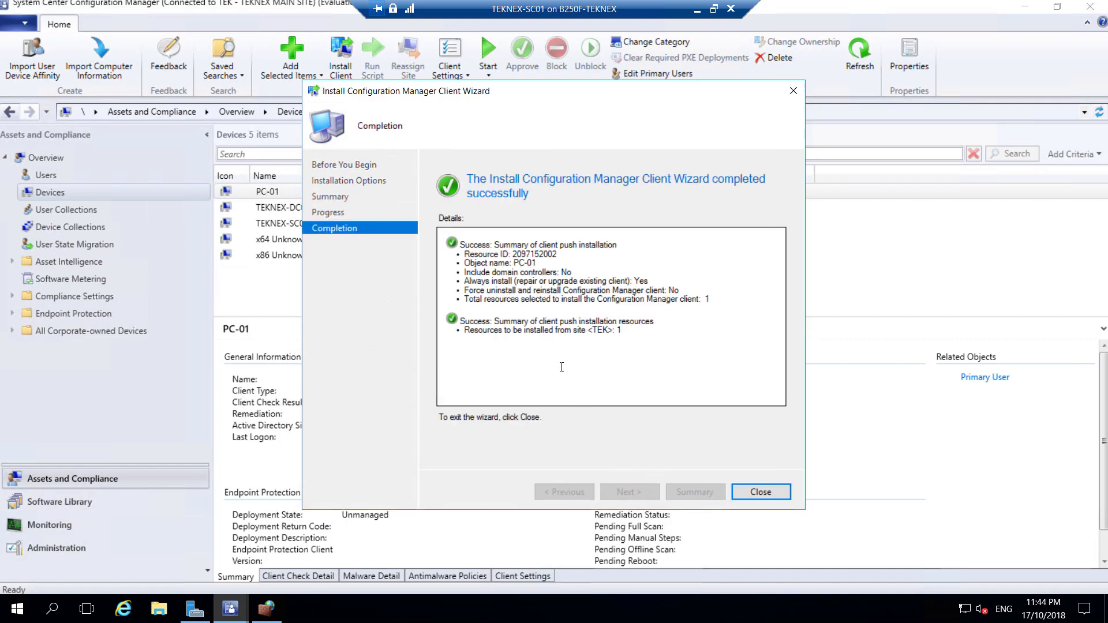
{"action": "left_click", "coordinate": [760, 492]}
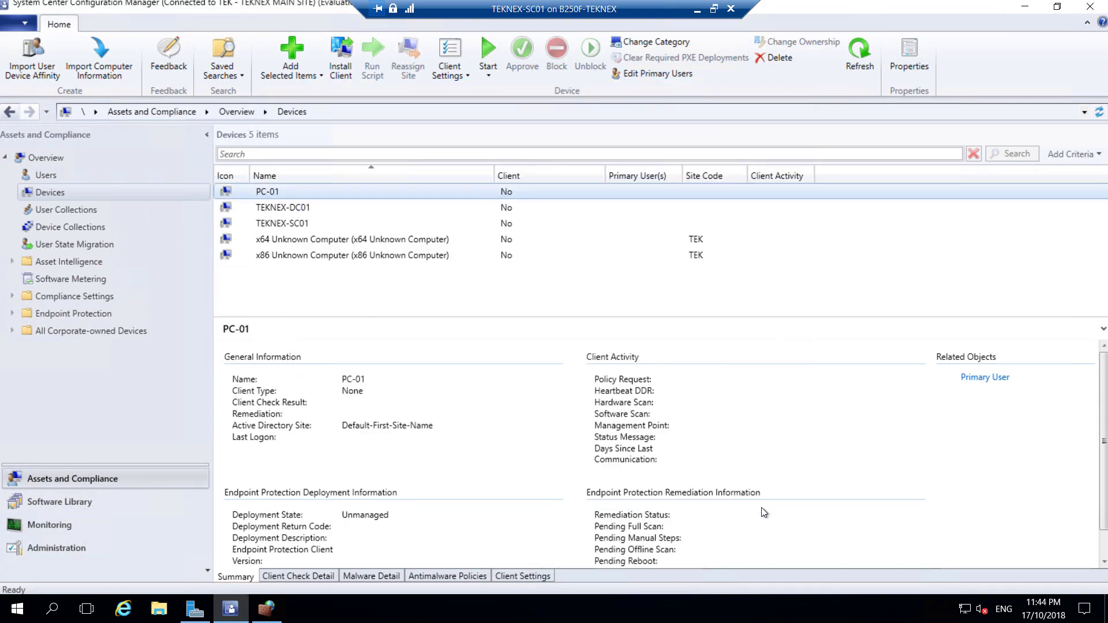
Switch to the PC-01 virtual machine and check its services and detailed processes in Task Manager.
{"action": "left_click", "coordinate": [697, 11]}
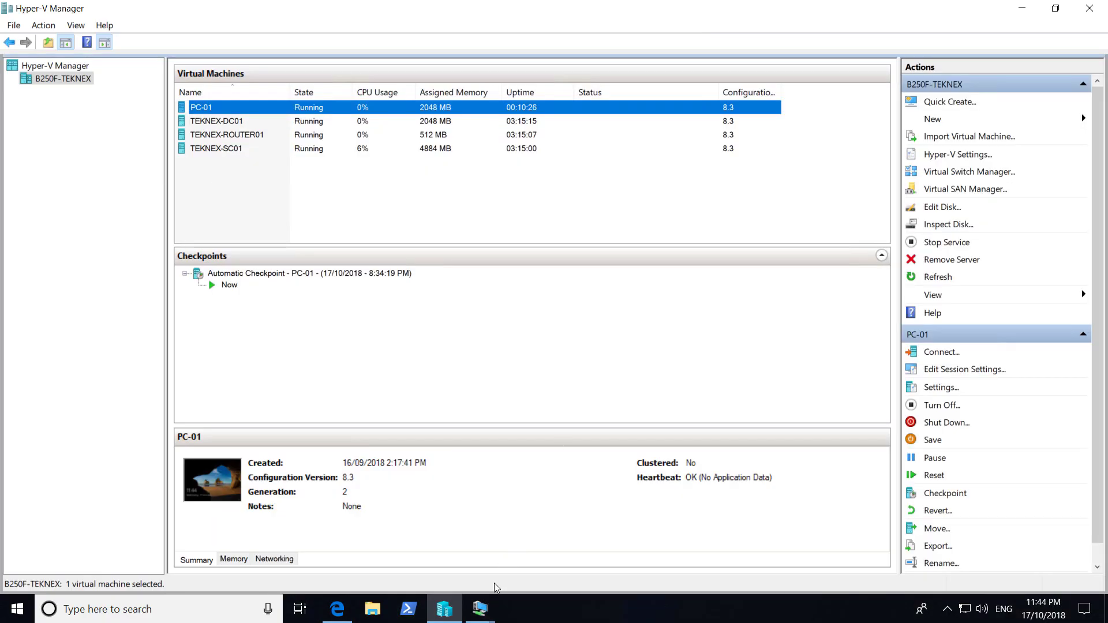
{"action": "mouse_move", "coordinate": [480, 608]}
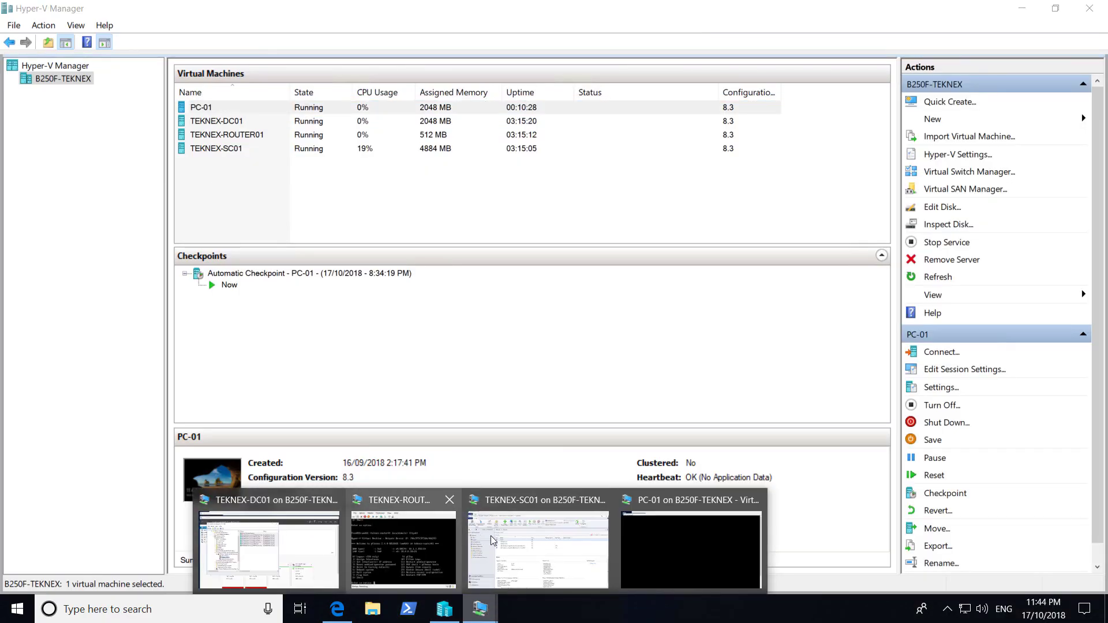
{"action": "left_click", "coordinate": [694, 531]}
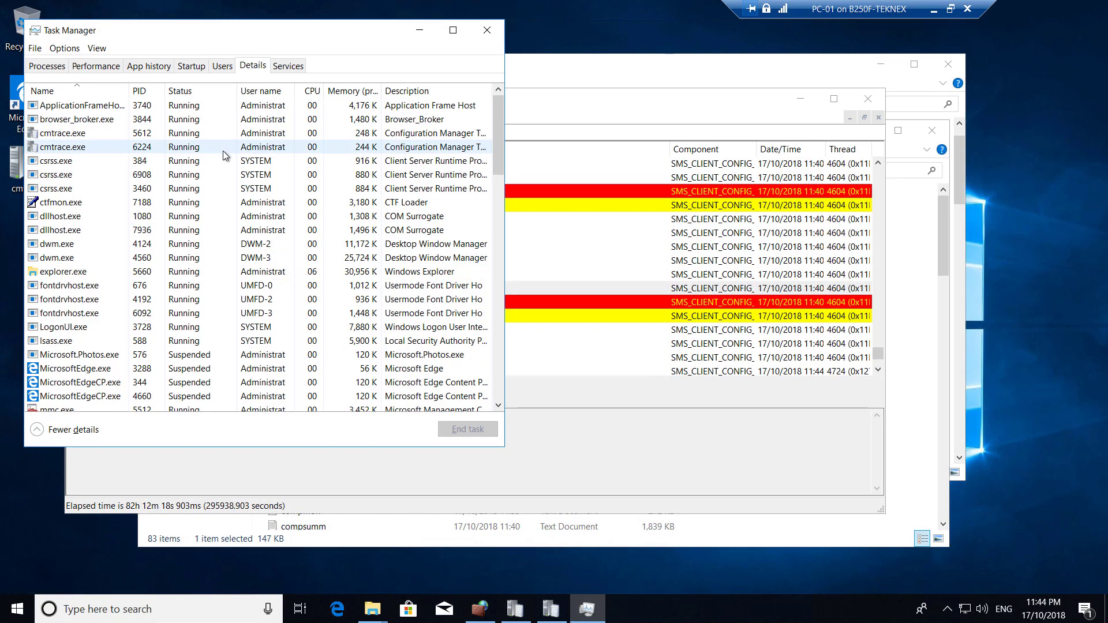
{"action": "left_click", "coordinate": [287, 66]}
{"action": "left_click", "coordinate": [254, 67]}
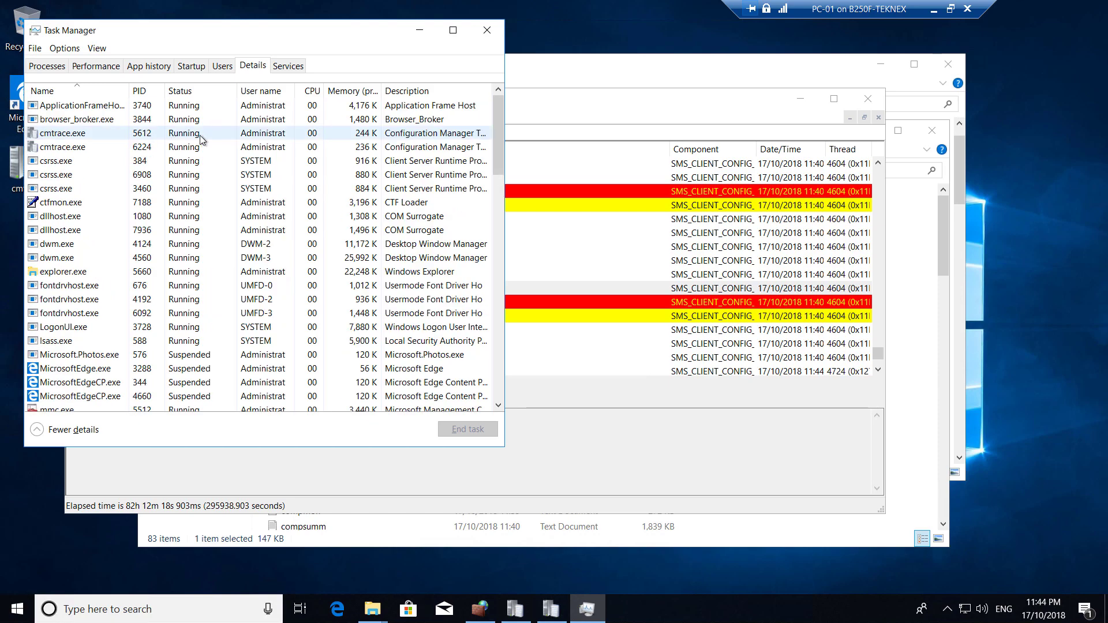
Browse from This PC to the ccmsetup folder inside C:\Windows on PC-01.
{"action": "left_click", "coordinate": [551, 68]}
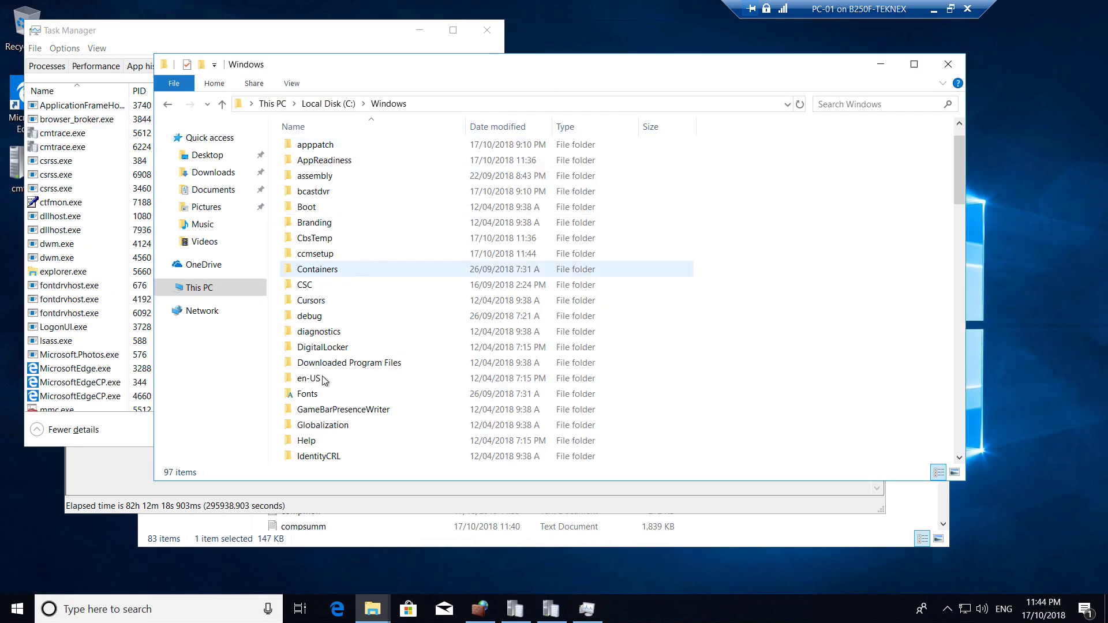
{"action": "left_click", "coordinate": [230, 292]}
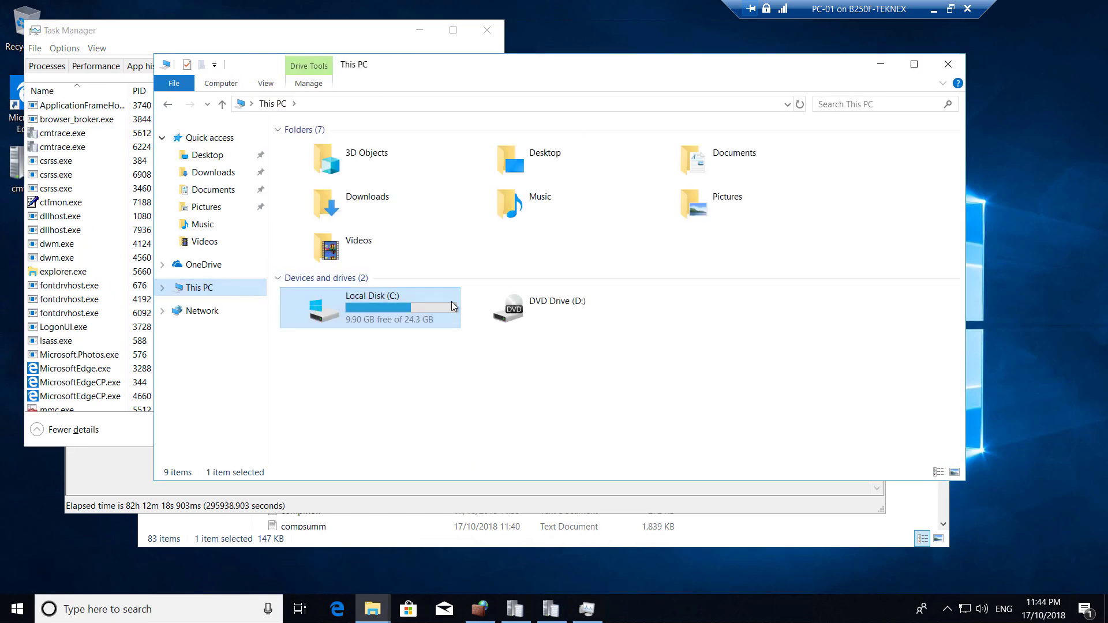
{"action": "double_click", "coordinate": [396, 308]}
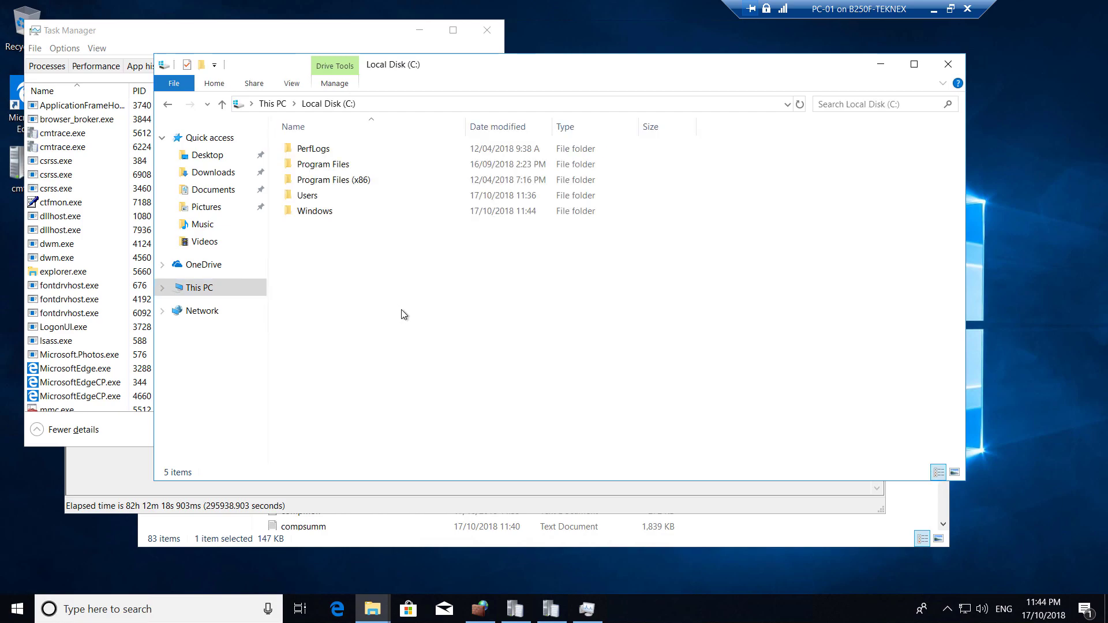
{"action": "double_click", "coordinate": [346, 215]}
{"action": "double_click", "coordinate": [358, 289]}
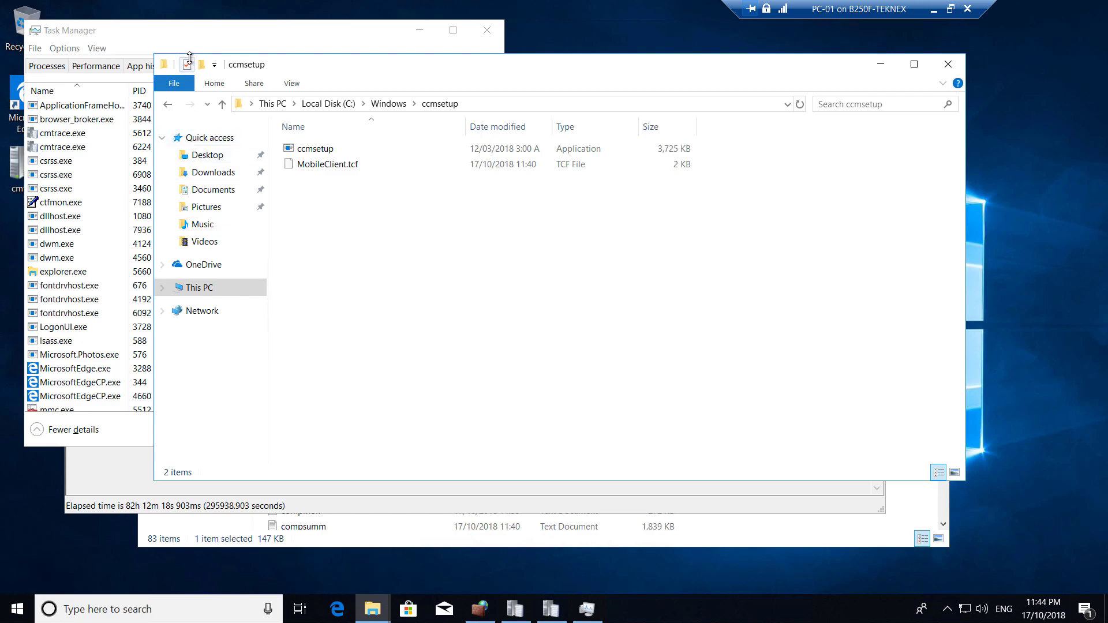
Return to the detailed process list in Task Manager and select the ccmsetup.exe process.
{"action": "left_click", "coordinate": [215, 48]}
{"action": "left_click", "coordinate": [222, 66]}
{"action": "left_click", "coordinate": [253, 66]}
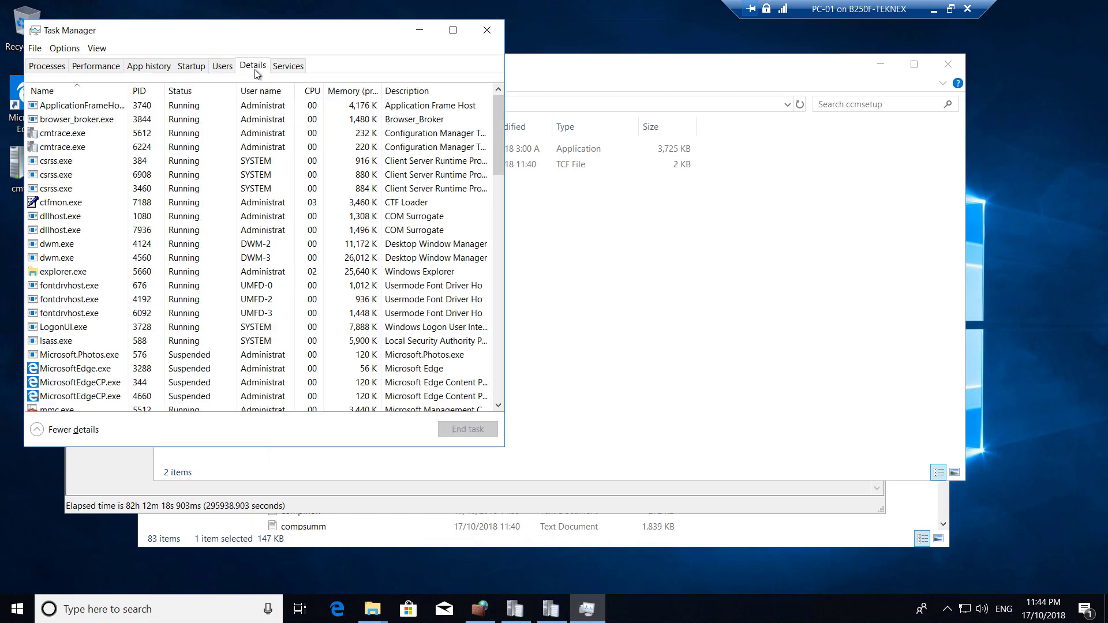
{"action": "left_click", "coordinate": [120, 178]}
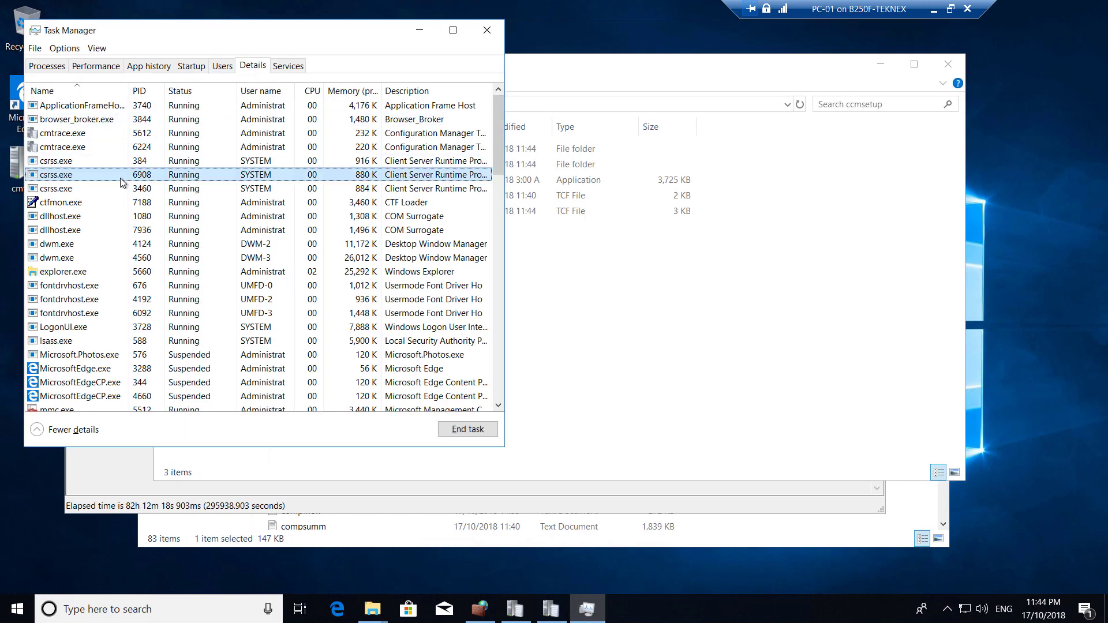
{"action": "left_click", "coordinate": [120, 188]}
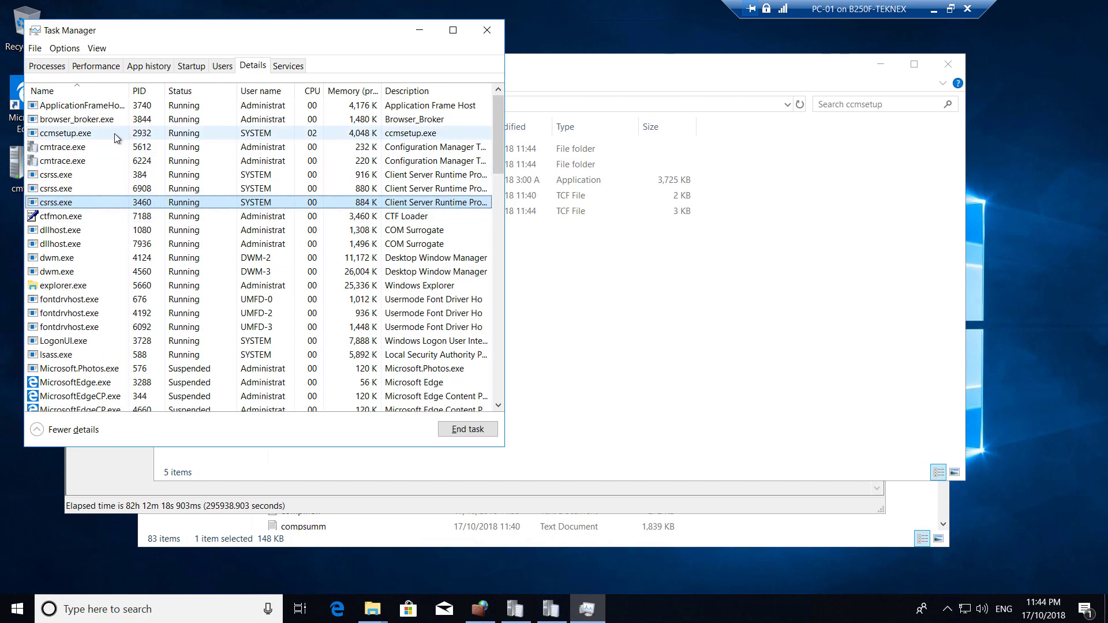
{"action": "left_click", "coordinate": [149, 134]}
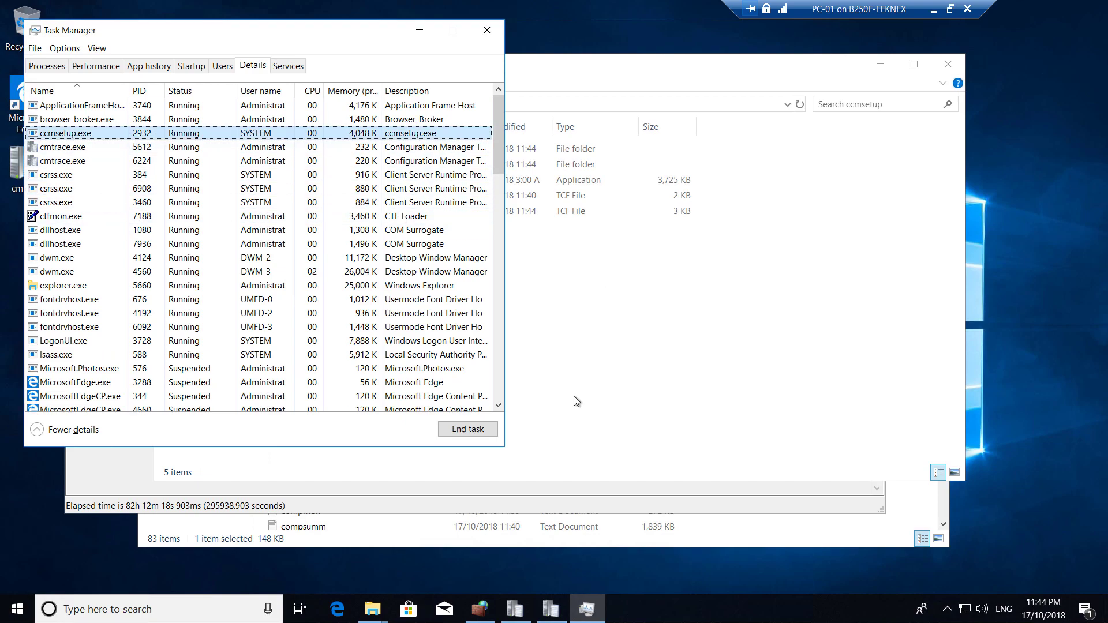
Bring up the ccm log in the trace tool and examine the entries on receiving and submitting PC-01's push request.
{"action": "left_click", "coordinate": [439, 538]}
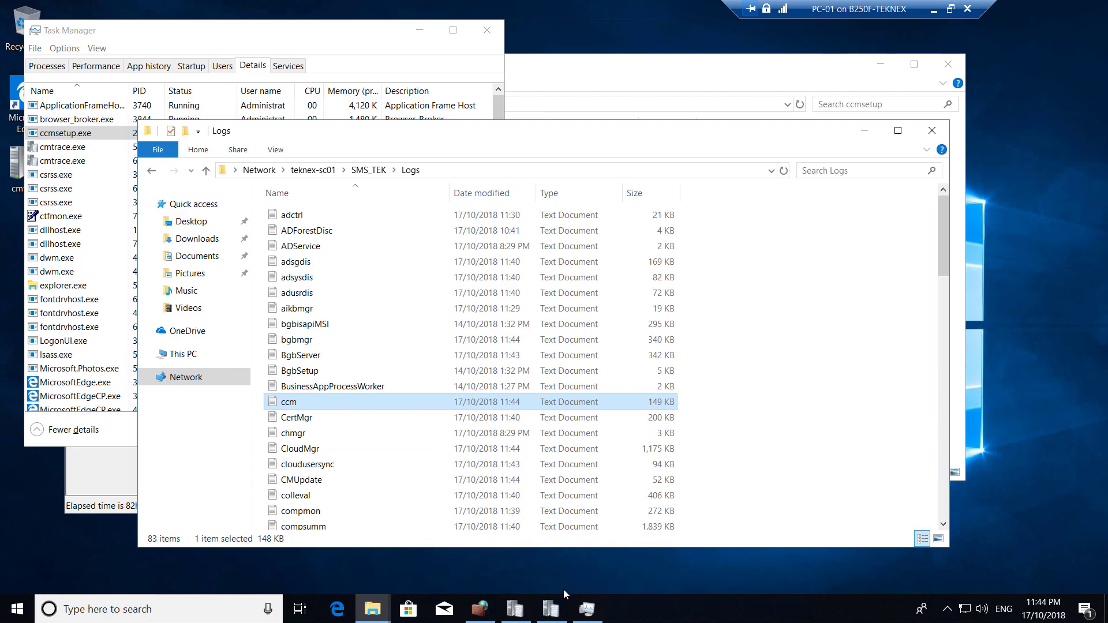
{"action": "left_click", "coordinate": [557, 611]}
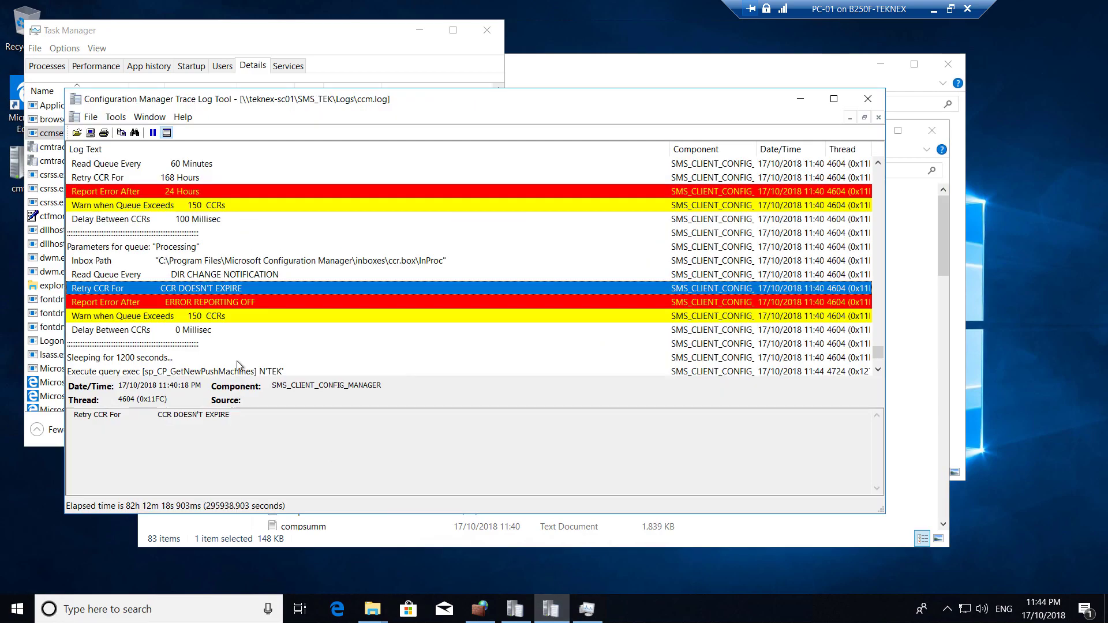
{"action": "scroll", "coordinate": [242, 335], "scroll_direction": "down", "scroll_amount": 4}
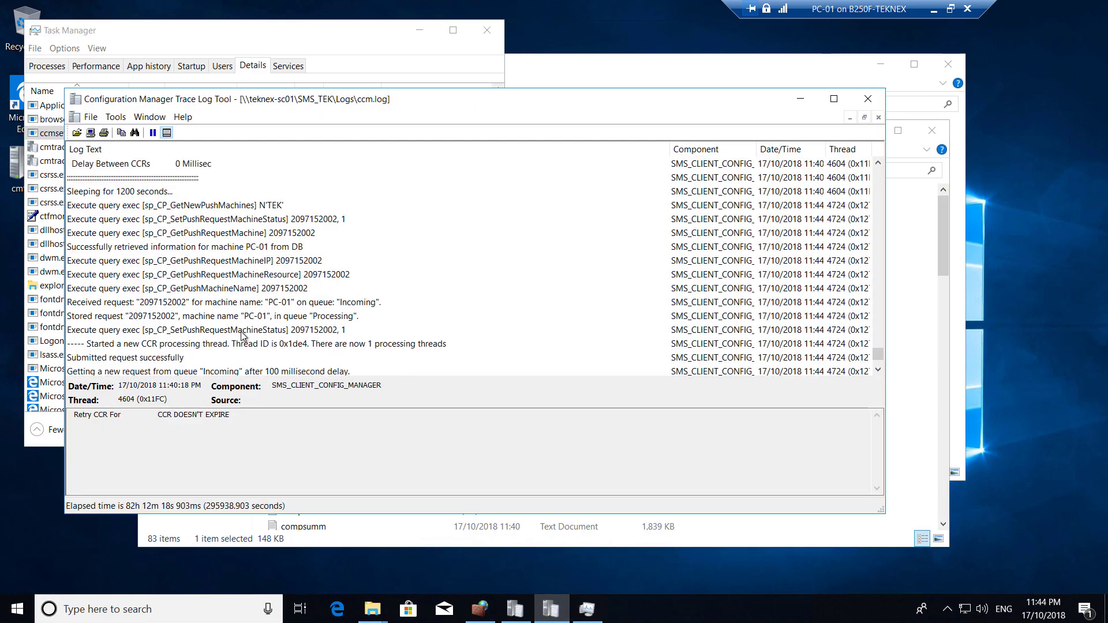
{"action": "left_click", "coordinate": [194, 207]}
{"action": "scroll", "coordinate": [260, 233], "scroll_direction": "down", "scroll_amount": 2}
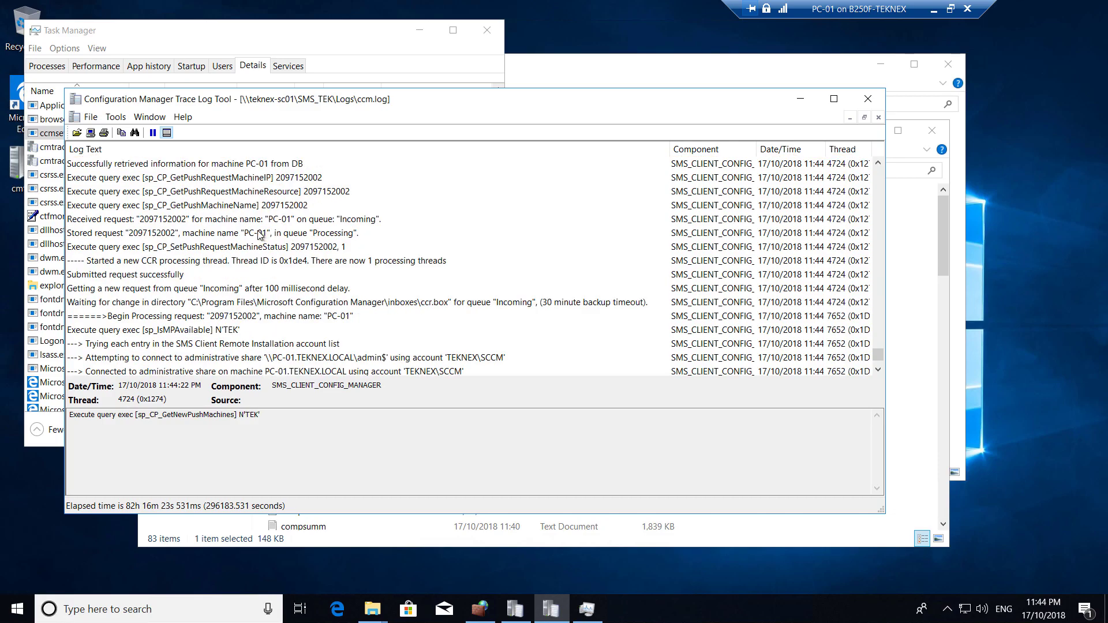
{"action": "left_click", "coordinate": [122, 276]}
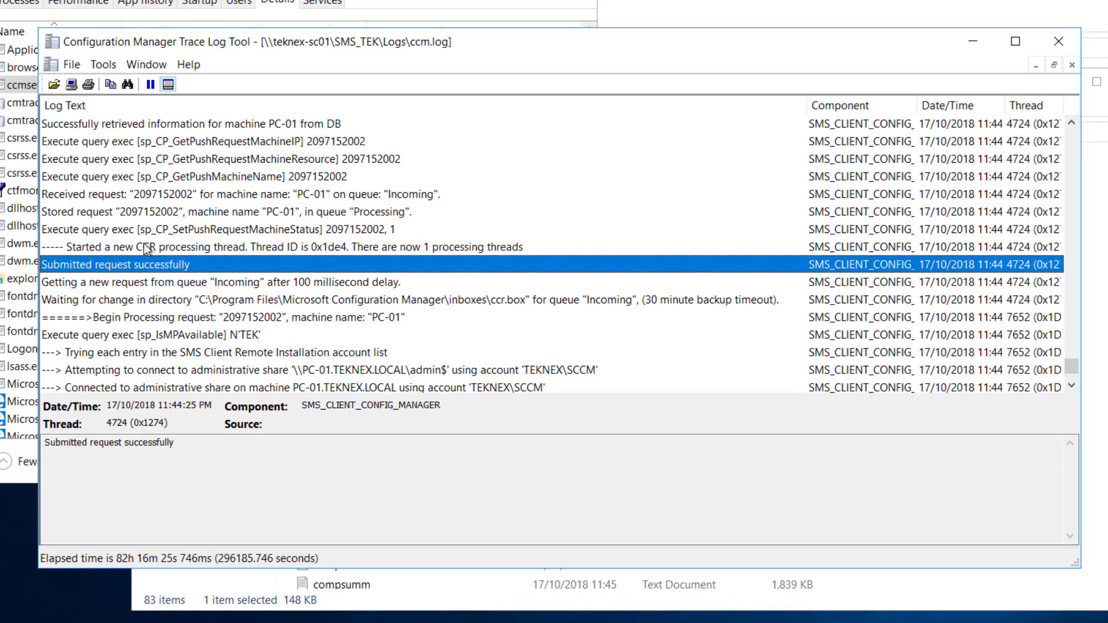
{"action": "left_click", "coordinate": [272, 197]}
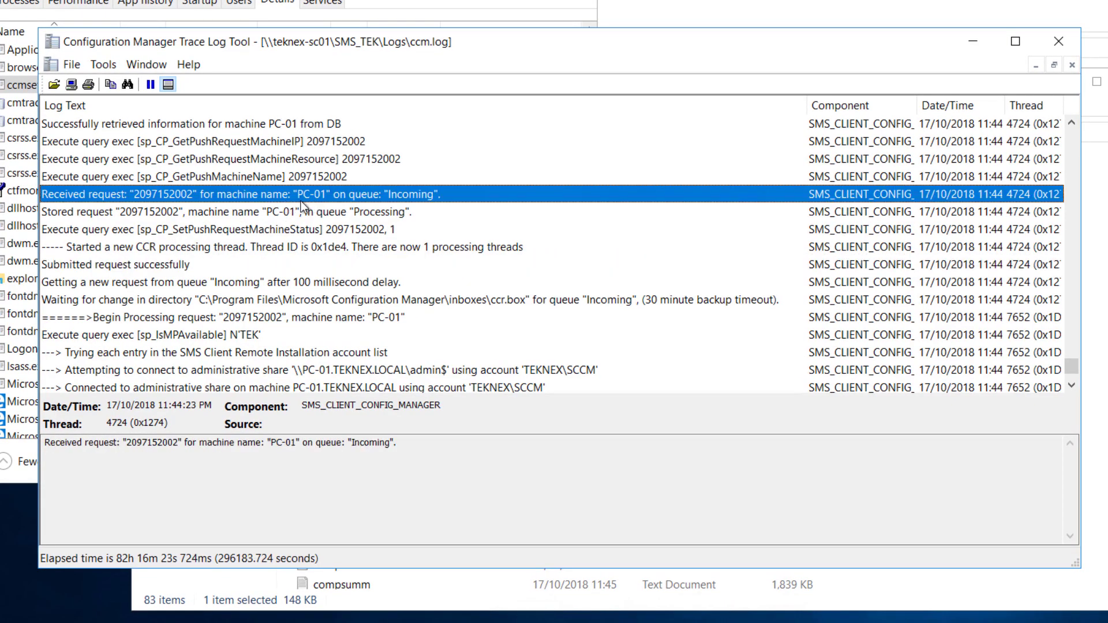
Examine the ccm log entries on the WMI connection, client file copying and ccmsetup service creation on PC-01.
{"action": "scroll", "coordinate": [230, 306], "scroll_direction": "down", "scroll_amount": 3}
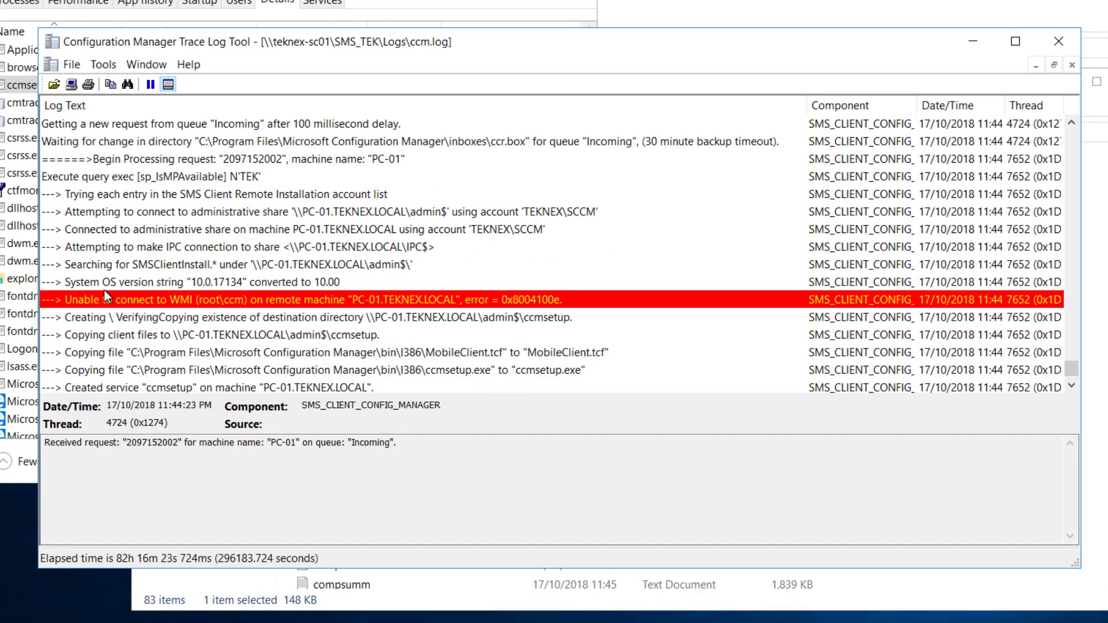
{"action": "left_click", "coordinate": [164, 302]}
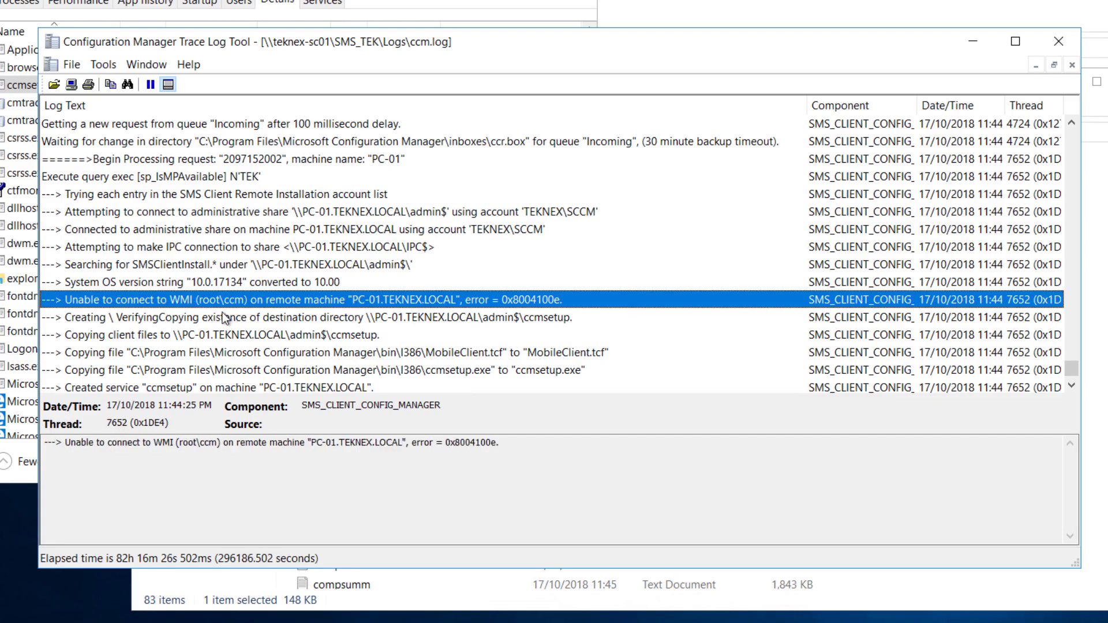
{"action": "left_click", "coordinate": [211, 320]}
{"action": "scroll", "coordinate": [253, 324], "scroll_direction": "down", "scroll_amount": 3}
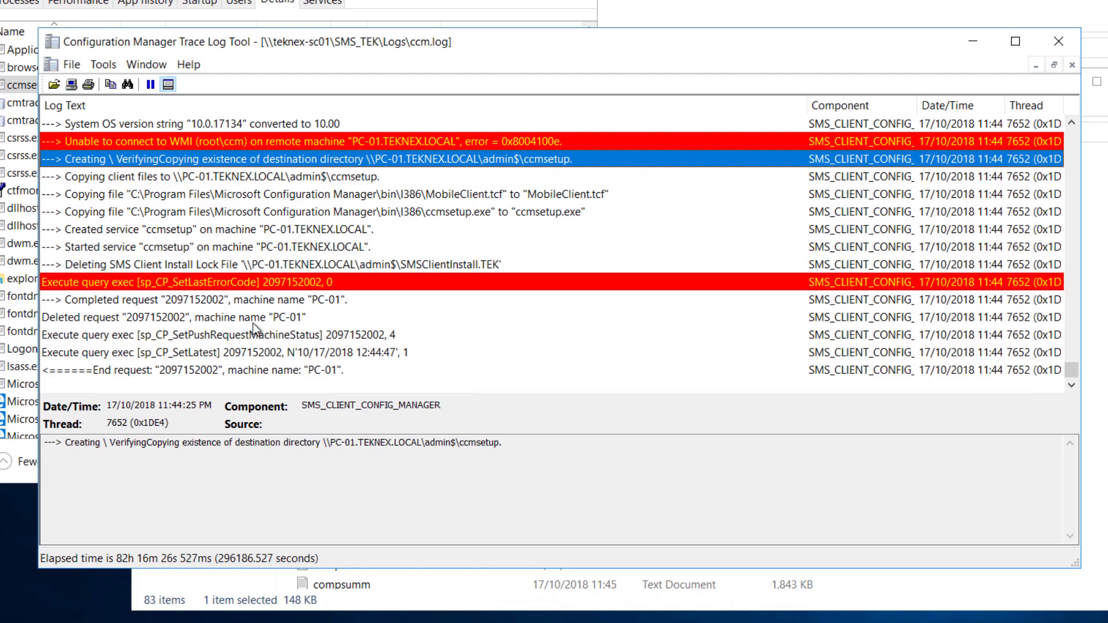
{"action": "left_click", "coordinate": [367, 265]}
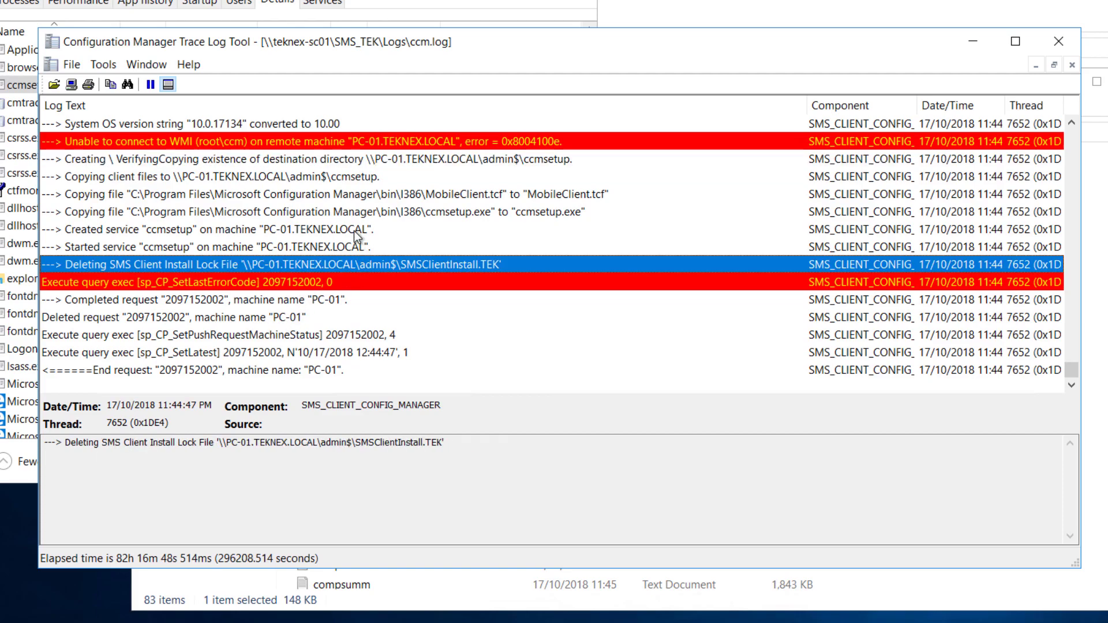
{"action": "left_click", "coordinate": [321, 231]}
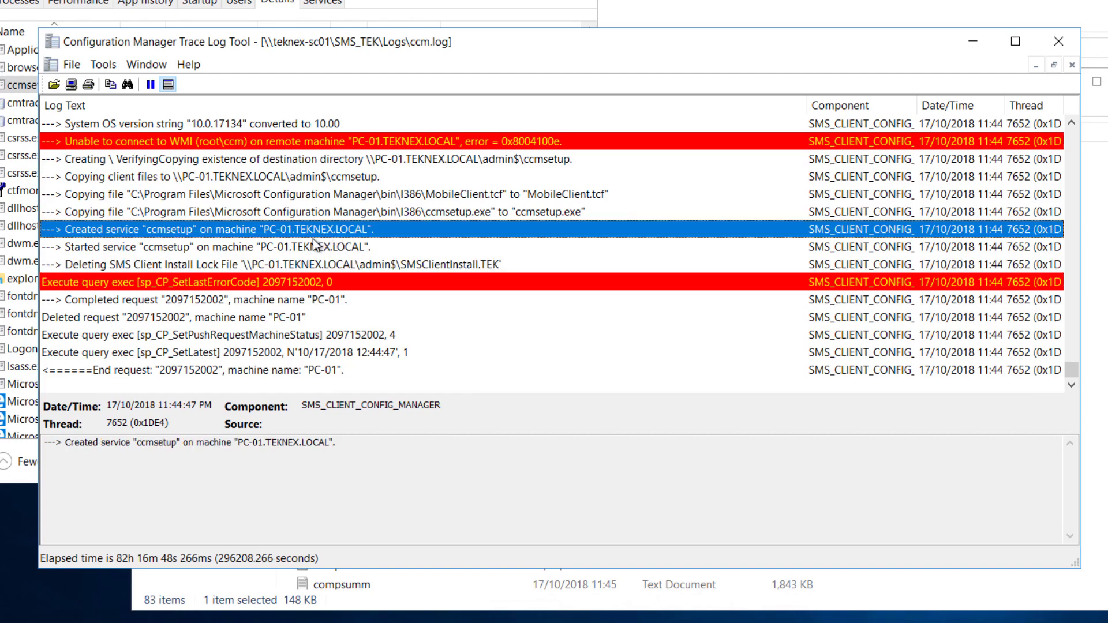
Examine the ccm log entries on starting the ccmsetup service and completing PC-01's request, then return to the ccmsetup log.
{"action": "left_click", "coordinate": [259, 249]}
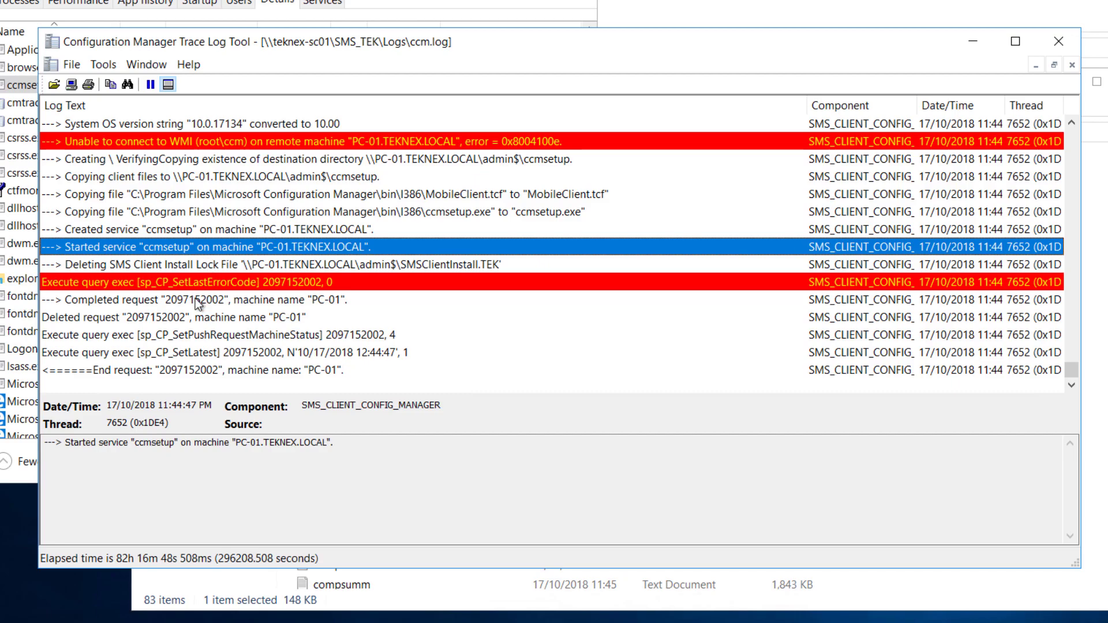
{"action": "left_click", "coordinate": [184, 301]}
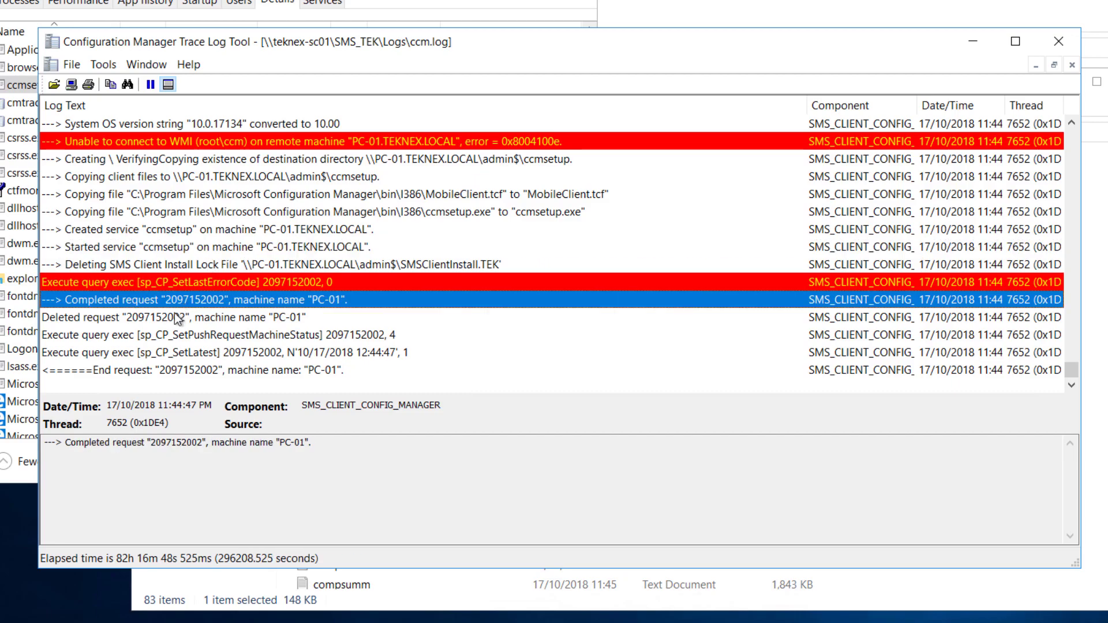
{"action": "left_click", "coordinate": [961, 39]}
{"action": "left_click", "coordinate": [378, 22]}
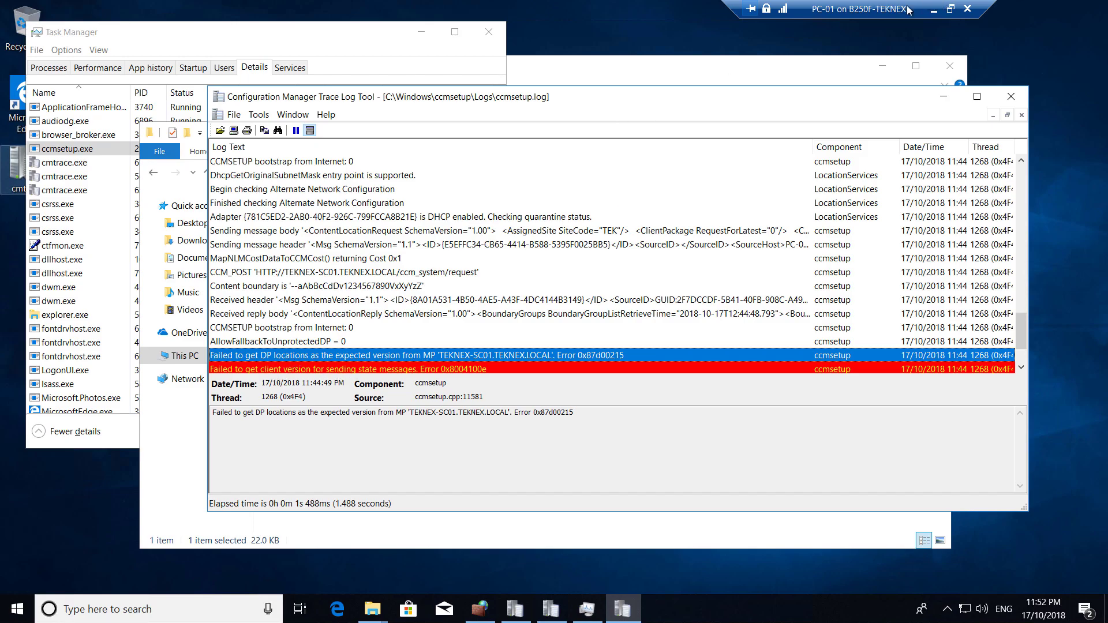
Switch to the TEKNEX-SC01 virtual machine and show the distribution points in the Configuration Manager administration workspace.
{"action": "left_click", "coordinate": [934, 9]}
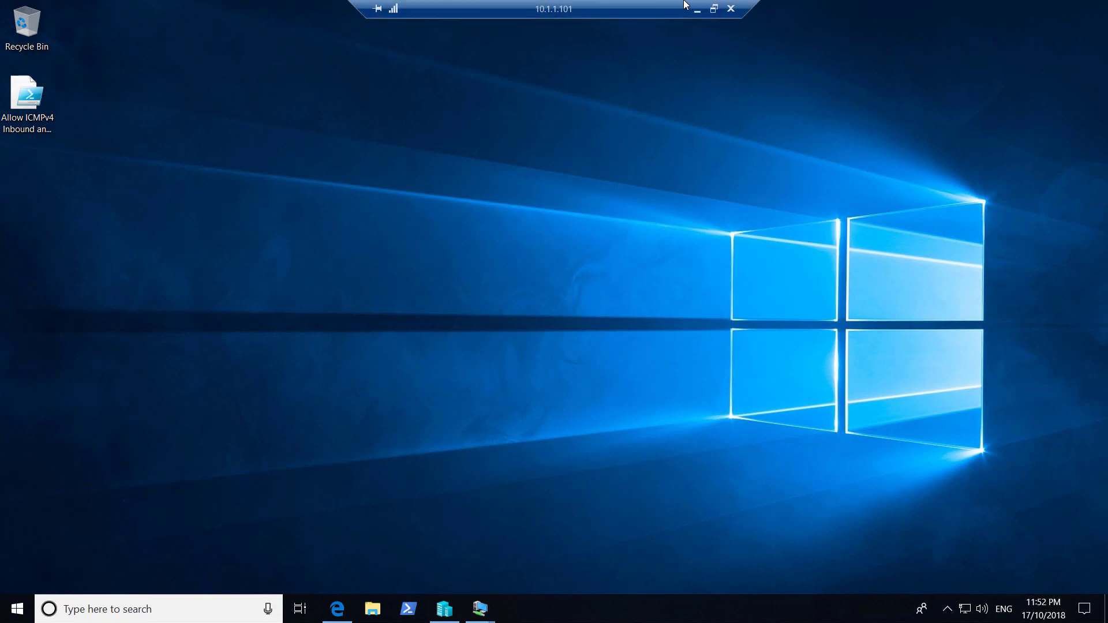
{"action": "mouse_move", "coordinate": [481, 618]}
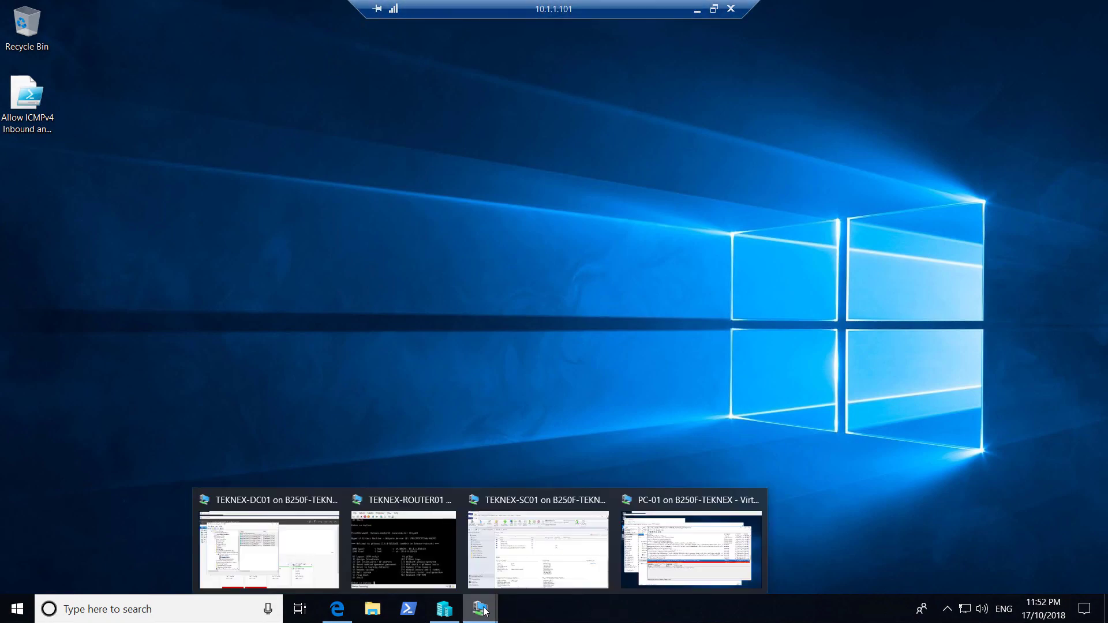
{"action": "left_click", "coordinate": [528, 544]}
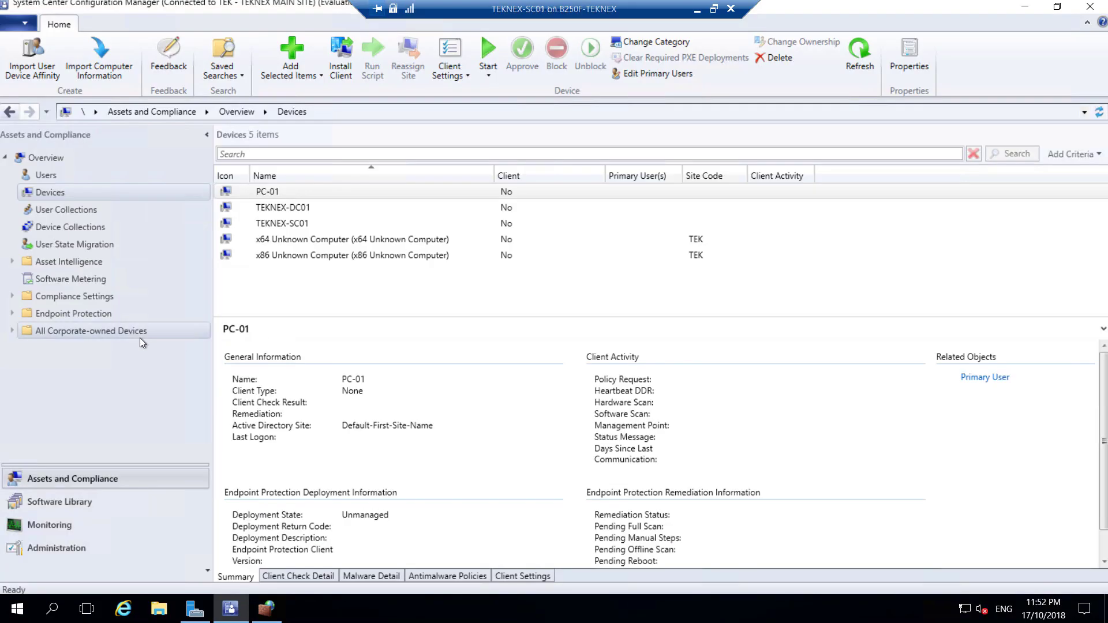
{"action": "left_click", "coordinate": [74, 550]}
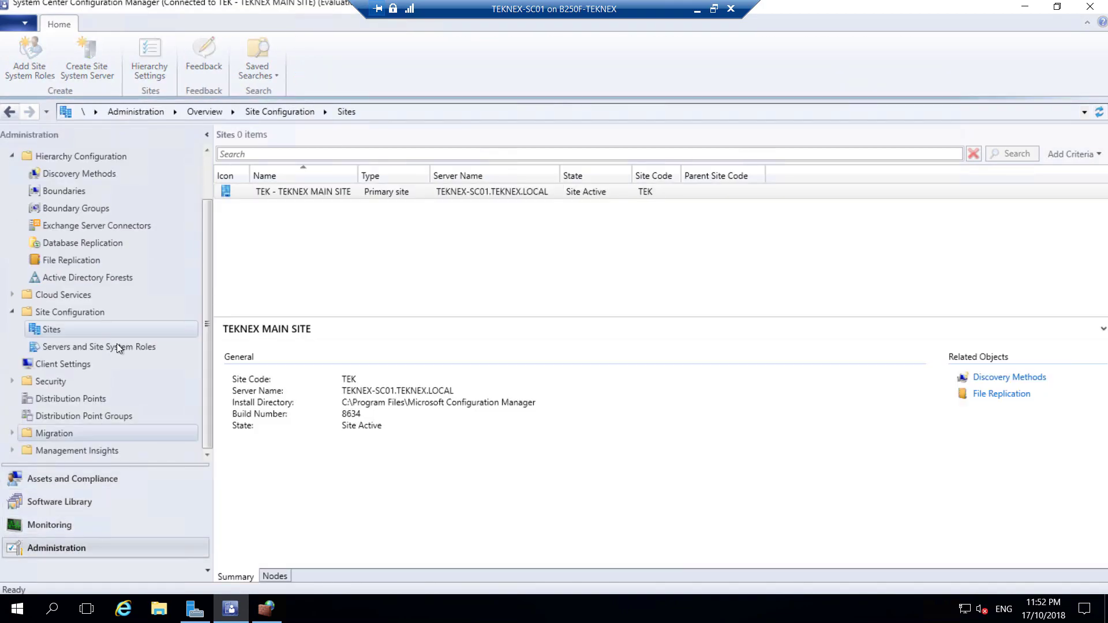
{"action": "left_click", "coordinate": [102, 399]}
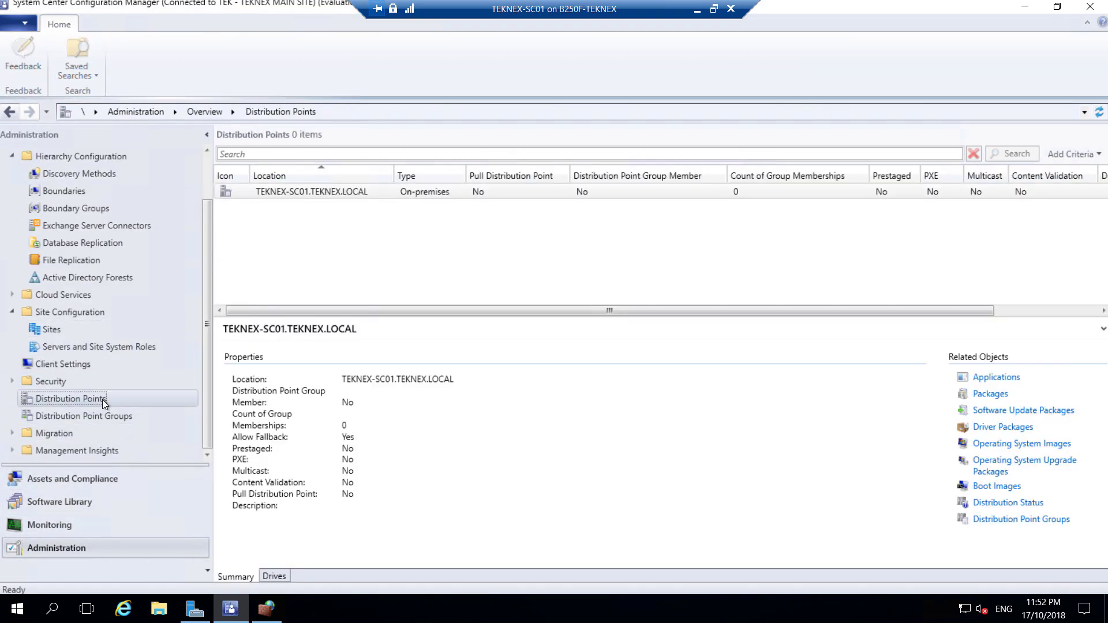
Open the properties of the TEKNEX-SC01.TEKNEX.LOCAL distribution point and check the Configuration Manager client package assigned to its content.
{"action": "left_click", "coordinate": [489, 193]}
{"action": "right_click", "coordinate": [490, 193]}
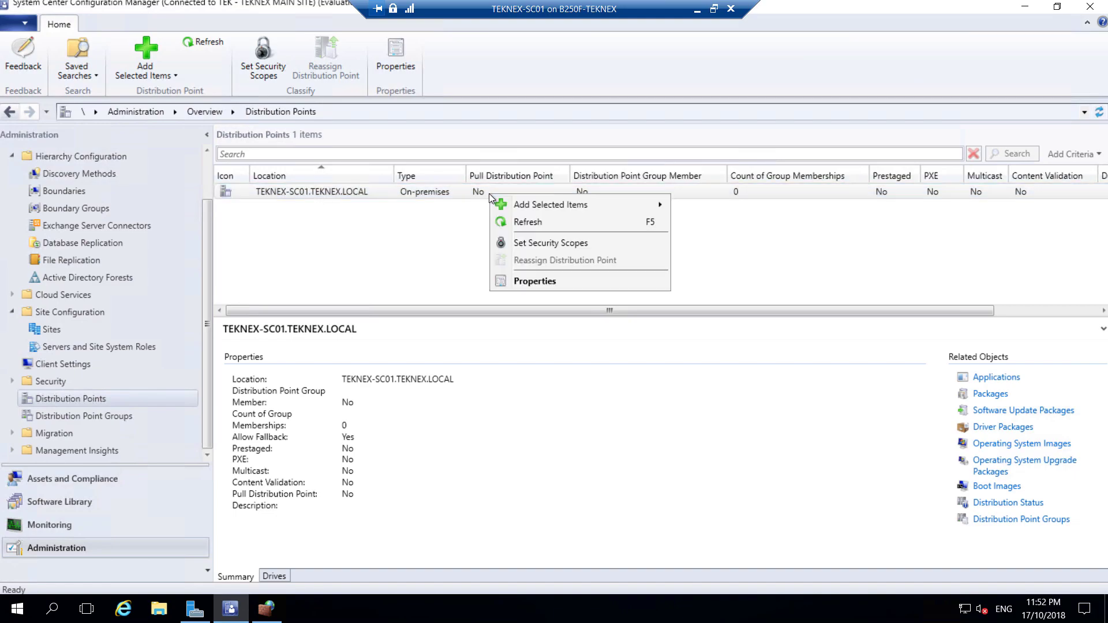
{"action": "mouse_move", "coordinate": [500, 197]}
{"action": "right_click", "coordinate": [384, 192]}
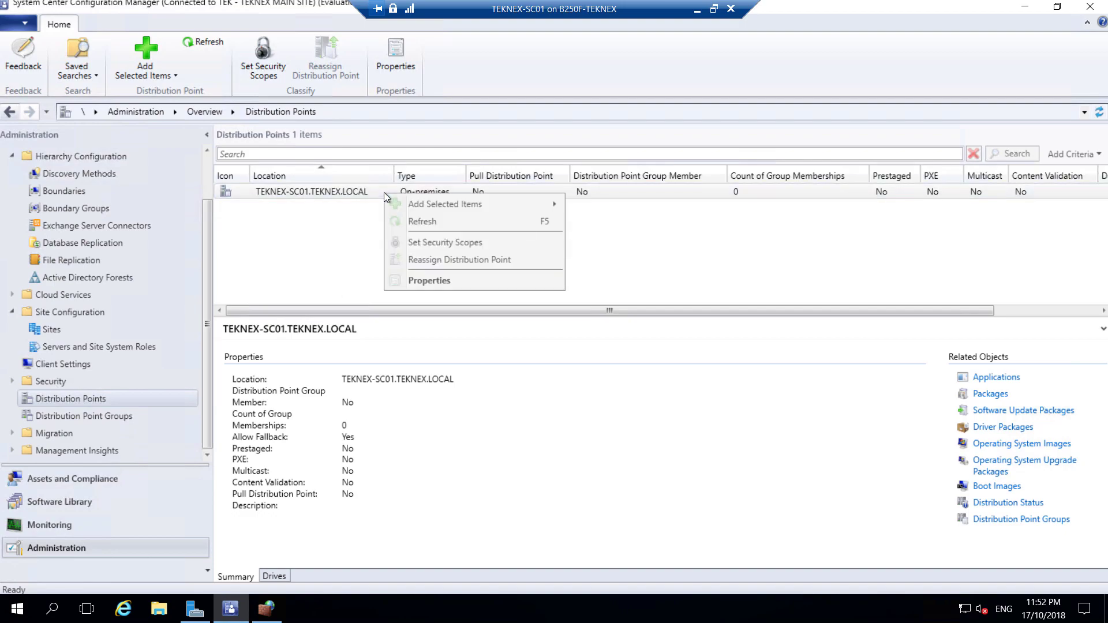
{"action": "left_click", "coordinate": [426, 281]}
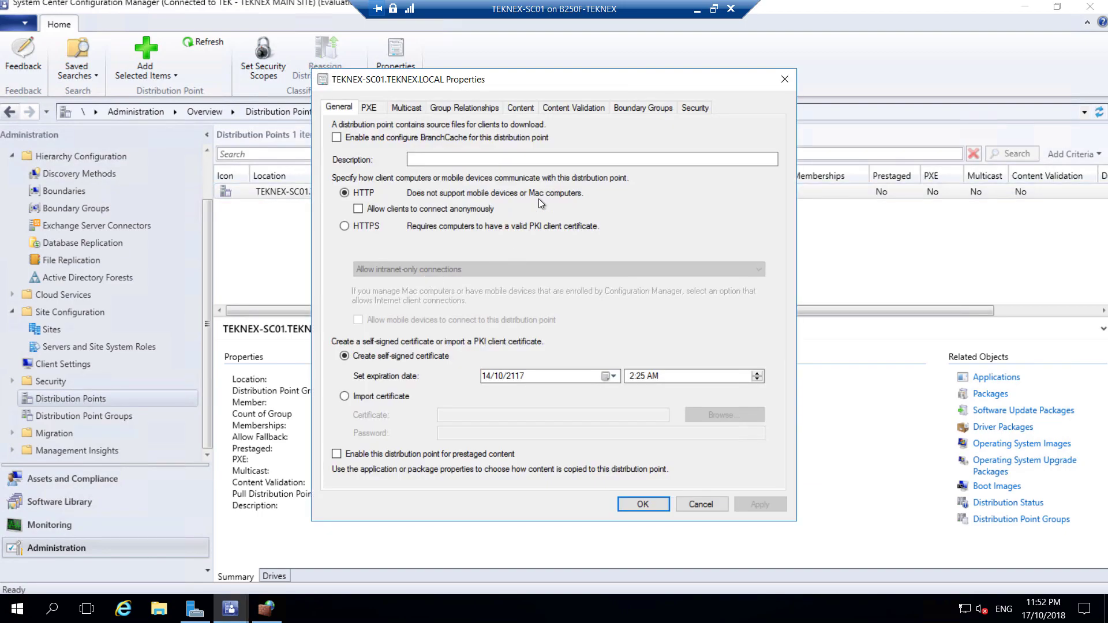
{"action": "left_click", "coordinate": [526, 109]}
{"action": "left_click", "coordinate": [445, 264]}
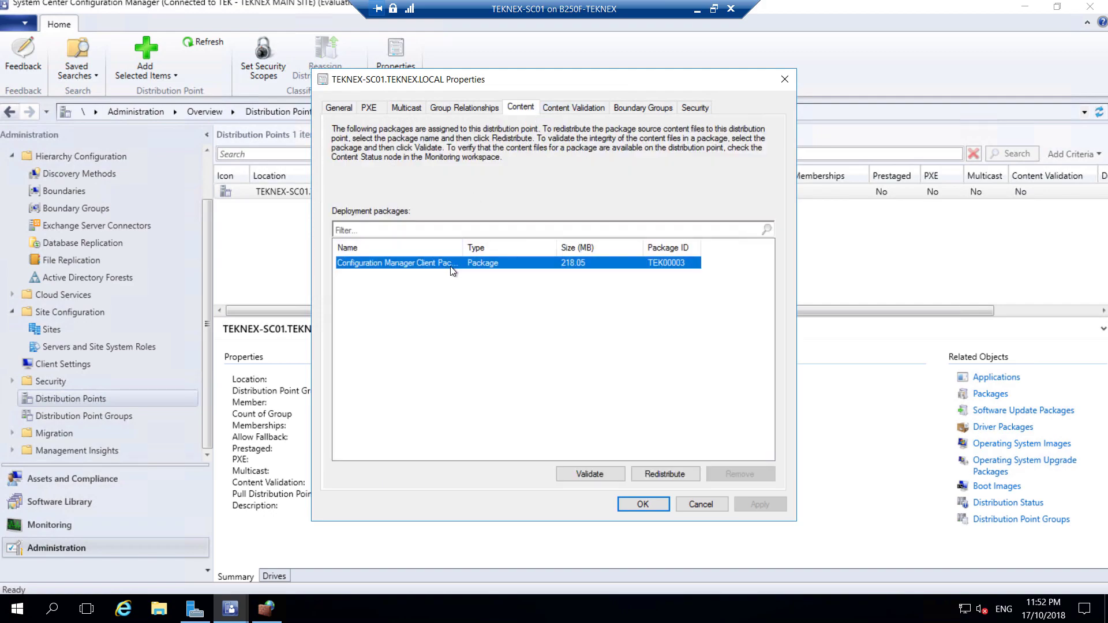
Associate the distribution point with the Teknex Boundary Group and save its properties.
{"action": "left_click", "coordinate": [574, 109]}
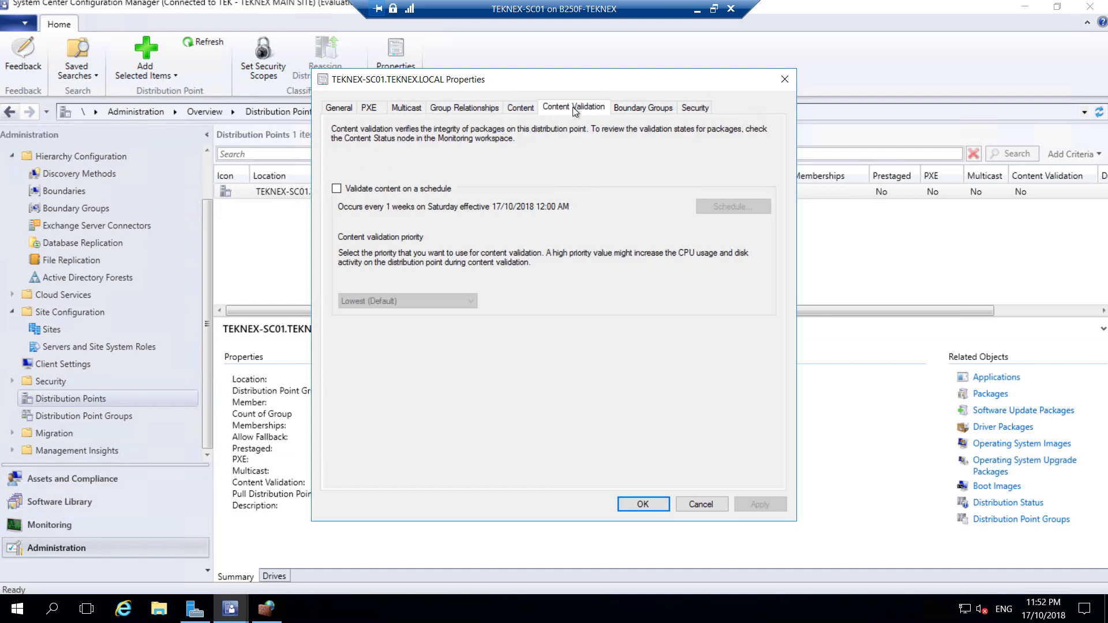
{"action": "left_click", "coordinate": [664, 108]}
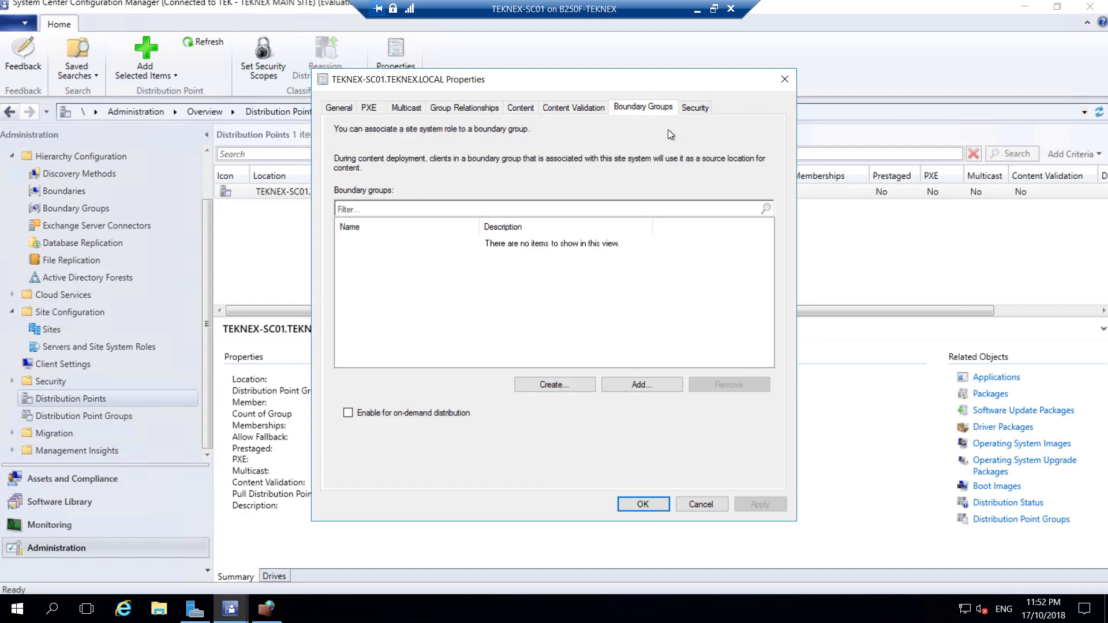
{"action": "left_click", "coordinate": [638, 386]}
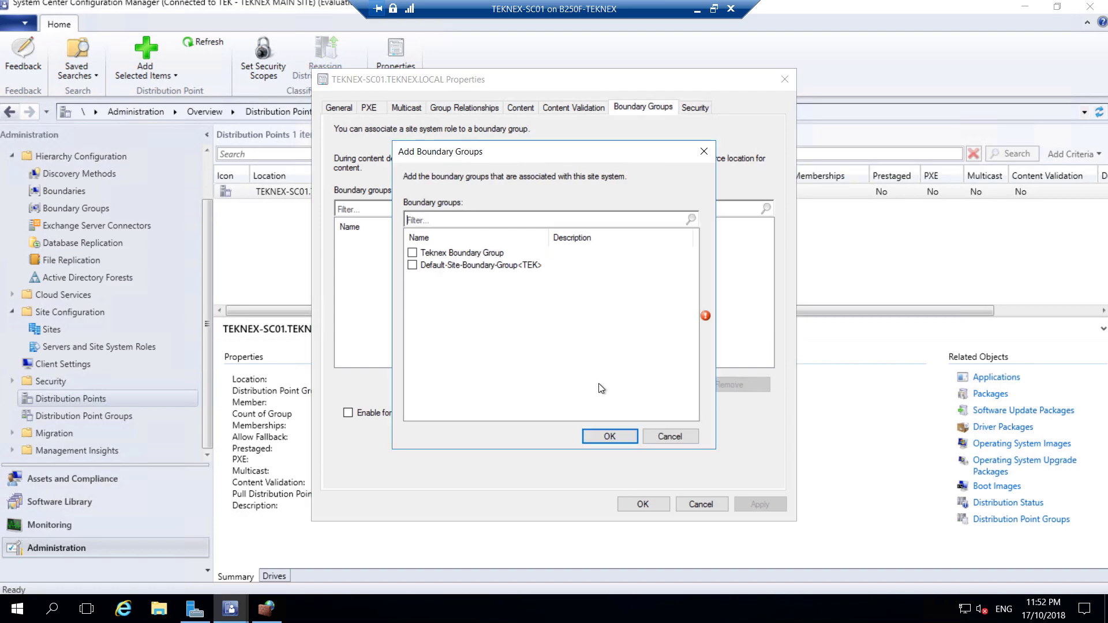
{"action": "left_click_drag", "start_coordinate": [549, 237], "coordinate": [580, 238]}
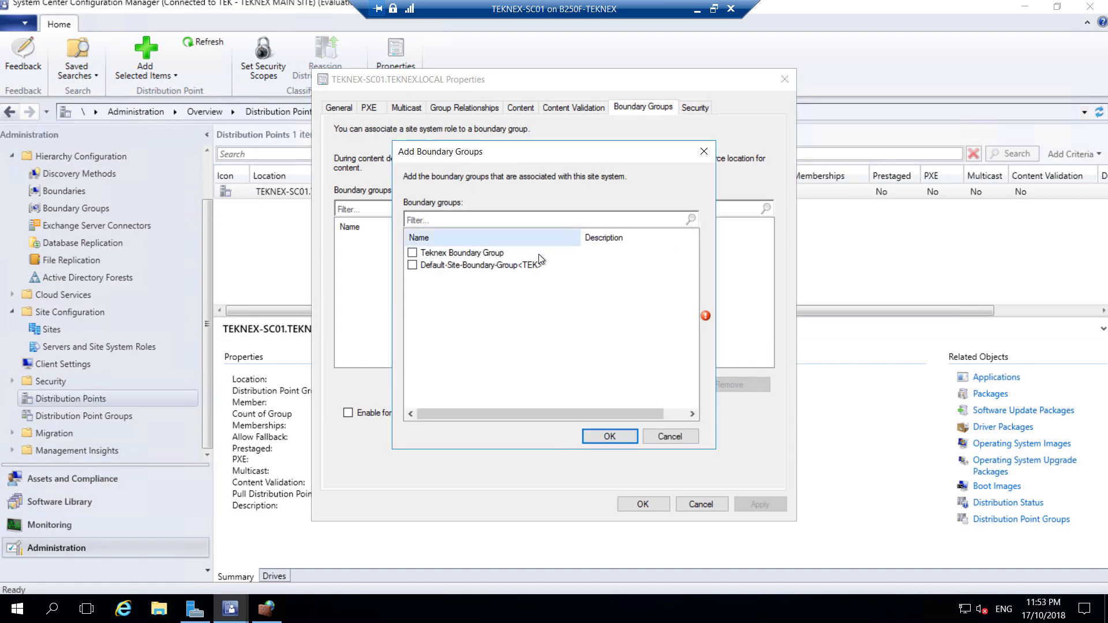
{"action": "left_click", "coordinate": [412, 253]}
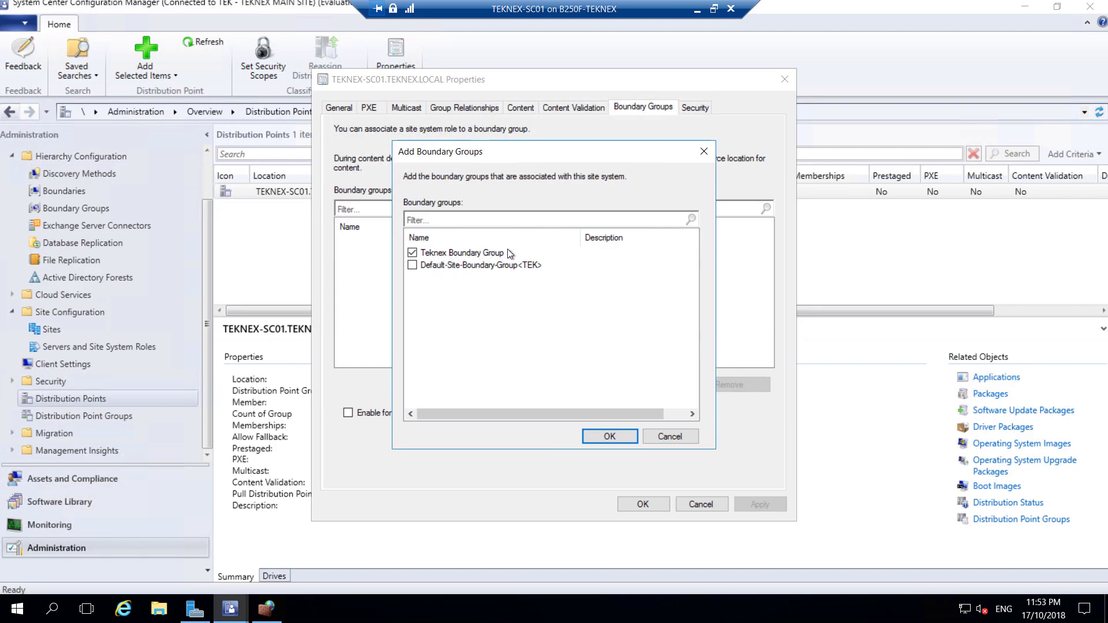
{"action": "left_click", "coordinate": [609, 436]}
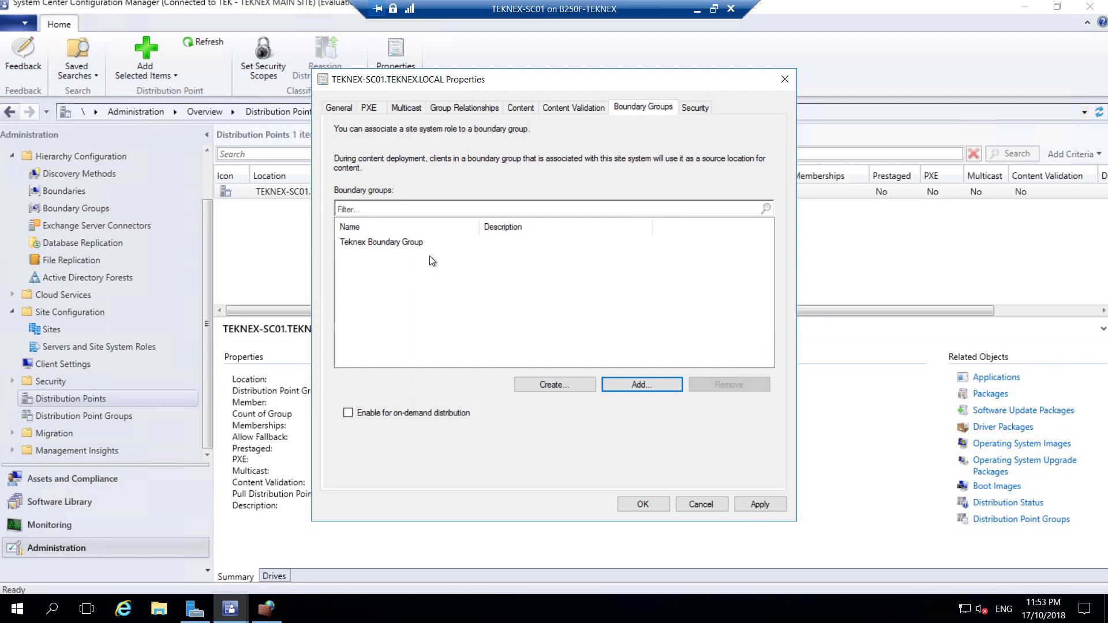
{"action": "left_click", "coordinate": [771, 503]}
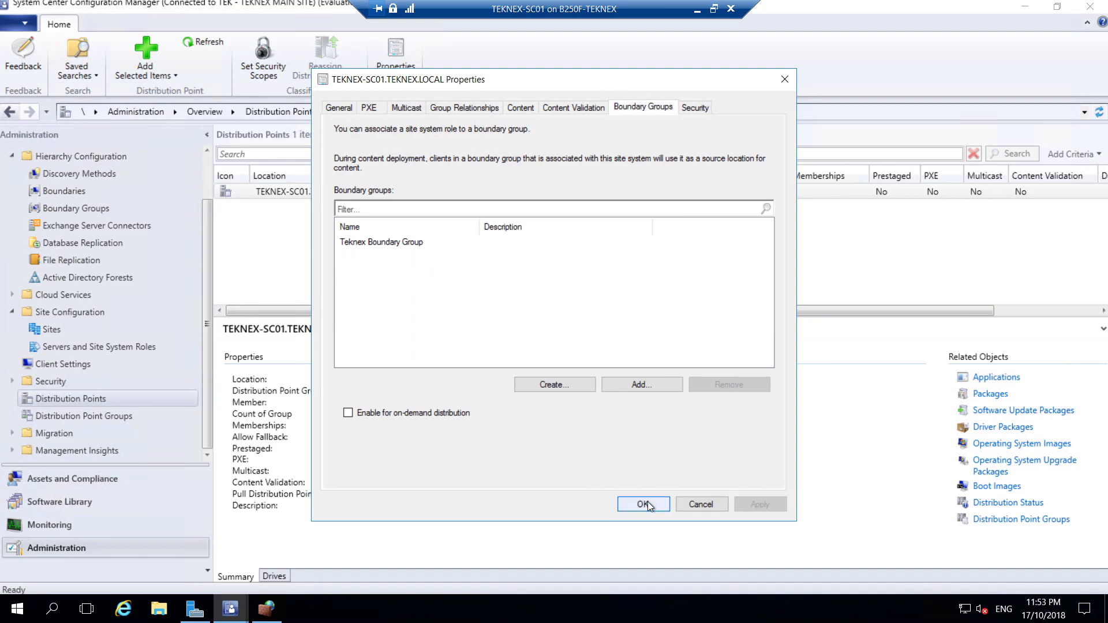
{"action": "left_click", "coordinate": [643, 504]}
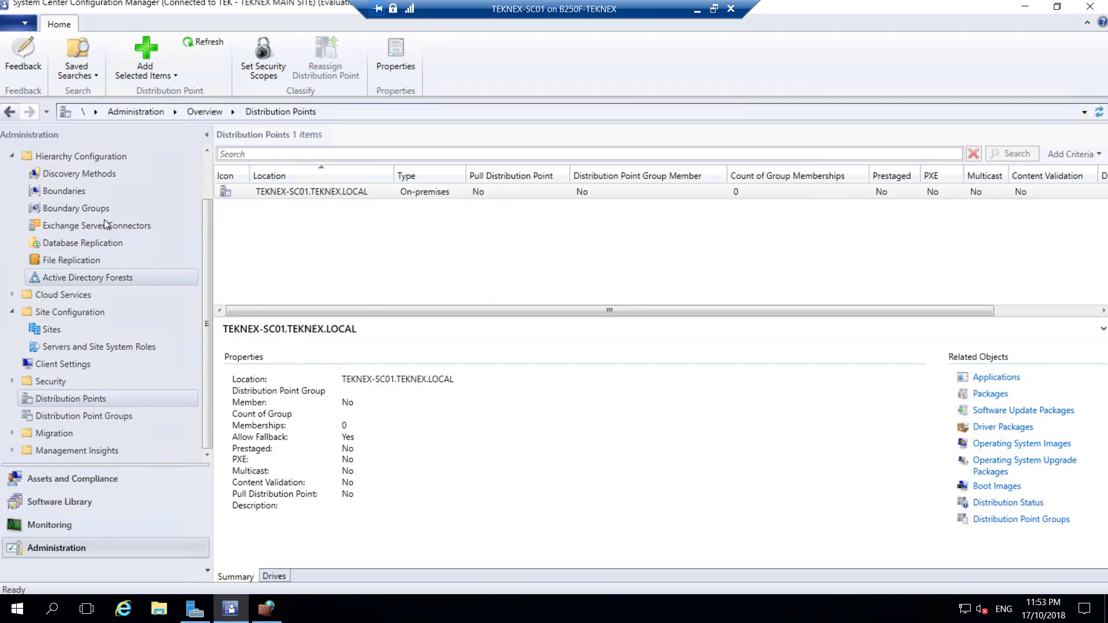
Start a new client installation for the PC-01 device and proceed to the client push options.
{"action": "left_click", "coordinate": [83, 480]}
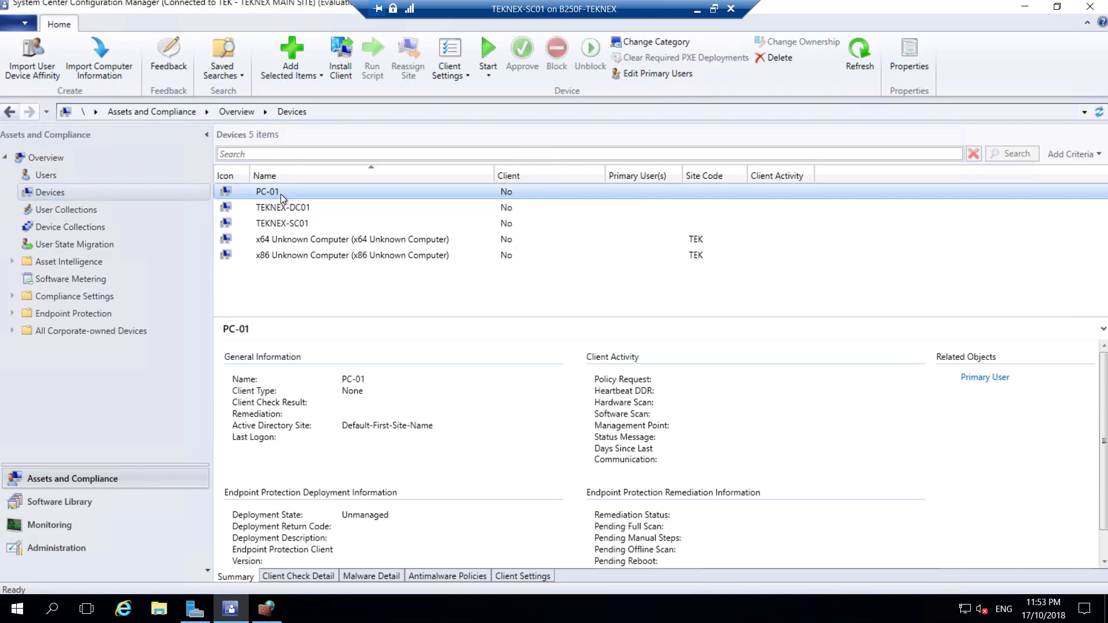
{"action": "right_click", "coordinate": [287, 192]}
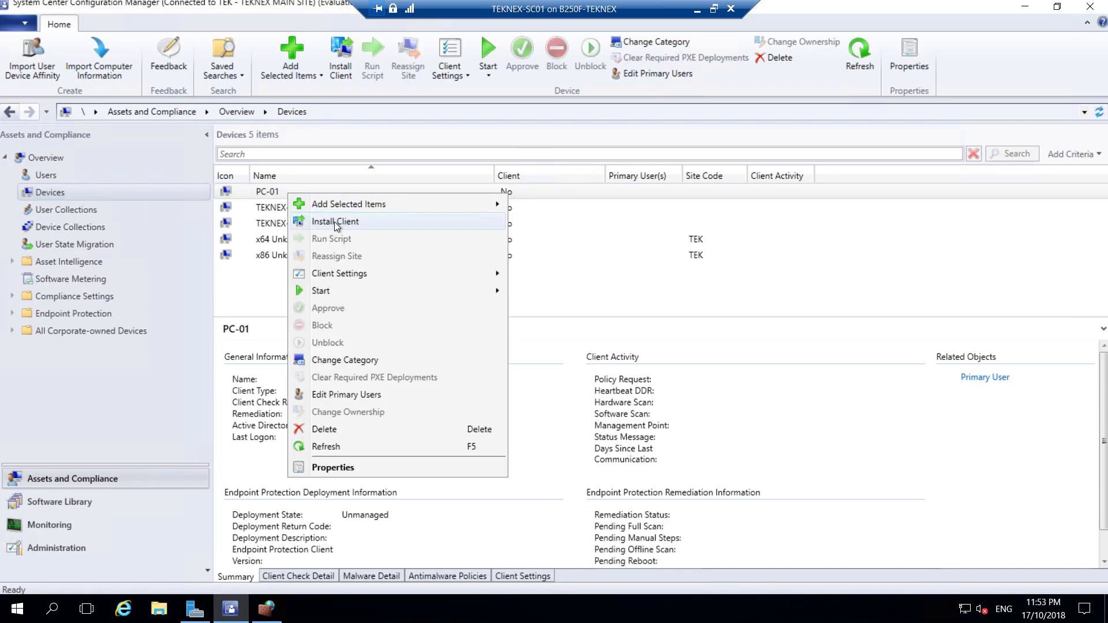
{"action": "left_click", "coordinate": [334, 221]}
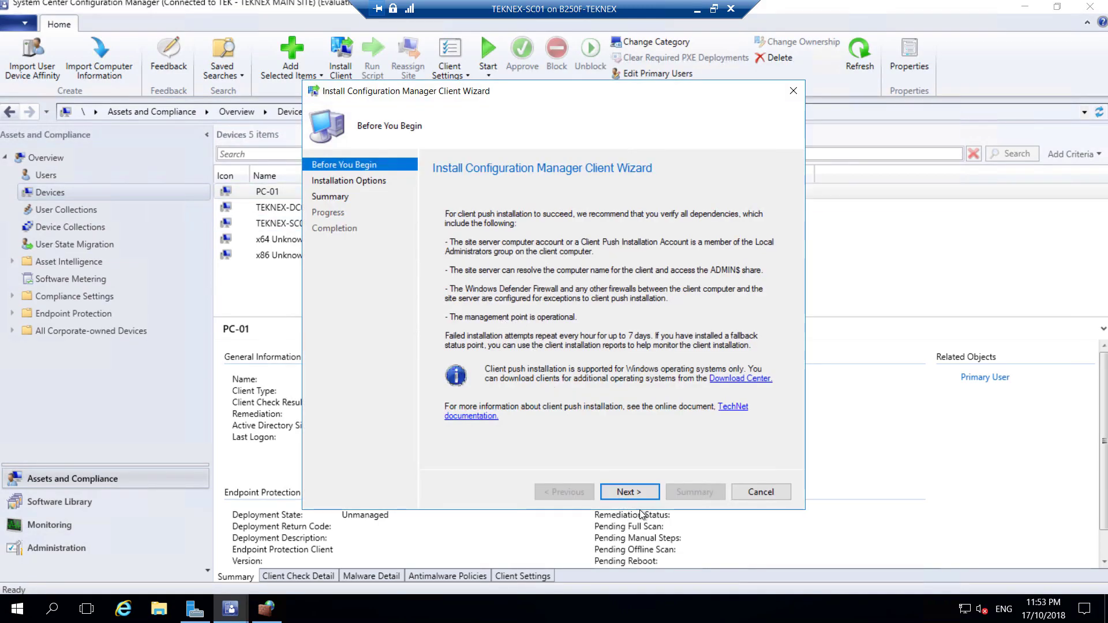
{"action": "left_click", "coordinate": [634, 494]}
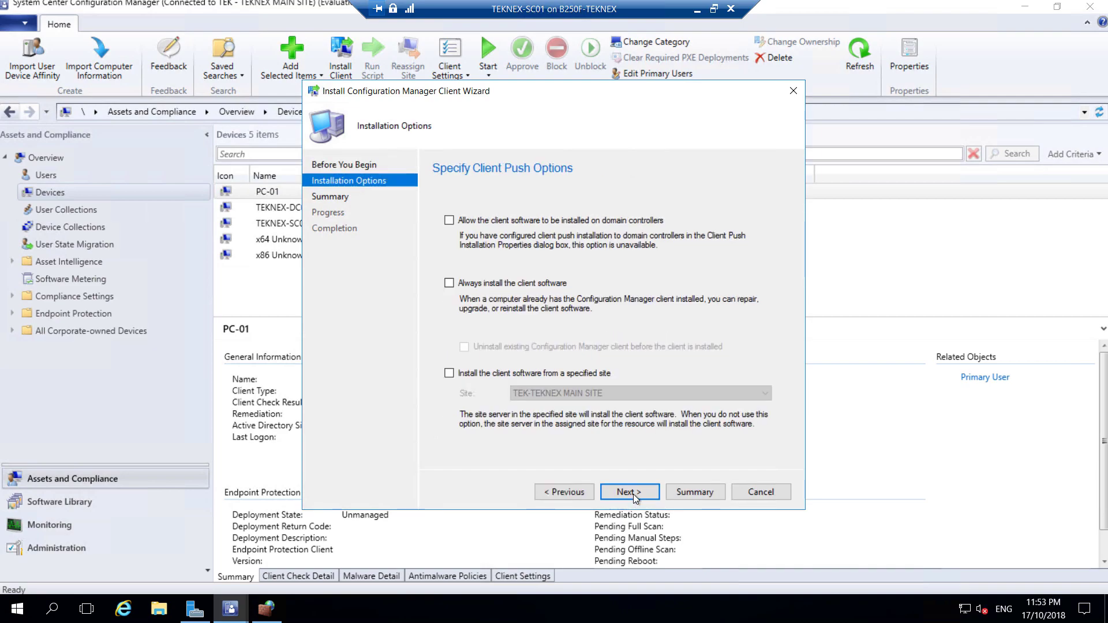
Always install the client software, from the specified site TEK-TEKNEX MAIN SITE, and complete the push installation wizard.
{"action": "left_click", "coordinate": [485, 284]}
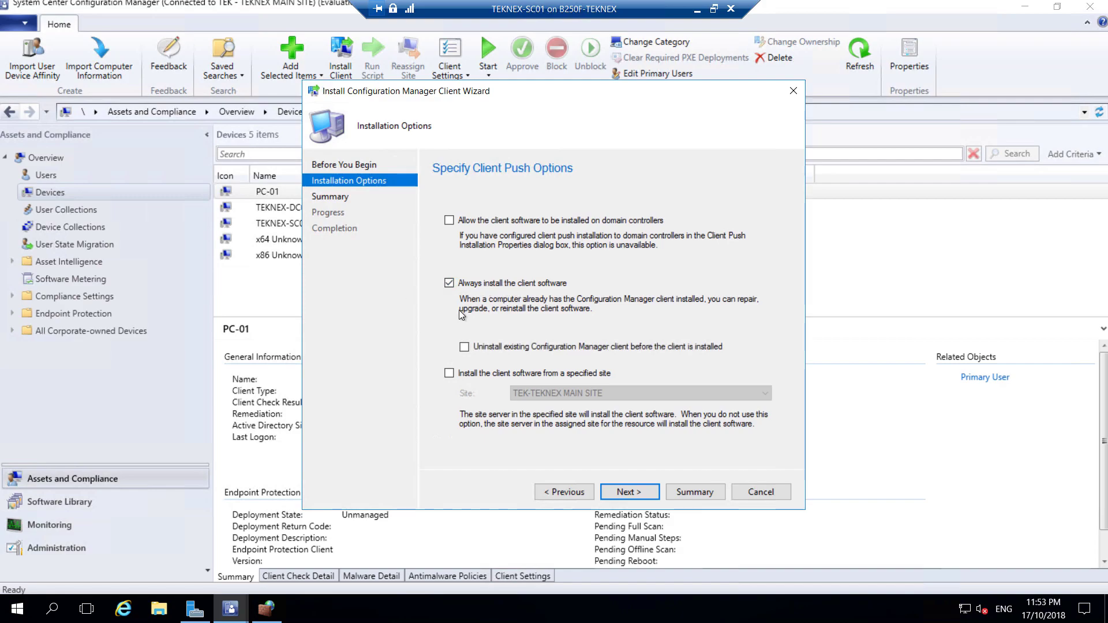
{"action": "left_click", "coordinate": [543, 373]}
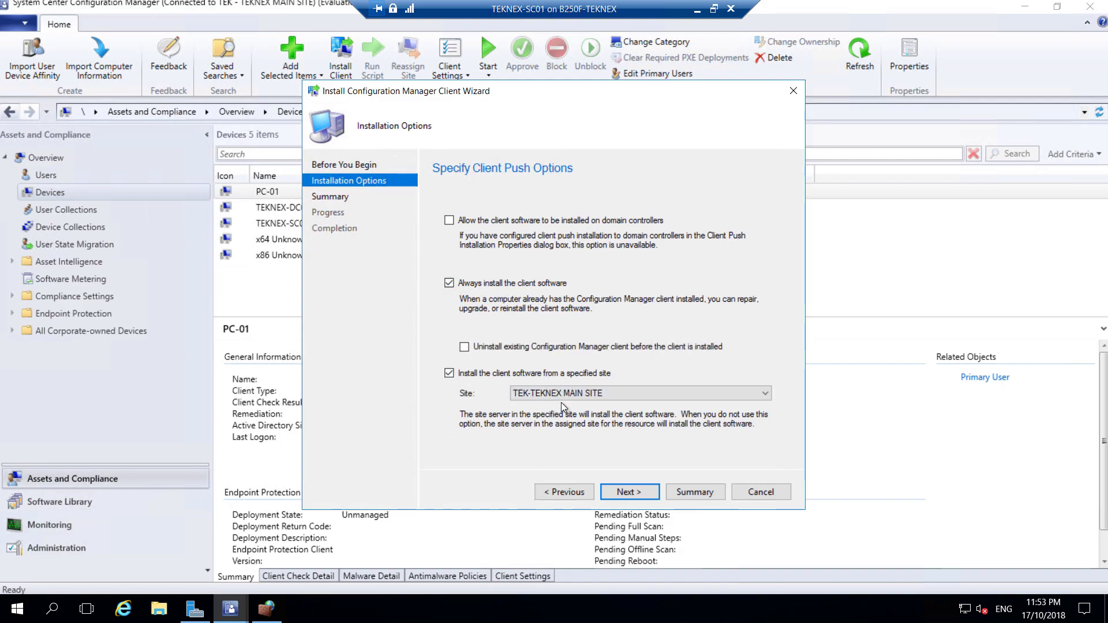
{"action": "left_click", "coordinate": [583, 395]}
{"action": "left_click", "coordinate": [589, 396]}
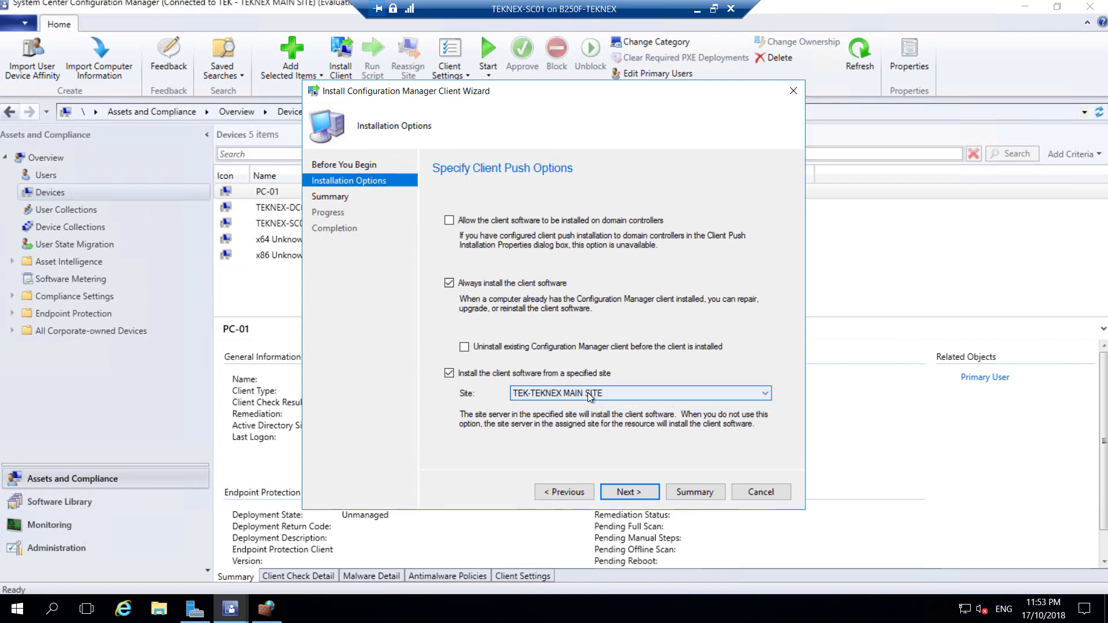
{"action": "left_click", "coordinate": [628, 491]}
{"action": "left_click", "coordinate": [628, 491]}
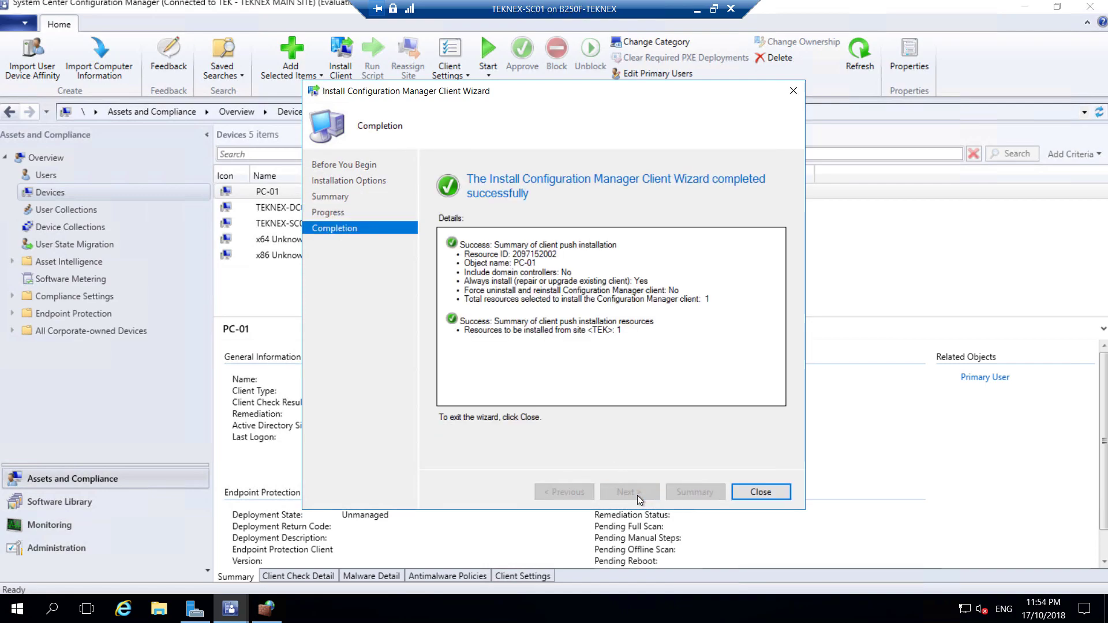
{"action": "left_click", "coordinate": [761, 492]}
Switch back to the PC-01 virtual machine and check the new ccmsetup log entries and the ccmsetup.exe process in Task Manager.
{"action": "left_click", "coordinate": [697, 9]}
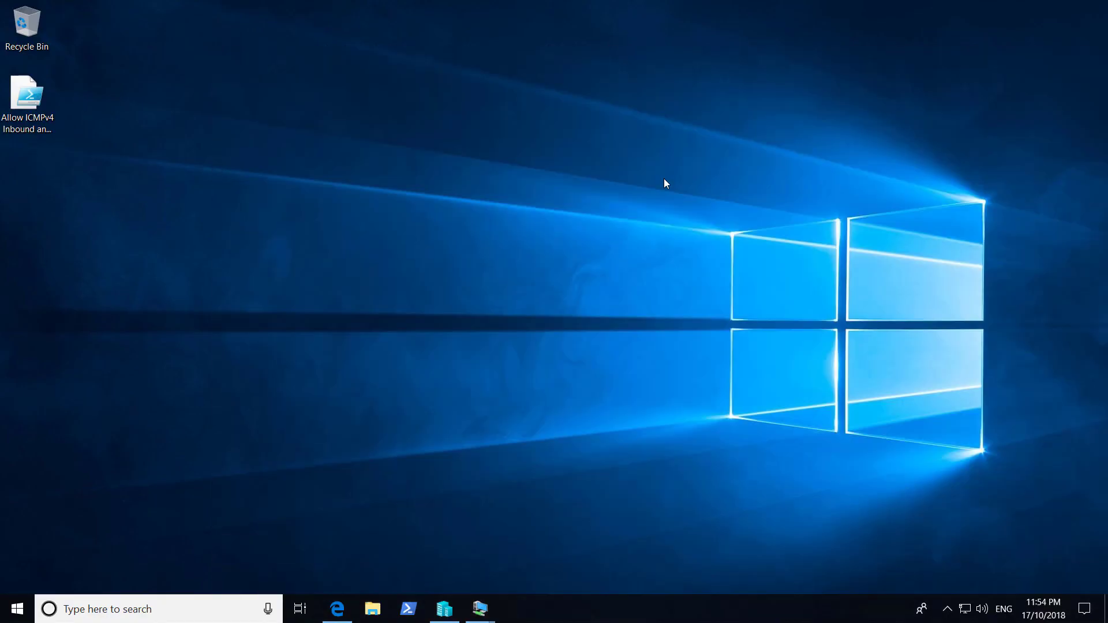
{"action": "mouse_move", "coordinate": [474, 607]}
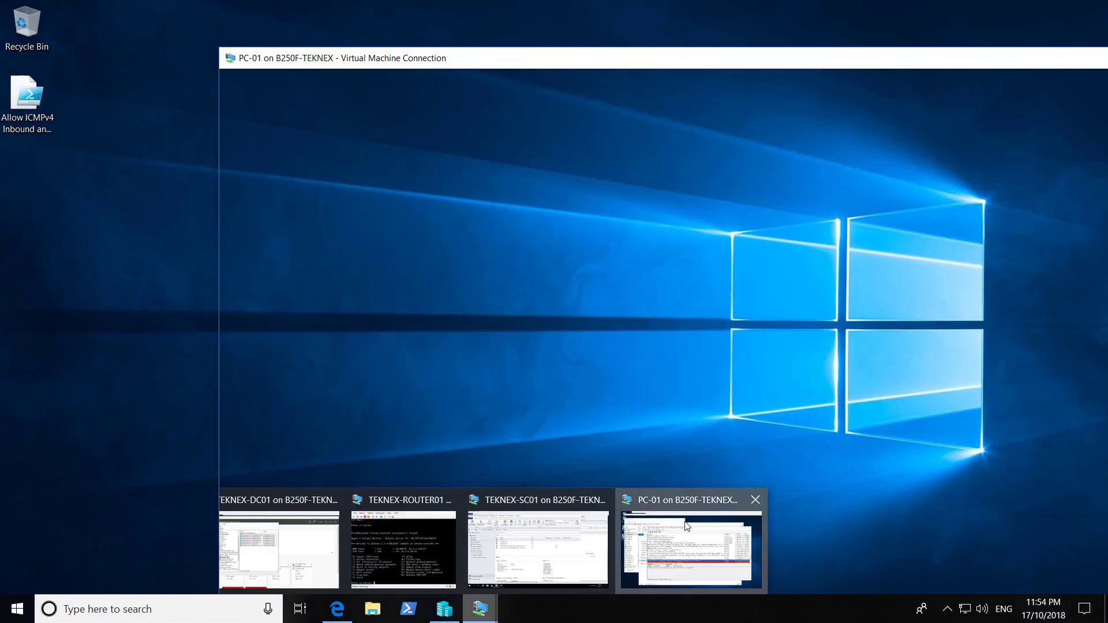
{"action": "left_click", "coordinate": [692, 546]}
{"action": "scroll", "coordinate": [363, 346], "scroll_direction": "down", "scroll_amount": 2}
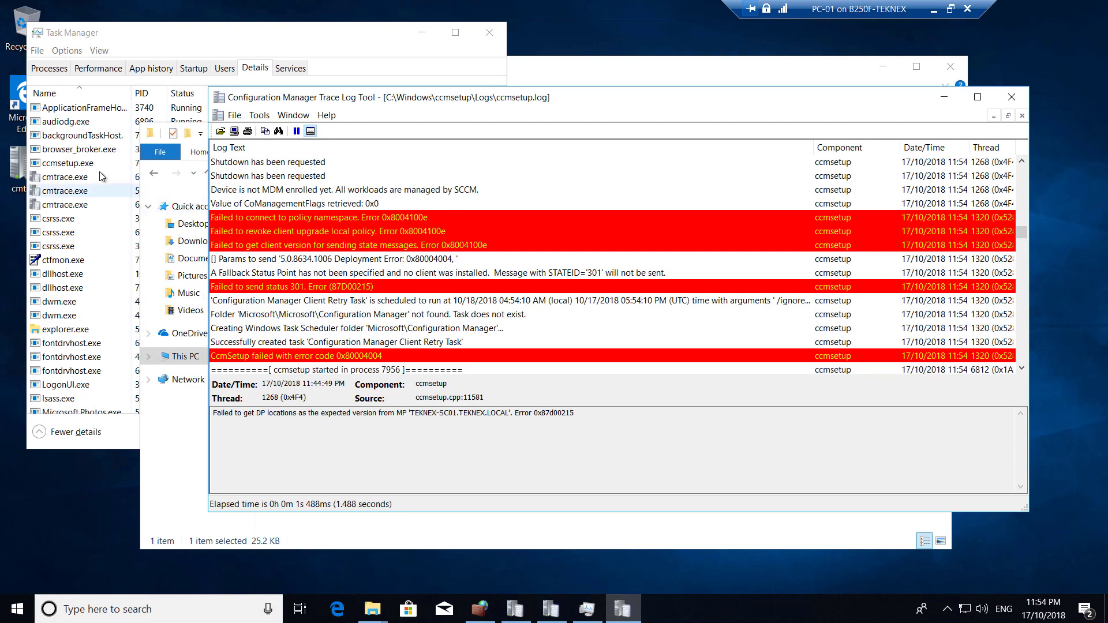
{"action": "left_click", "coordinate": [83, 165]}
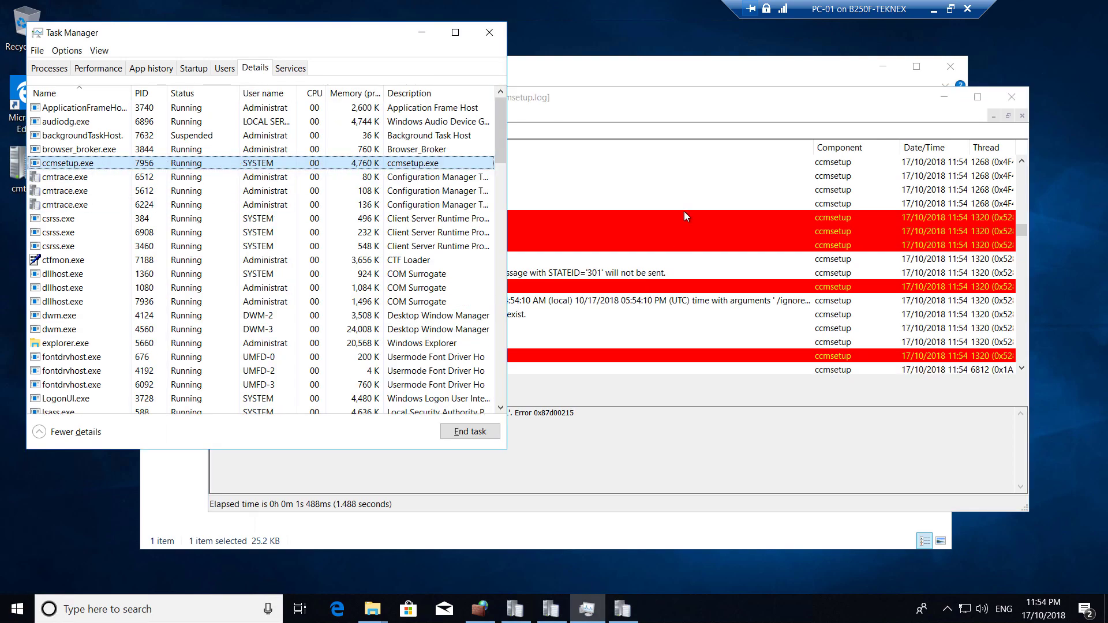
Follow the client installation in the ccmsetup log and review PC-01's request in the ccm log, minimizing the ccm log window.
{"action": "left_click", "coordinate": [662, 182]}
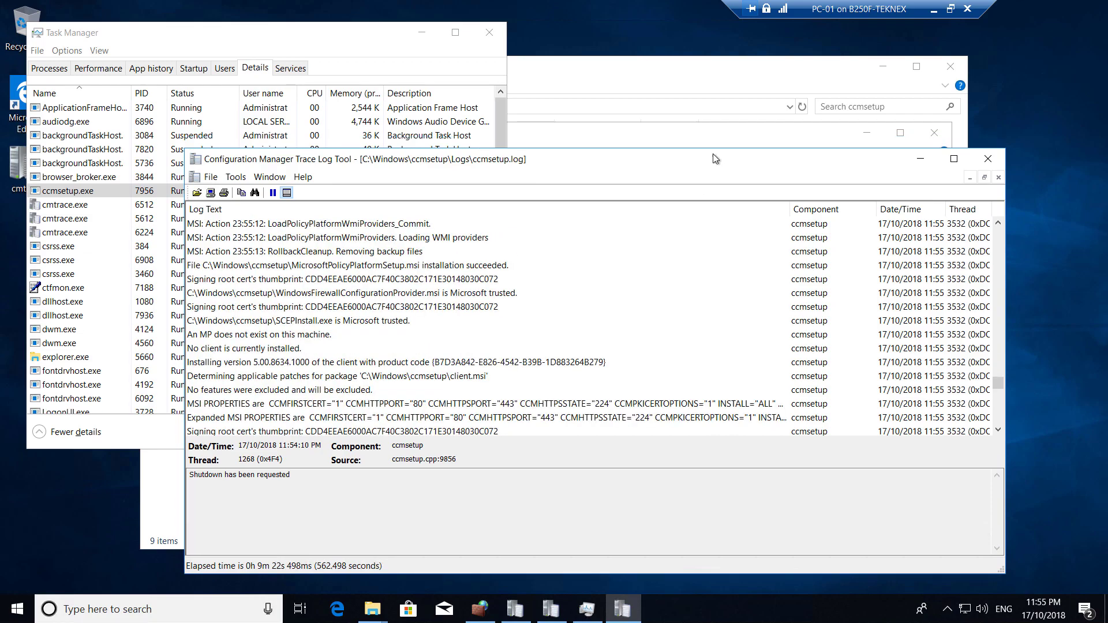
{"action": "left_click", "coordinate": [308, 304]}
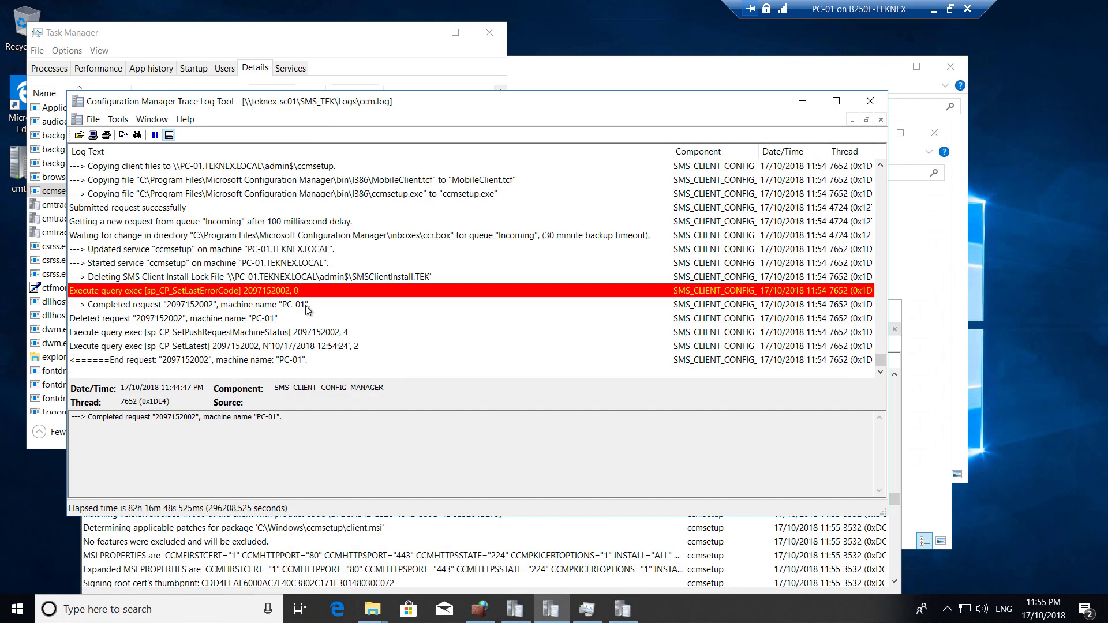
{"action": "left_click", "coordinate": [802, 102]}
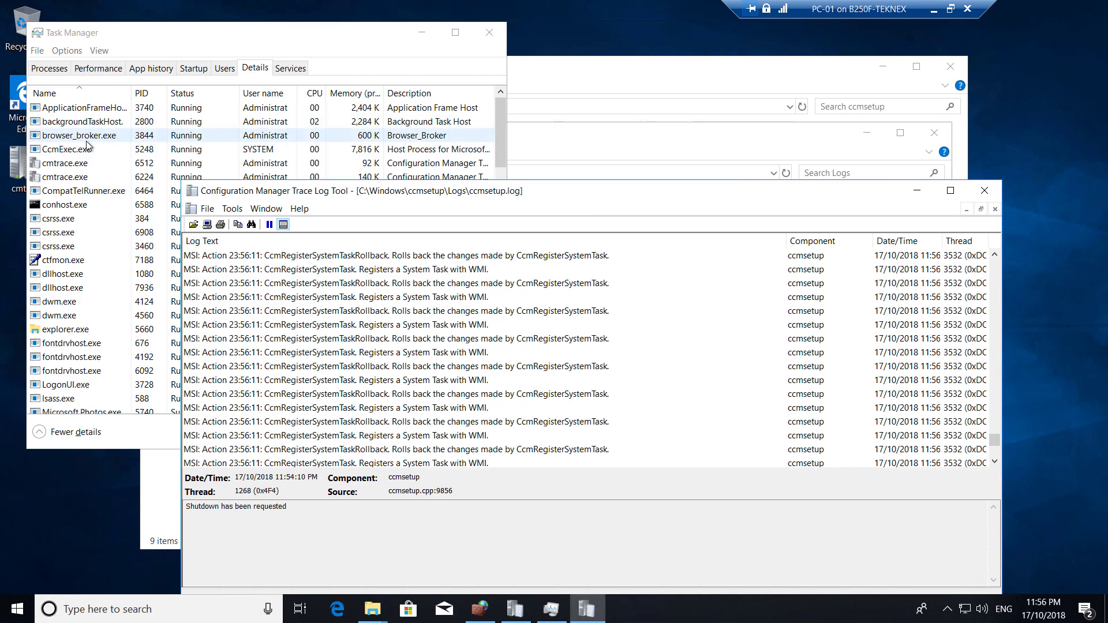
Check the CcmExec.exe process in Task Manager and look through PC-01's installed apps for the newly installed client software.
{"action": "left_click", "coordinate": [109, 149]}
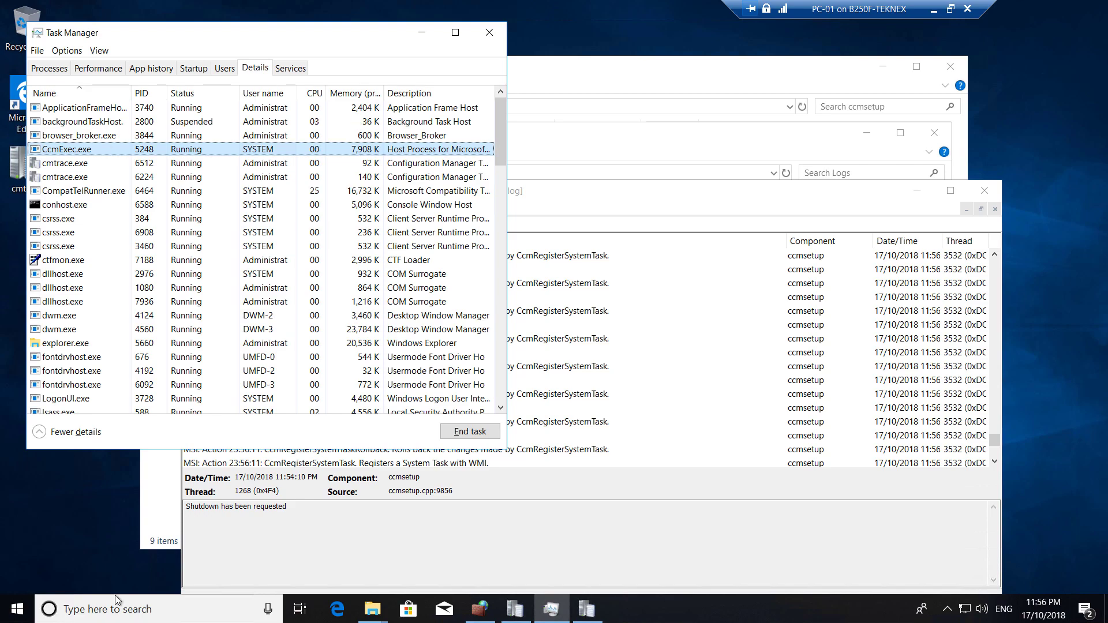
{"action": "left_click", "coordinate": [19, 609]}
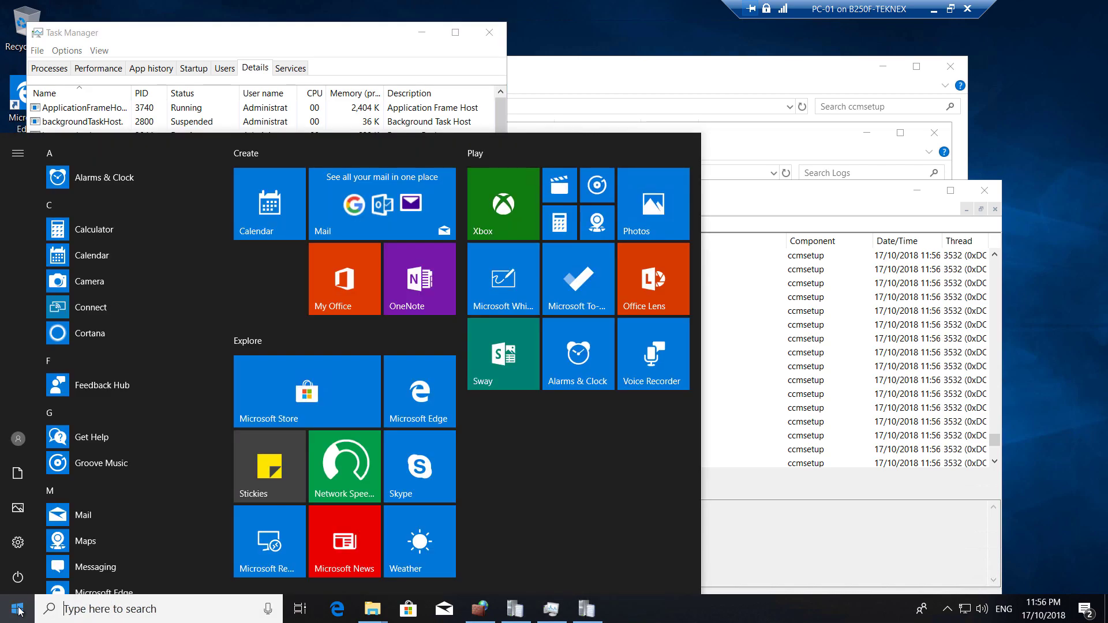
{"action": "scroll", "coordinate": [140, 470], "scroll_direction": "down", "scroll_amount": 5}
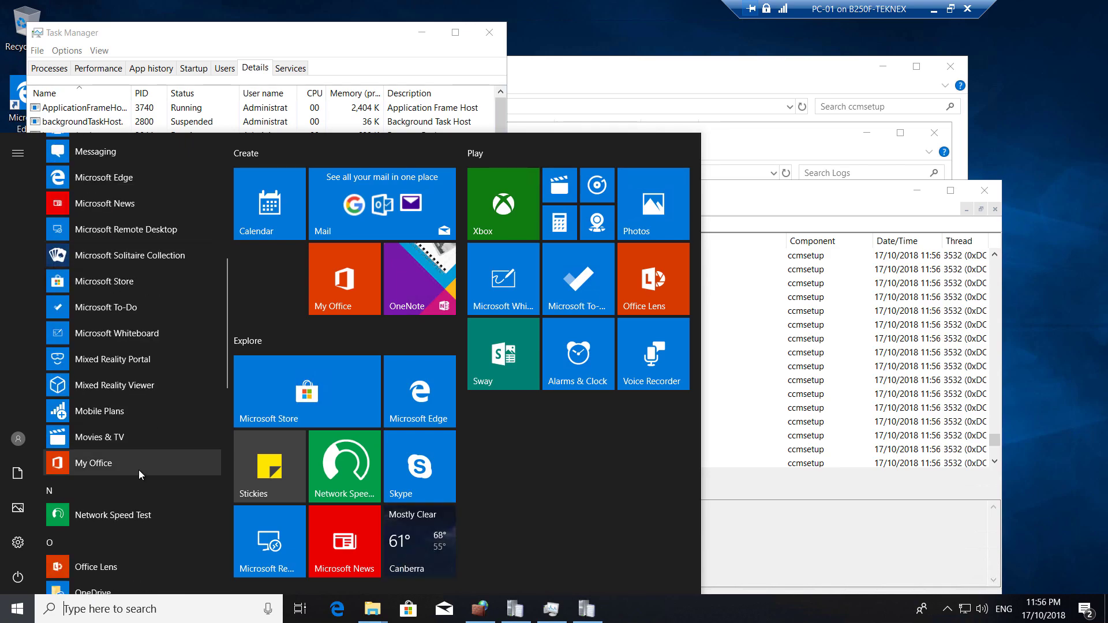
{"action": "scroll", "coordinate": [120, 470], "scroll_direction": "down", "scroll_amount": 10}
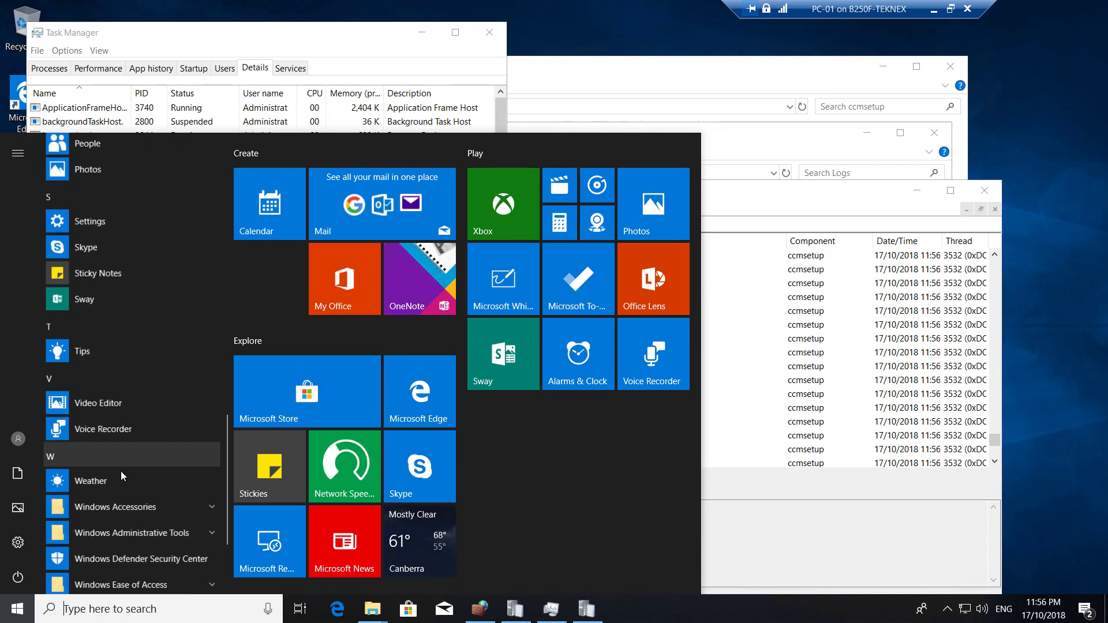
{"action": "scroll", "coordinate": [120, 470], "scroll_direction": "up", "scroll_amount": 8}
{"action": "scroll", "coordinate": [120, 470], "scroll_direction": "up", "scroll_amount": 8}
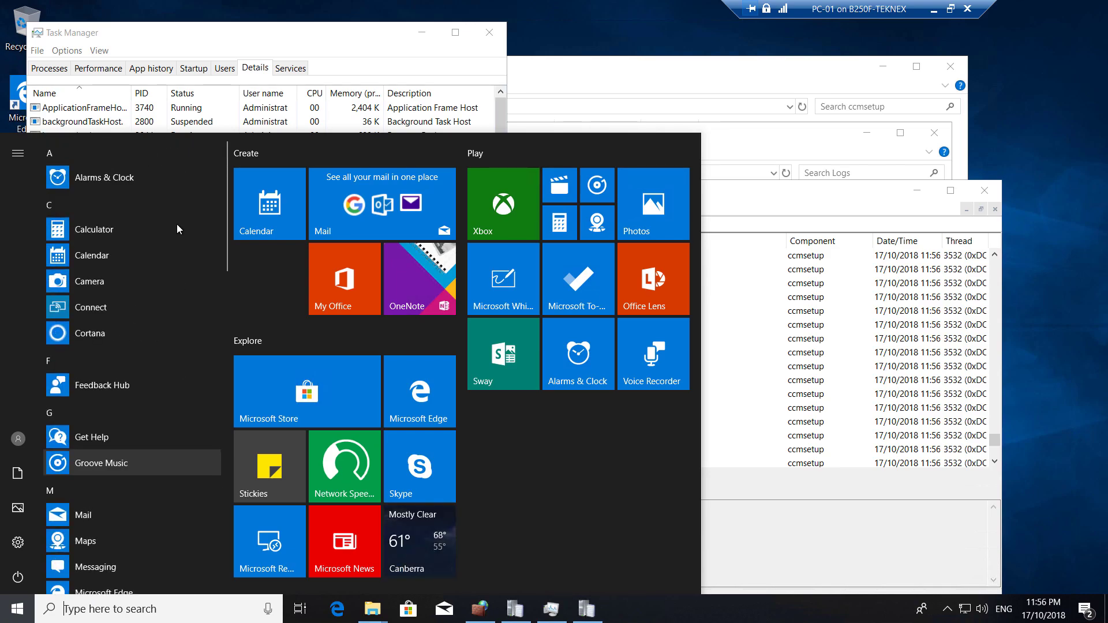
{"action": "left_click", "coordinate": [278, 43]}
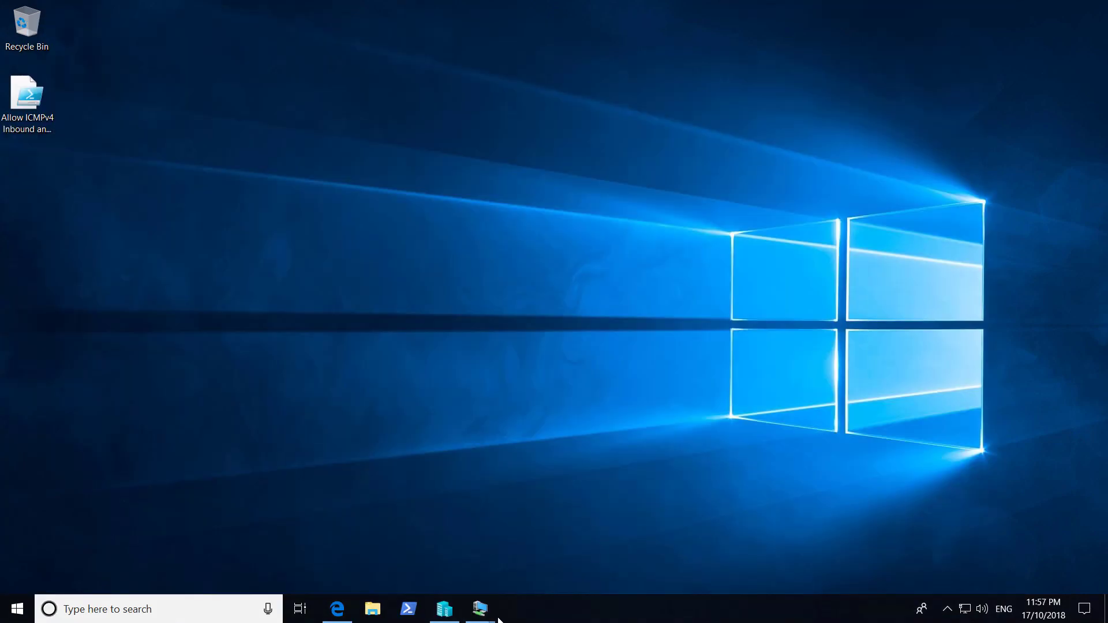
Switch to the TEKNEX-SC01 virtual machine, reload the Devices list and check PC-01's client status.
{"action": "mouse_move", "coordinate": [484, 611]}
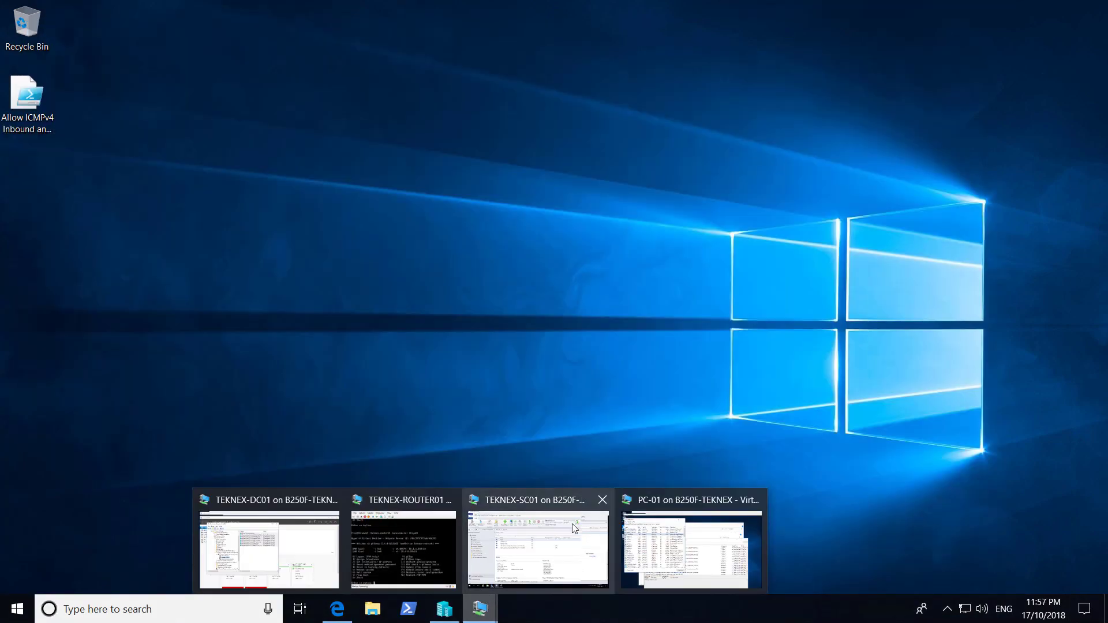
{"action": "left_click", "coordinate": [531, 531]}
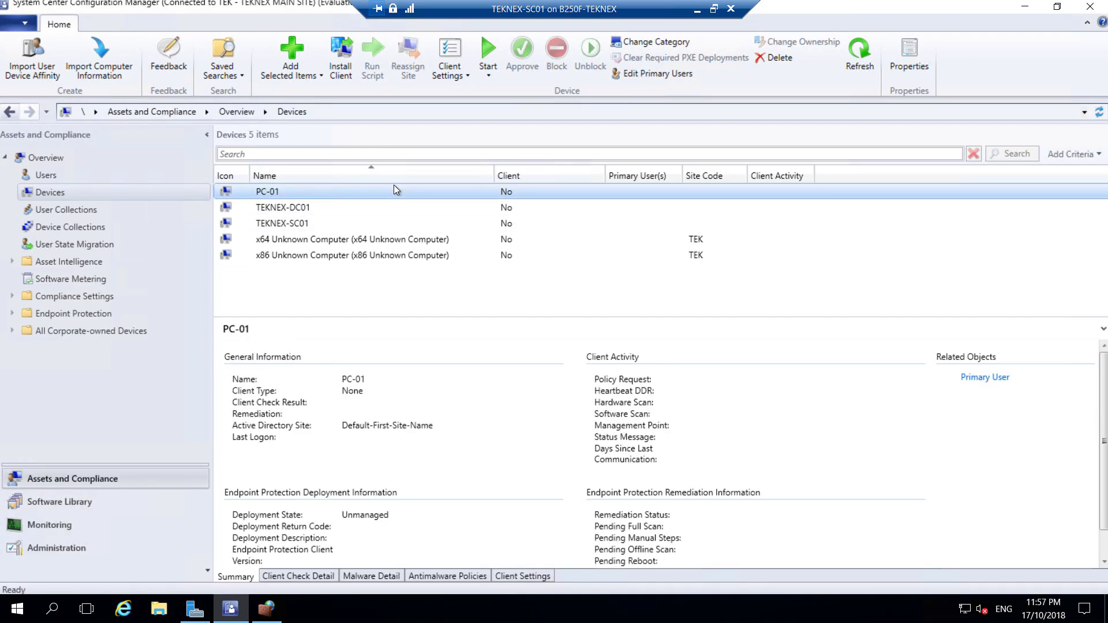
{"action": "left_click", "coordinate": [56, 177]}
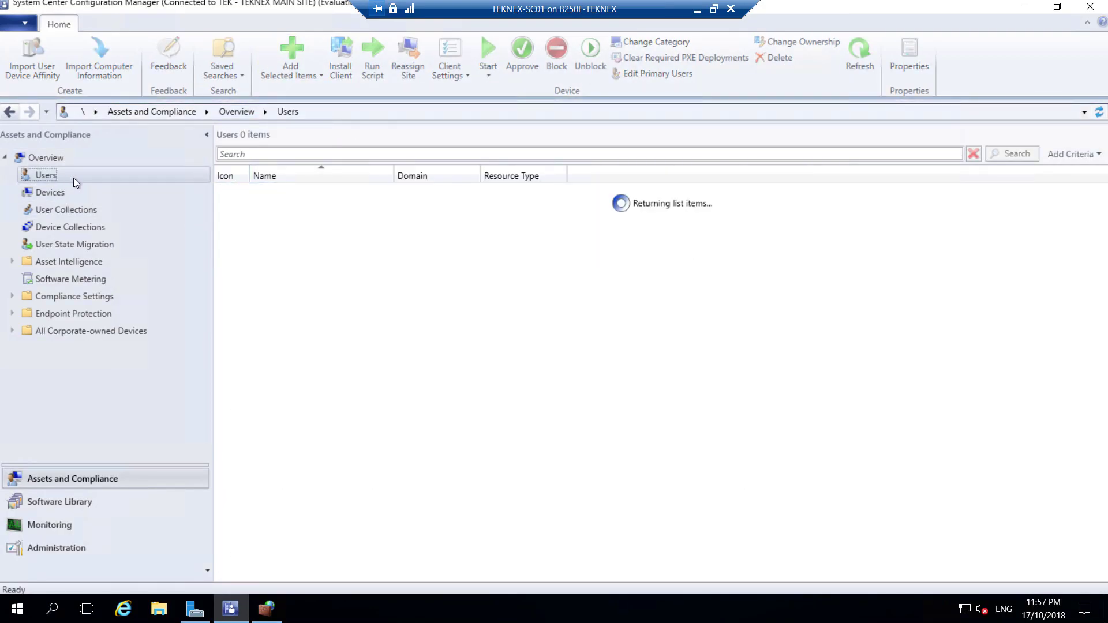
{"action": "left_click", "coordinate": [68, 191]}
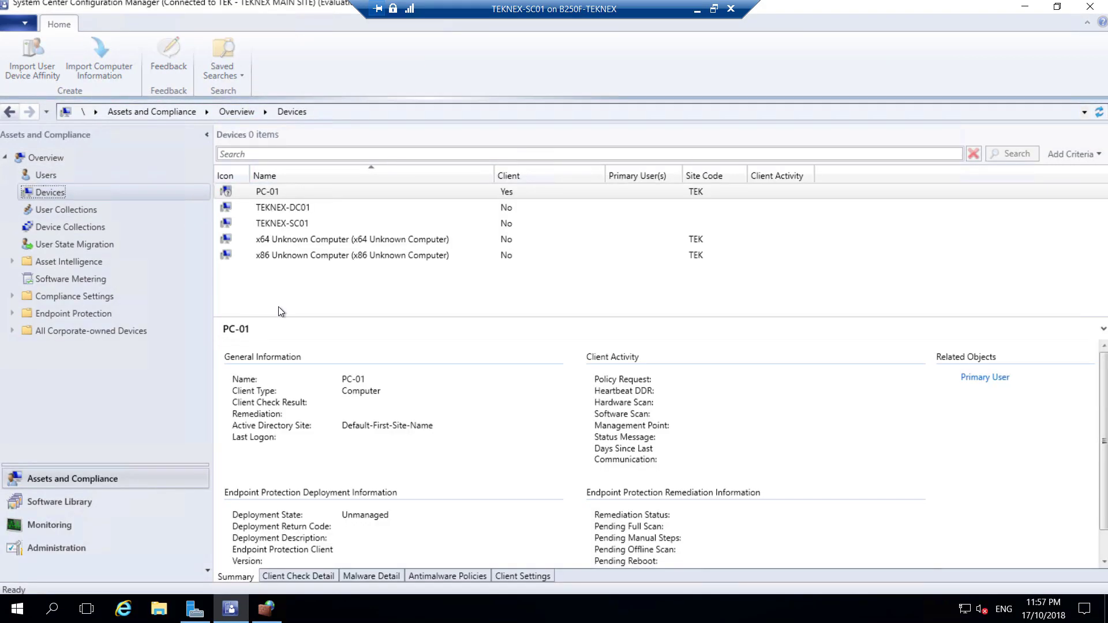
{"action": "left_click", "coordinate": [265, 196]}
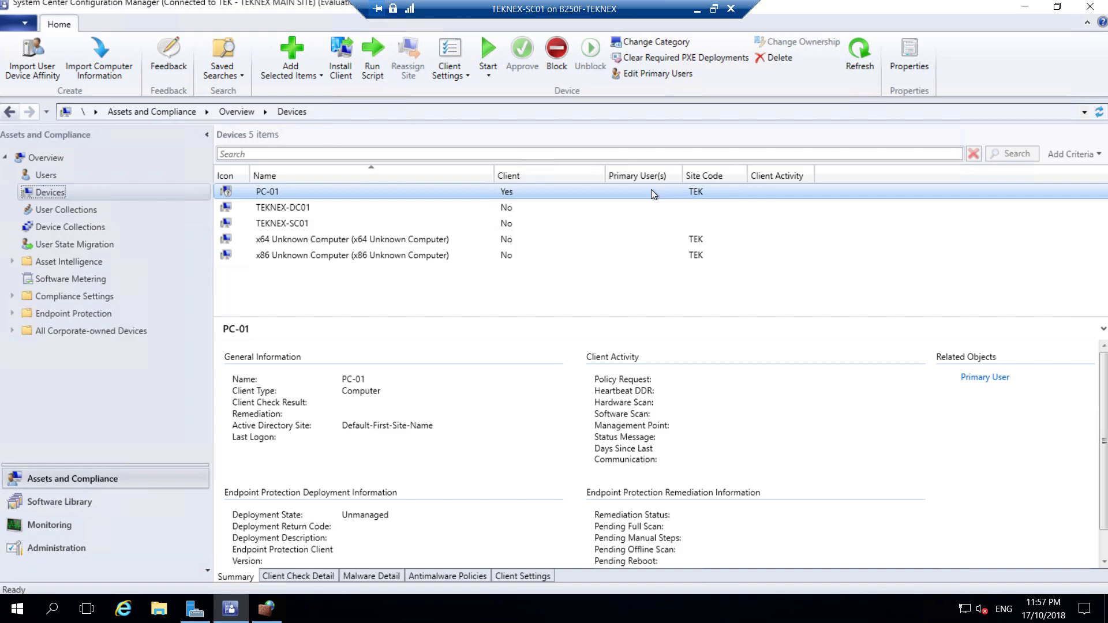
Switch back to the PC-01 virtual machine and open the newly added Software Center.
{"action": "left_click", "coordinate": [697, 8]}
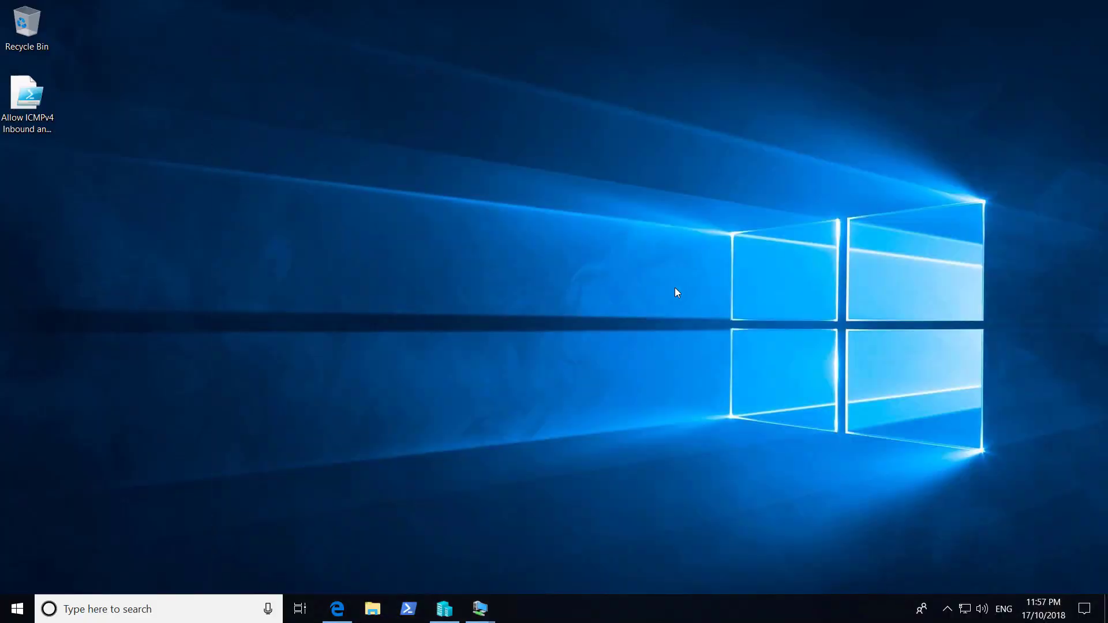
{"action": "left_click", "coordinate": [491, 610]}
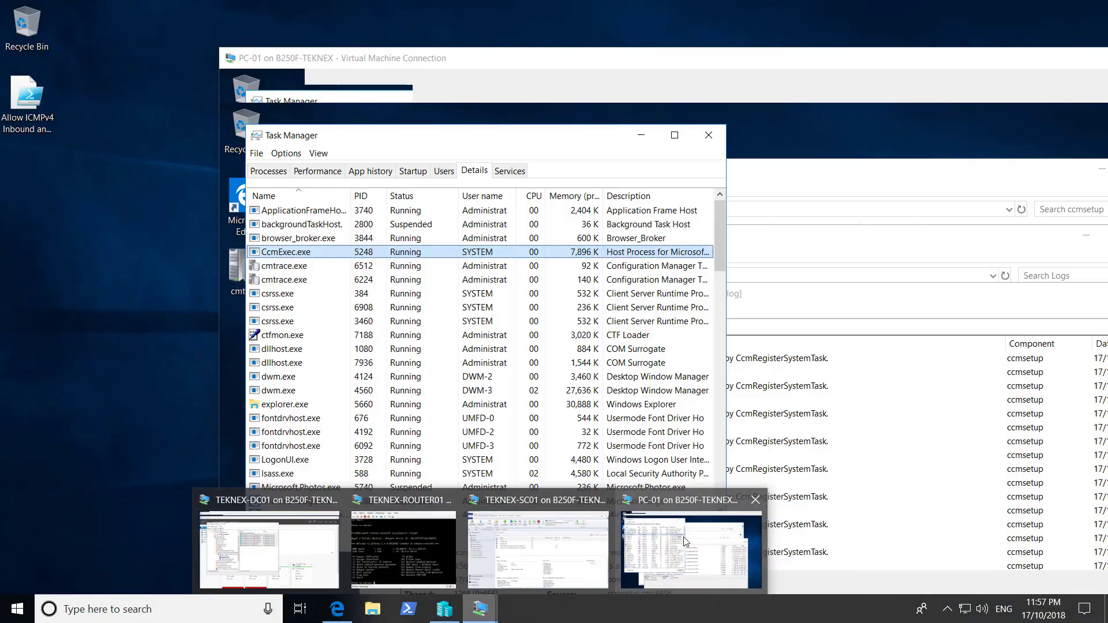
{"action": "left_click", "coordinate": [691, 549]}
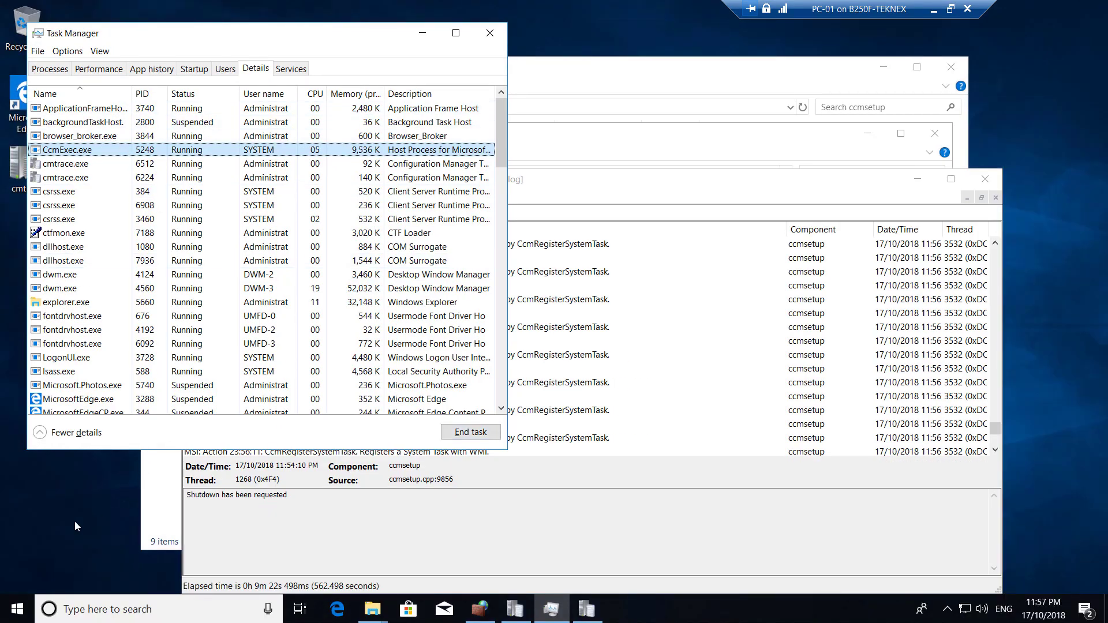
{"action": "left_click", "coordinate": [17, 608]}
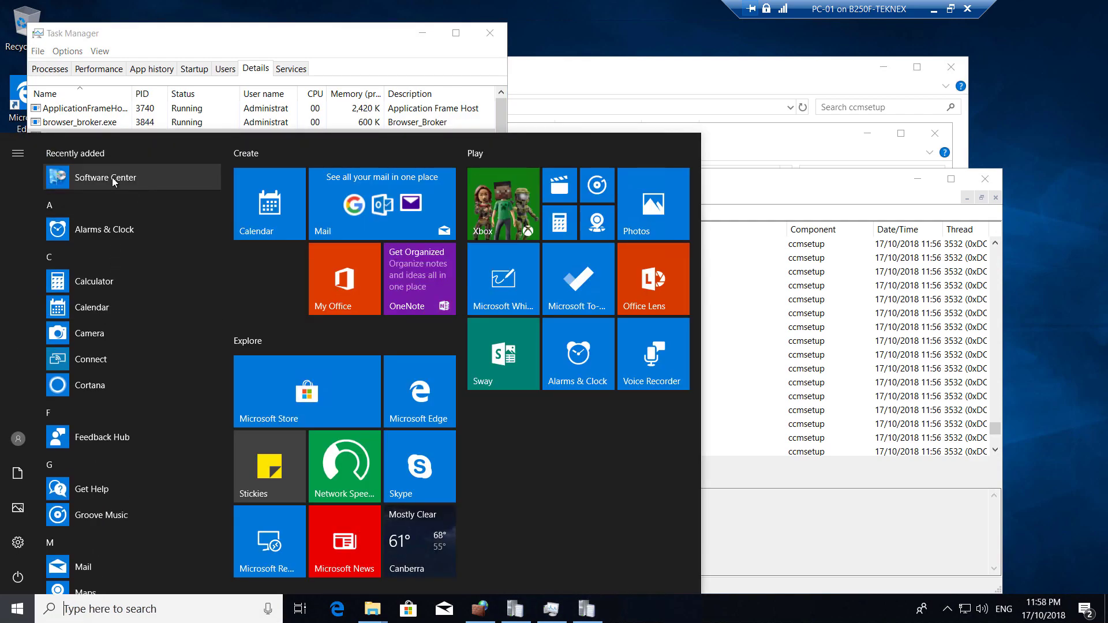
{"action": "left_click", "coordinate": [112, 177]}
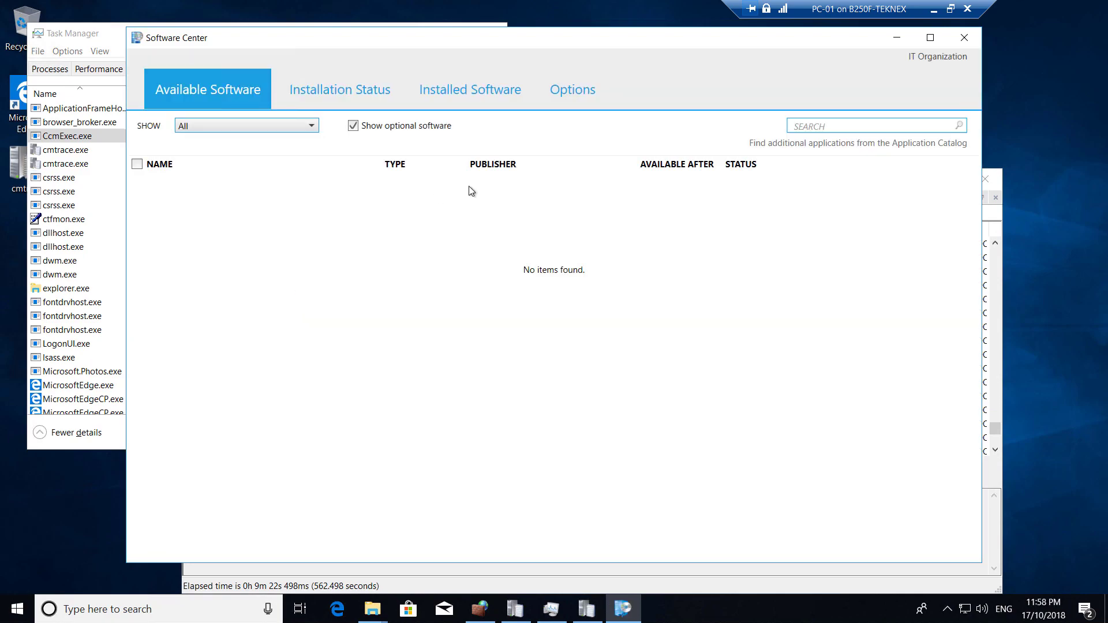
Return to TEKNEX-SC01 and open the Remote Tools section of the Default Client Settings.
{"action": "left_click", "coordinate": [933, 8]}
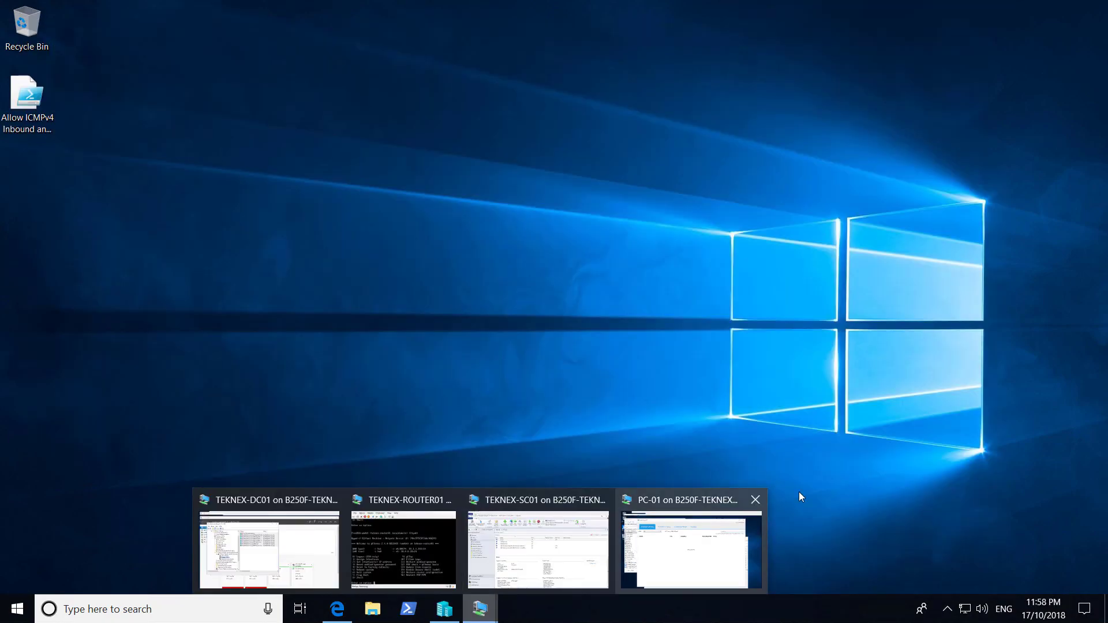
{"action": "left_click", "coordinate": [570, 524]}
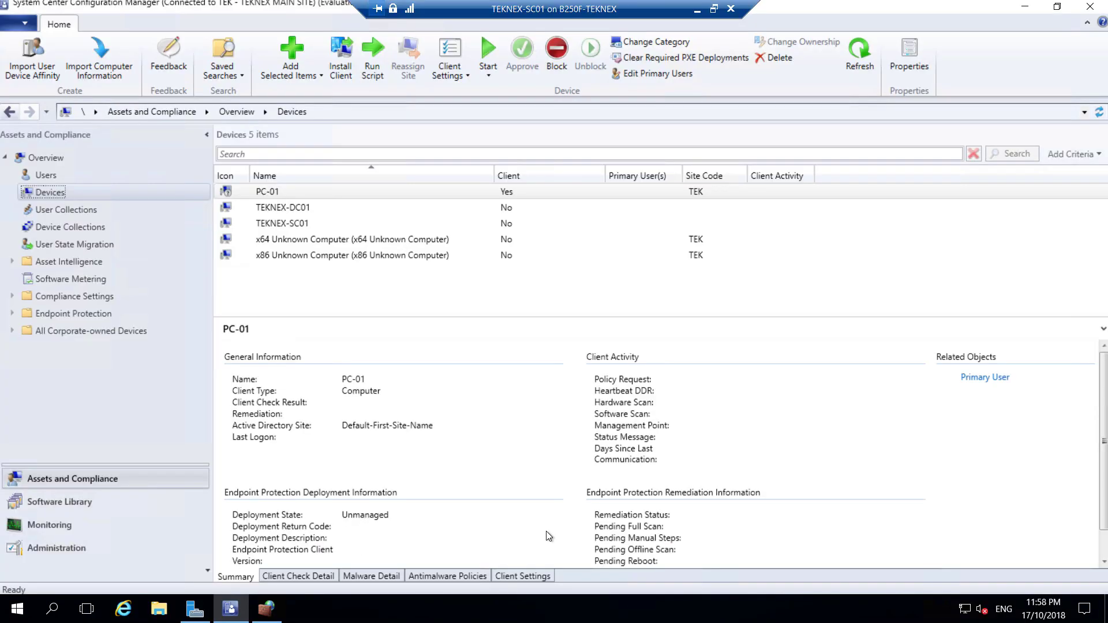
{"action": "left_click", "coordinate": [86, 546]}
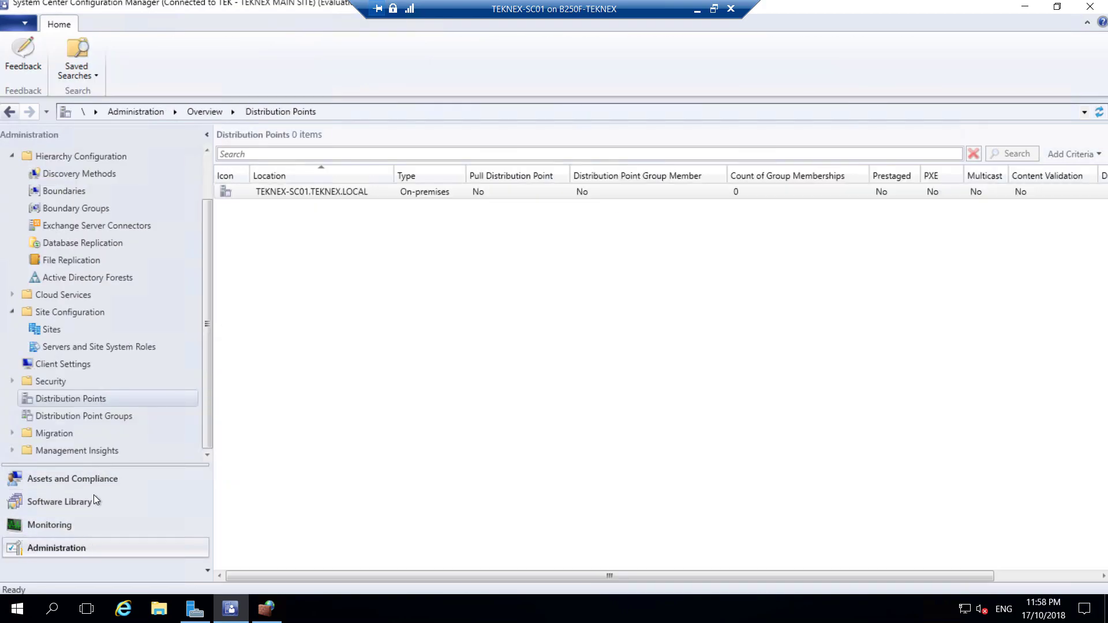
{"action": "left_click", "coordinate": [71, 367]}
{"action": "right_click", "coordinate": [304, 196]}
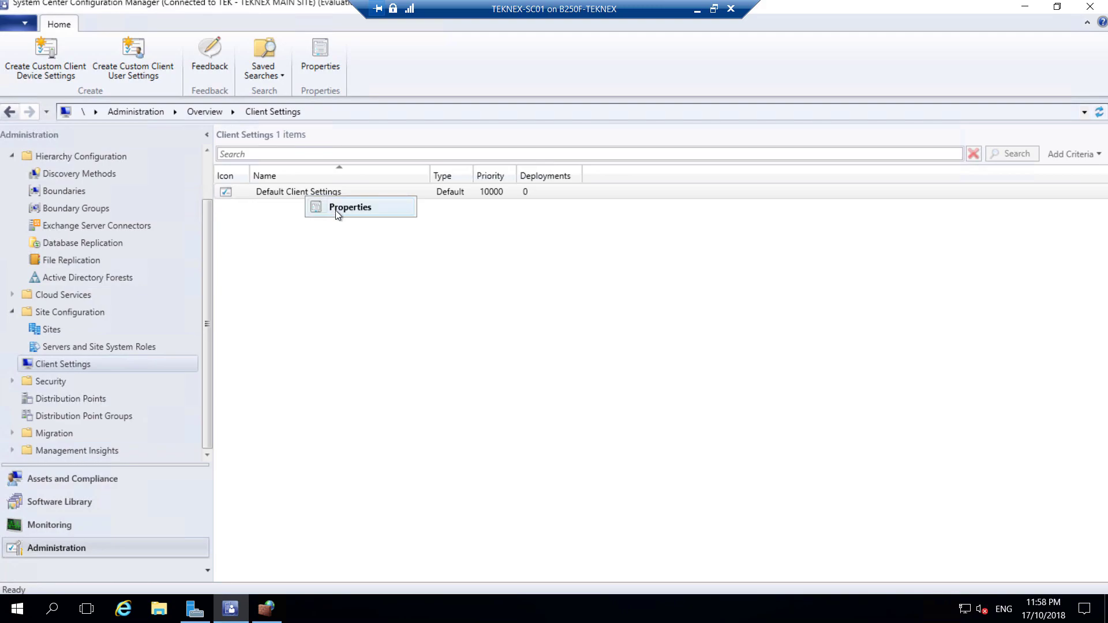
{"action": "left_click", "coordinate": [346, 208]}
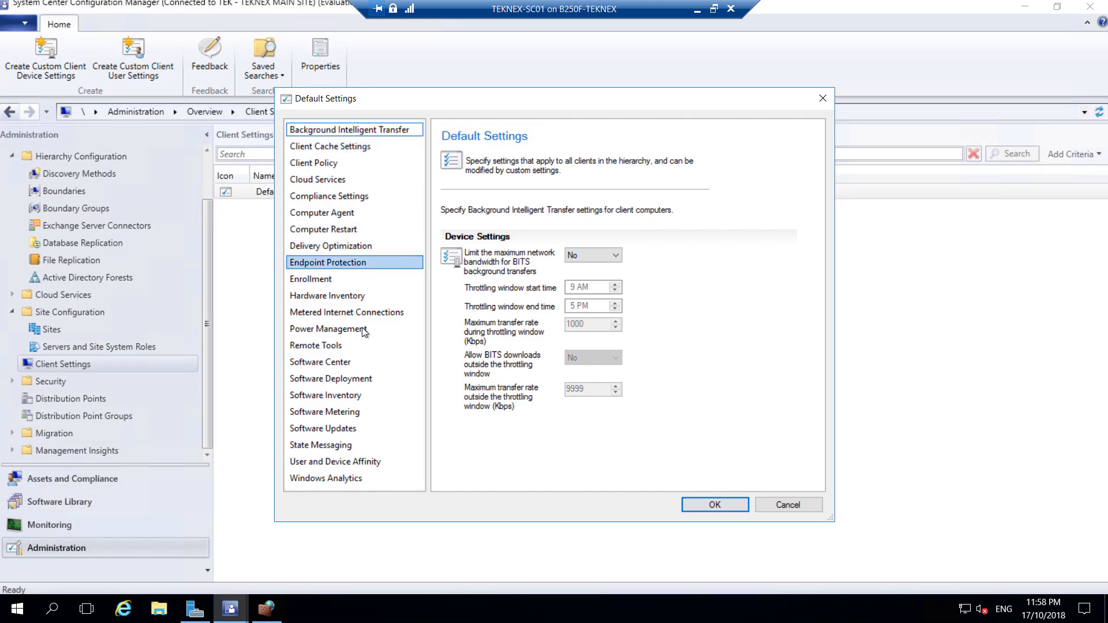
{"action": "left_click", "coordinate": [314, 348]}
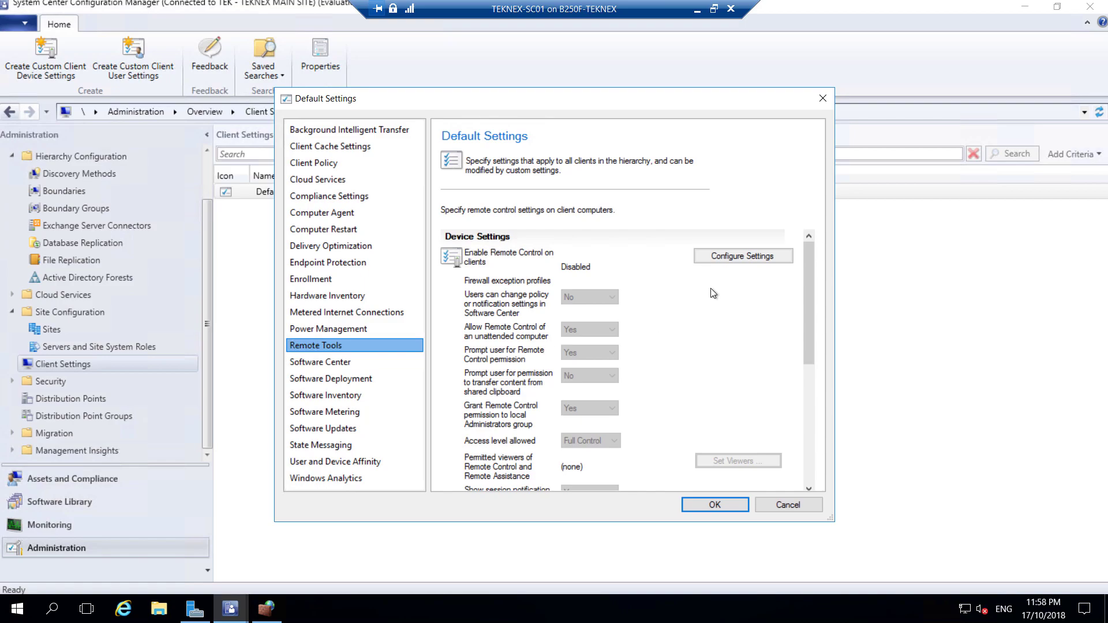
Enable Remote Control on client computers with the Domain firewall profile and review the remaining Remote Tools settings.
{"action": "scroll", "coordinate": [710, 306], "scroll_direction": "down", "scroll_amount": 3}
{"action": "scroll", "coordinate": [711, 306], "scroll_direction": "up", "scroll_amount": 3}
{"action": "left_click", "coordinate": [753, 258]}
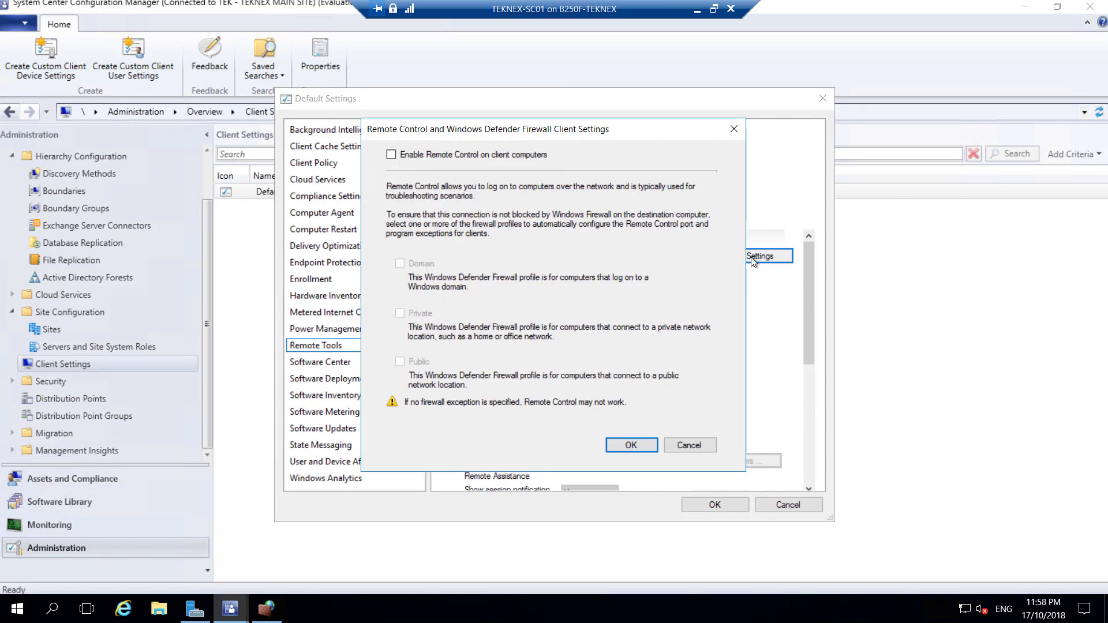
{"action": "left_click", "coordinate": [443, 156]}
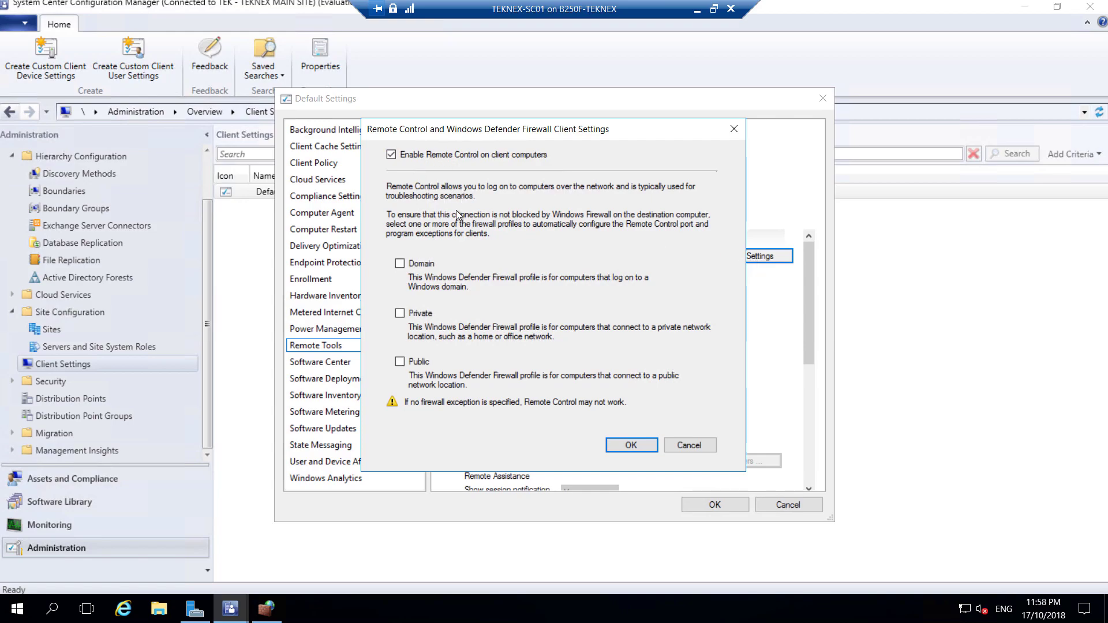
{"action": "left_click", "coordinate": [428, 264]}
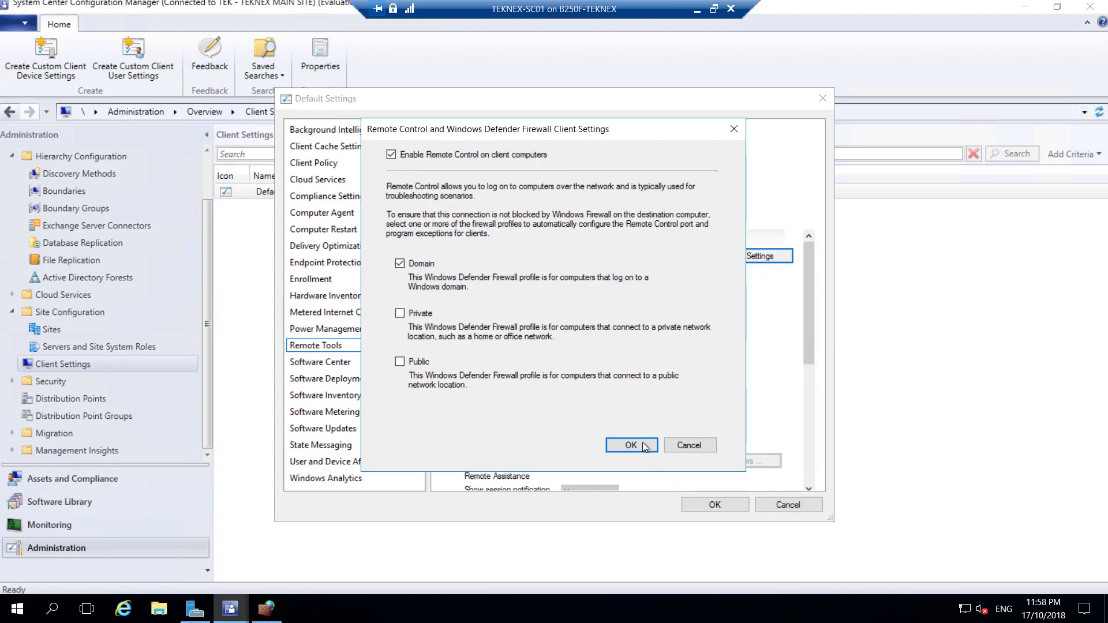
{"action": "left_click", "coordinate": [645, 447]}
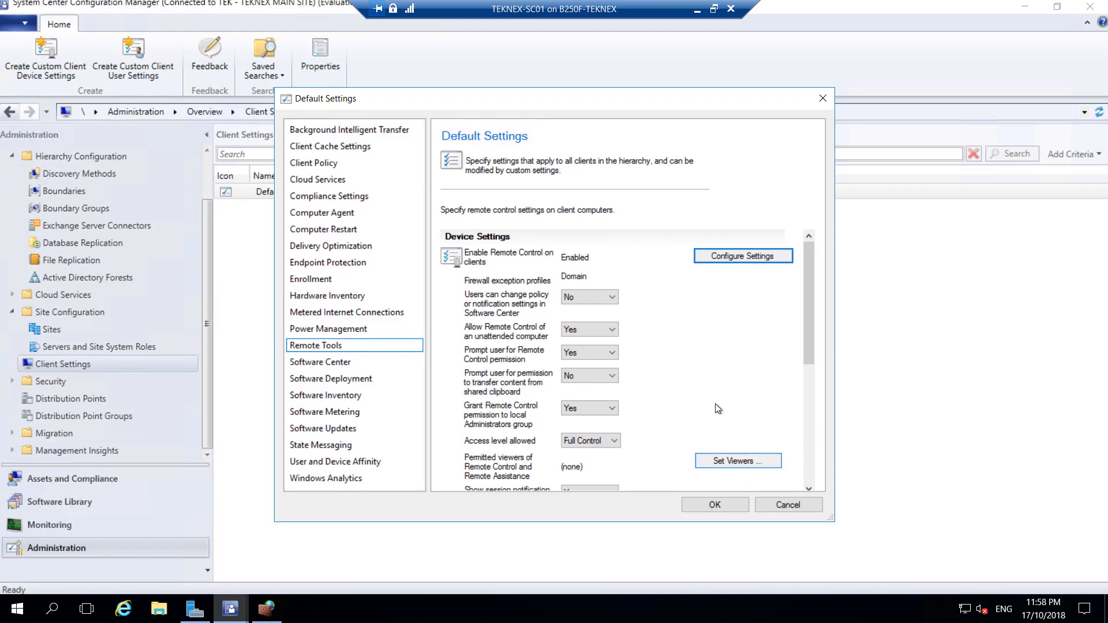
{"action": "scroll", "coordinate": [636, 310], "scroll_direction": "down", "scroll_amount": 5}
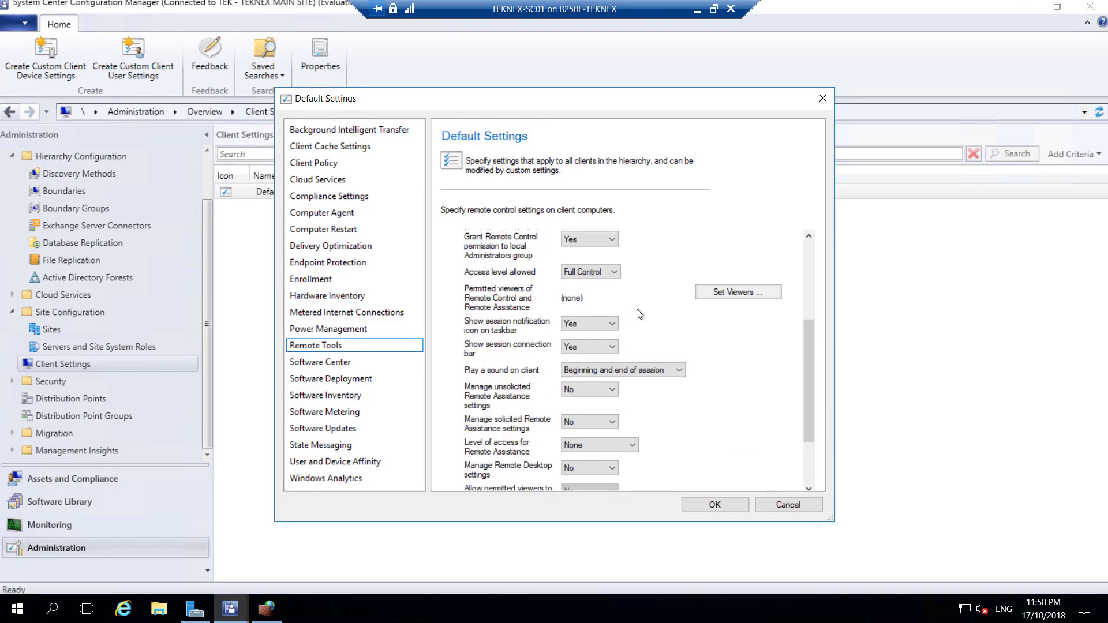
{"action": "scroll", "coordinate": [636, 309], "scroll_direction": "up", "scroll_amount": 5}
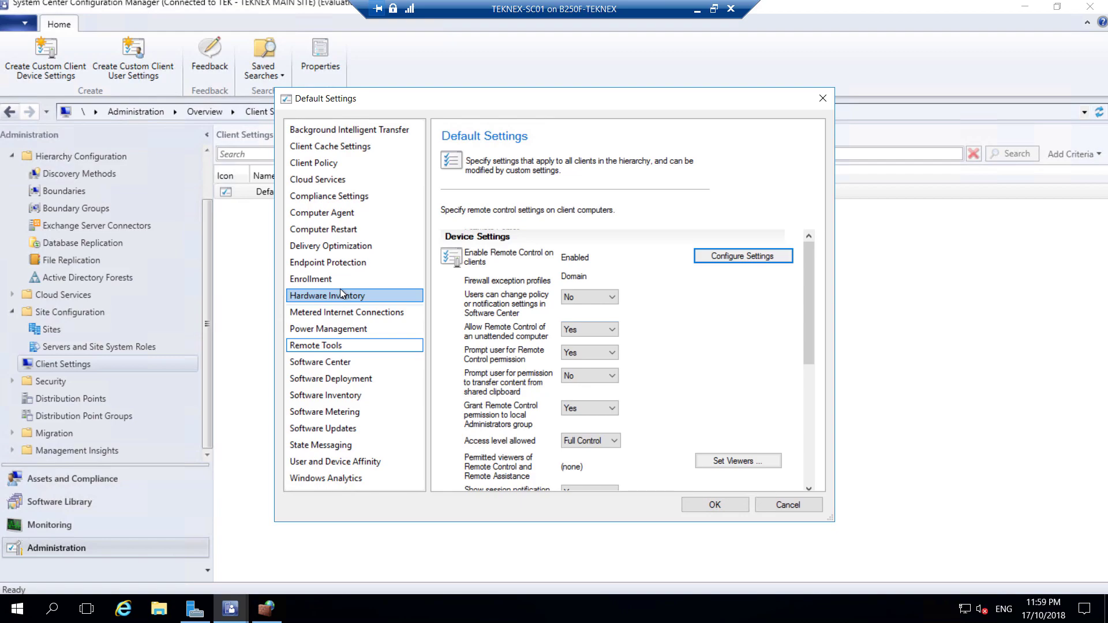
Set the organization name displayed in Software Center to "Teknex Solutions" in the Computer Agent settings and save the default settings.
{"action": "left_click", "coordinate": [322, 212]}
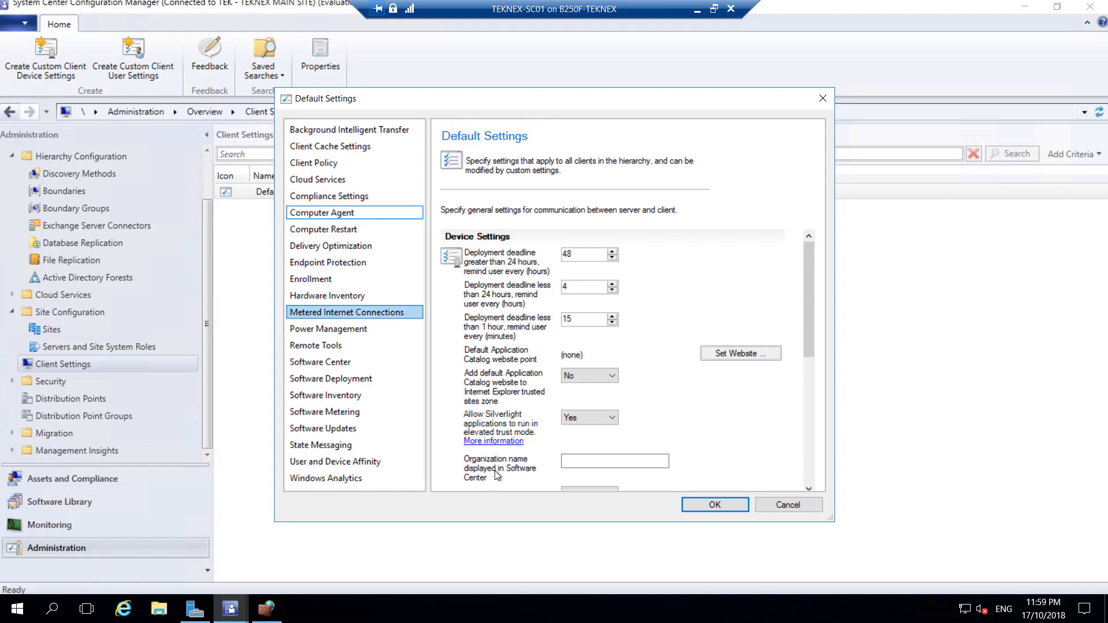
{"action": "scroll", "coordinate": [647, 450], "scroll_direction": "down", "scroll_amount": 2}
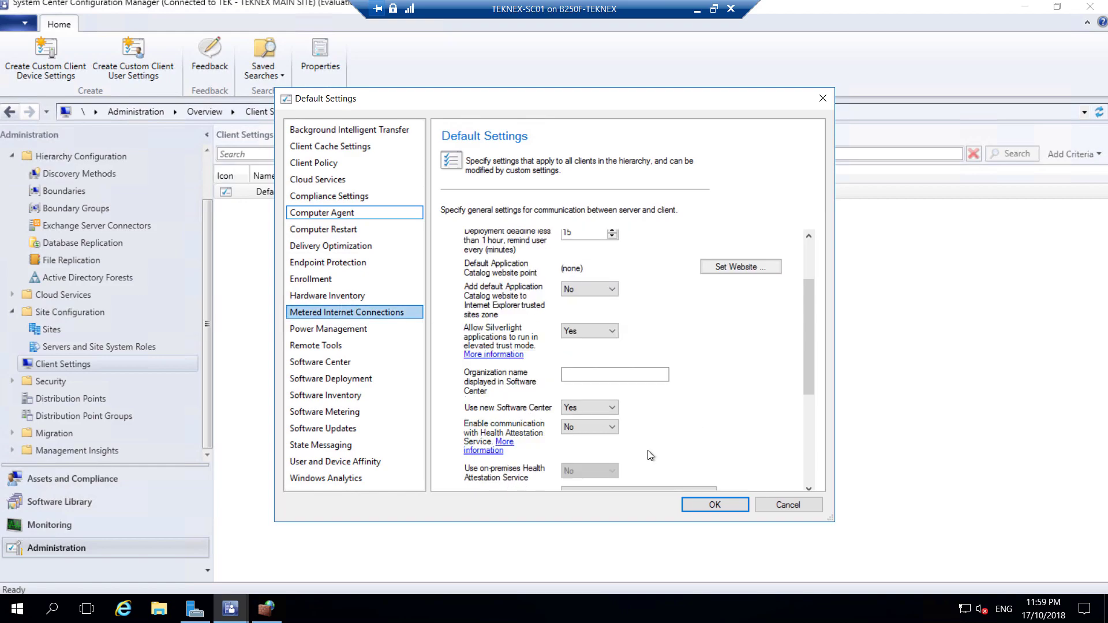
{"action": "left_click", "coordinate": [584, 379]}
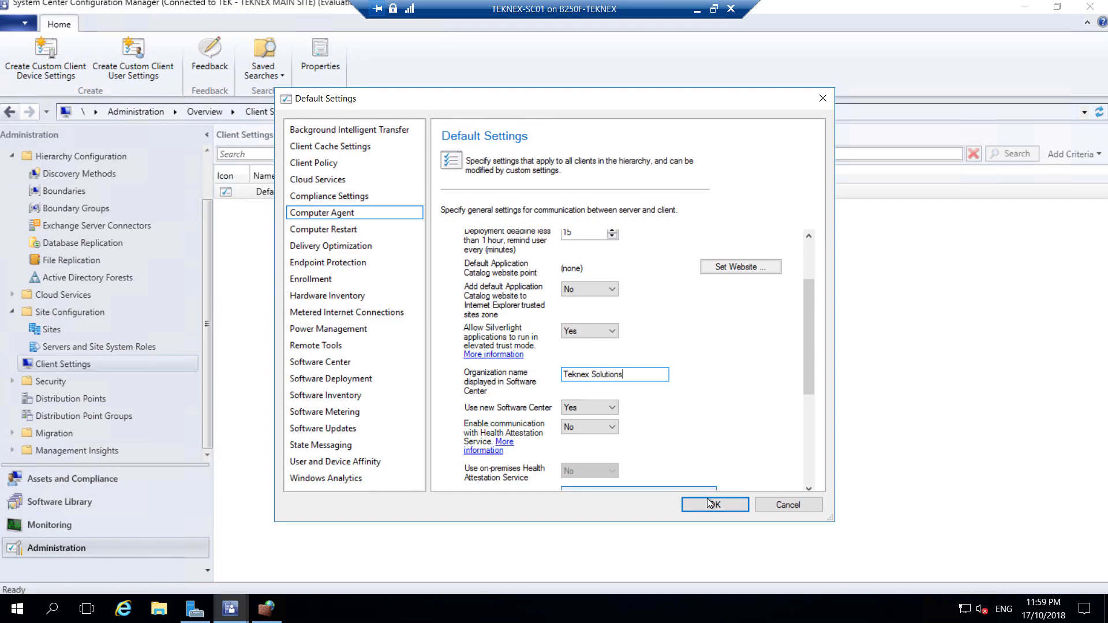
{"action": "left_click", "coordinate": [809, 420]}
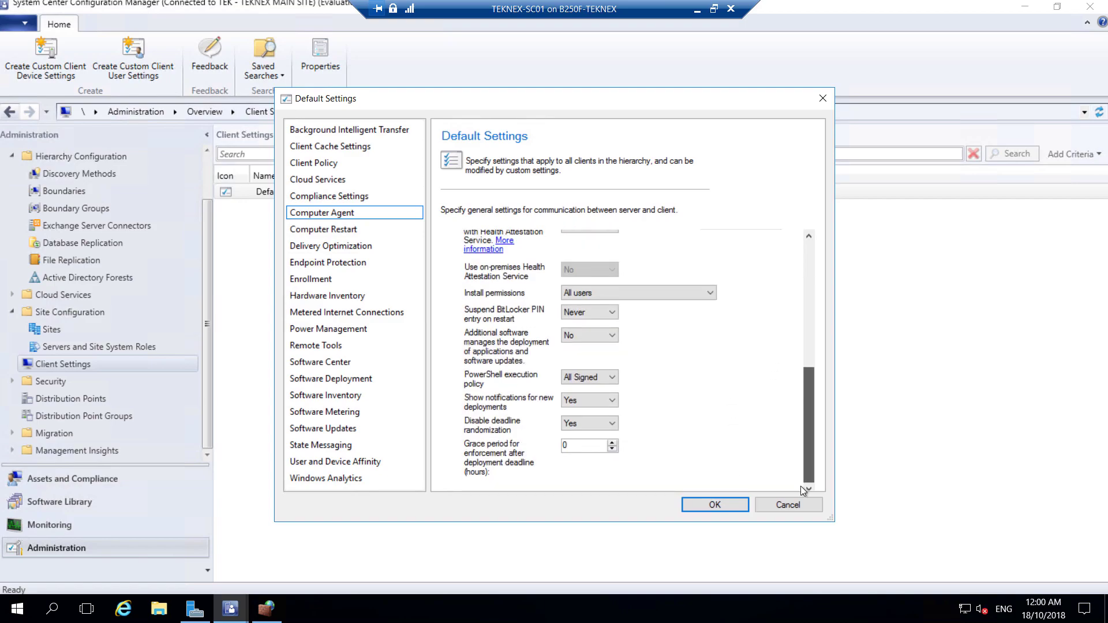
{"action": "left_click", "coordinate": [727, 506]}
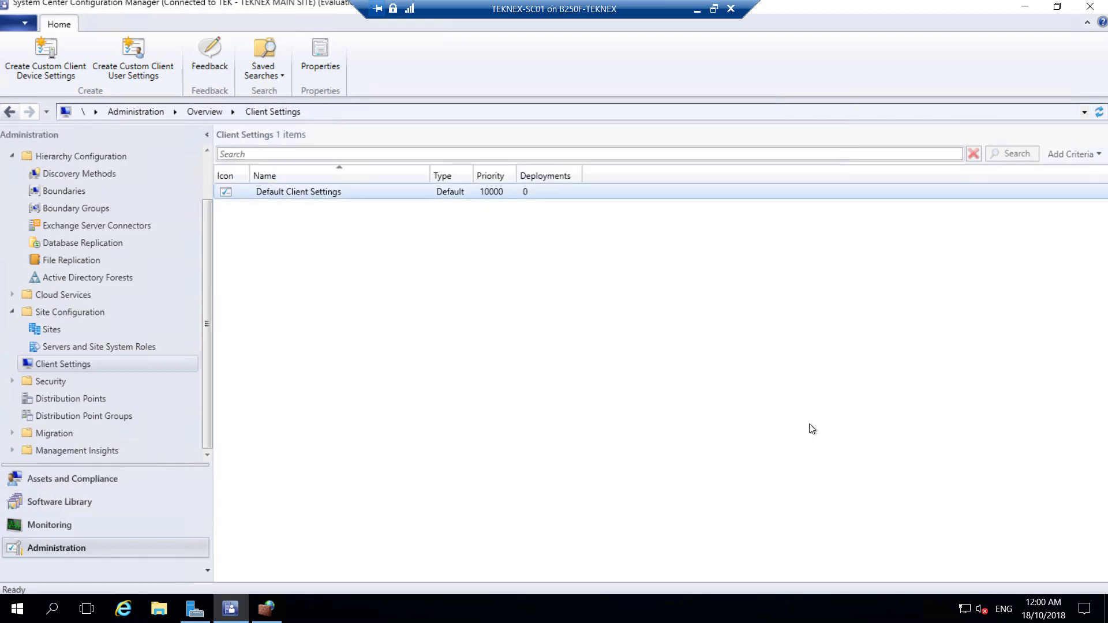
Open the properties of Default Client Settings.
{"action": "right_click", "coordinate": [347, 195]}
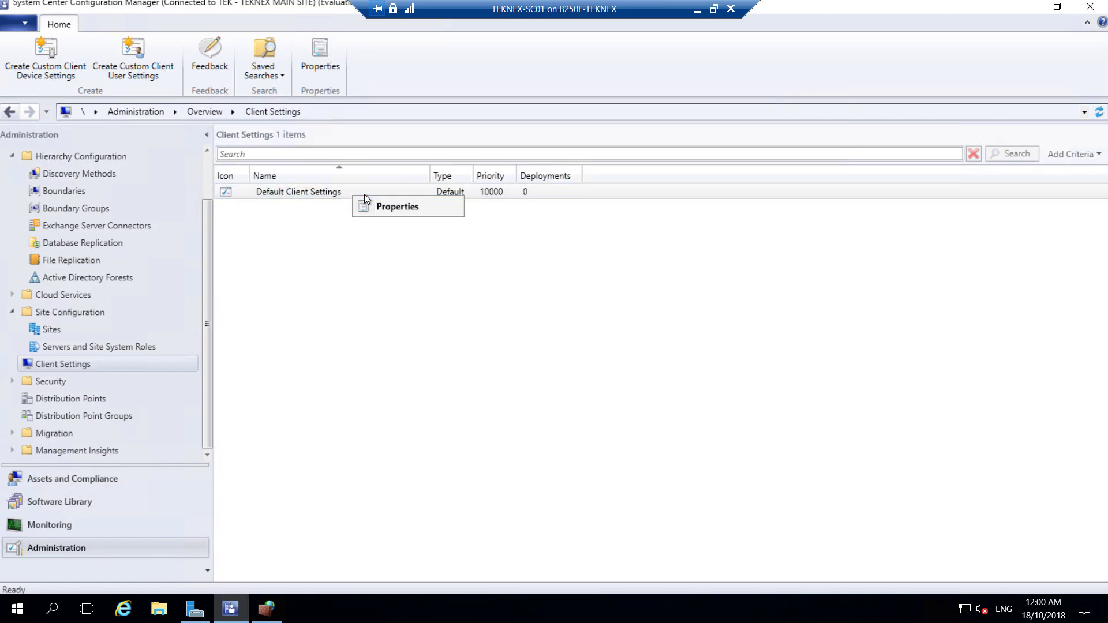
{"action": "left_click", "coordinate": [384, 208]}
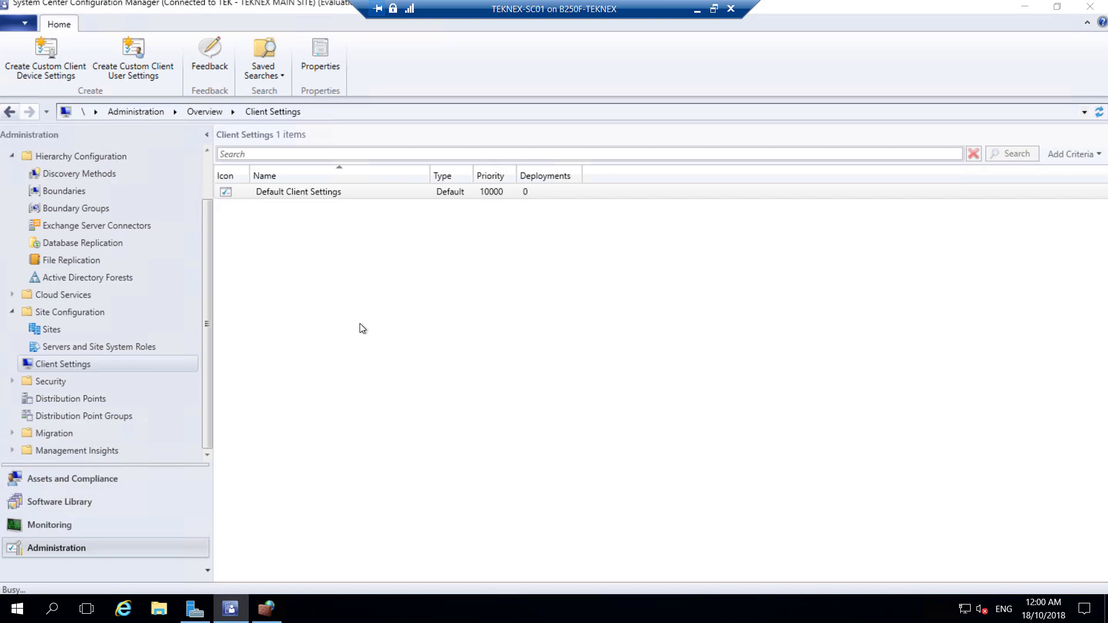
Switch to the PC-01 virtual machine and open Software Center to check the displayed organization name.
{"action": "left_click", "coordinate": [697, 9]}
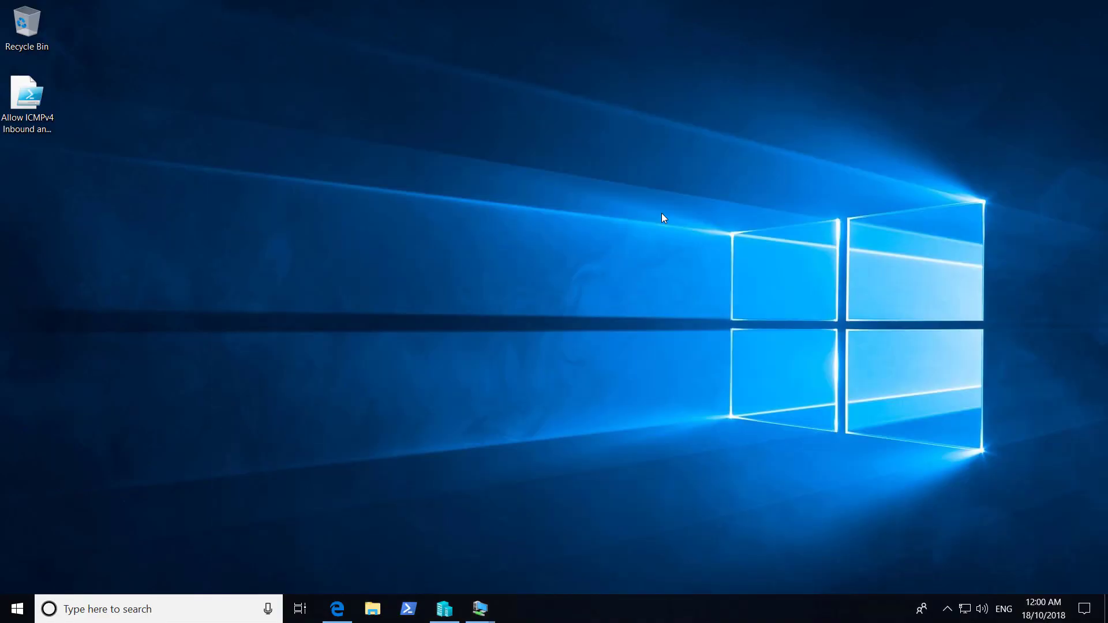
{"action": "mouse_move", "coordinate": [490, 597]}
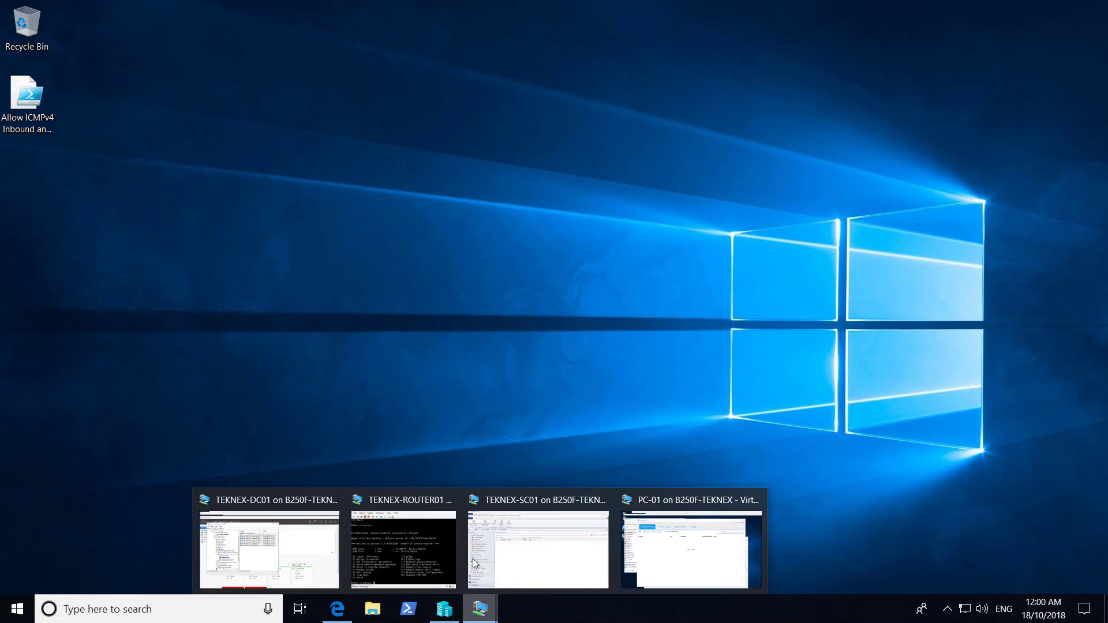
{"action": "left_click", "coordinate": [674, 537]}
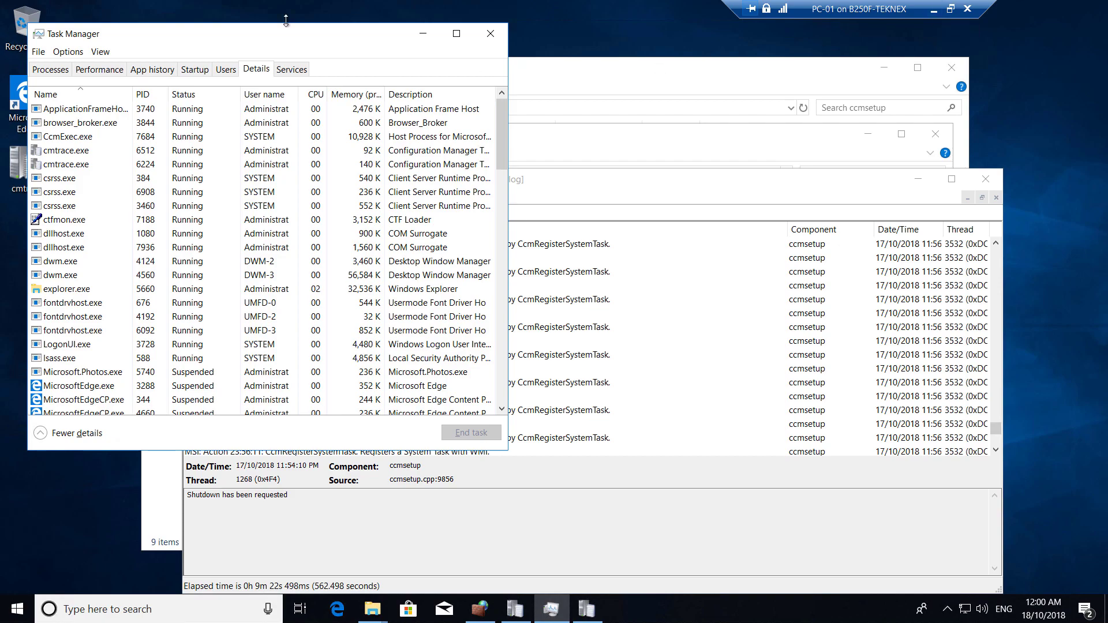
{"action": "left_click", "coordinate": [20, 609]}
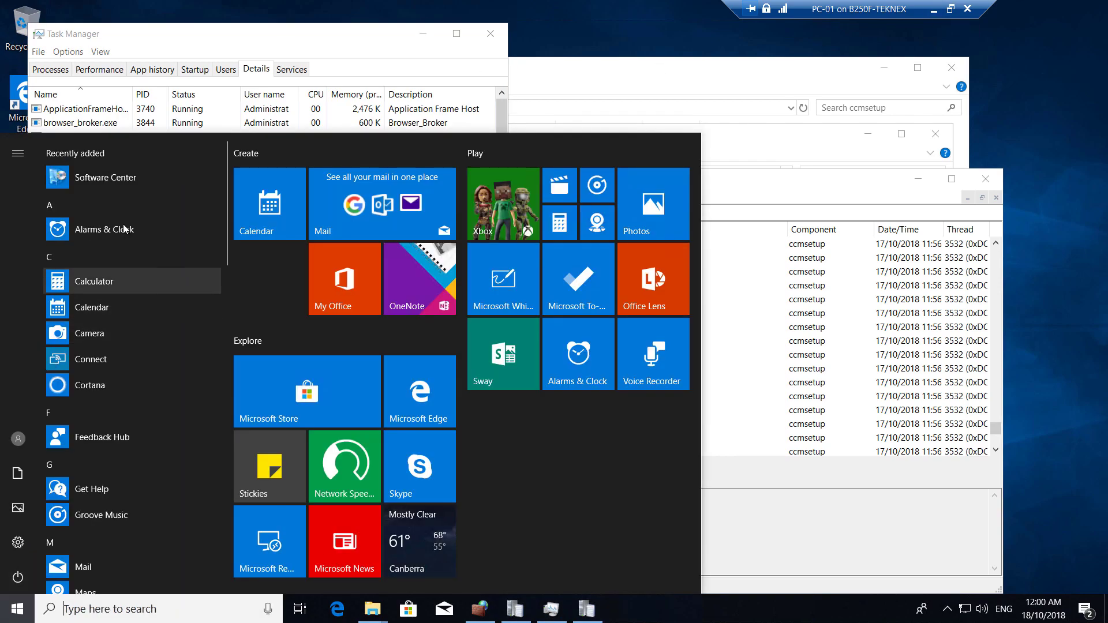
{"action": "left_click", "coordinate": [103, 175]}
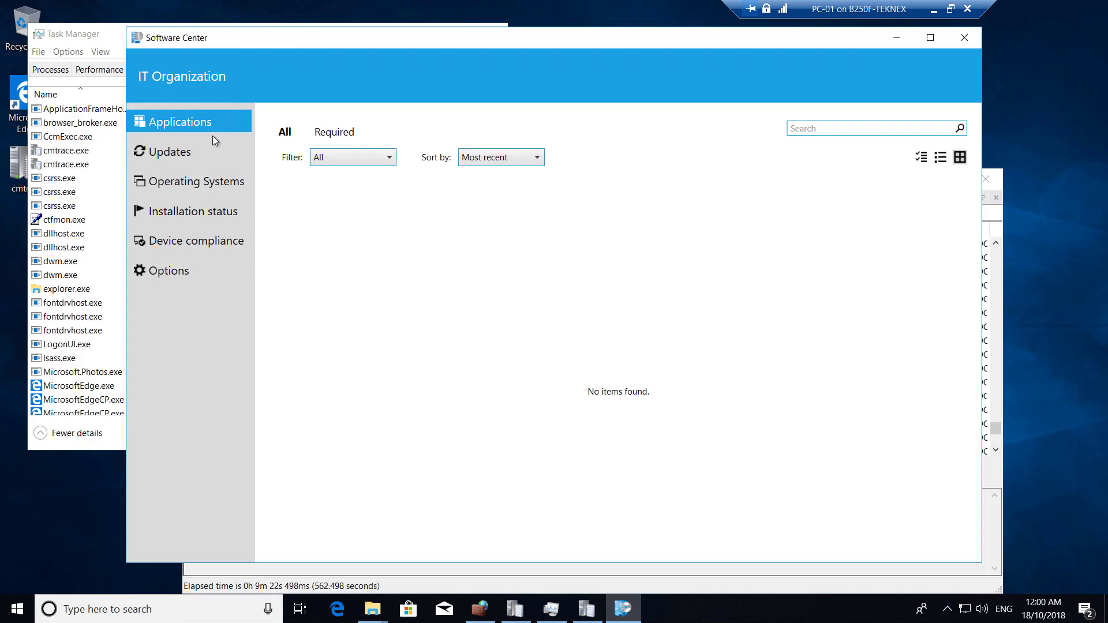
Run "control smscfgrc" to open the Configuration Manager client properties and move the window clear of the navigation list.
{"action": "key", "text": "super+r"}
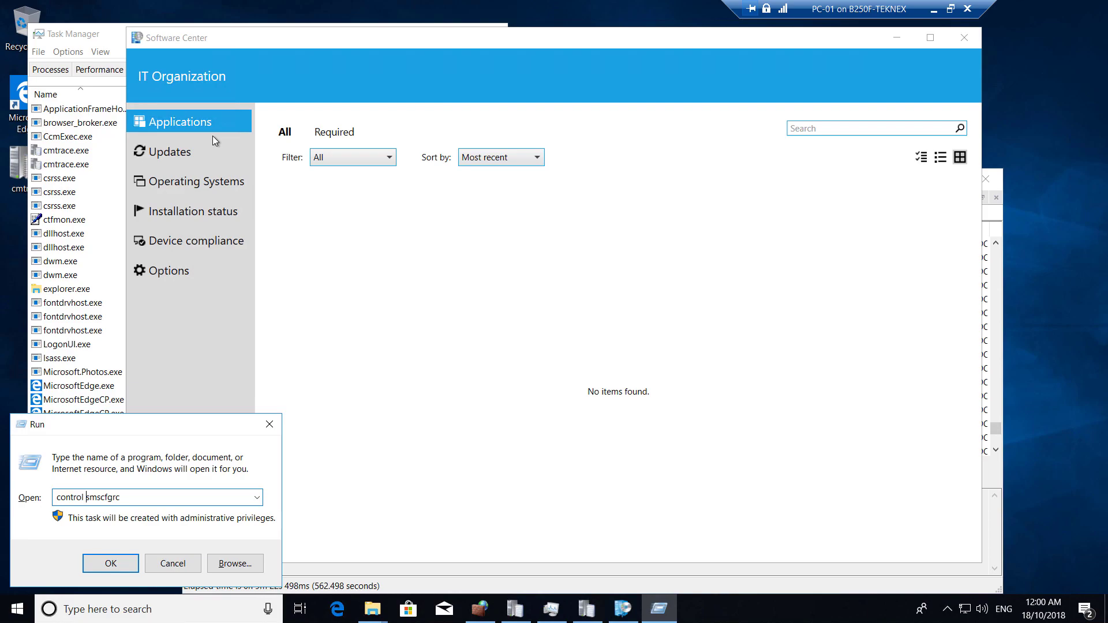
{"action": "key", "text": "Return"}
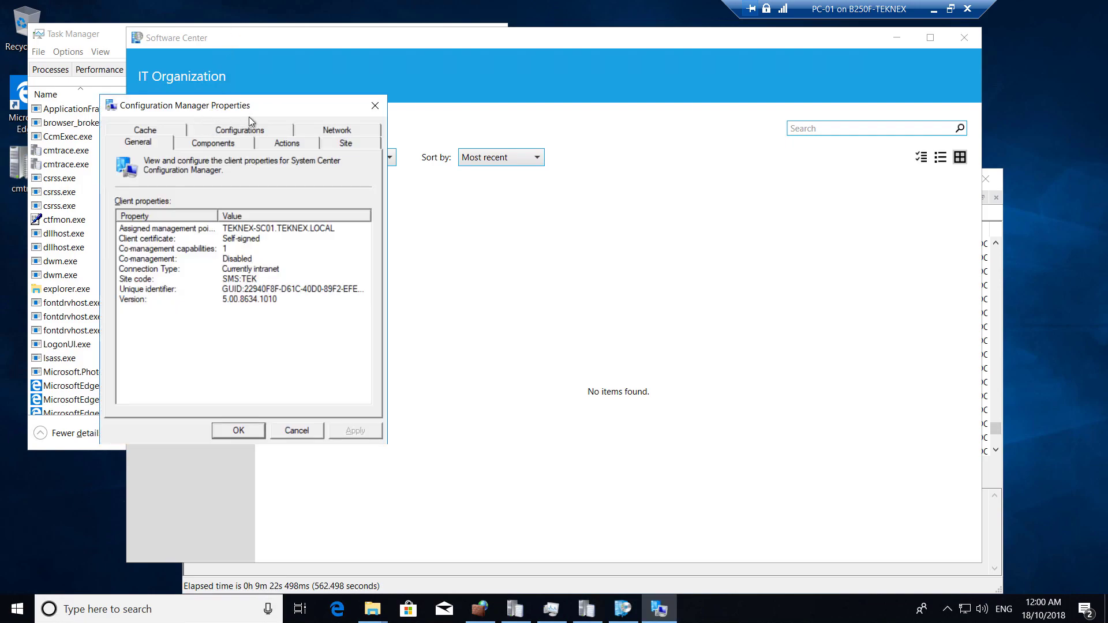
{"action": "left_click_drag", "start_coordinate": [207, 110], "coordinate": [528, 117]}
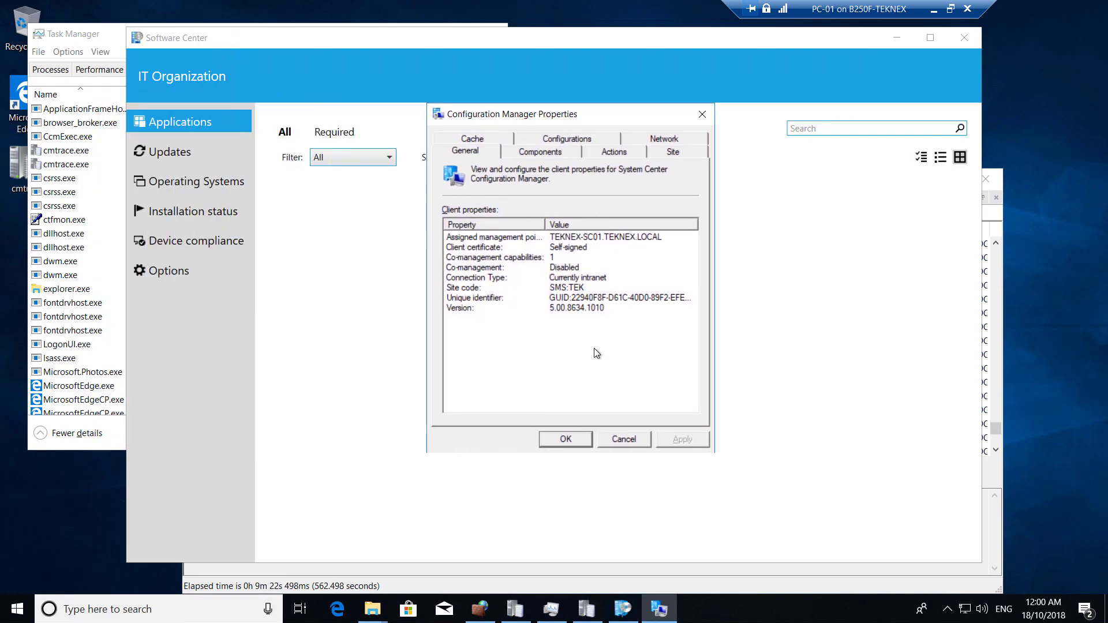
Open Control Panel with the "control" command, show its items as large icons and open Configuration Manager from there.
{"action": "key", "text": "super+r"}
{"action": "type", "text": "c"}
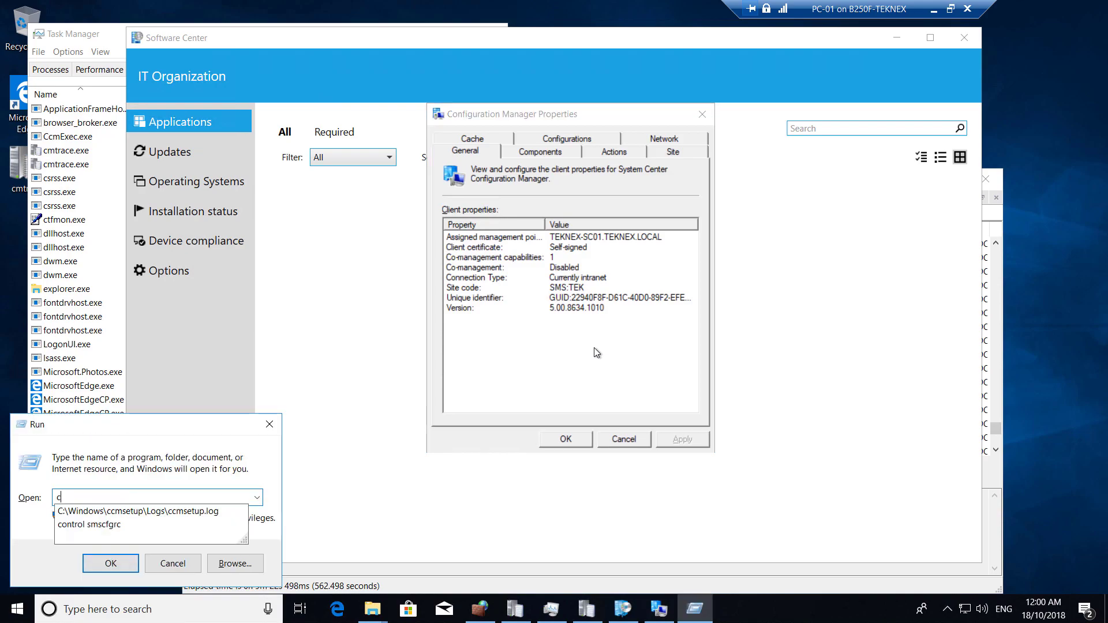
{"action": "type", "text": "ontrol"}
{"action": "key", "text": "Return"}
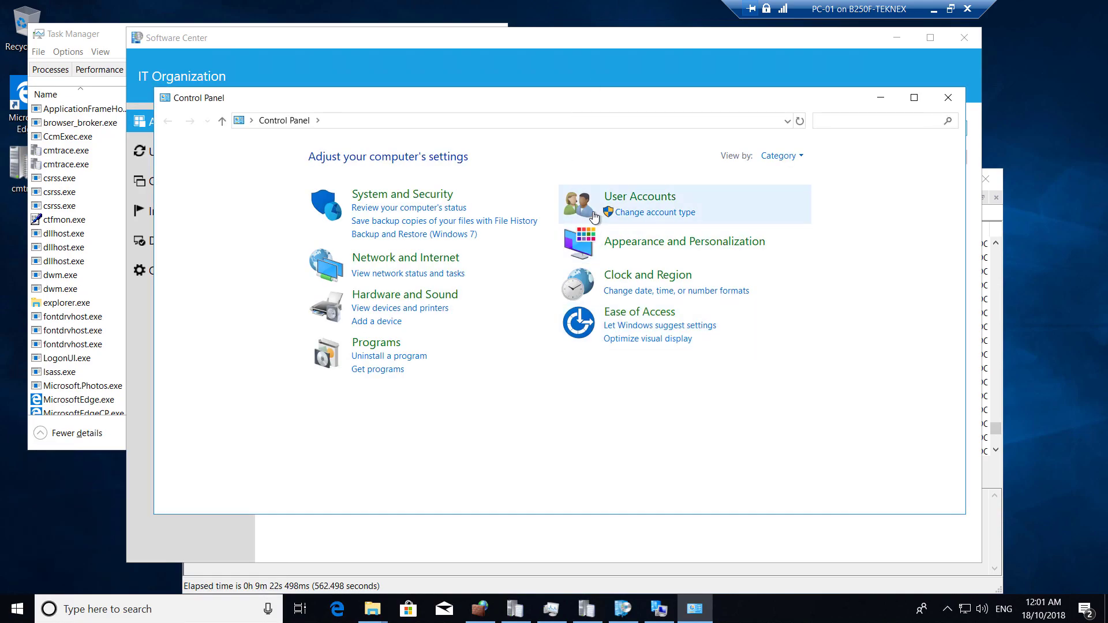
{"action": "left_click", "coordinate": [799, 161]}
{"action": "left_click", "coordinate": [816, 191]}
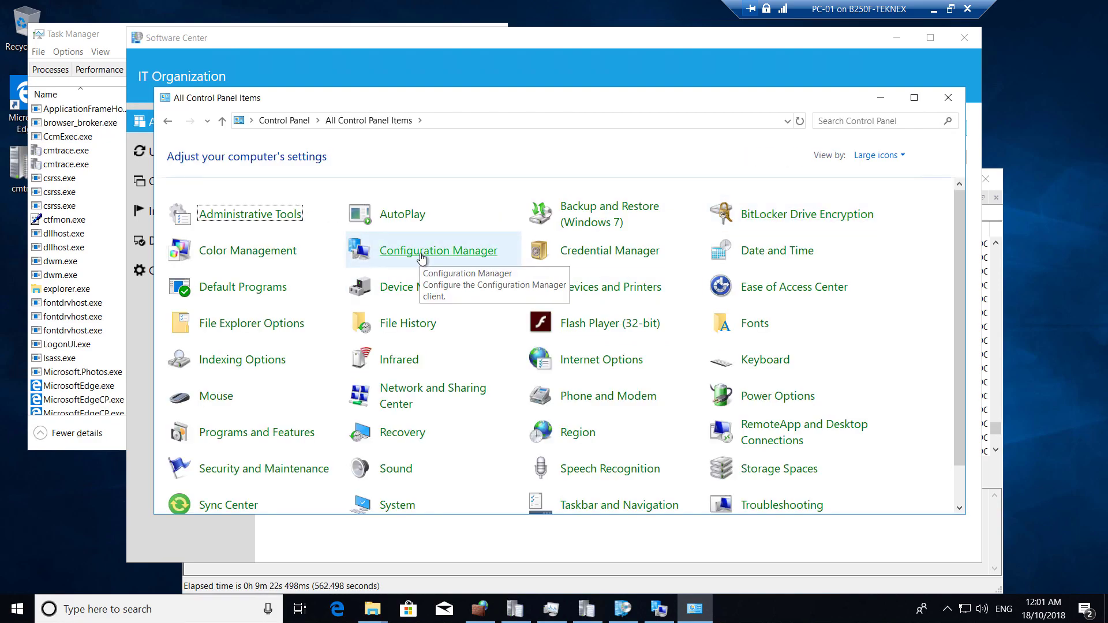
{"action": "left_click", "coordinate": [421, 257]}
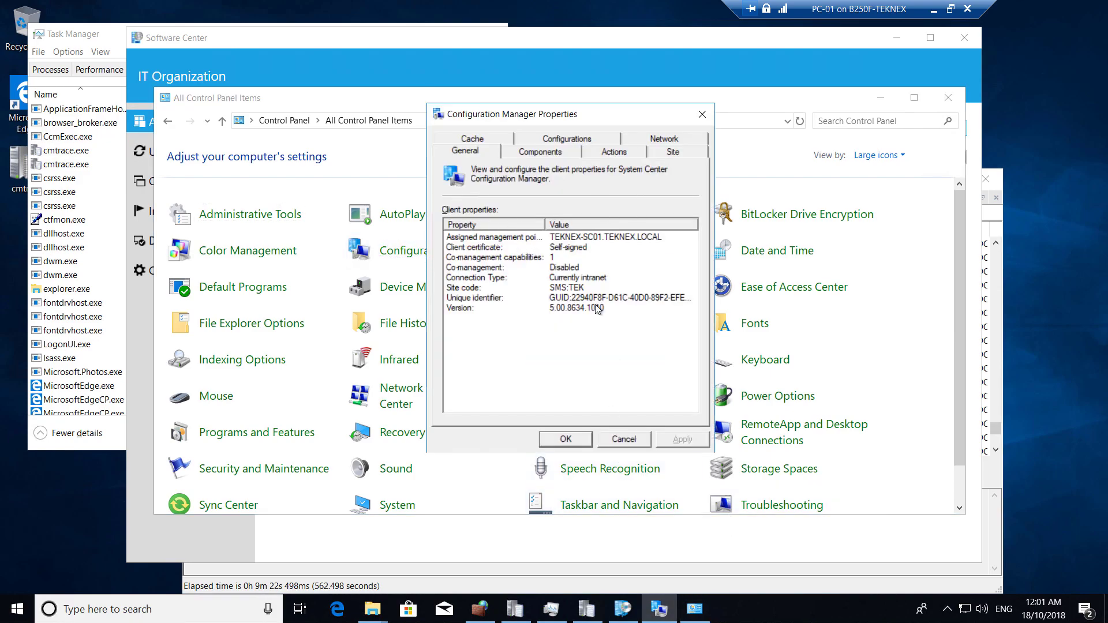
Review the client's configuration baselines, available actions and general properties, including management point, connection type and version.
{"action": "left_click", "coordinate": [577, 142]}
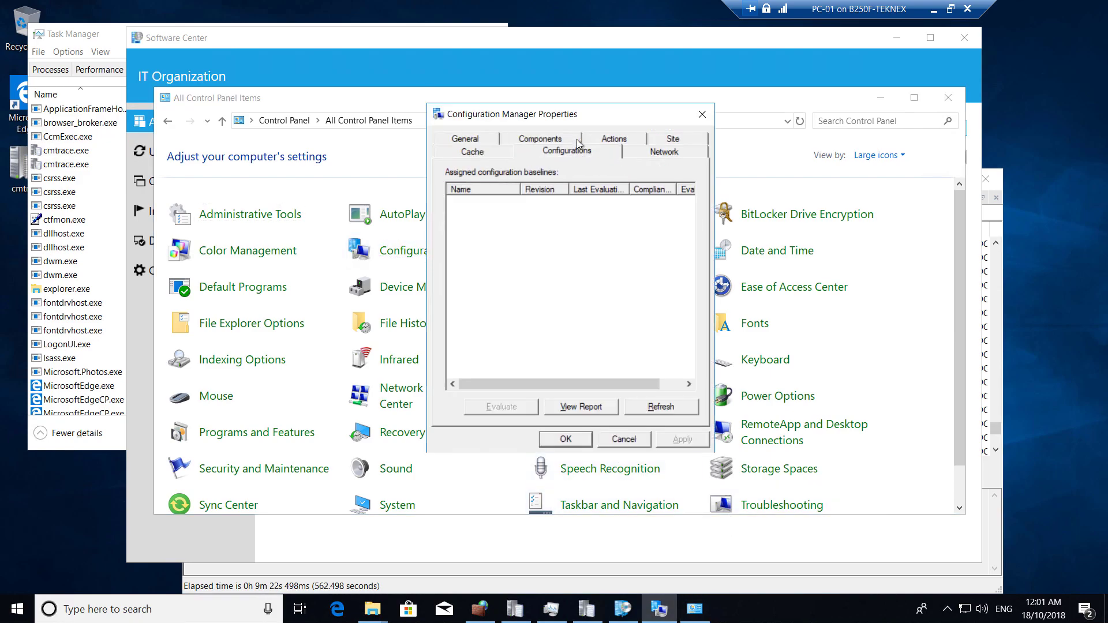
{"action": "left_click", "coordinate": [611, 143]}
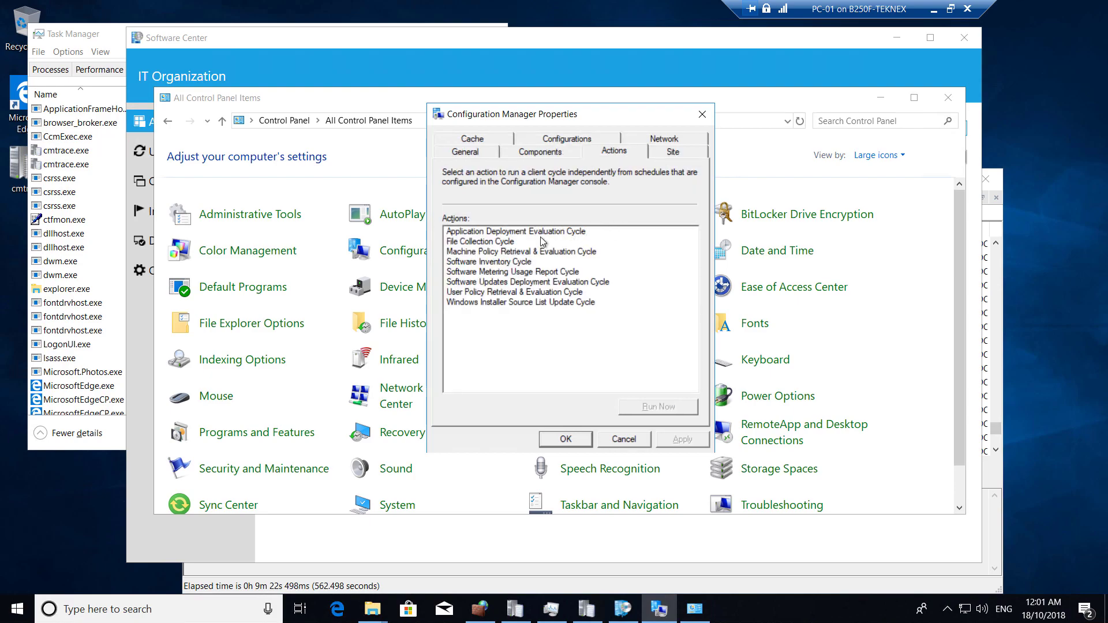
{"action": "left_click", "coordinate": [486, 150]}
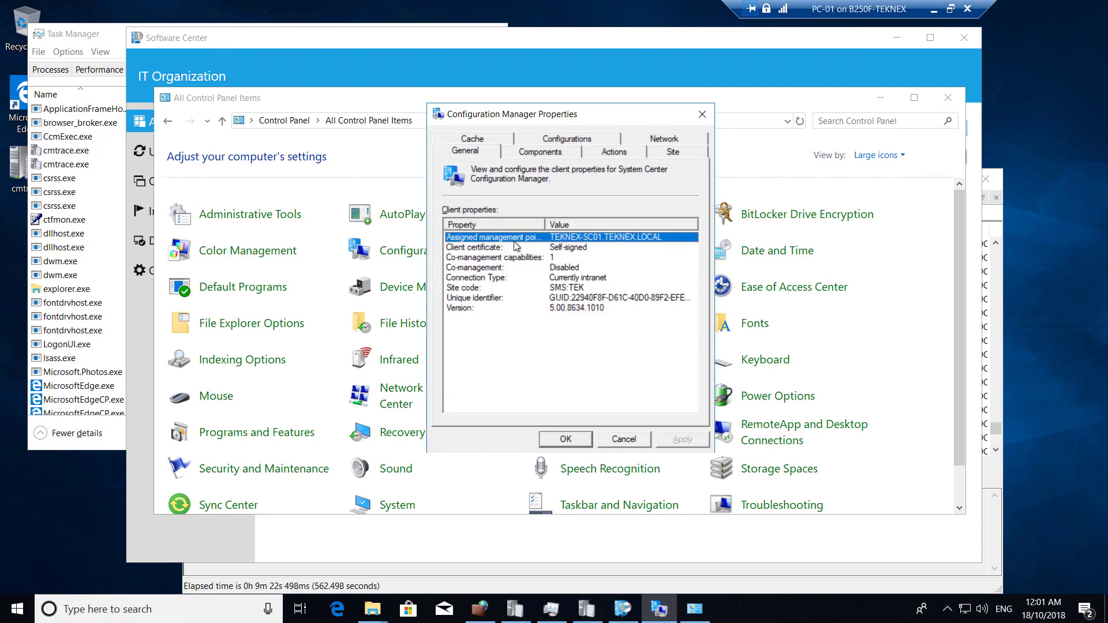
{"action": "left_click", "coordinate": [531, 280]}
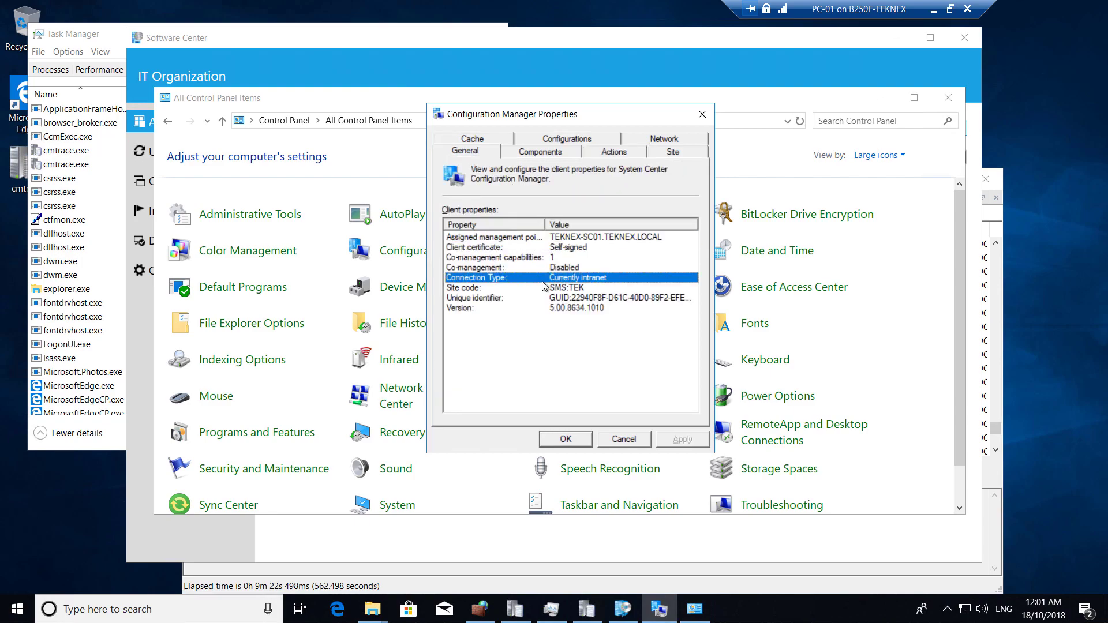
{"action": "left_click", "coordinate": [535, 309]}
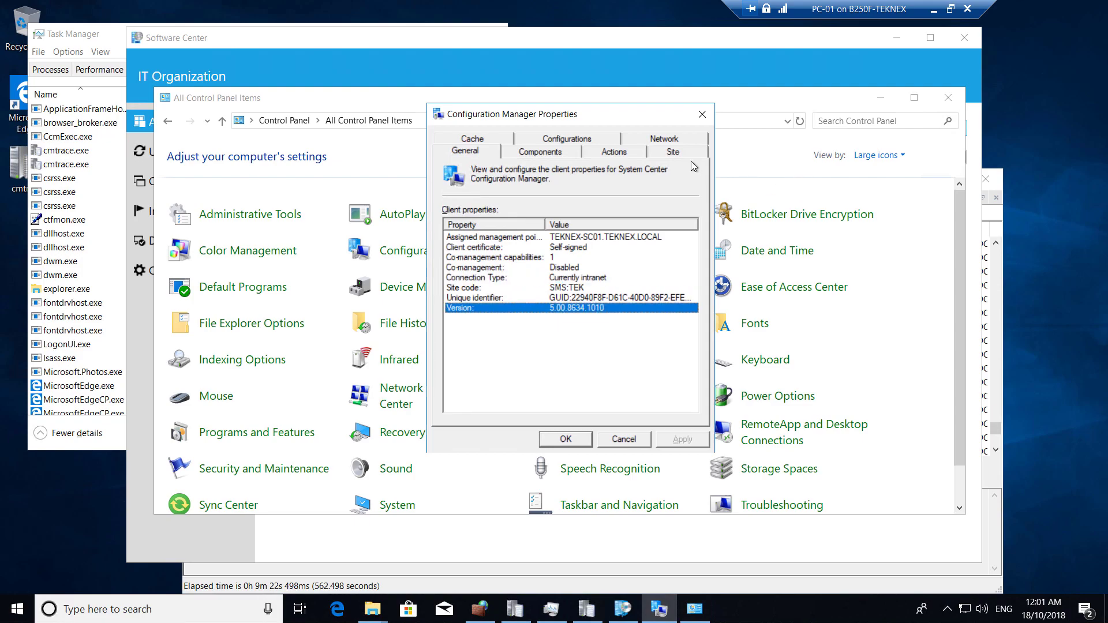
Run the User Policy Retrieval & Evaluation Cycle on the client and acknowledge the notice.
{"action": "left_click", "coordinate": [615, 151]}
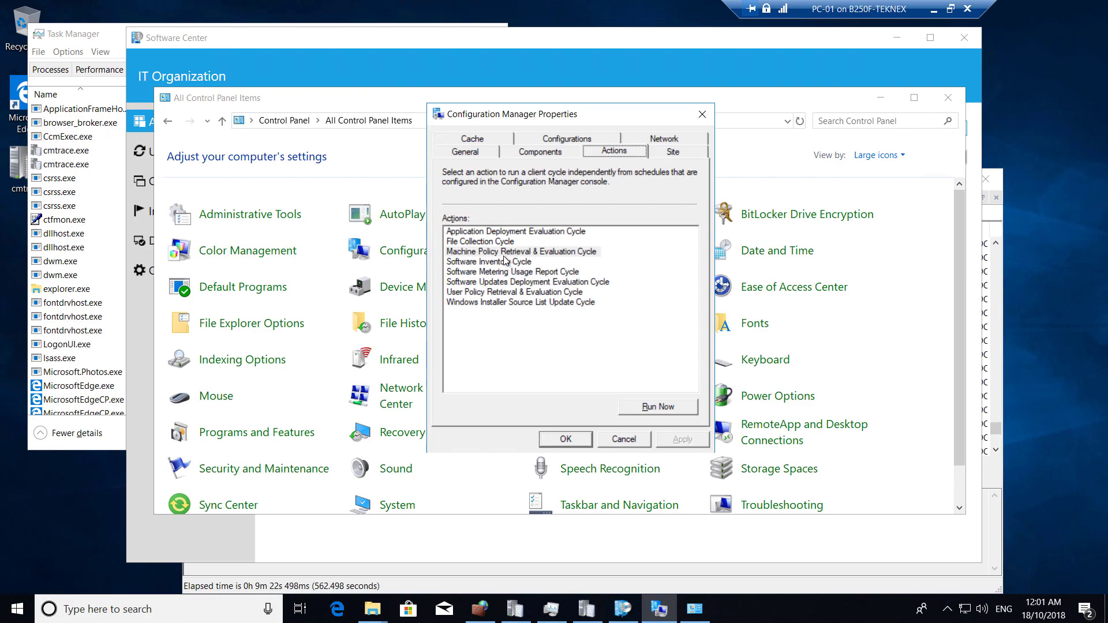
{"action": "left_click", "coordinate": [492, 292]}
{"action": "left_click", "coordinate": [659, 405]}
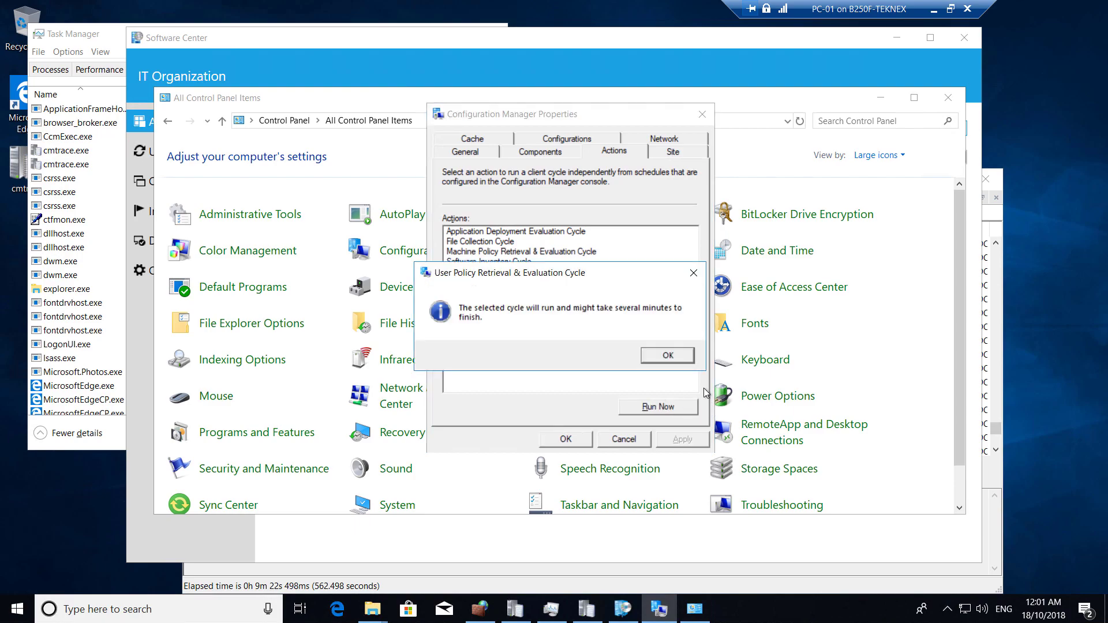
{"action": "left_click", "coordinate": [672, 353]}
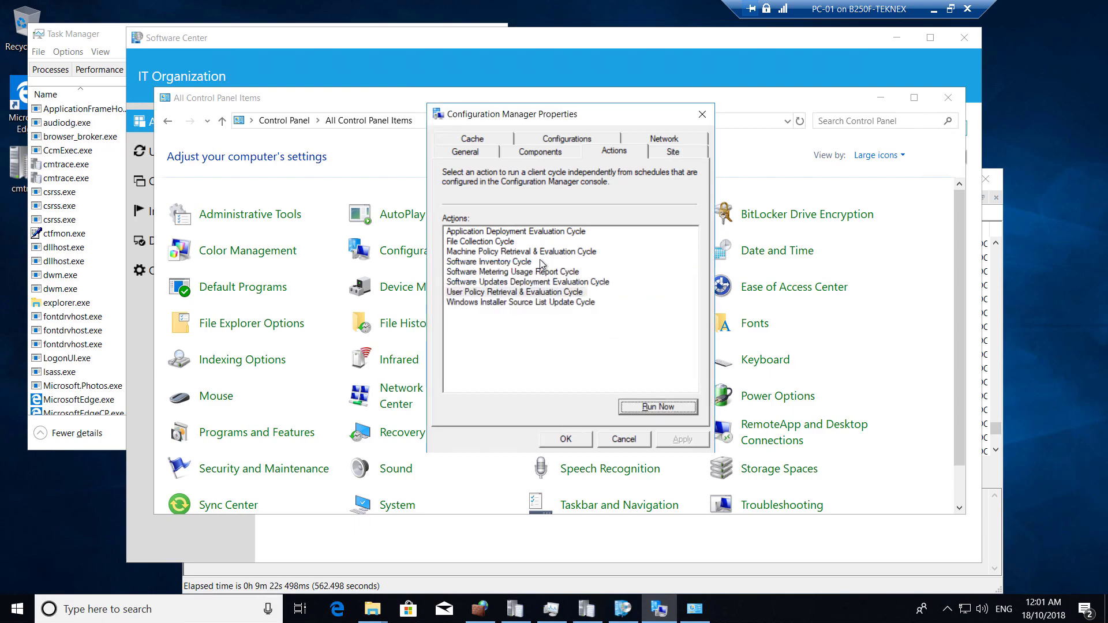
Run the Machine Policy Retrieval & Evaluation Cycle, and close the client properties and Control Panel.
{"action": "left_click", "coordinate": [503, 259]}
{"action": "left_click", "coordinate": [523, 252]}
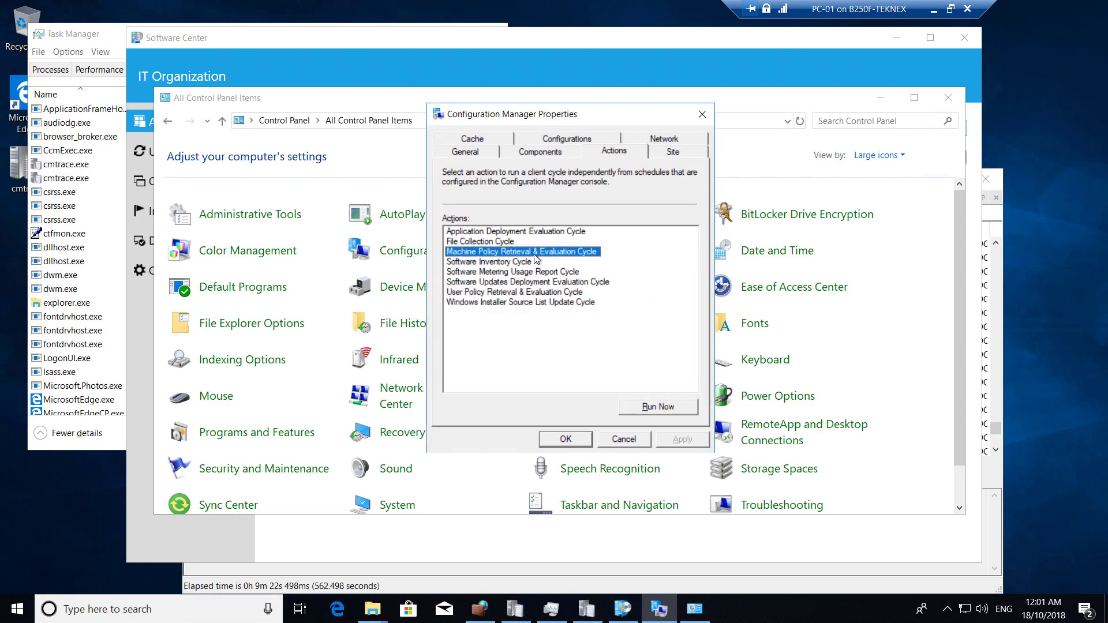
{"action": "left_click", "coordinate": [668, 403]}
{"action": "left_click", "coordinate": [675, 358]}
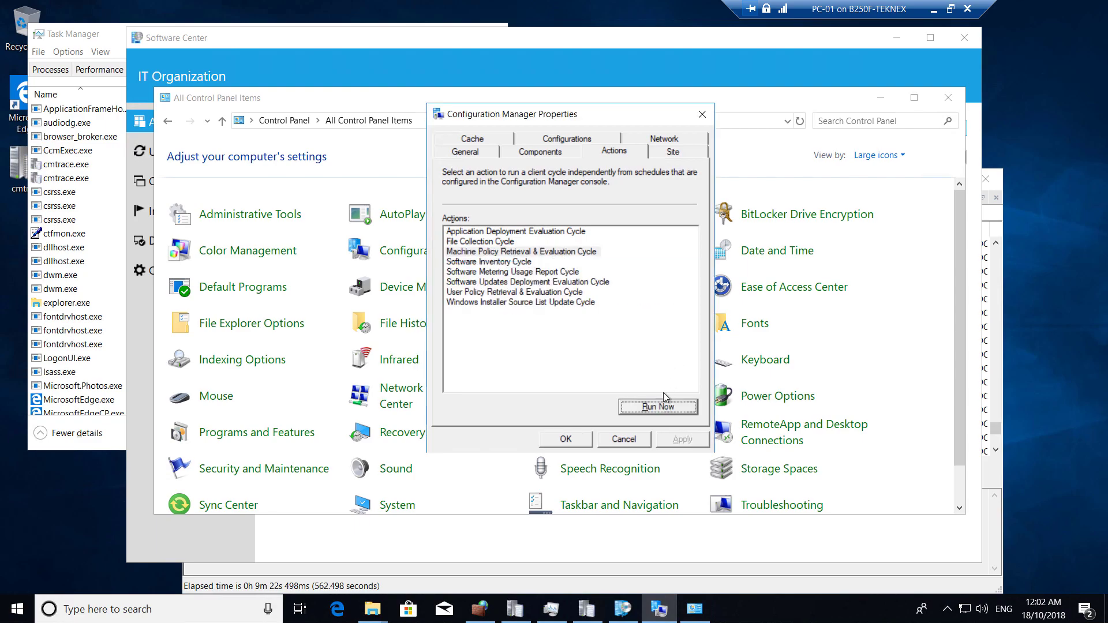
{"action": "left_click", "coordinate": [566, 439]}
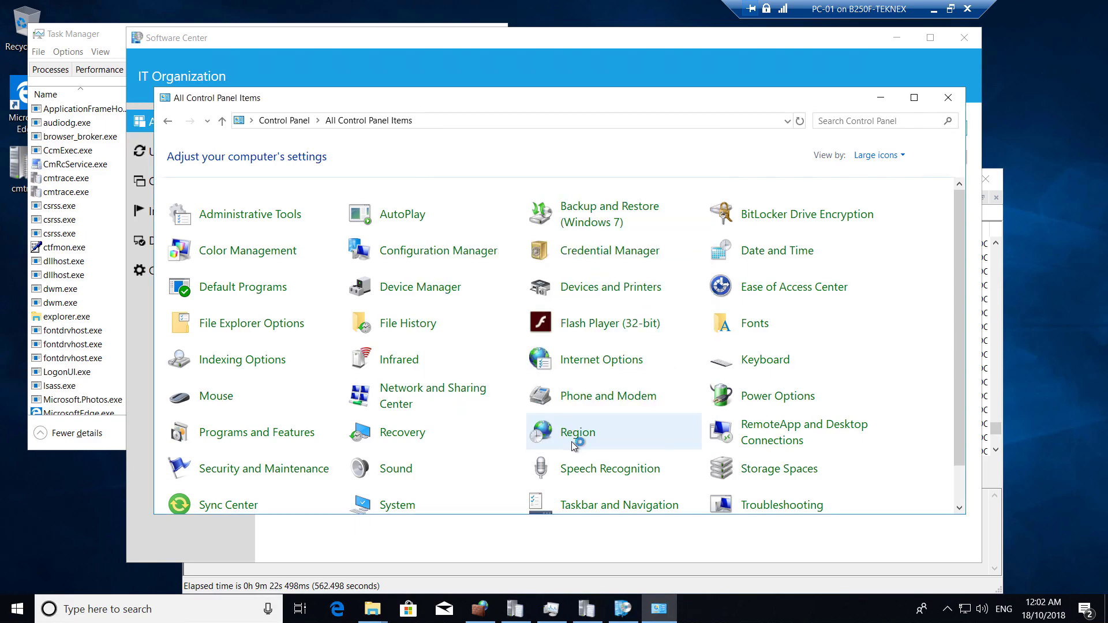
{"action": "left_click", "coordinate": [947, 98]}
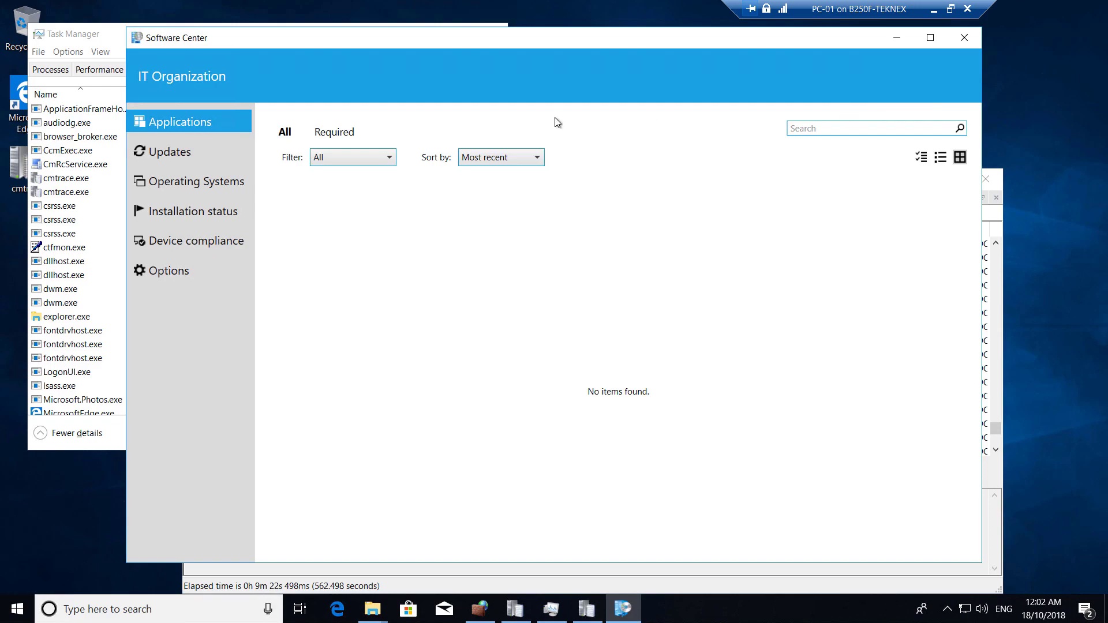
Close and reopen Software Center to check the organization name in its banner.
{"action": "left_click", "coordinate": [971, 39]}
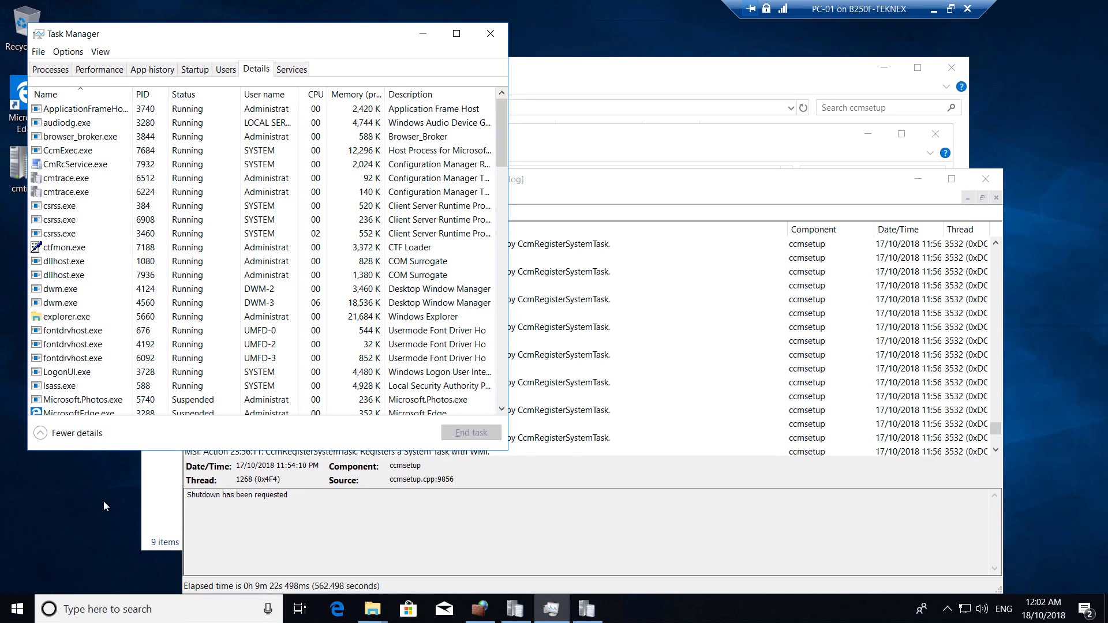
{"action": "left_click", "coordinate": [18, 609]}
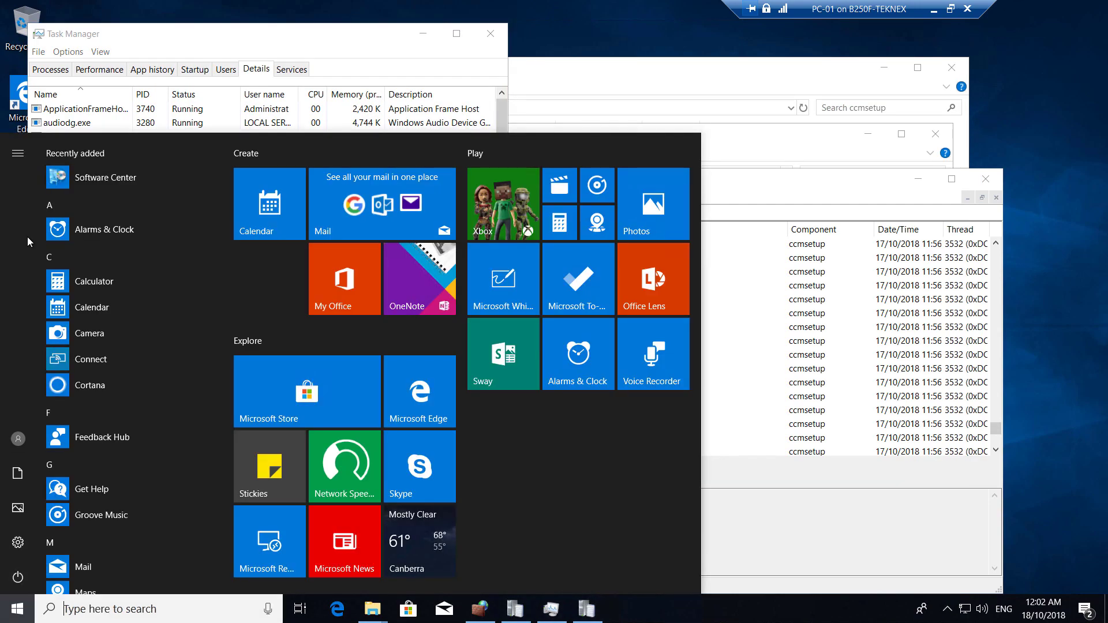
{"action": "left_click", "coordinate": [93, 192]}
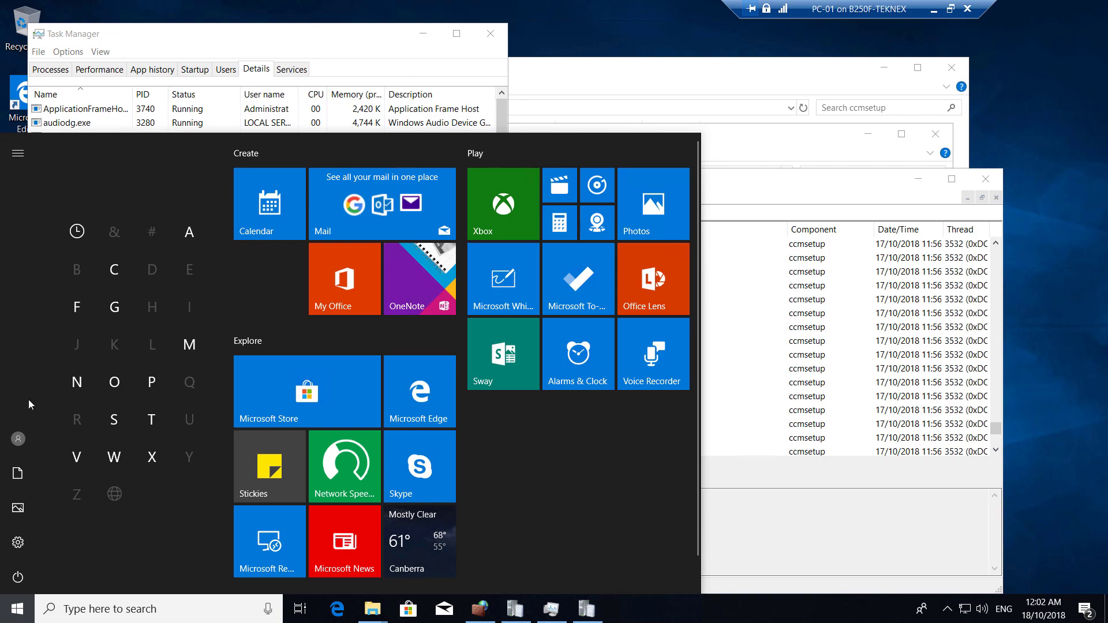
{"action": "left_click", "coordinate": [14, 613]}
{"action": "left_click", "coordinate": [14, 616]}
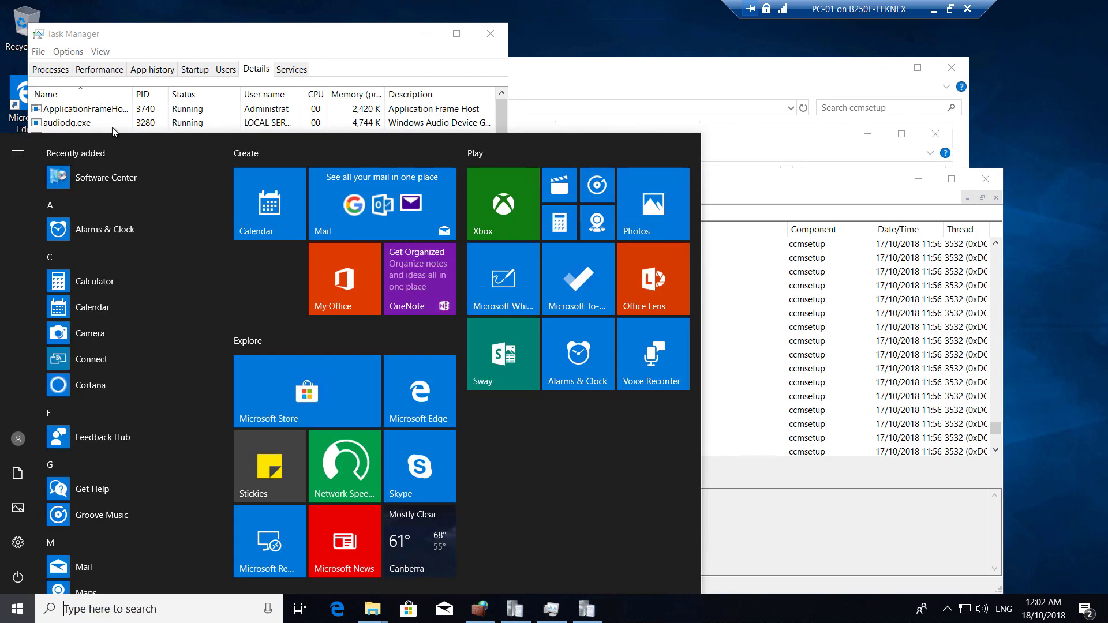
{"action": "left_click", "coordinate": [113, 178]}
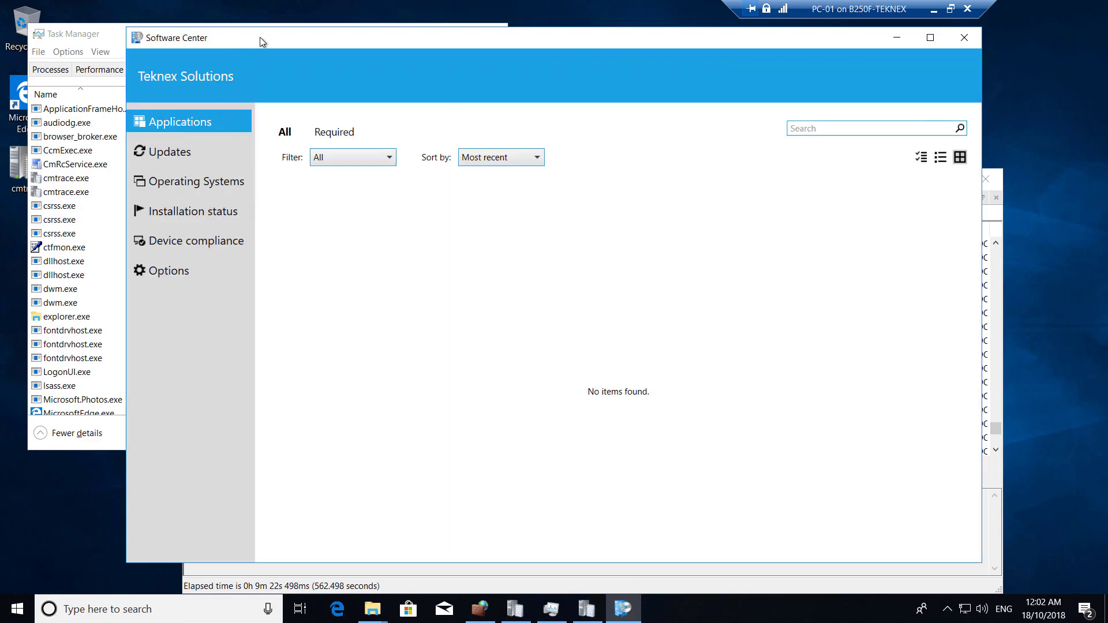
{"action": "left_click_drag", "start_coordinate": [260, 37], "coordinate": [262, 74]}
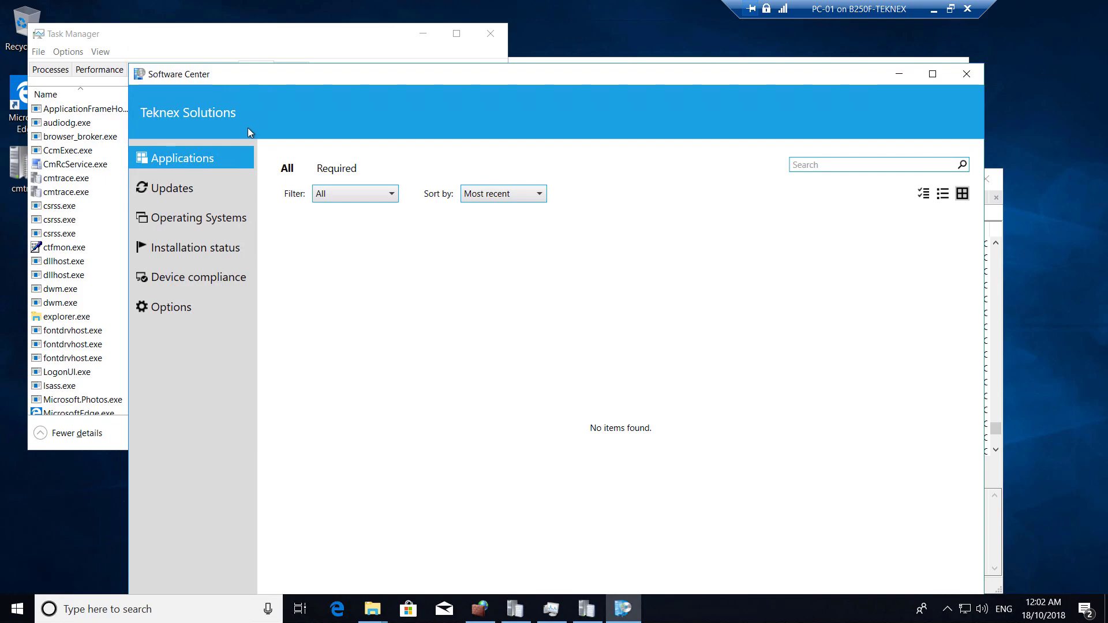
Switch back to the TEKNEX-SC01 virtual machine with the Default Settings dialog.
{"action": "left_click", "coordinate": [935, 10]}
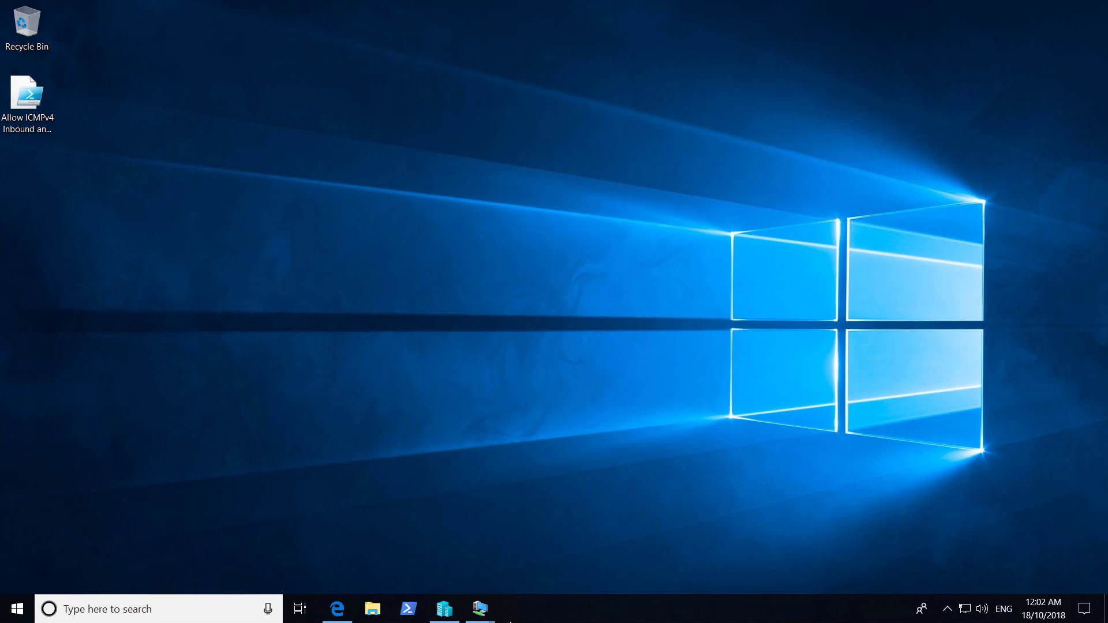
{"action": "left_click", "coordinate": [480, 609]}
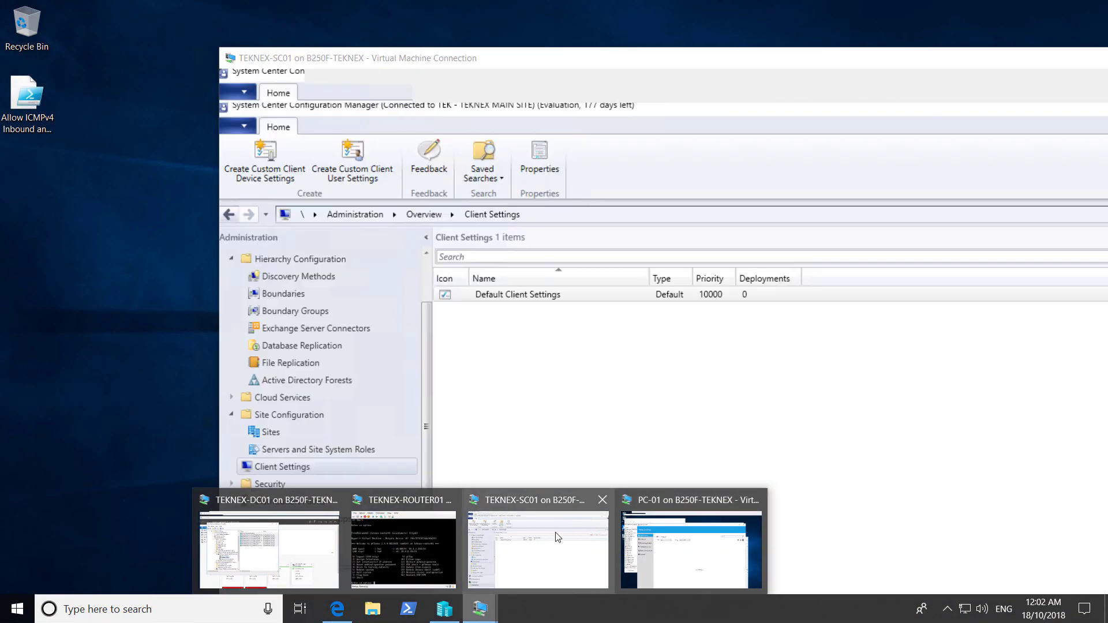
{"action": "left_click", "coordinate": [555, 532]}
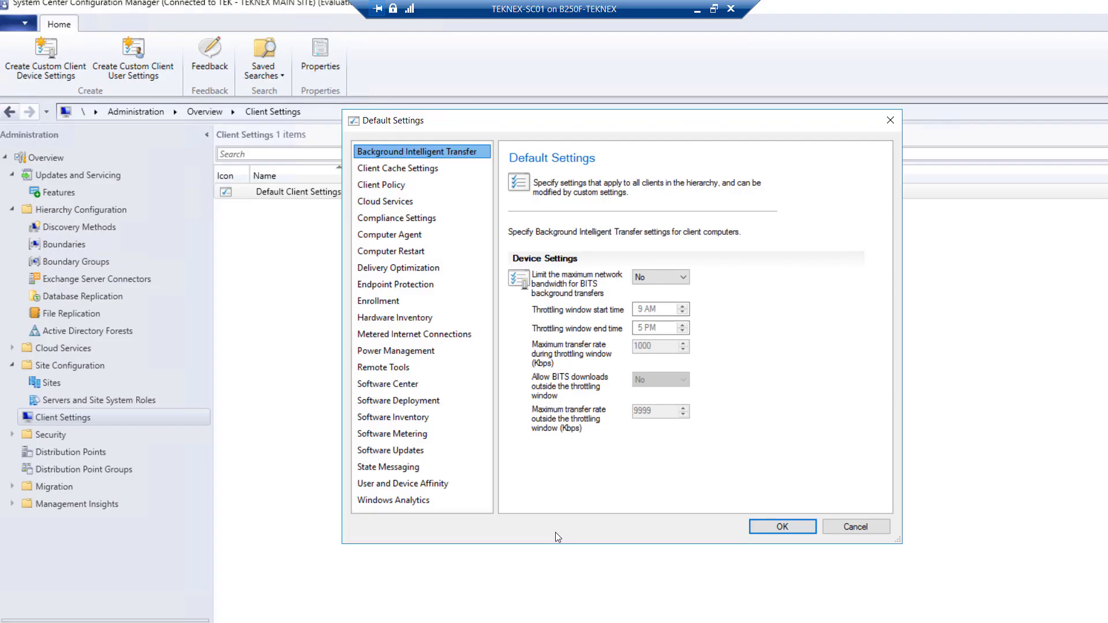
Close the Default Settings dialog, reopen the default client settings to review the Remote Tools options, and close them again.
{"action": "left_click", "coordinate": [799, 513]}
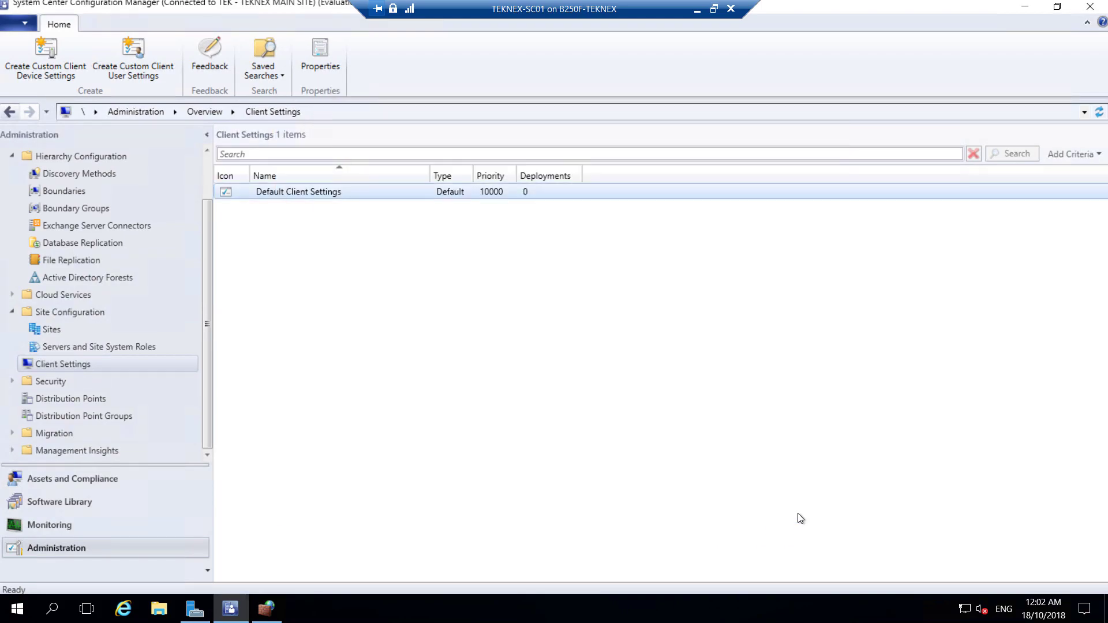
{"action": "right_click", "coordinate": [285, 195]}
{"action": "left_click", "coordinate": [322, 209]}
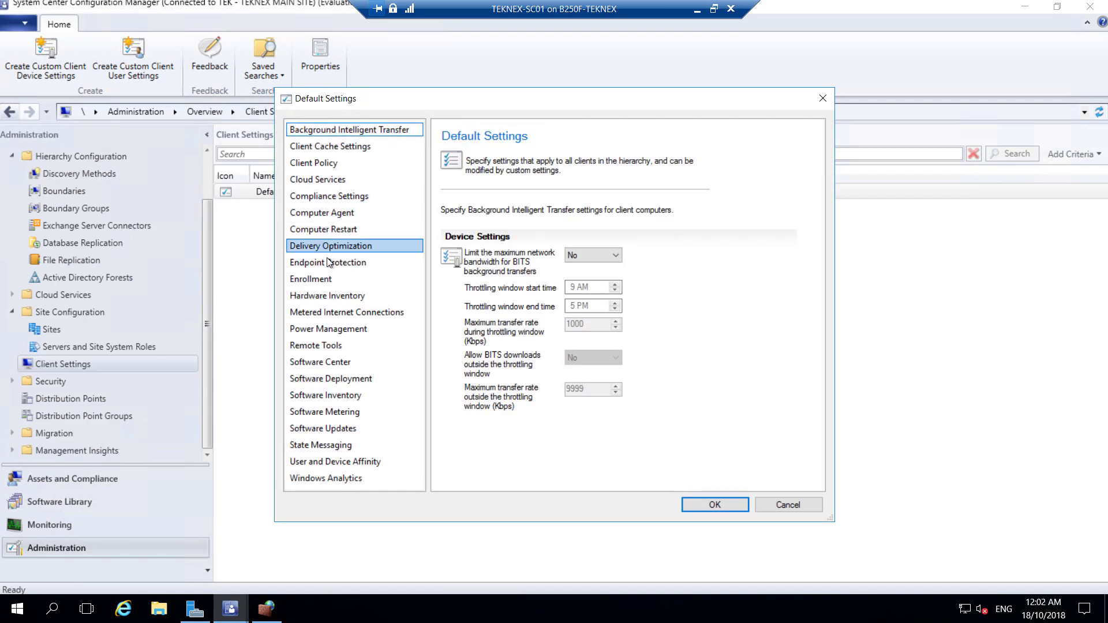
{"action": "left_click", "coordinate": [347, 345]}
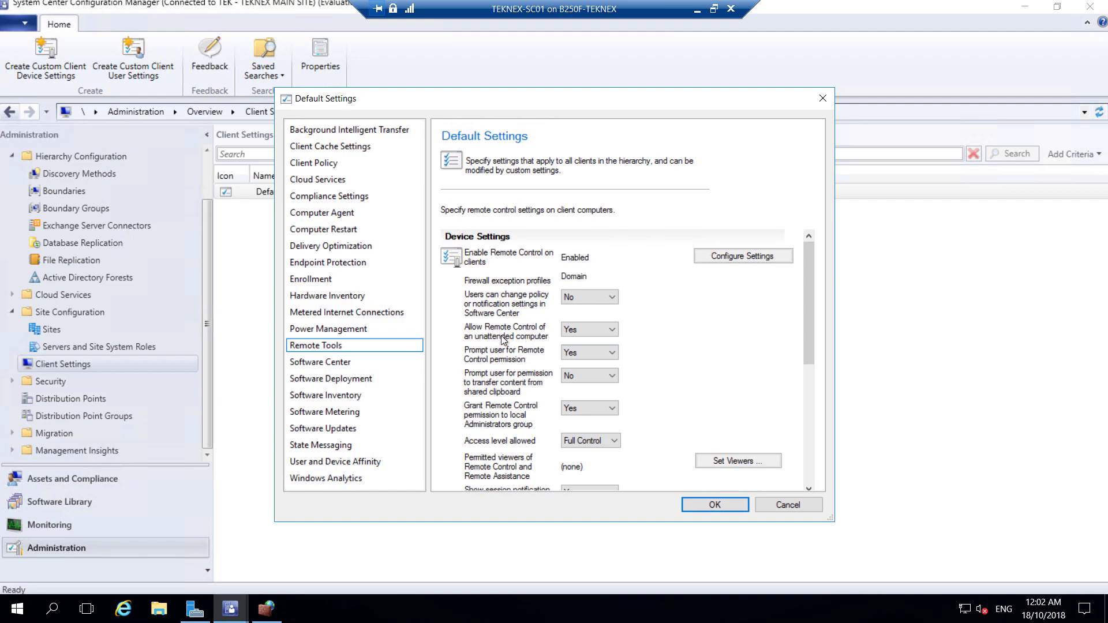
{"action": "left_click", "coordinate": [719, 505]}
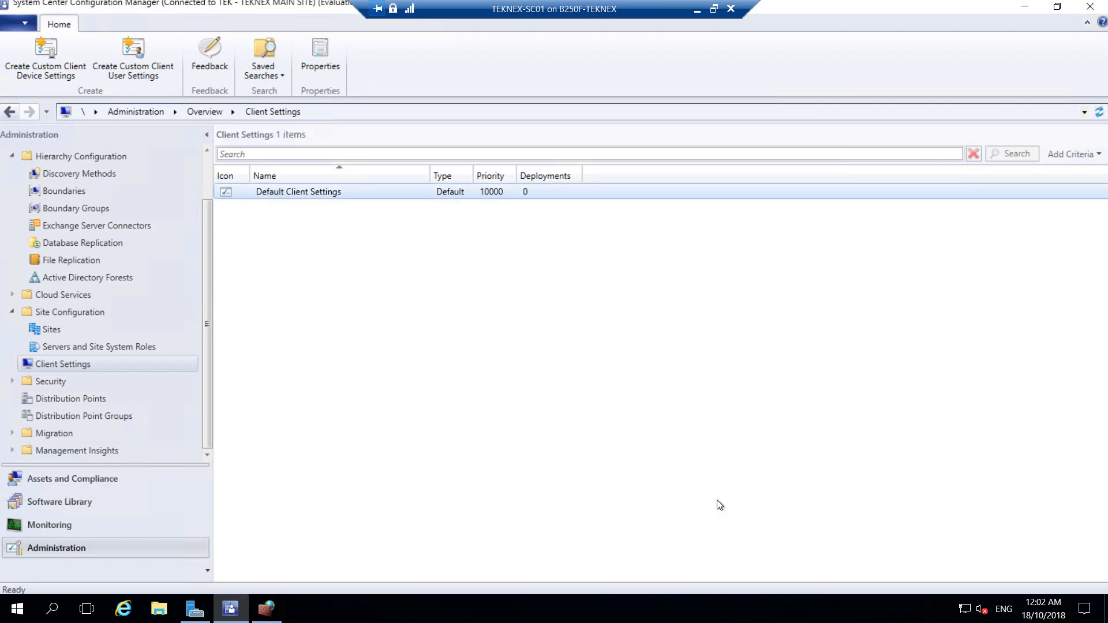
Start a Remote Control session to the PC-01 device from the Assets and Compliance device list.
{"action": "left_click", "coordinate": [96, 479]}
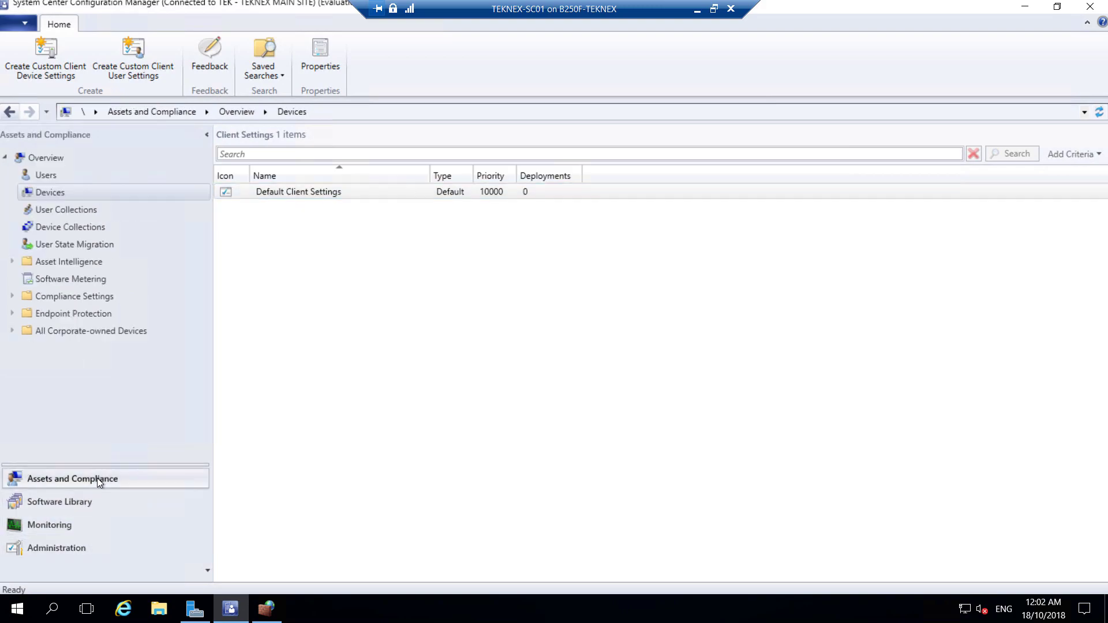
{"action": "left_click", "coordinate": [265, 192]}
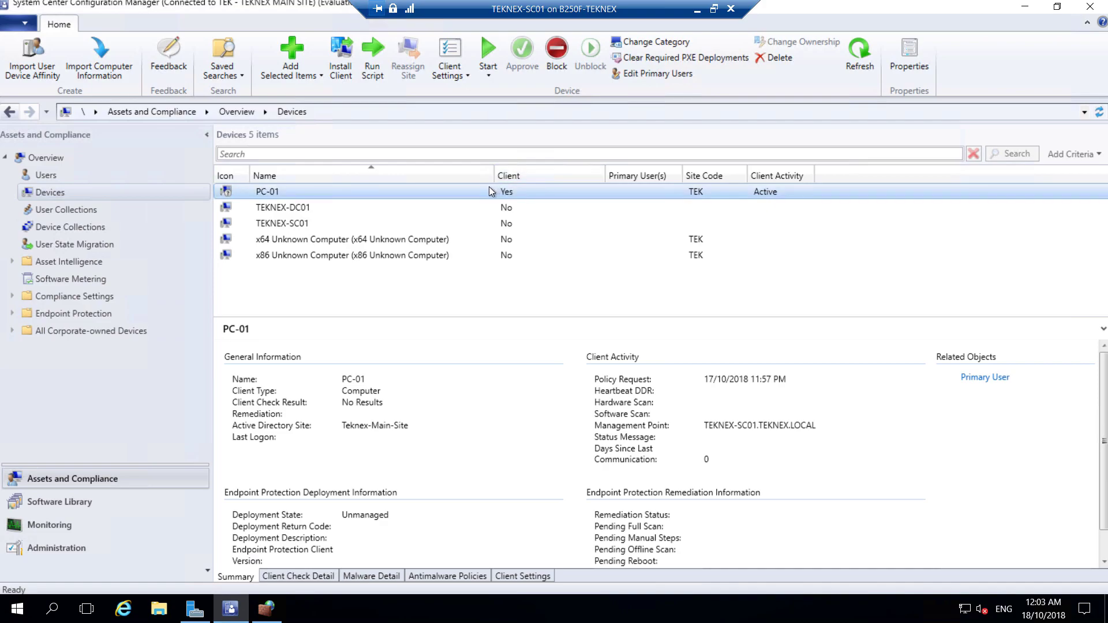
{"action": "right_click", "coordinate": [451, 193]}
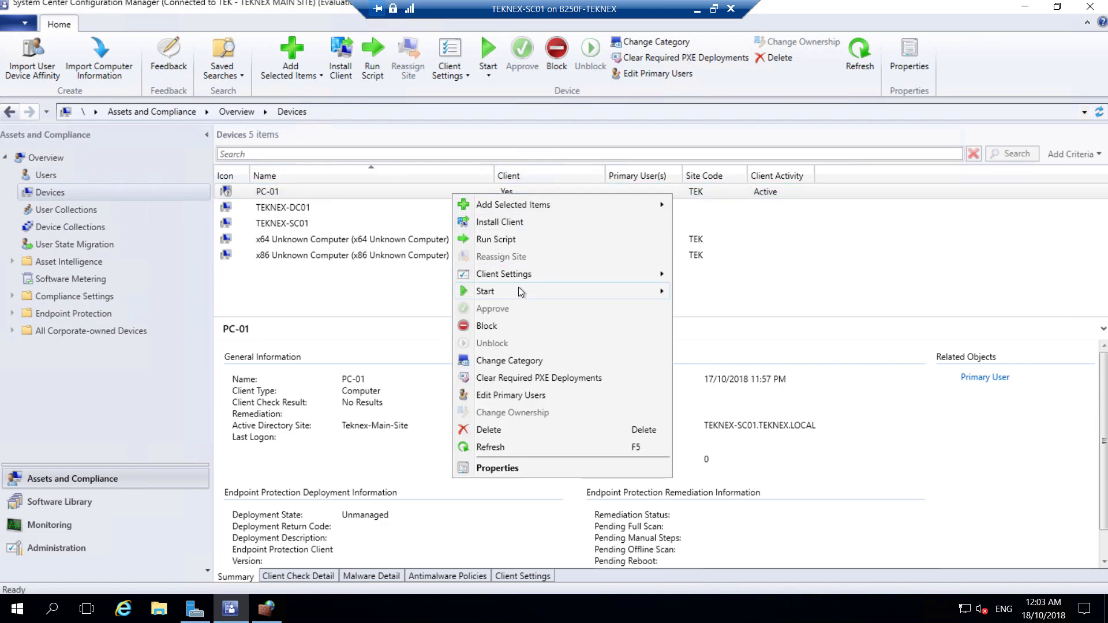
{"action": "mouse_move", "coordinate": [609, 289]}
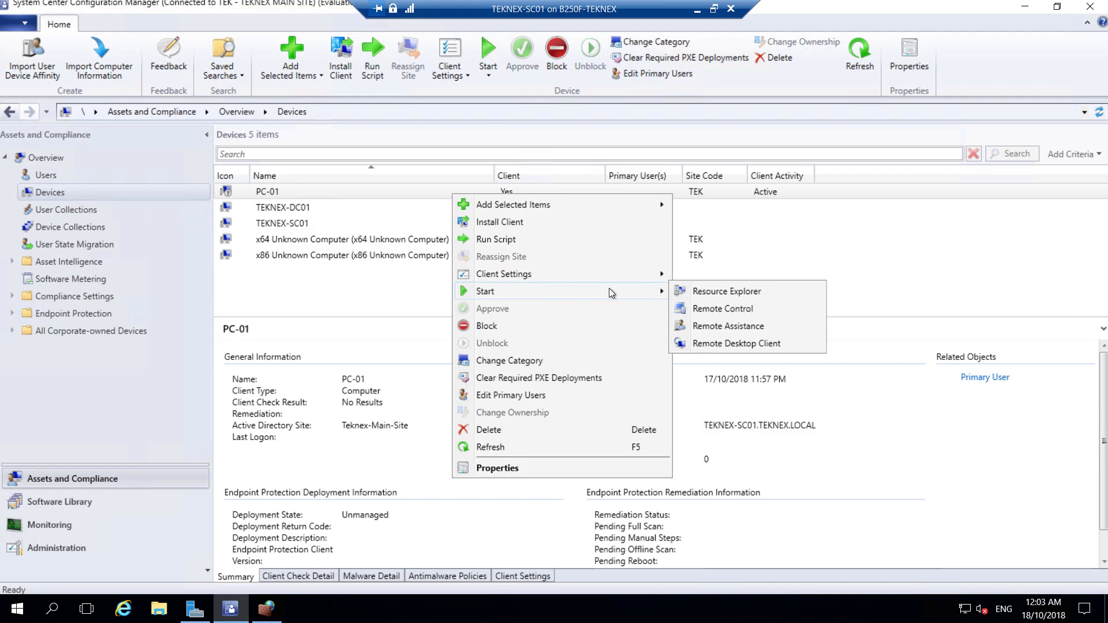
{"action": "left_click", "coordinate": [767, 310]}
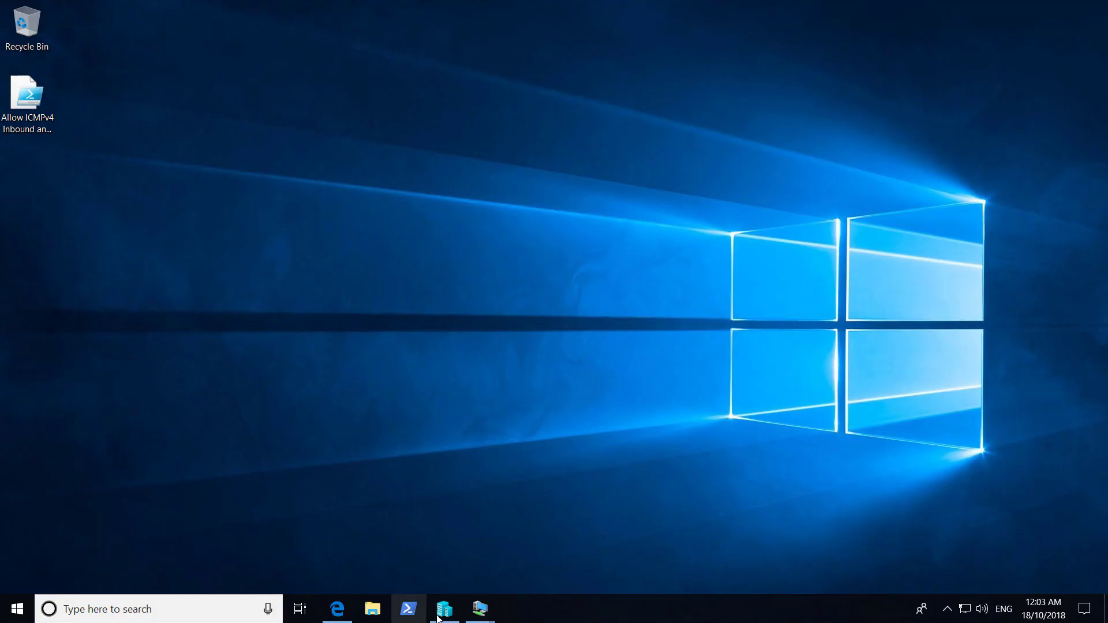
Switch to the PC-01 virtual machine and approve the remote control session request.
{"action": "left_click", "coordinate": [444, 609]}
{"action": "mouse_move", "coordinate": [480, 609]}
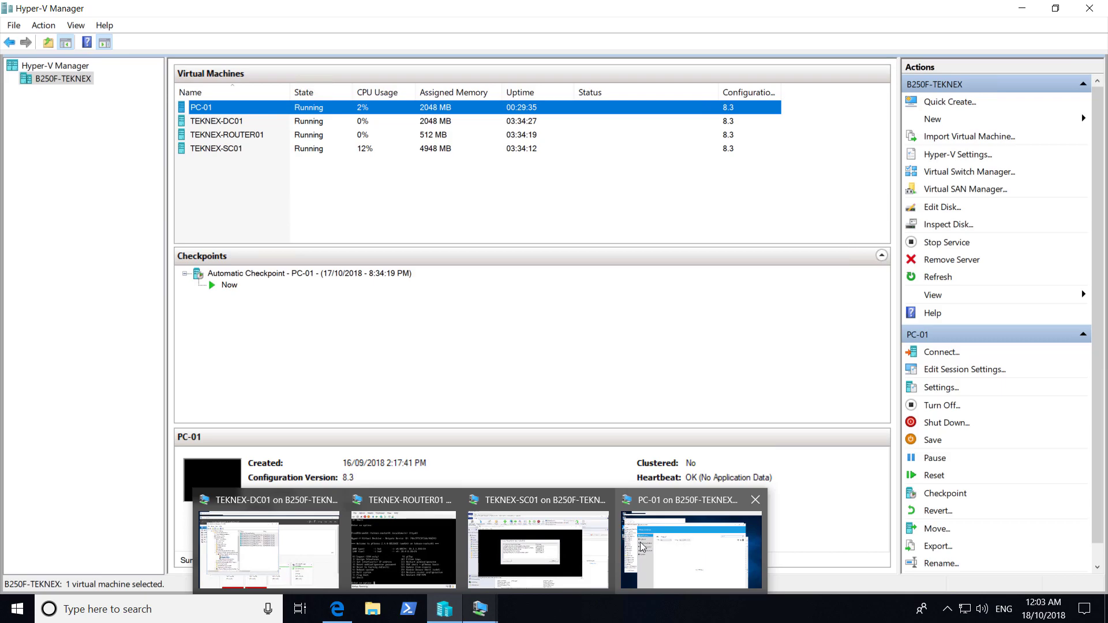
{"action": "left_click", "coordinate": [673, 541]}
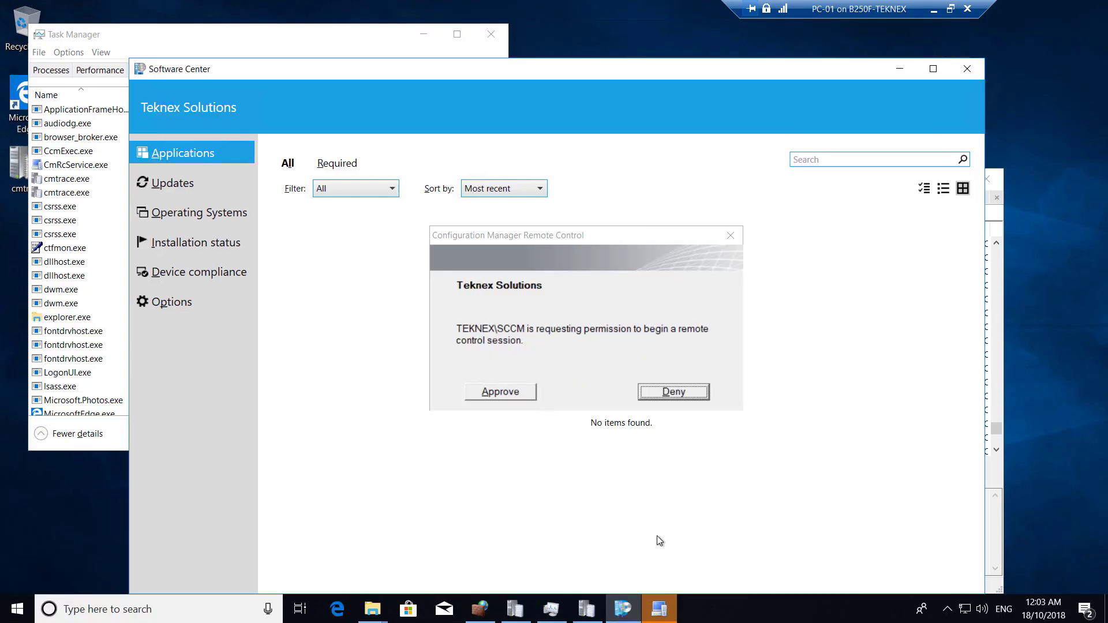
{"action": "left_click", "coordinate": [501, 392]}
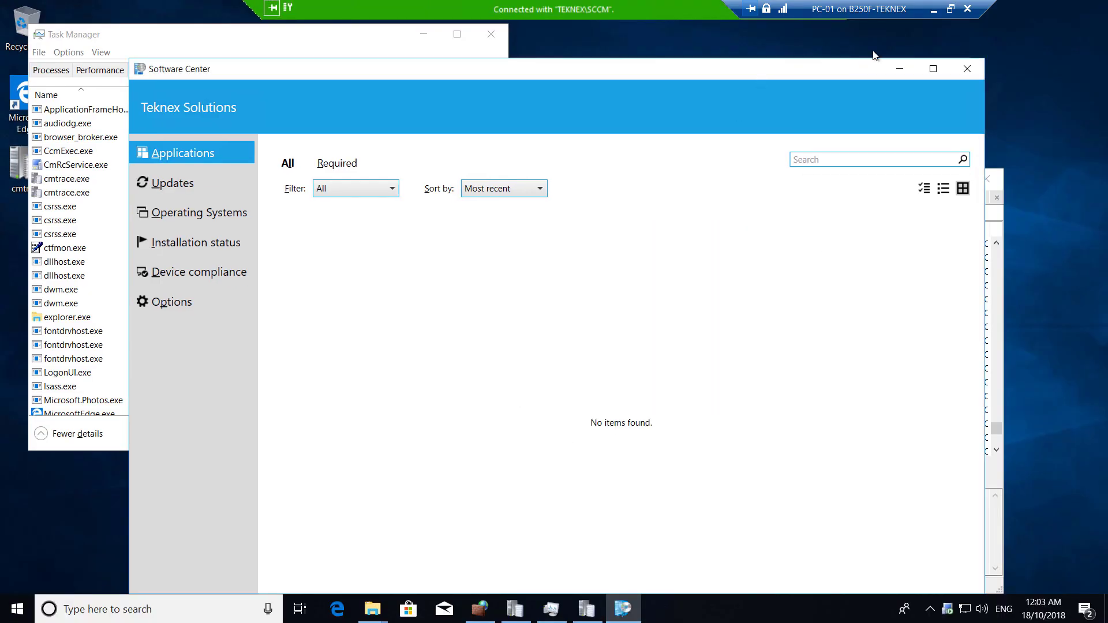
Return to the TEKNEX-SC01 virtual machine, check the remote view of PC-01, and close the Remote Control window.
{"action": "left_click", "coordinate": [934, 10]}
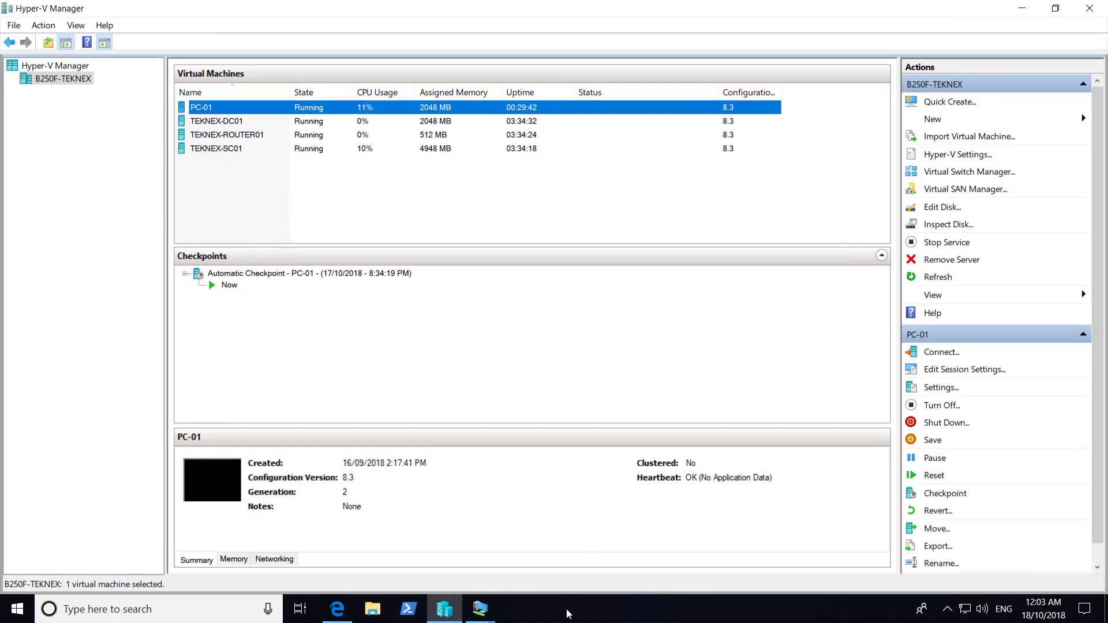
{"action": "left_click", "coordinate": [476, 608]}
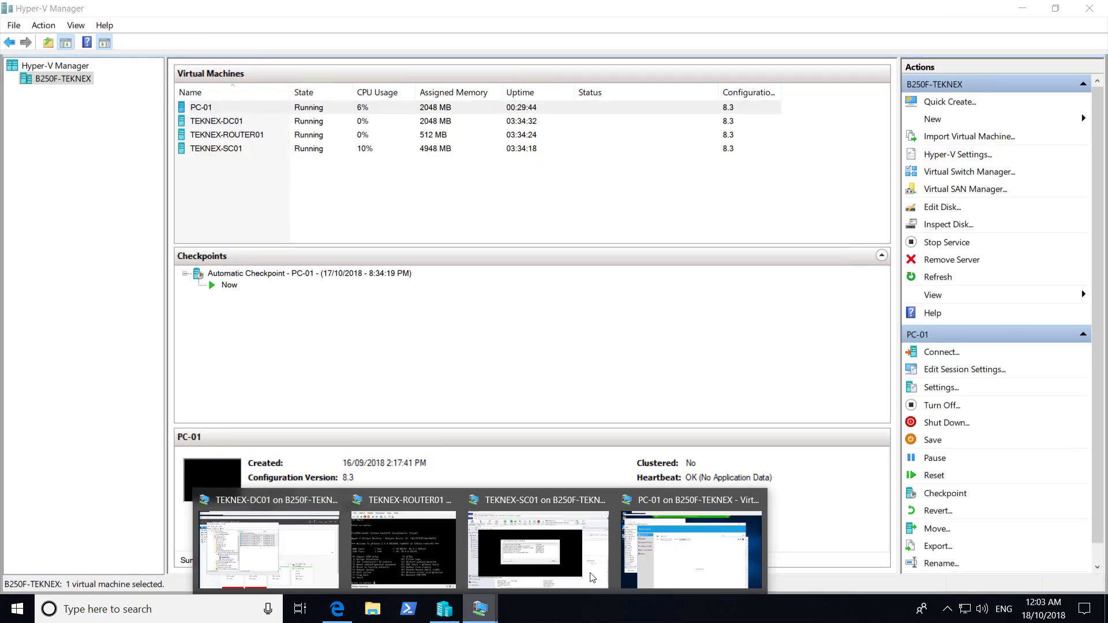
{"action": "left_click", "coordinate": [537, 540]}
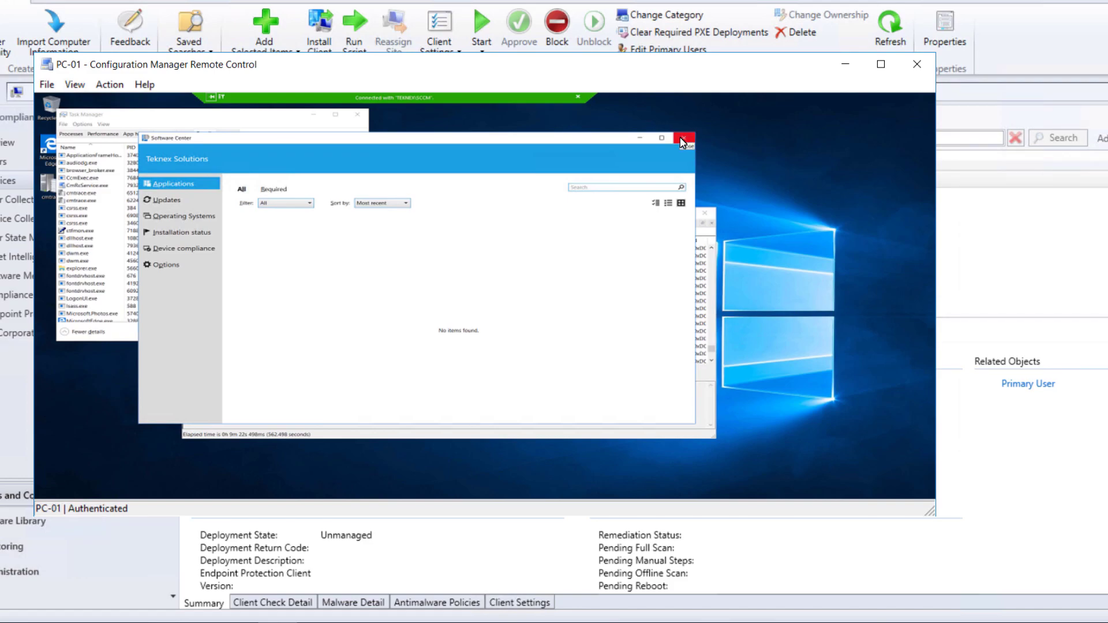
{"action": "left_click", "coordinate": [917, 64]}
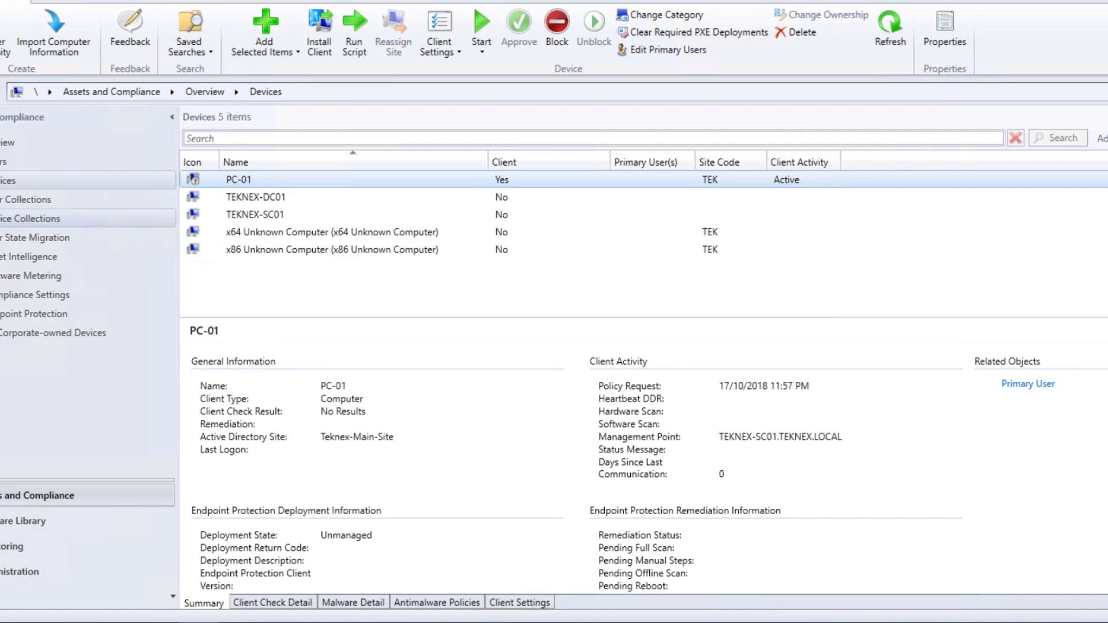